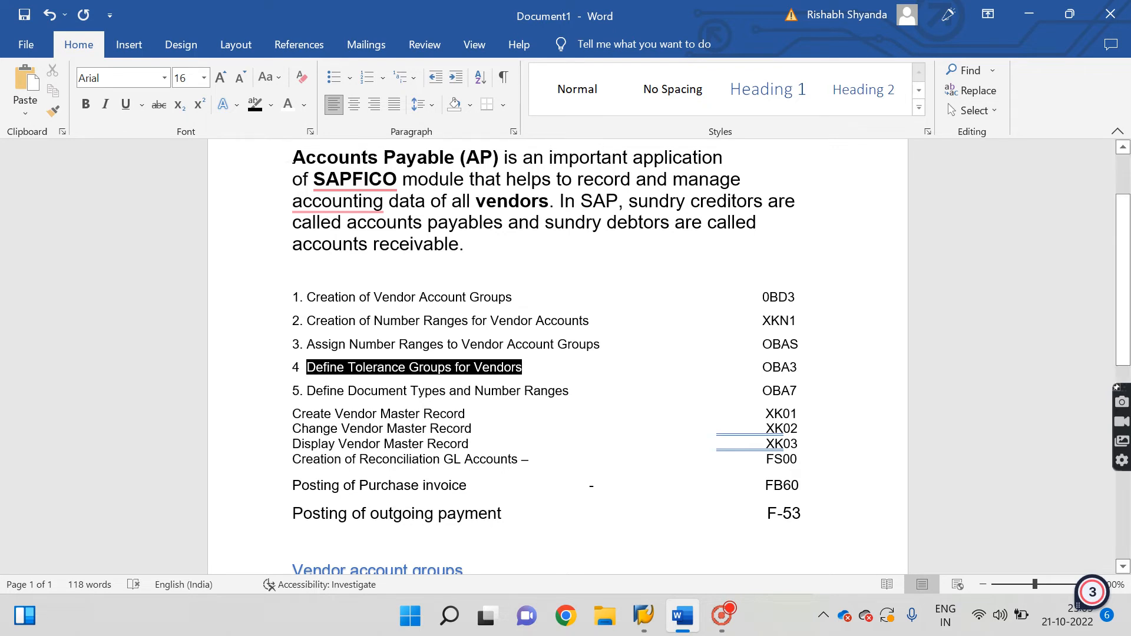
# Highlight the Accounts Payable paragraph and its phrases 'sundry creditors' and 'accounts payables'.
pyautogui.moveTo(372, 158); pyautogui.dragTo(443, 250)
pyautogui.click(424, 203)
pyautogui.click(443, 251)
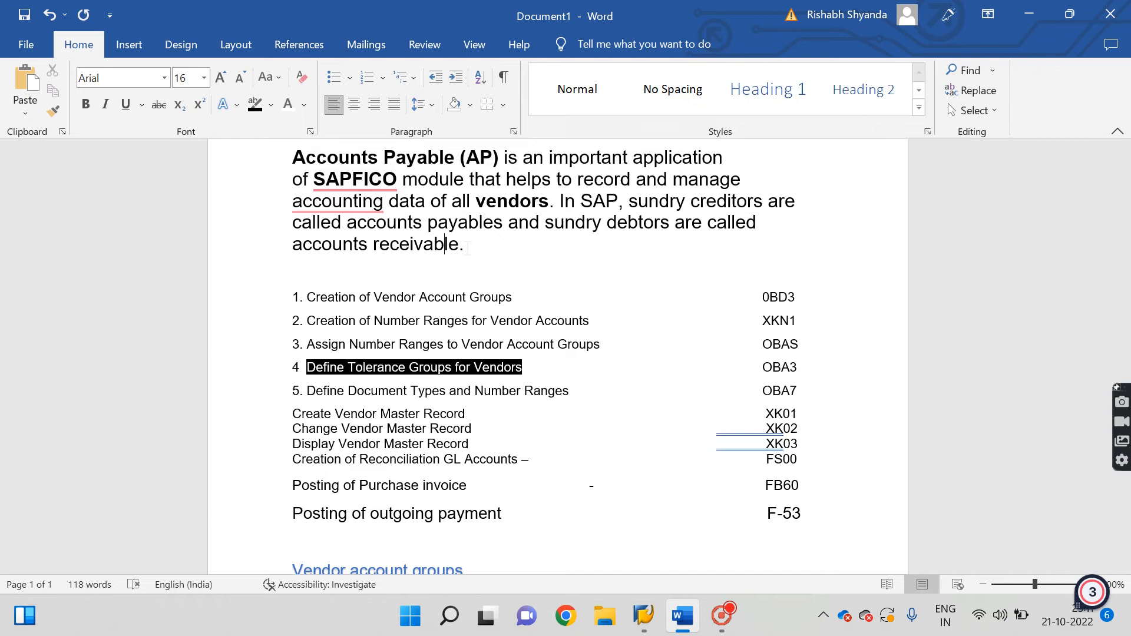
pyautogui.moveTo(298, 156); pyautogui.dragTo(518, 245)
pyautogui.click(518, 244)
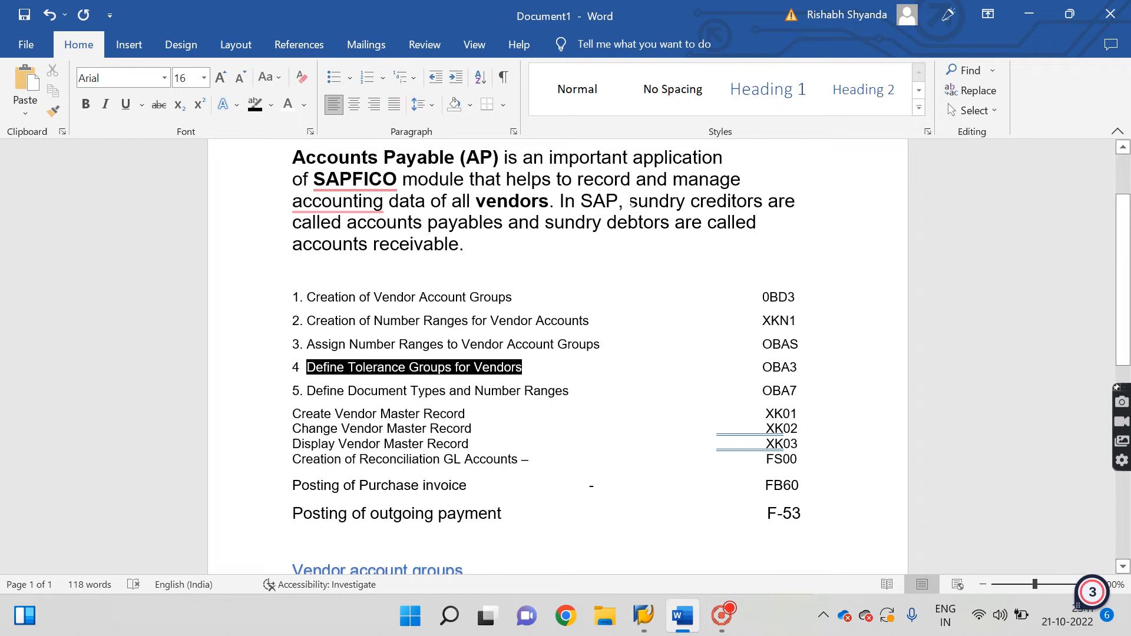
pyautogui.moveTo(629, 202); pyautogui.dragTo(763, 207)
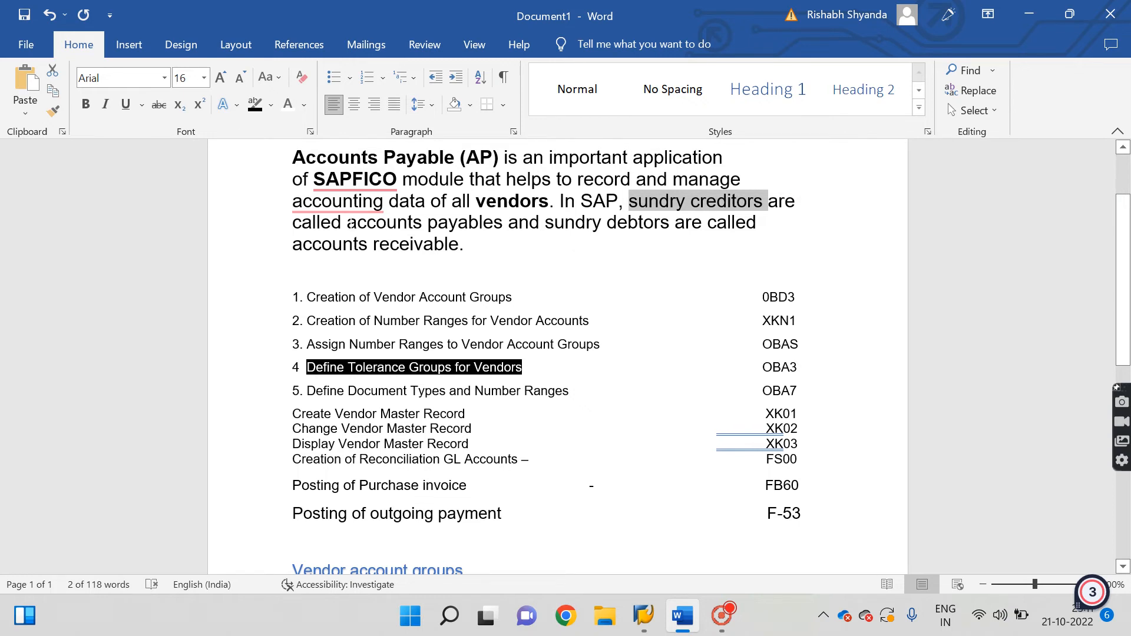
pyautogui.moveTo(349, 223); pyautogui.dragTo(508, 225)
pyautogui.click(597, 241)
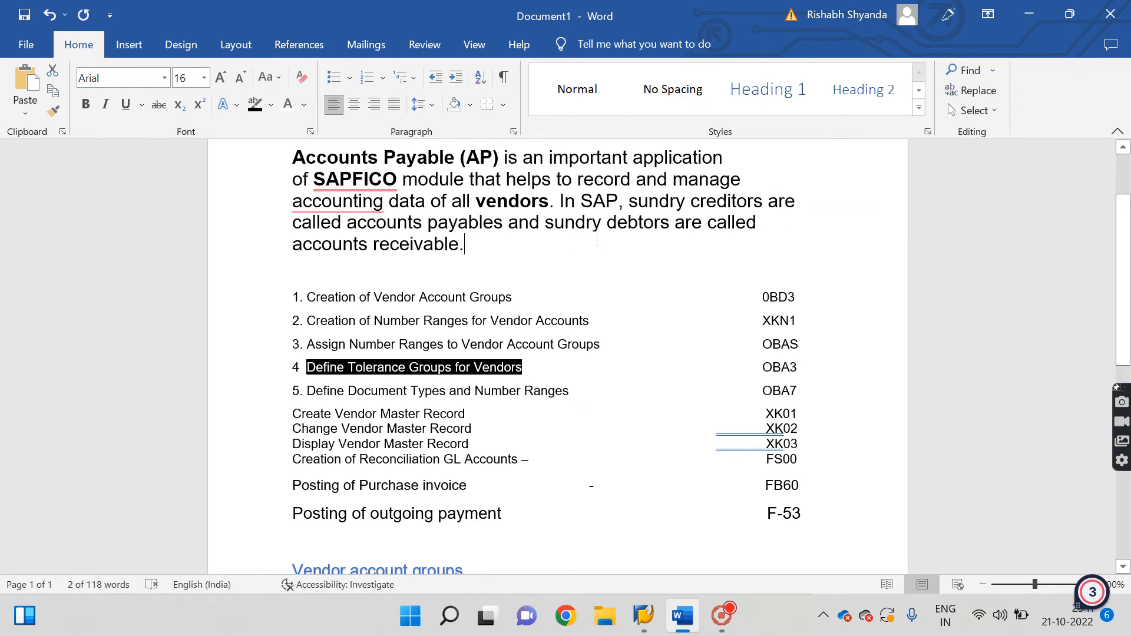
pyautogui.moveTo(598, 241); pyautogui.dragTo(626, 203)
pyautogui.click(769, 201)
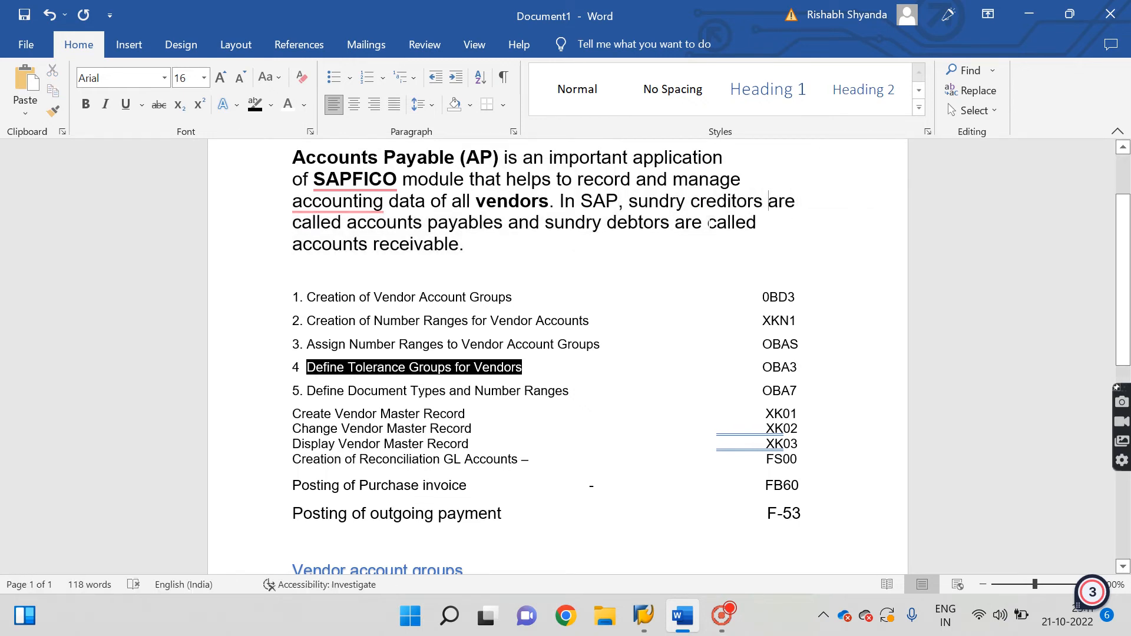
# Highlight list item 1, Creation of Vendor Account Groups, after briefly checking SAP Easy Access.
pyautogui.click(400, 344)
pyautogui.moveTo(299, 298); pyautogui.dragTo(798, 301)
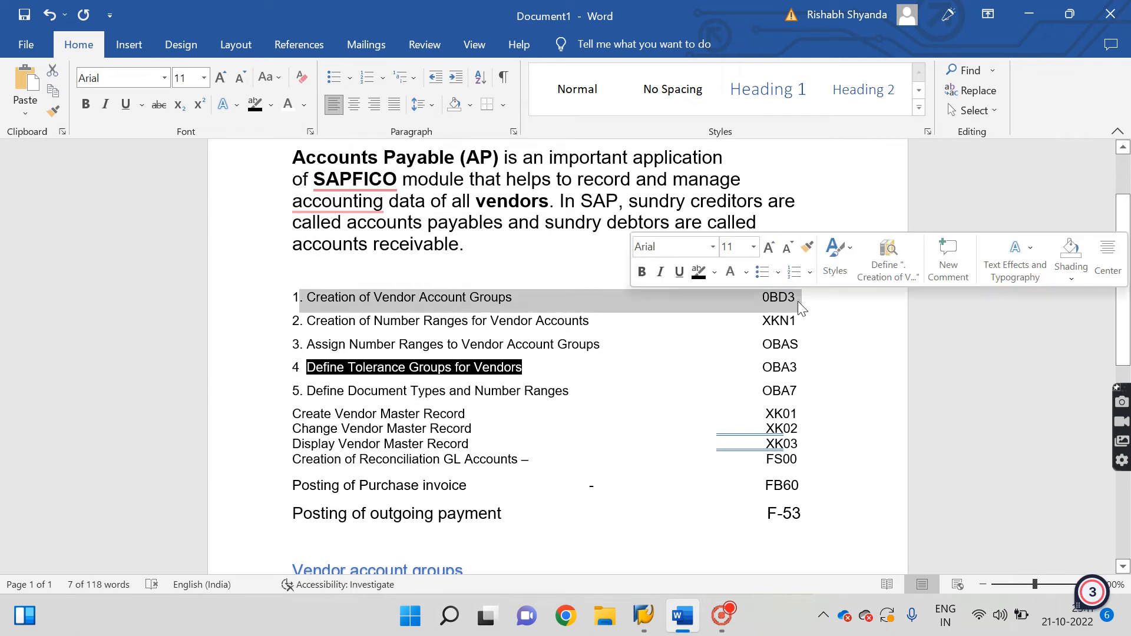
pyautogui.click(644, 616)
pyautogui.click(734, 556)
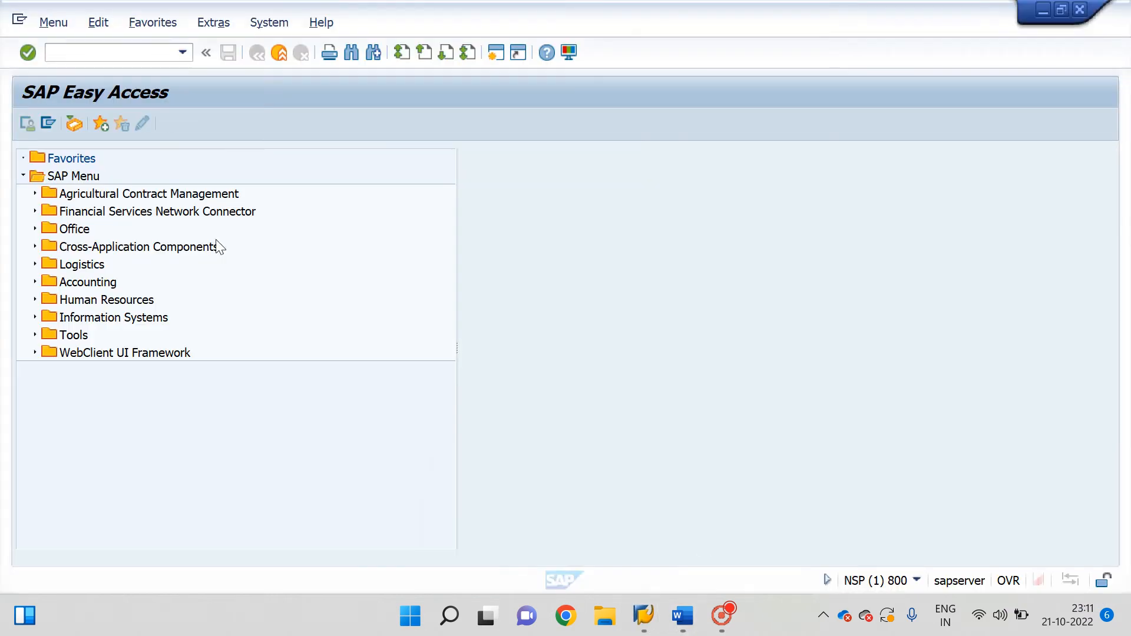
pyautogui.click(36, 229)
pyautogui.click(35, 229)
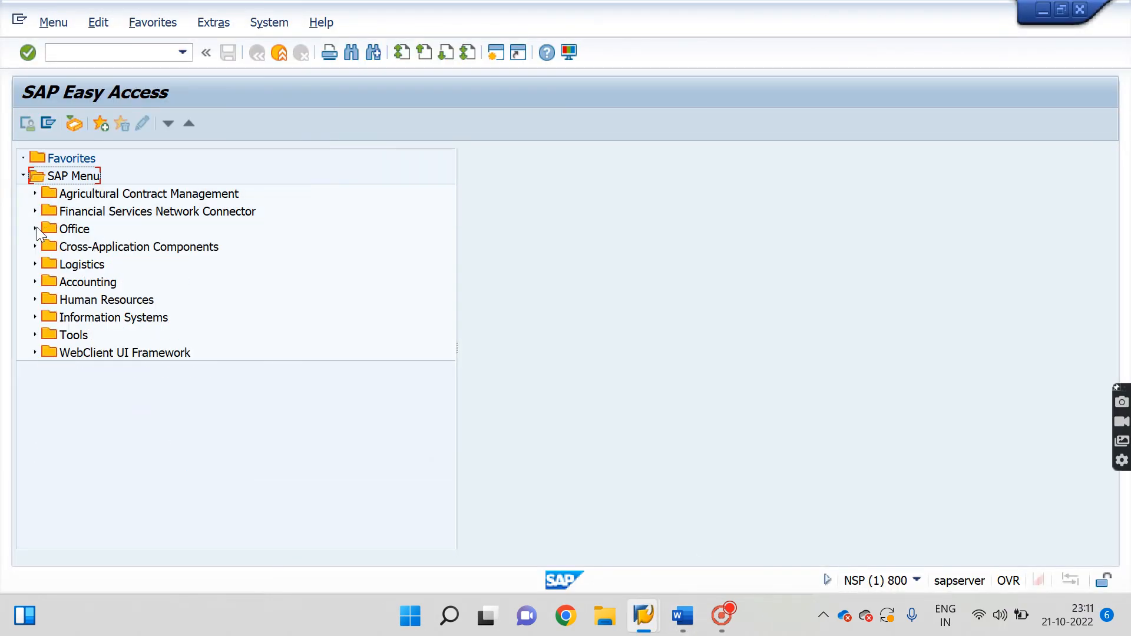
pyautogui.click(681, 621)
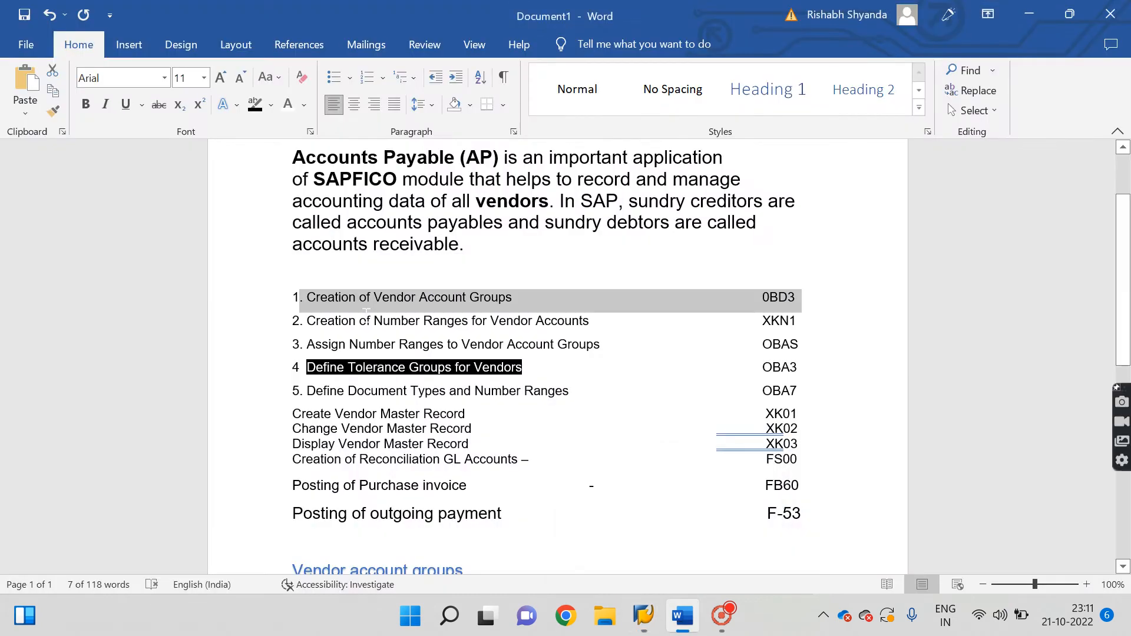
pyautogui.click(376, 298)
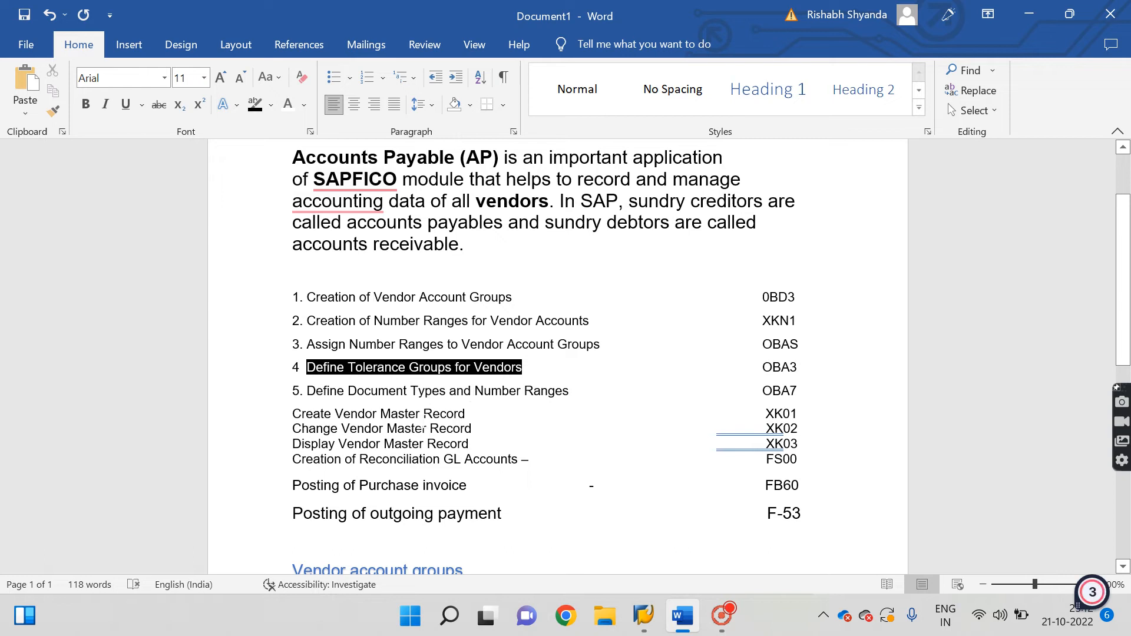
# At the document's end, highlight International vendor, National vendor and One time vendor in turn.
pyautogui.hotkey('ctrl', 'End')
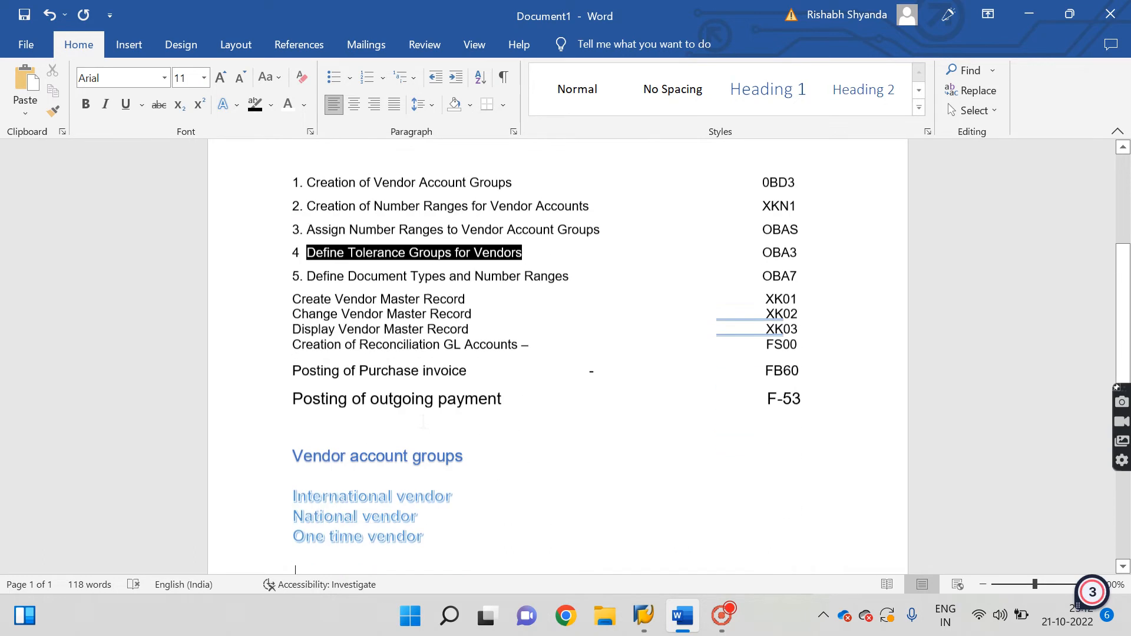
pyautogui.moveTo(293, 481); pyautogui.dragTo(461, 486)
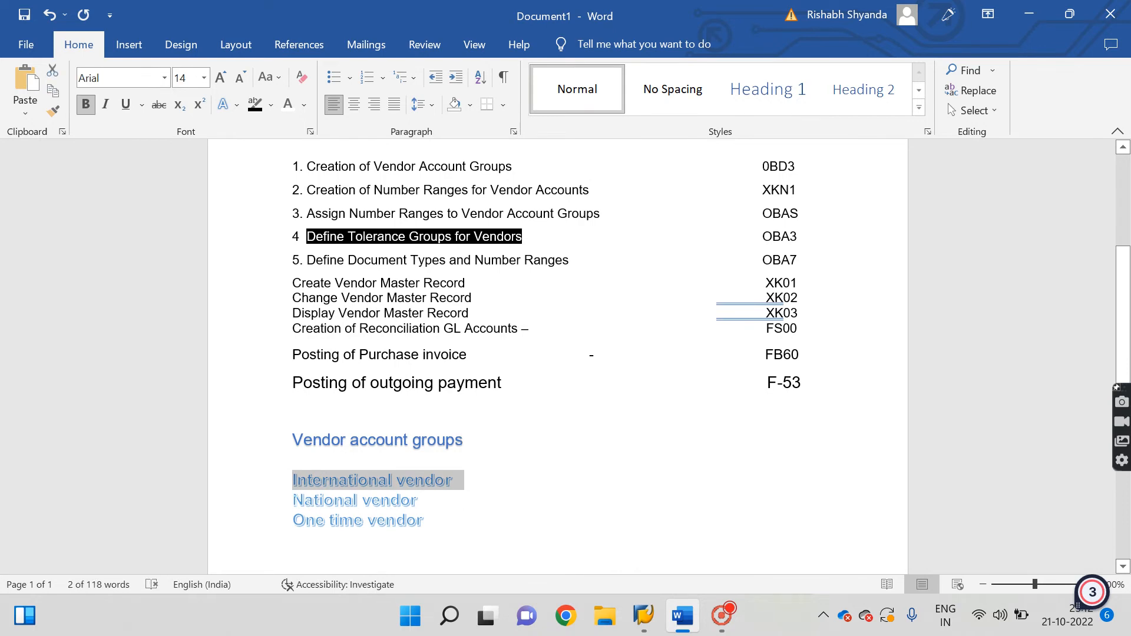
pyautogui.moveTo(287, 500); pyautogui.dragTo(441, 511)
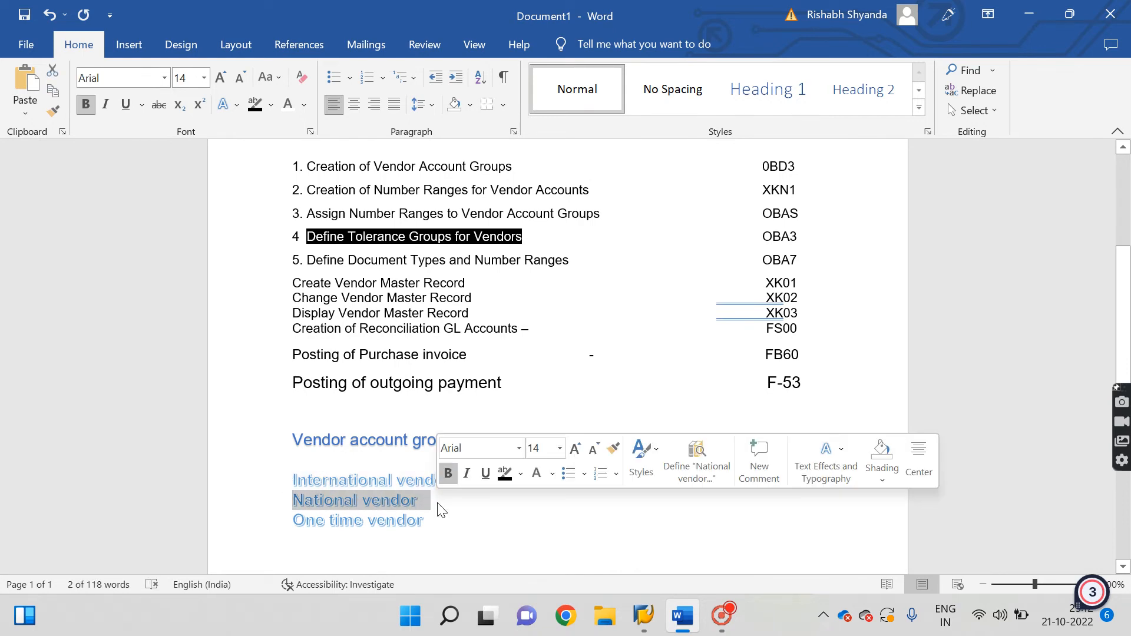
pyautogui.click(266, 524)
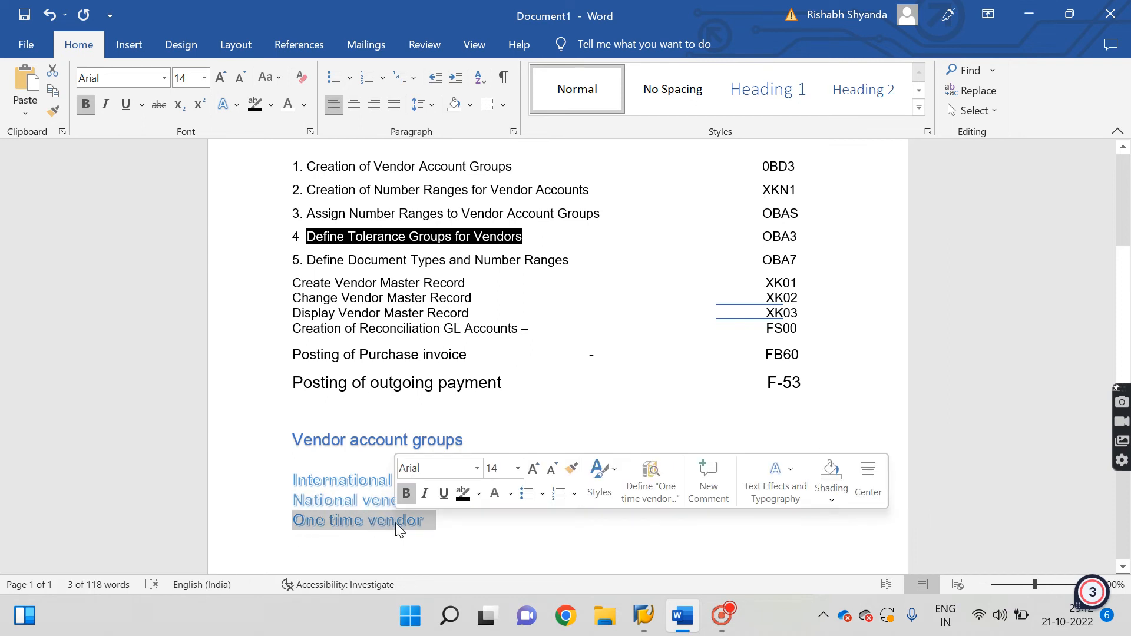
pyautogui.click(404, 544)
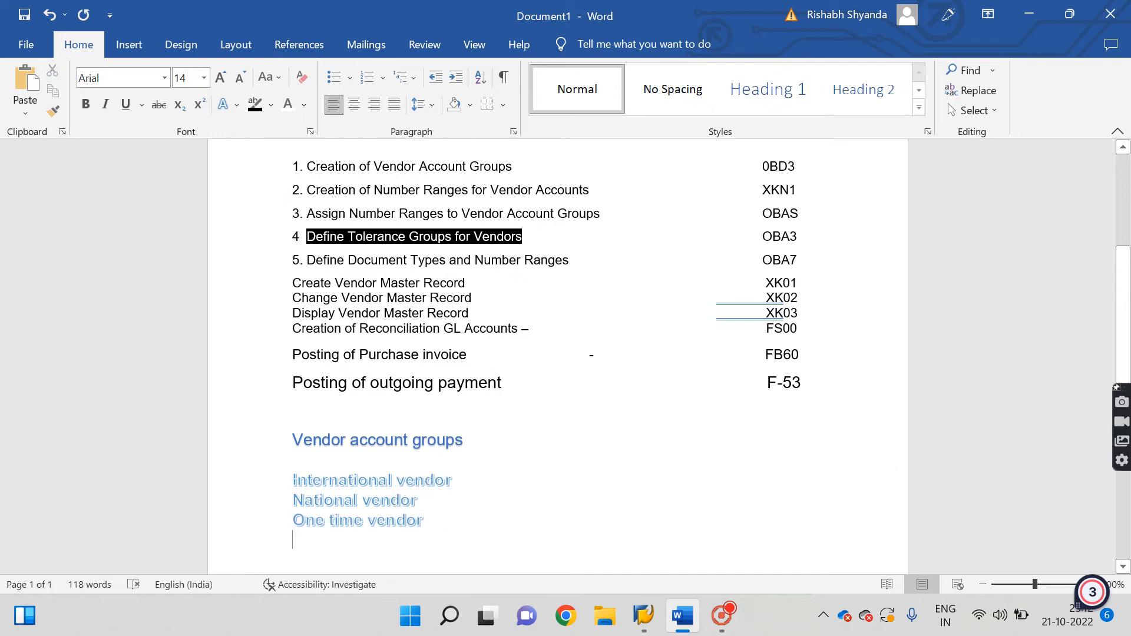
pyautogui.moveTo(293, 480); pyautogui.dragTo(464, 483)
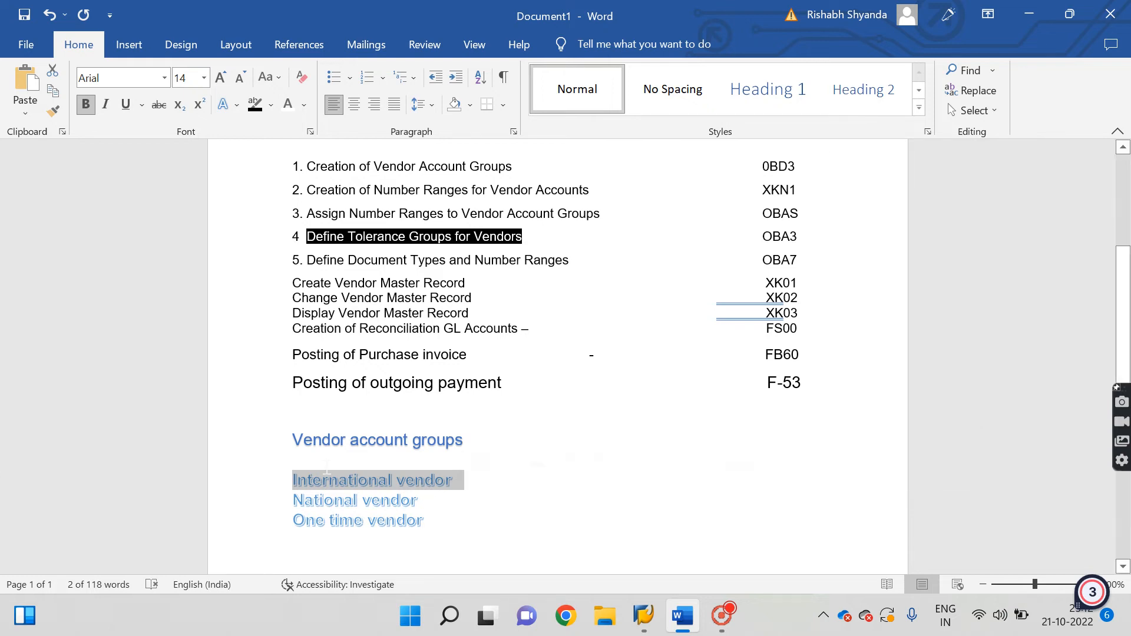
pyautogui.click(311, 466)
pyautogui.moveTo(294, 480); pyautogui.dragTo(475, 485)
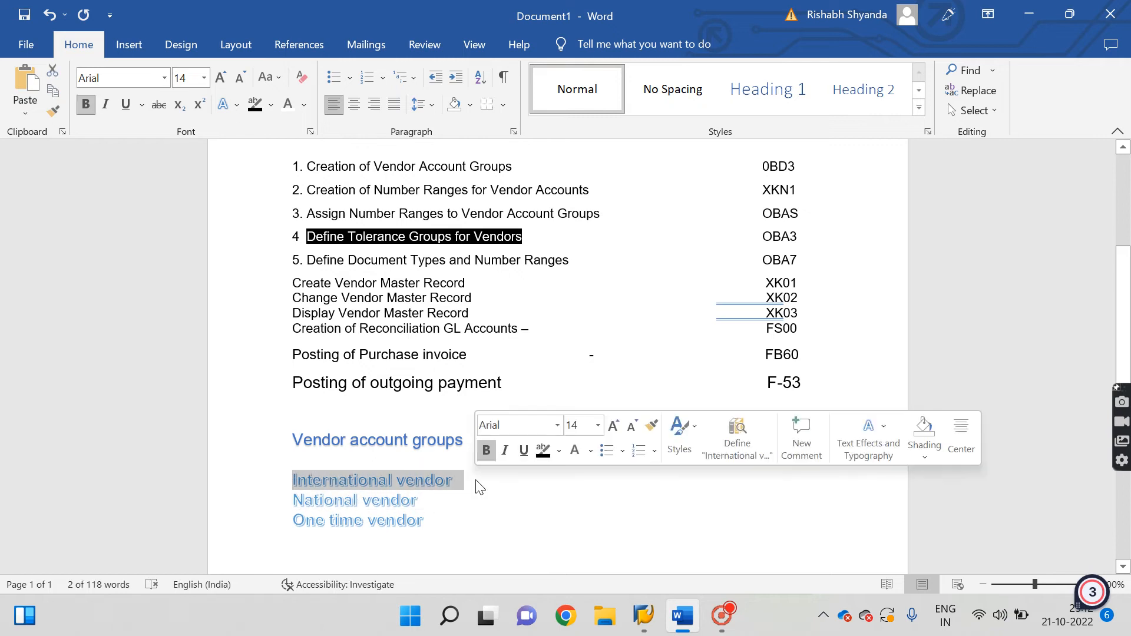
pyautogui.moveTo(276, 513); pyautogui.dragTo(430, 512)
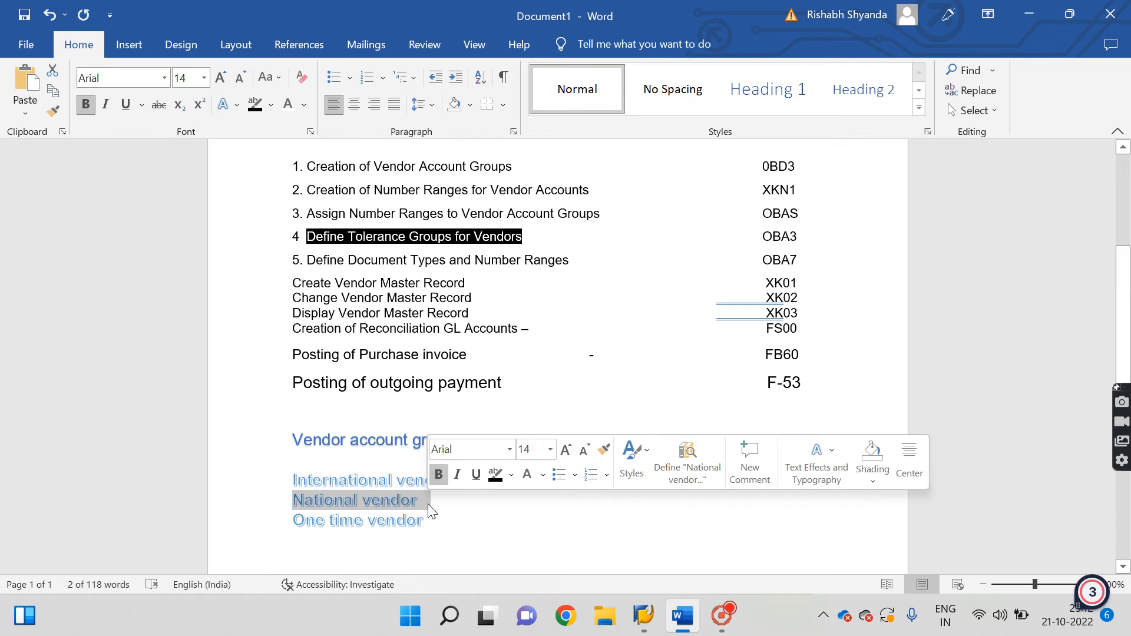
pyautogui.moveTo(291, 521); pyautogui.dragTo(435, 537)
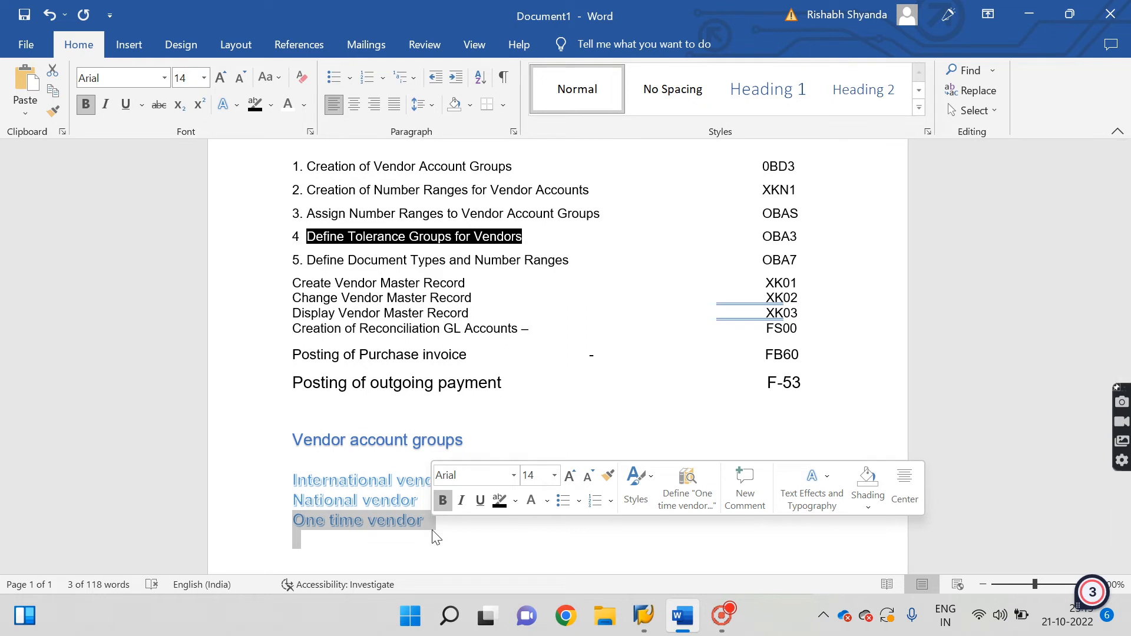
pyautogui.click(434, 538)
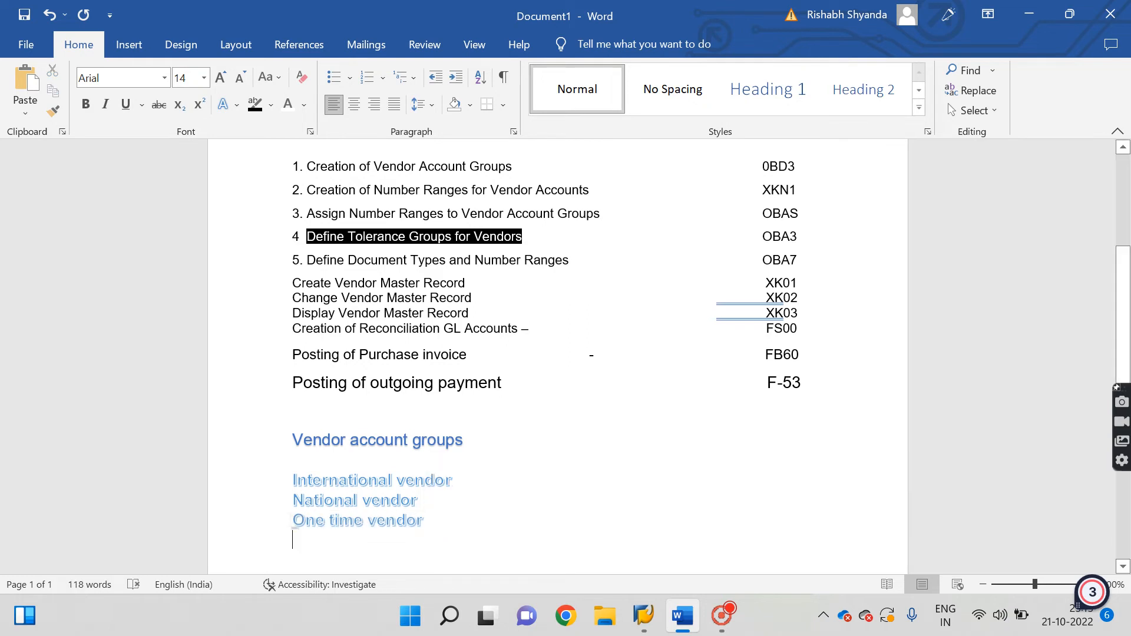
pyautogui.moveTo(294, 520); pyautogui.dragTo(429, 536)
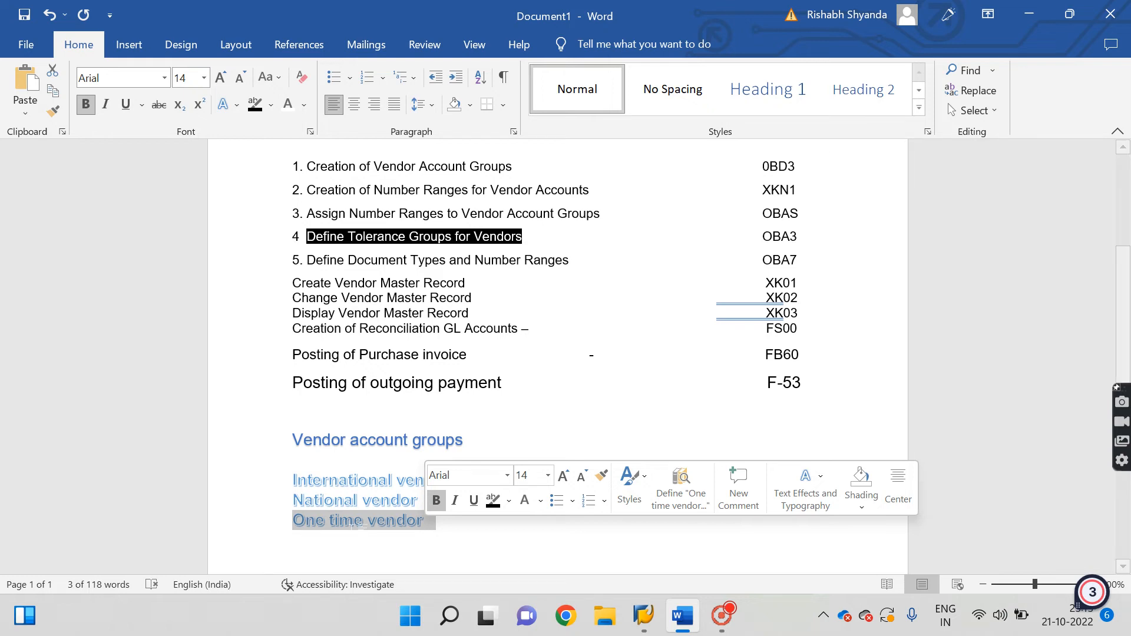
pyautogui.press('Down')
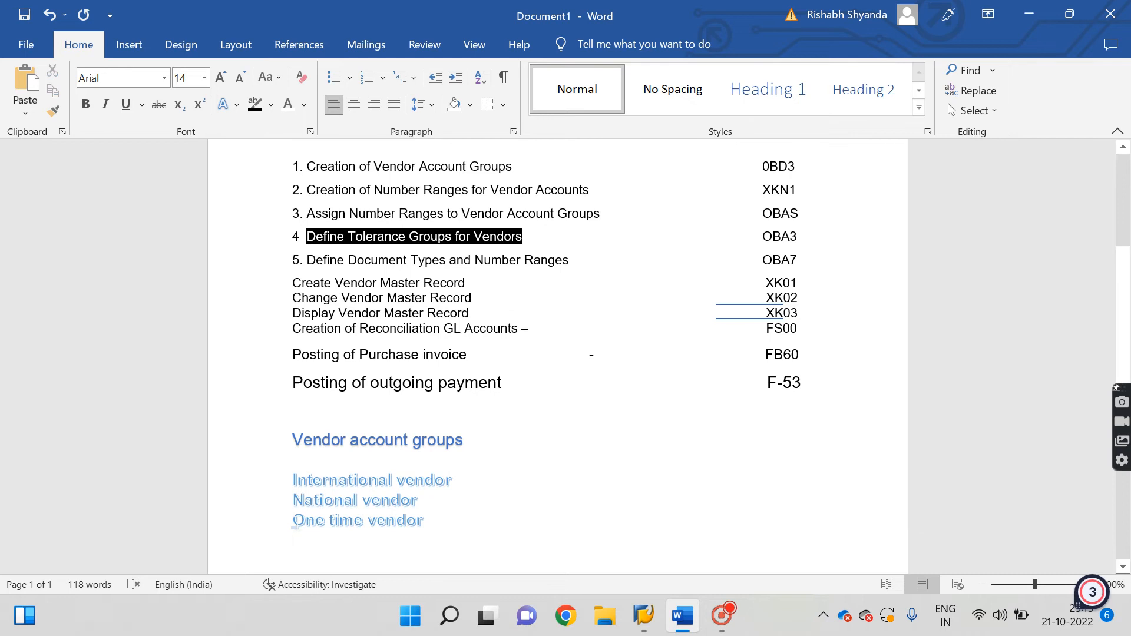
pyautogui.moveTo(293, 521); pyautogui.dragTo(446, 539)
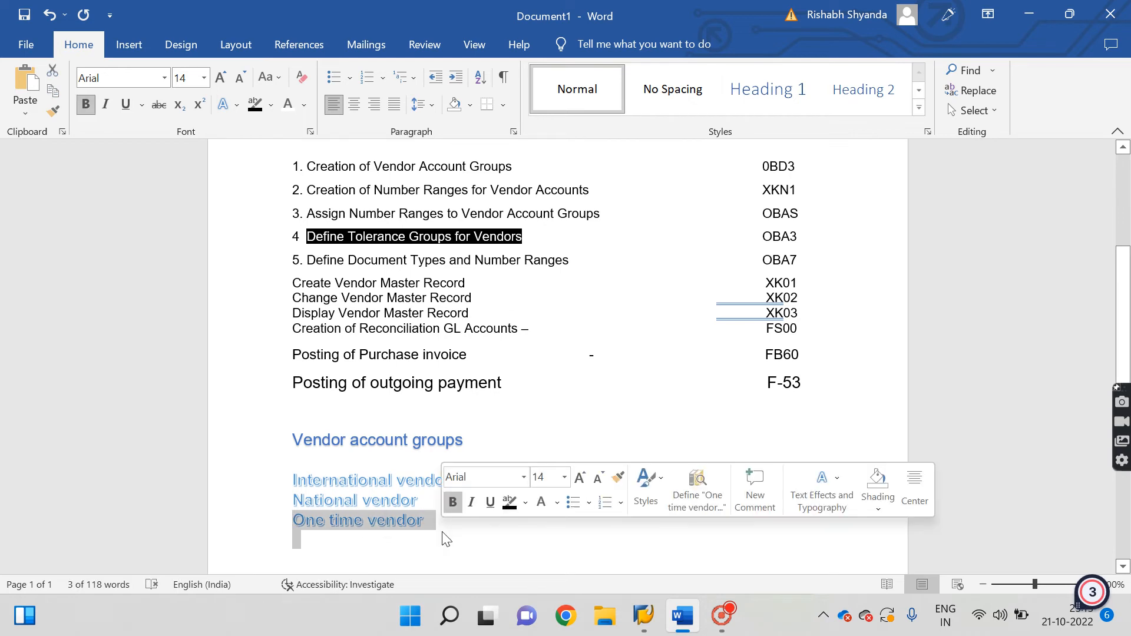
pyautogui.click(354, 543)
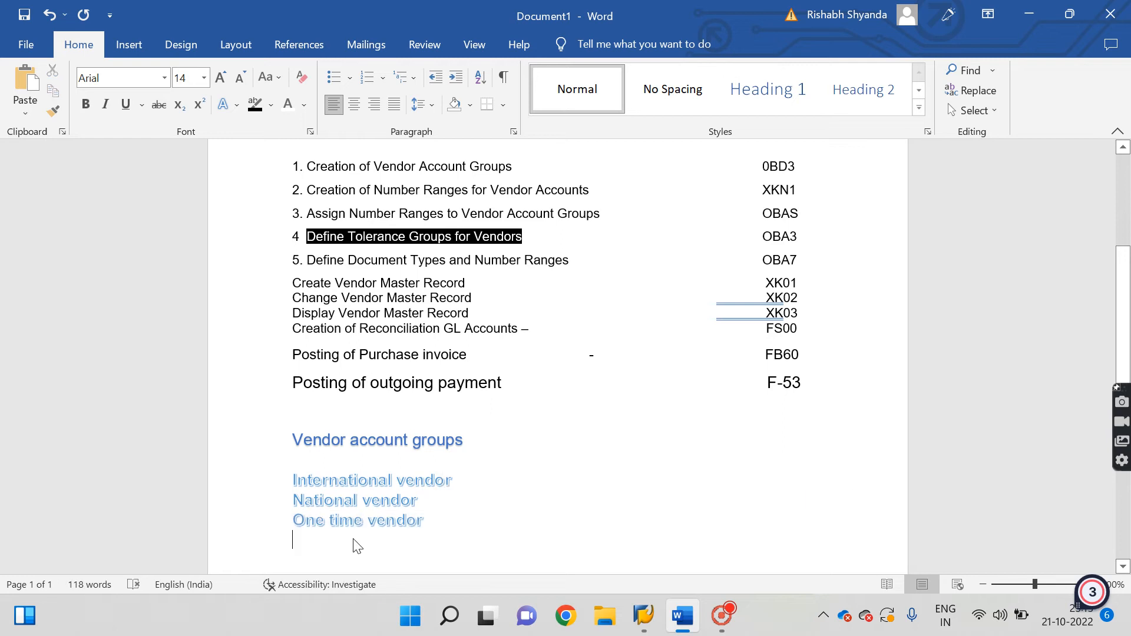
pyautogui.moveTo(293, 521); pyautogui.dragTo(437, 525)
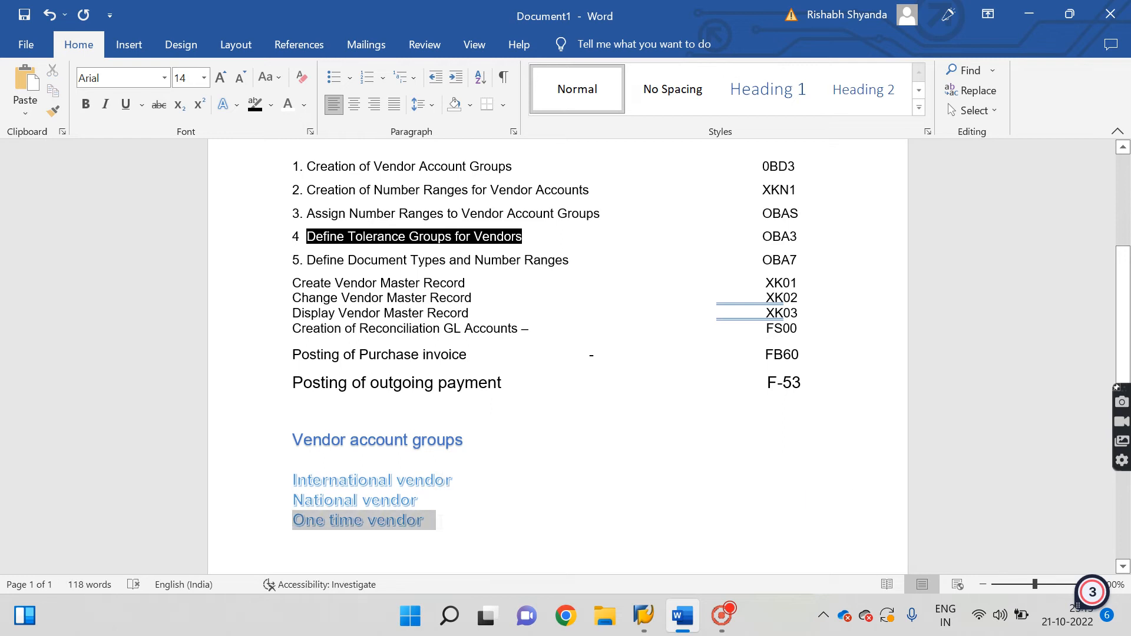
pyautogui.click(459, 533)
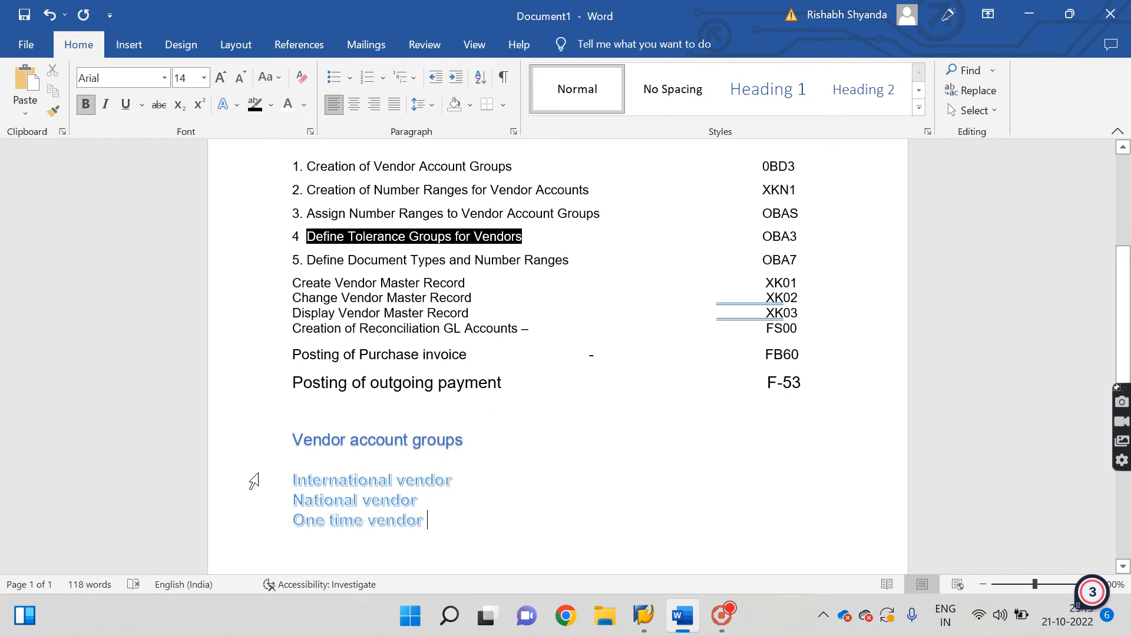
pyautogui.moveTo(255, 480); pyautogui.dragTo(426, 504)
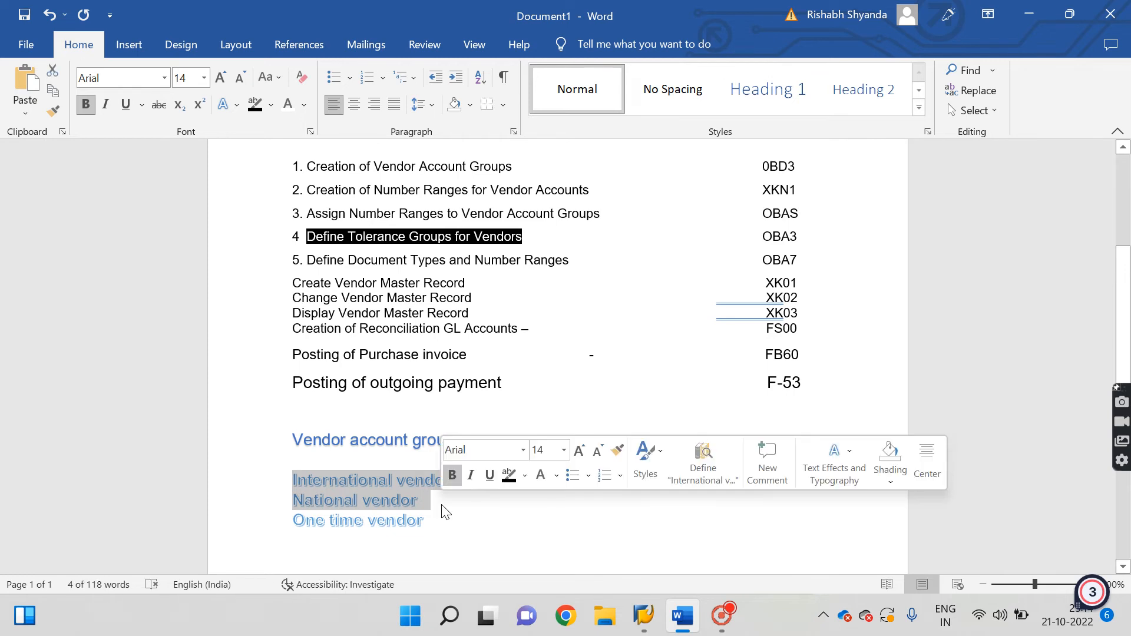
pyautogui.click(397, 329)
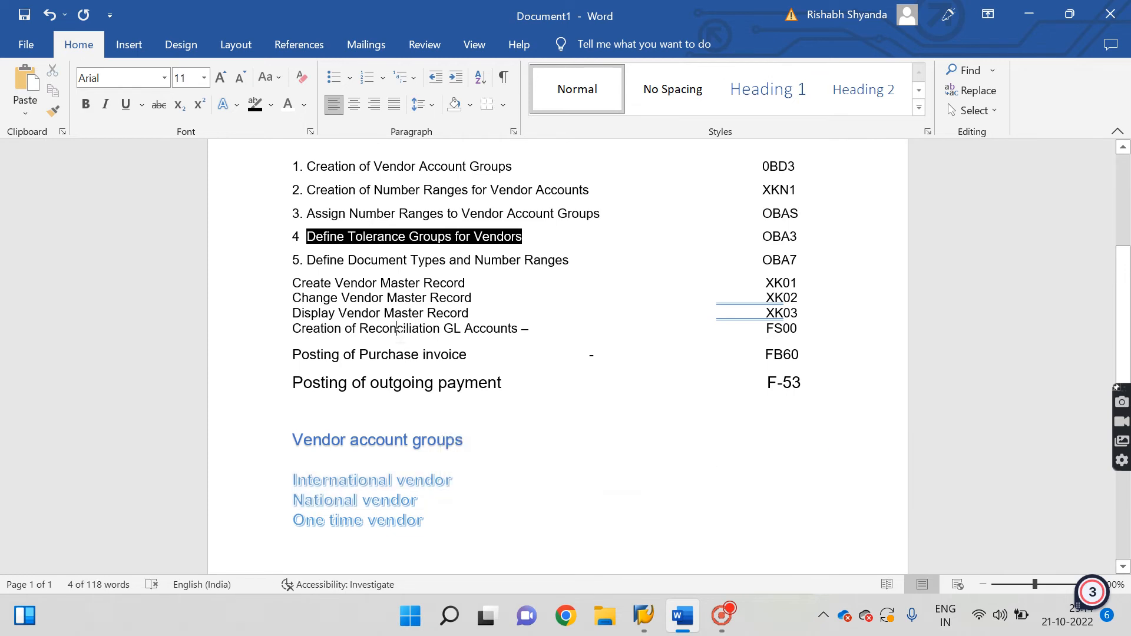
pyautogui.moveTo(308, 166); pyautogui.dragTo(812, 171)
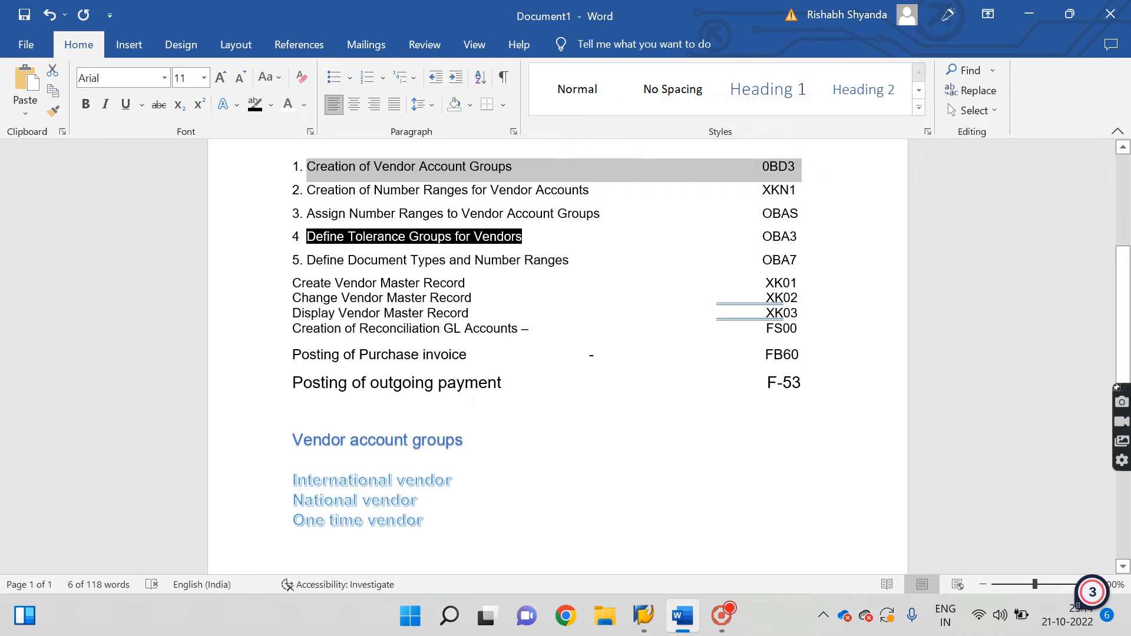
# Highlight the vendor groups, then the Creation of Vendor Account Groups (0BD3) line.
pyautogui.moveTo(295, 459); pyautogui.dragTo(434, 509)
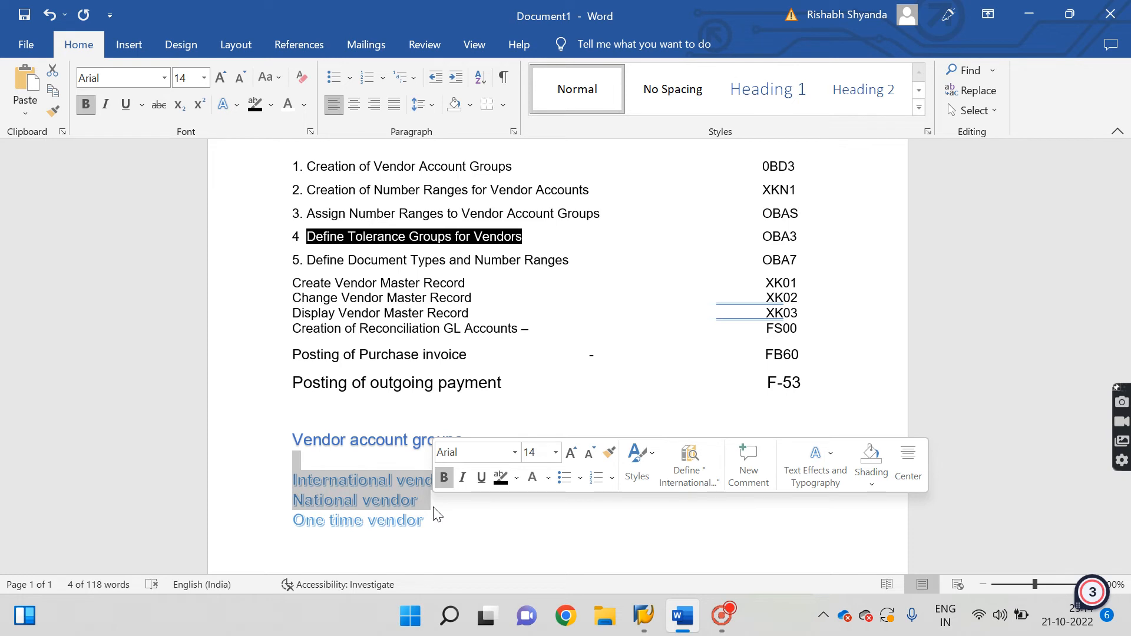
pyautogui.click(344, 280)
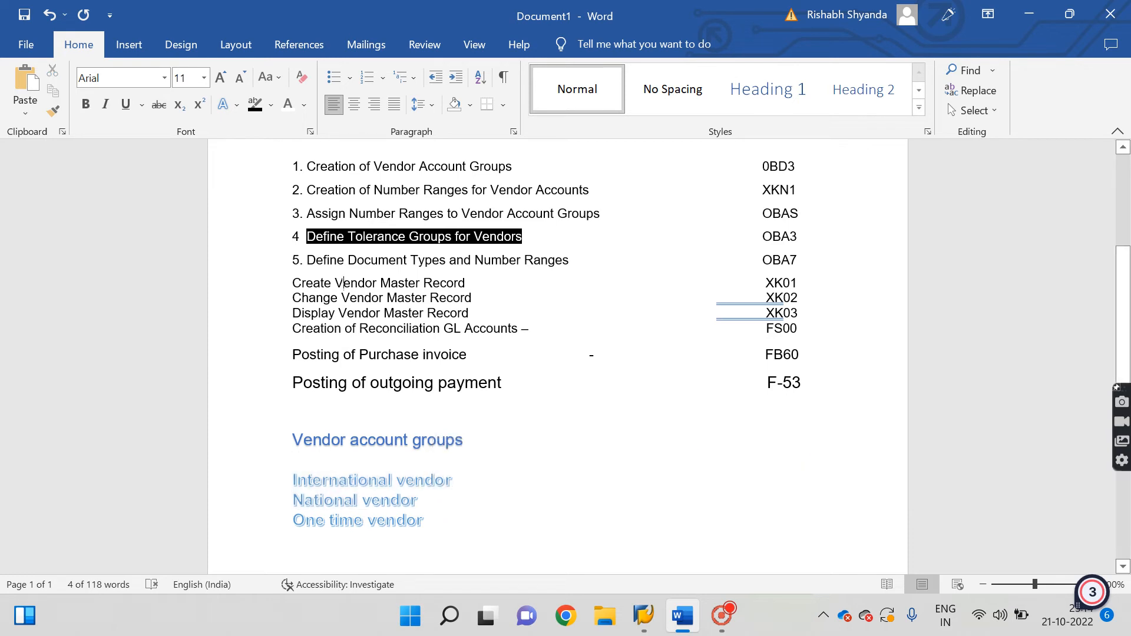
pyautogui.moveTo(299, 168); pyautogui.dragTo(807, 177)
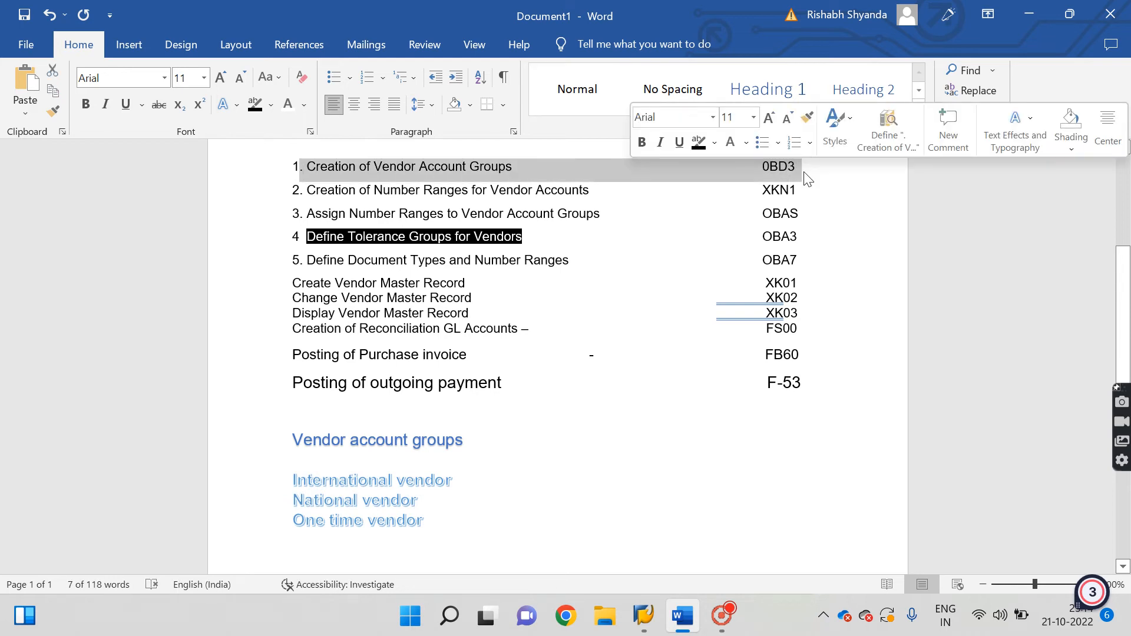
# Run OBD3, copy the locking user's id from the Locked Data message, and decline.
pyautogui.moveTo(644, 616)
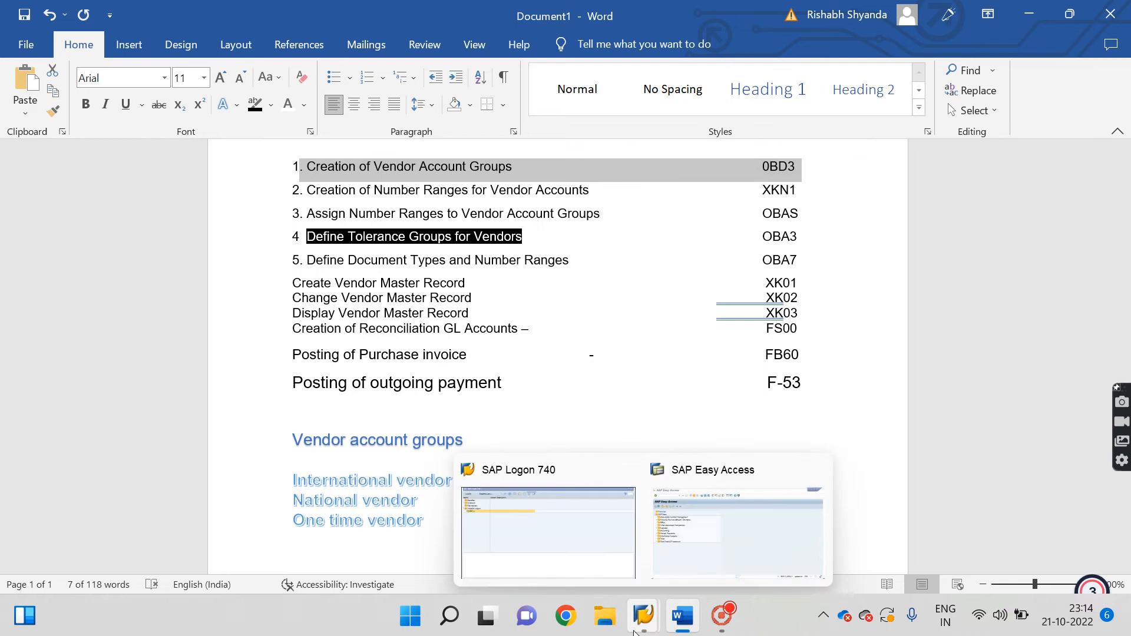
pyautogui.click(702, 532)
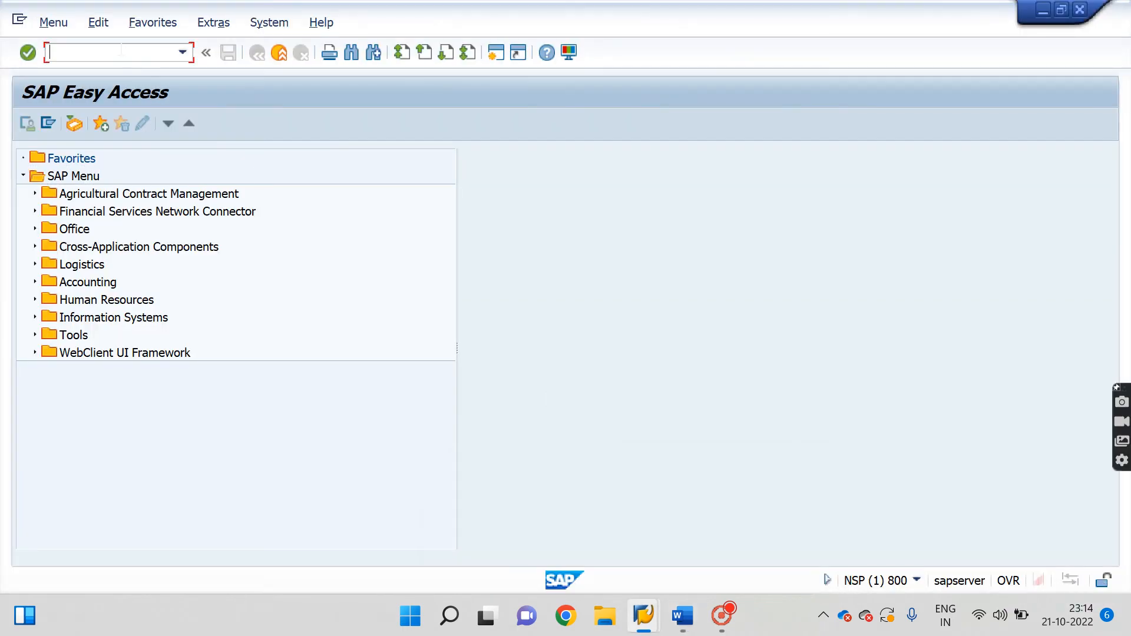
pyautogui.write('obd3')
pyautogui.press('Return')
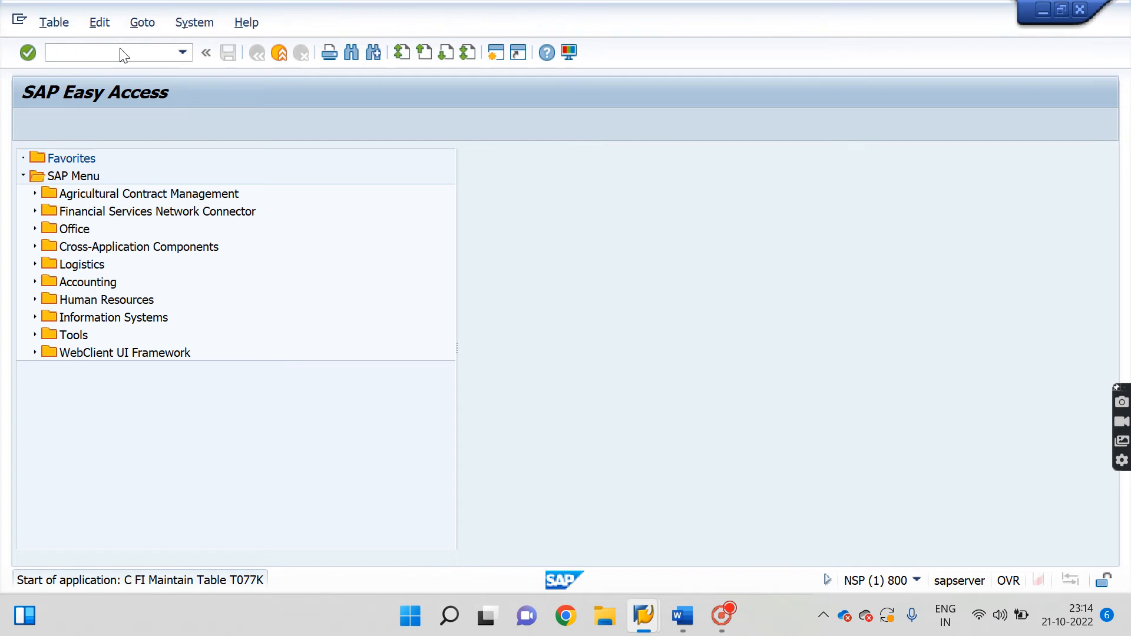
pyautogui.moveTo(280, 347); pyautogui.dragTo(324, 346)
pyautogui.hotkey('ctrl', 'c')
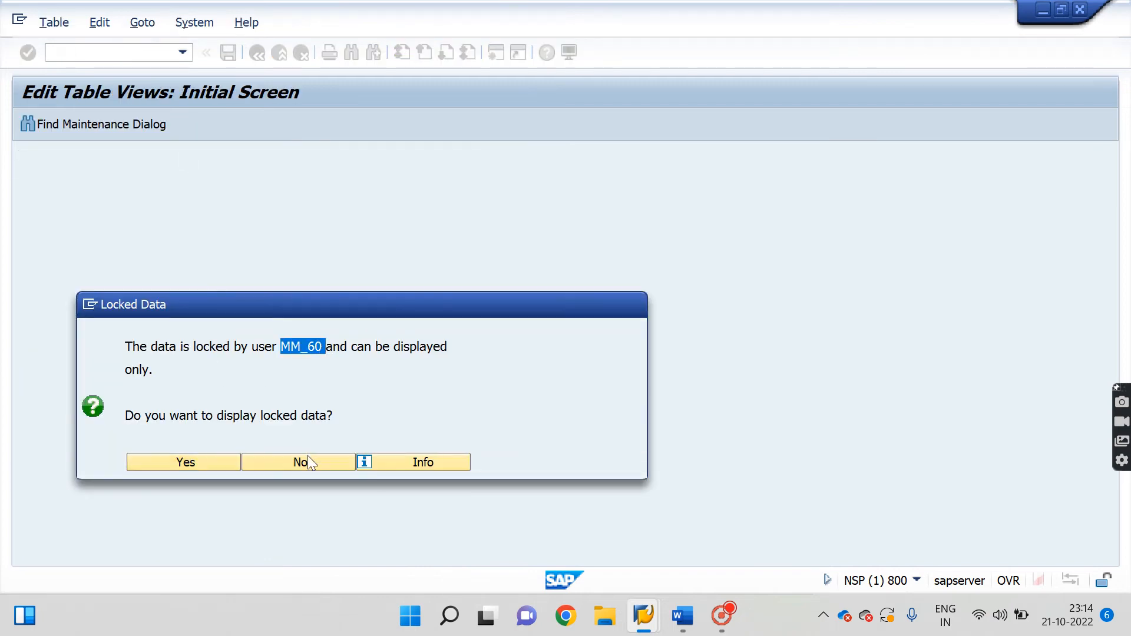
pyautogui.click(110, 51)
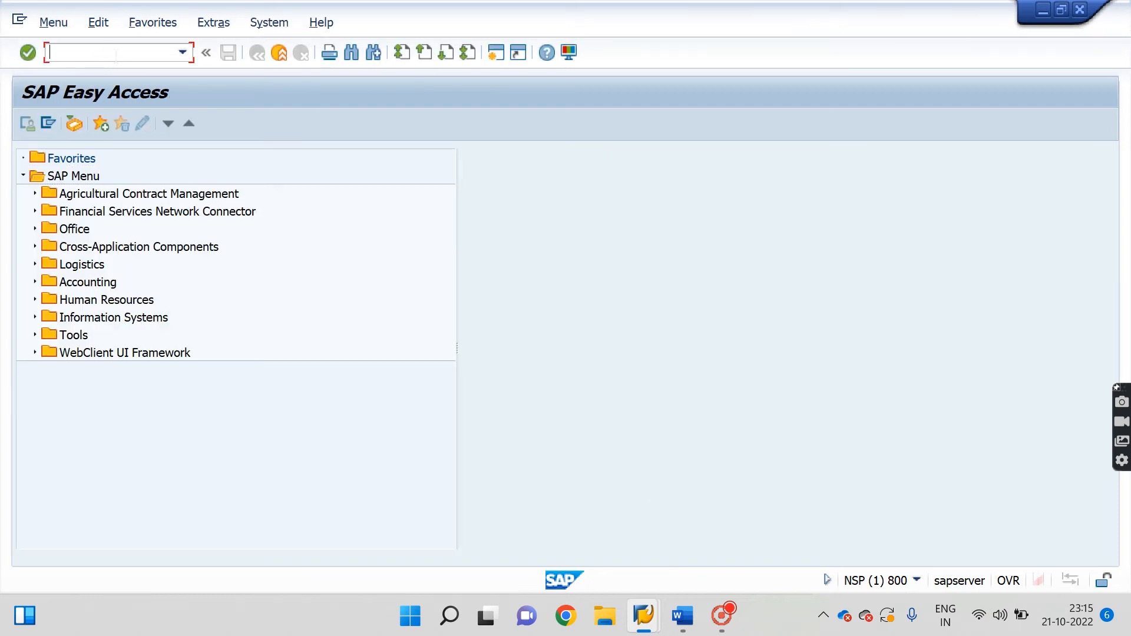
# In SM12, list that user's lock entries and delete both T077K and T077Y locks.
pyautogui.write('sm12')
pyautogui.press('Return')
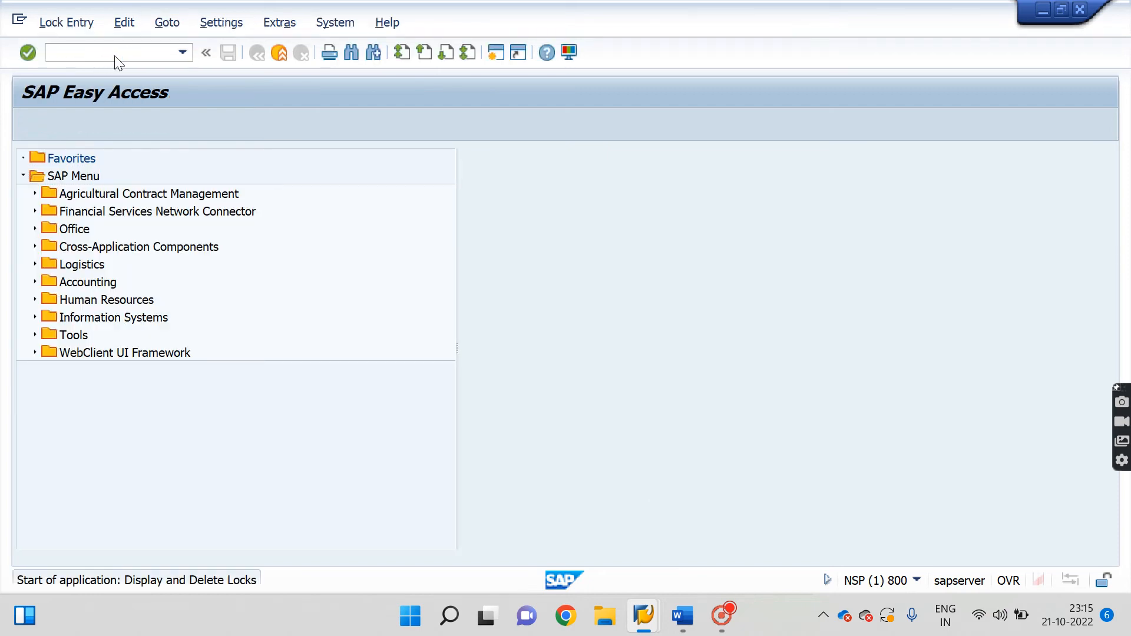
pyautogui.click(244, 248)
pyautogui.press('BackSpace')
pyautogui.press('BackSpace')
pyautogui.press('BackSpace')
pyautogui.press('BackSpace')
pyautogui.press('BackSpace')
pyautogui.press('BackSpace')
pyautogui.press('BackSpace')
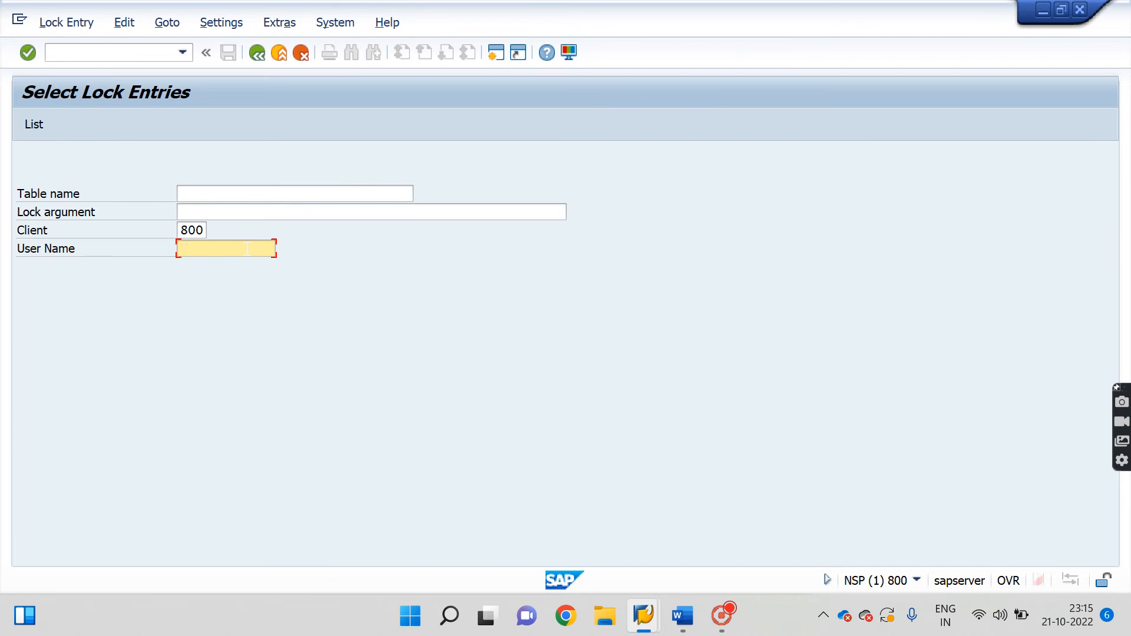
pyautogui.hotkey('ctrl', 'v')
pyautogui.click(26, 129)
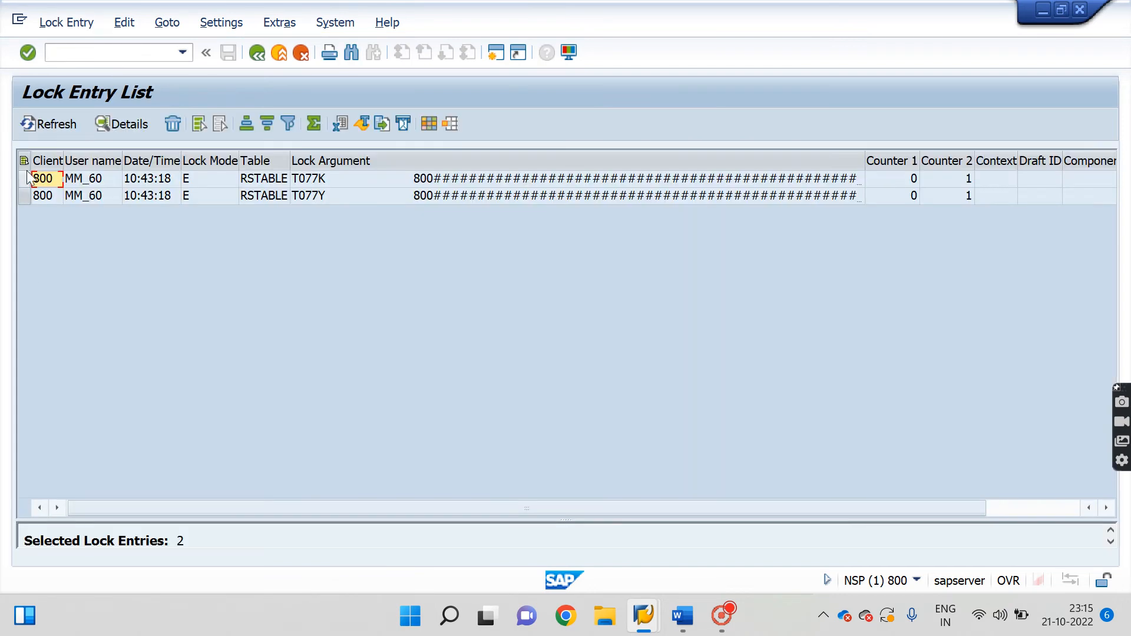
pyautogui.click(24, 160)
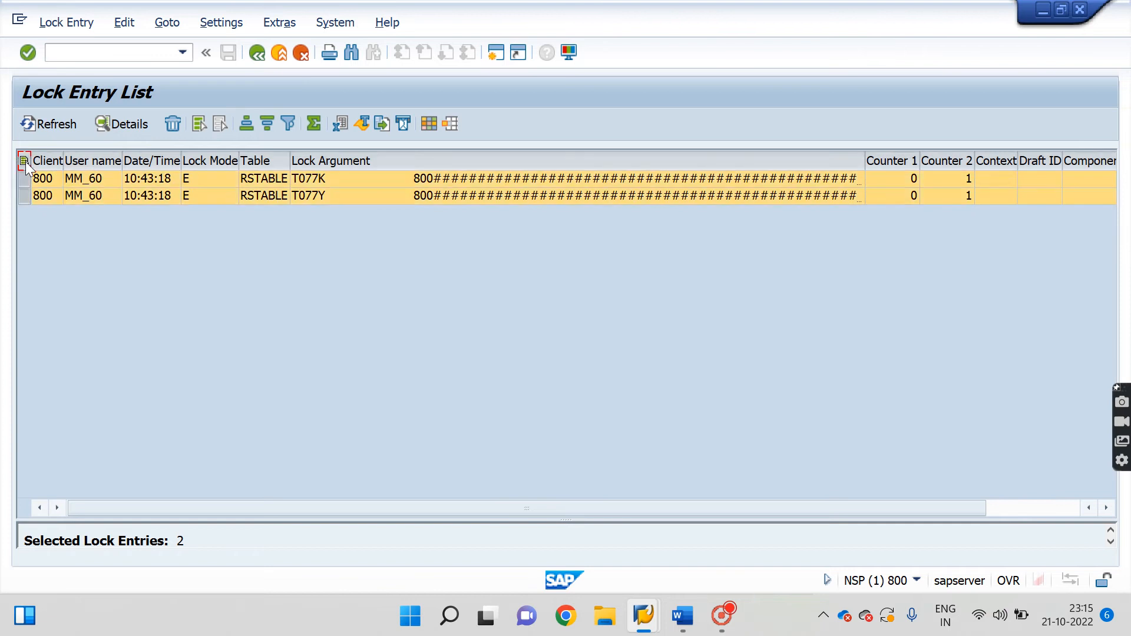
pyautogui.click(173, 125)
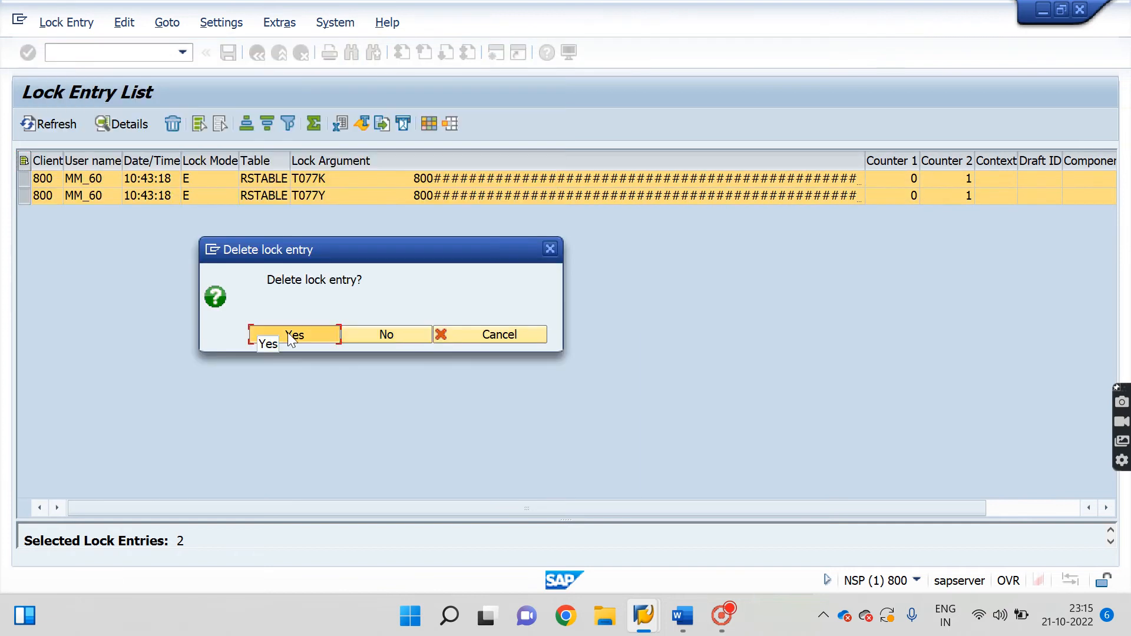
pyautogui.click(287, 333)
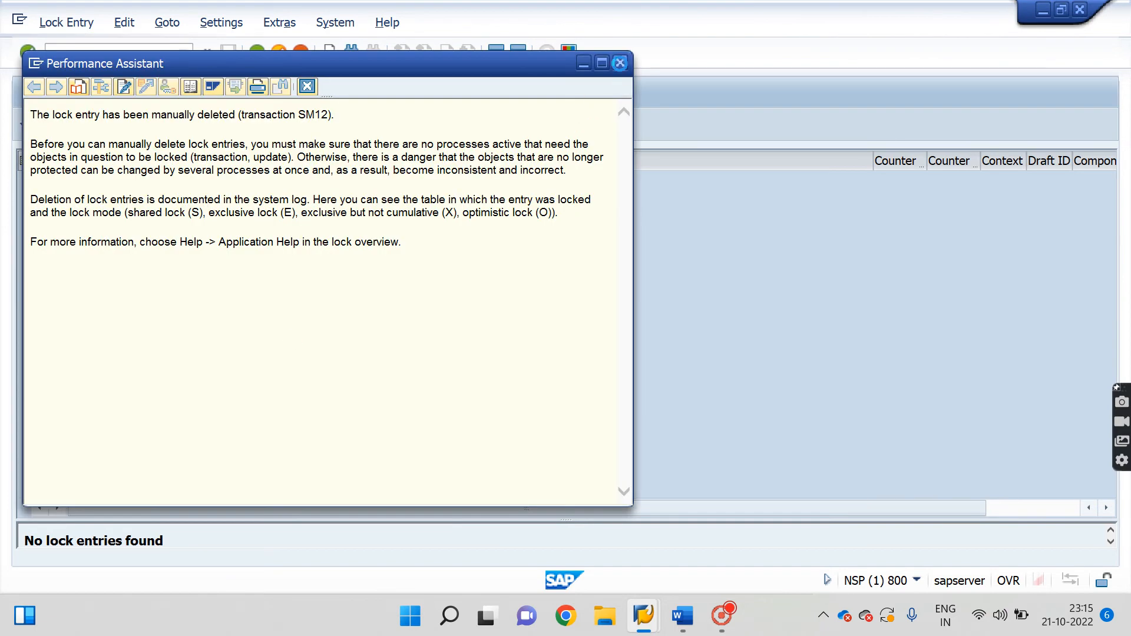
# Close the deletion notice and return to the SAP Easy Access menu.
pyautogui.click(620, 63)
pyautogui.click(104, 57)
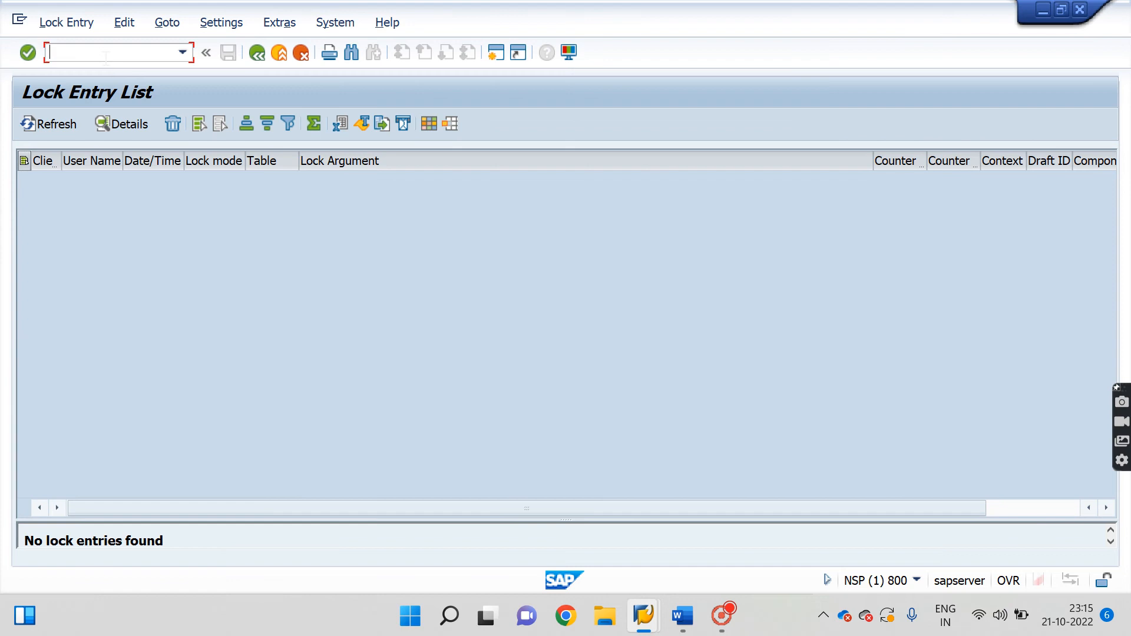
pyautogui.write('/nn')
pyautogui.press('Return')
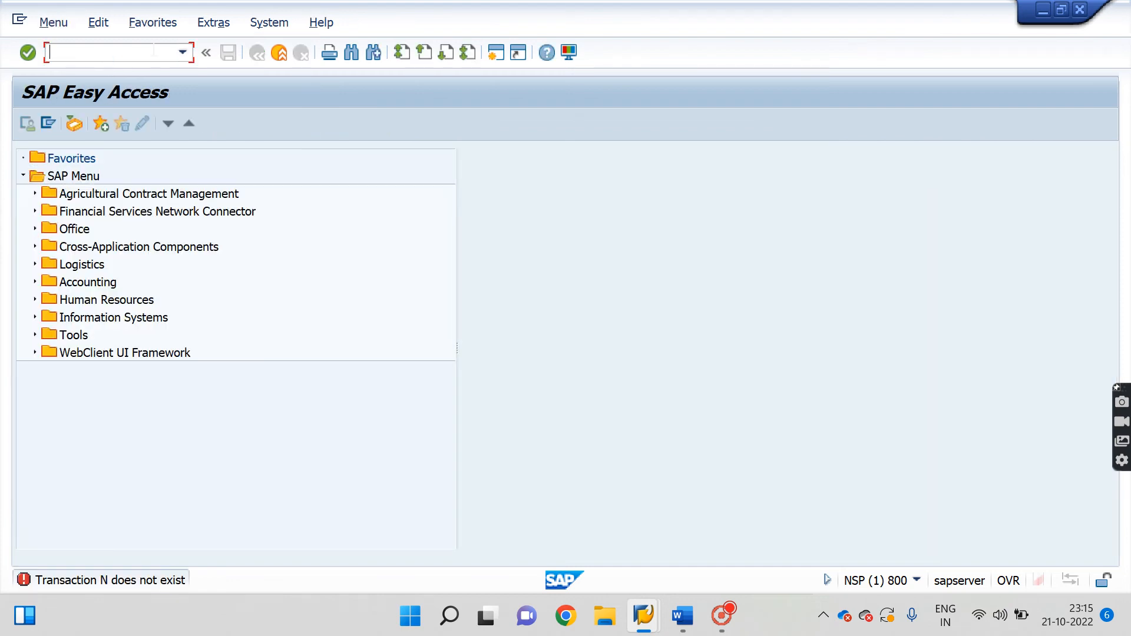
# Run OBD3 and add account group 44in with meaning '4467 internation vendor'.
pyautogui.write('obd3')
pyautogui.press('Return')
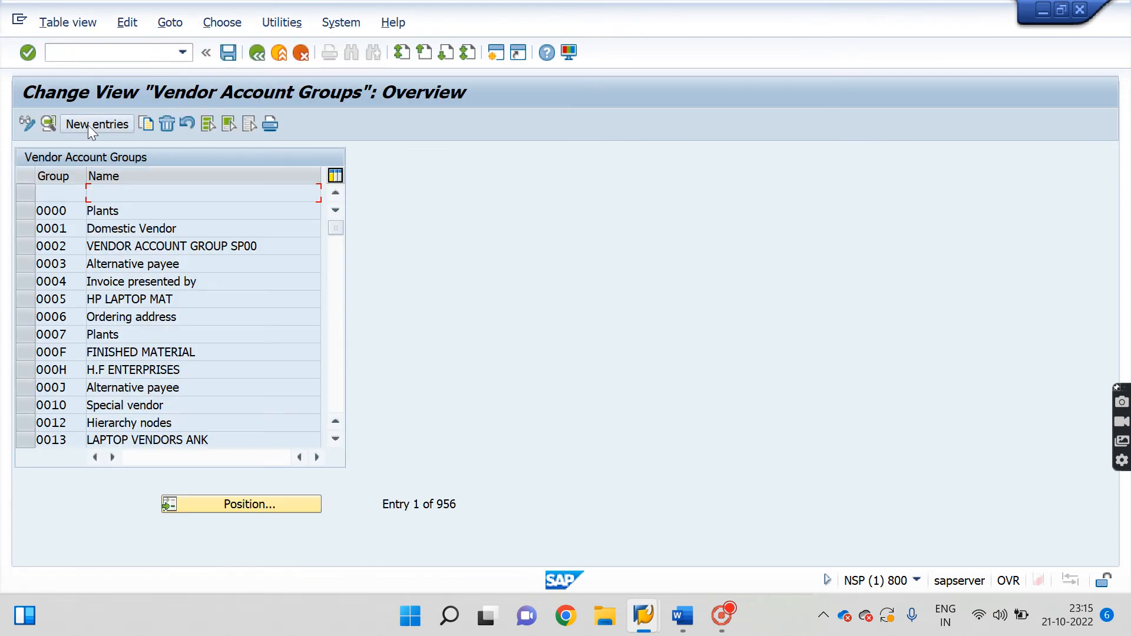
pyautogui.click(88, 125)
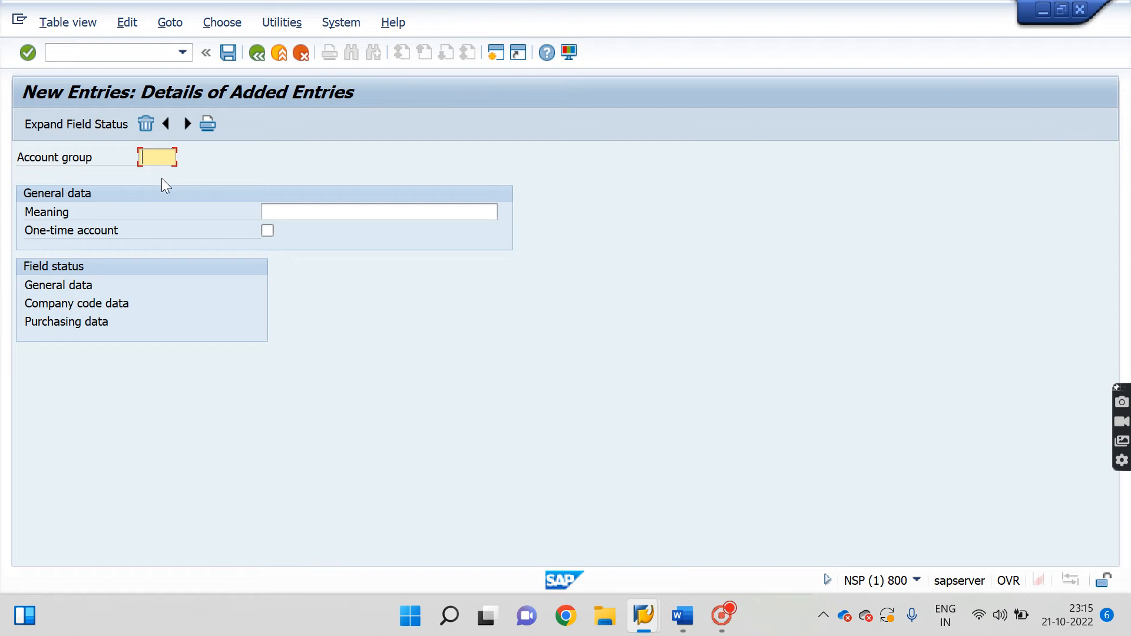
pyautogui.write('44')
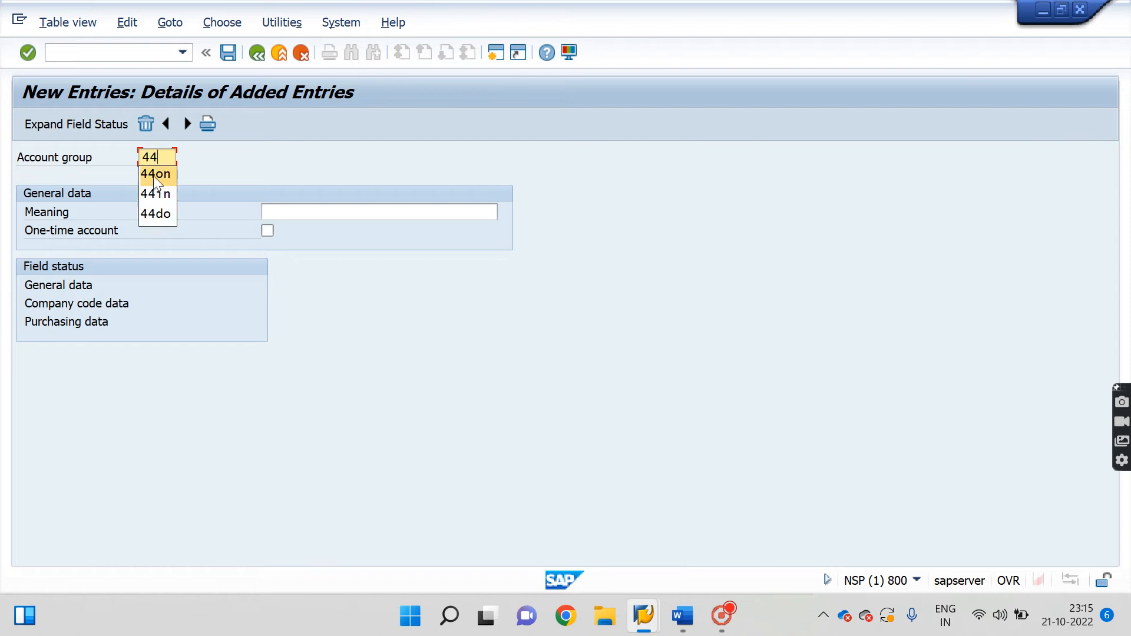
pyautogui.write('in')
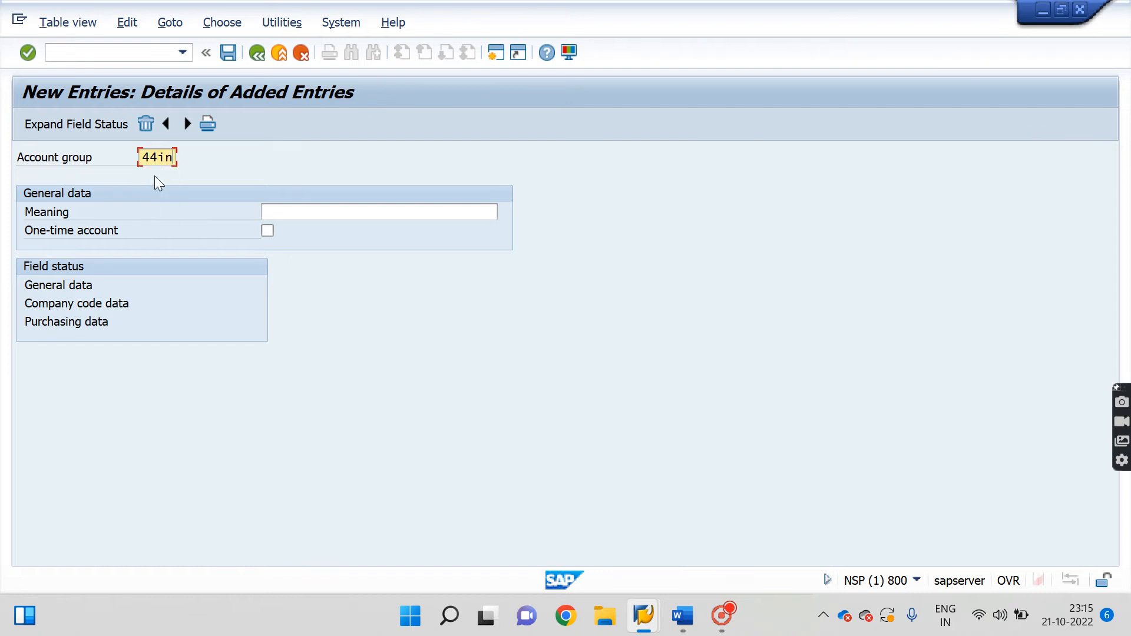
pyautogui.click(334, 212)
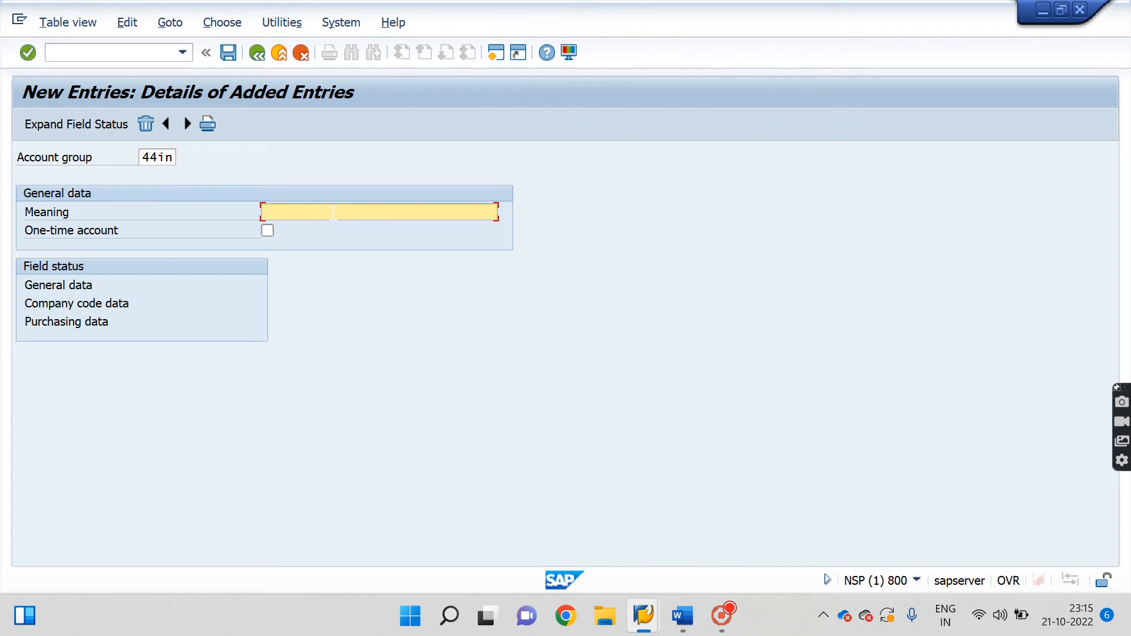
pyautogui.write('4467')
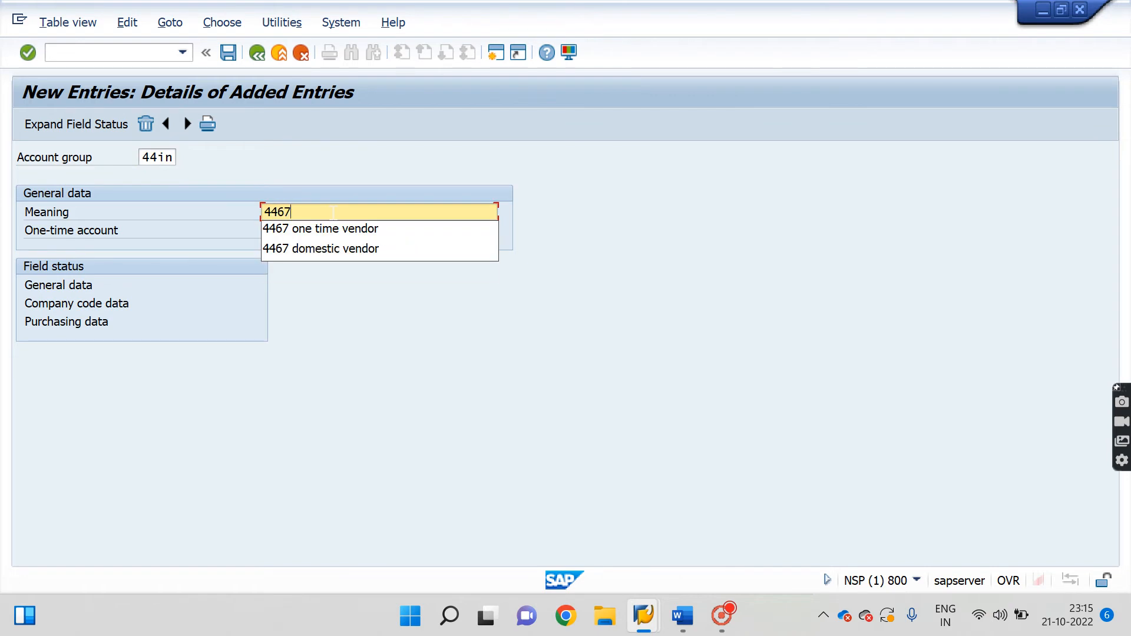
pyautogui.write(' inter')
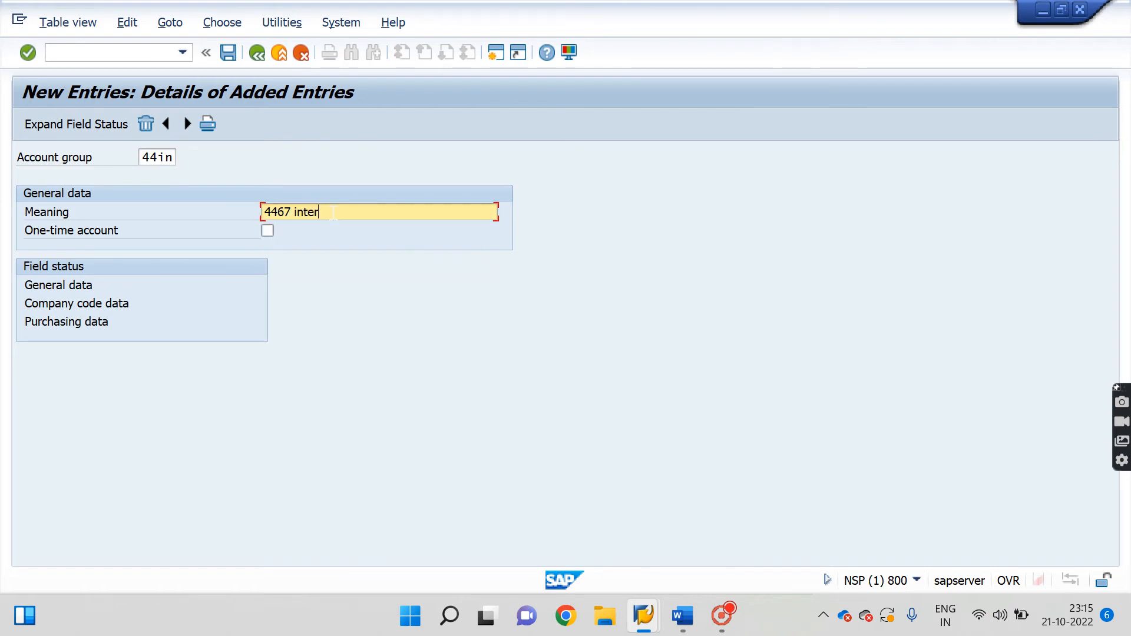
pyautogui.write('nation vendor')
pyautogui.hotkey('ctrl', 'a')
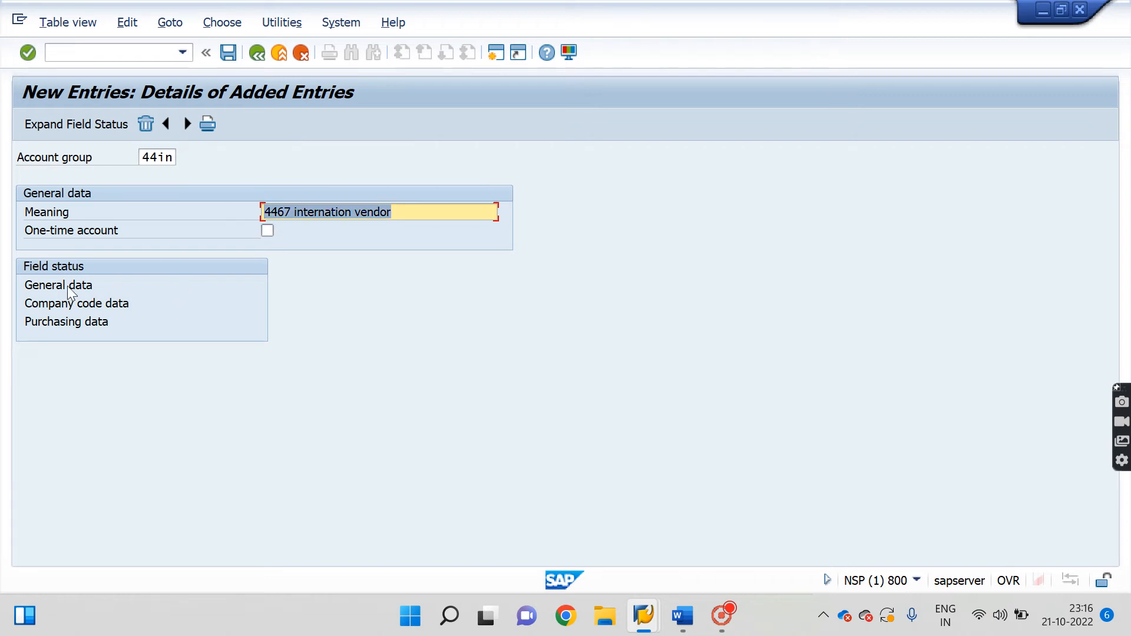
# Review General data > Address field statuses, leave Name 1 optional, and attempt saving 44IN.
pyautogui.doubleClick(52, 284)
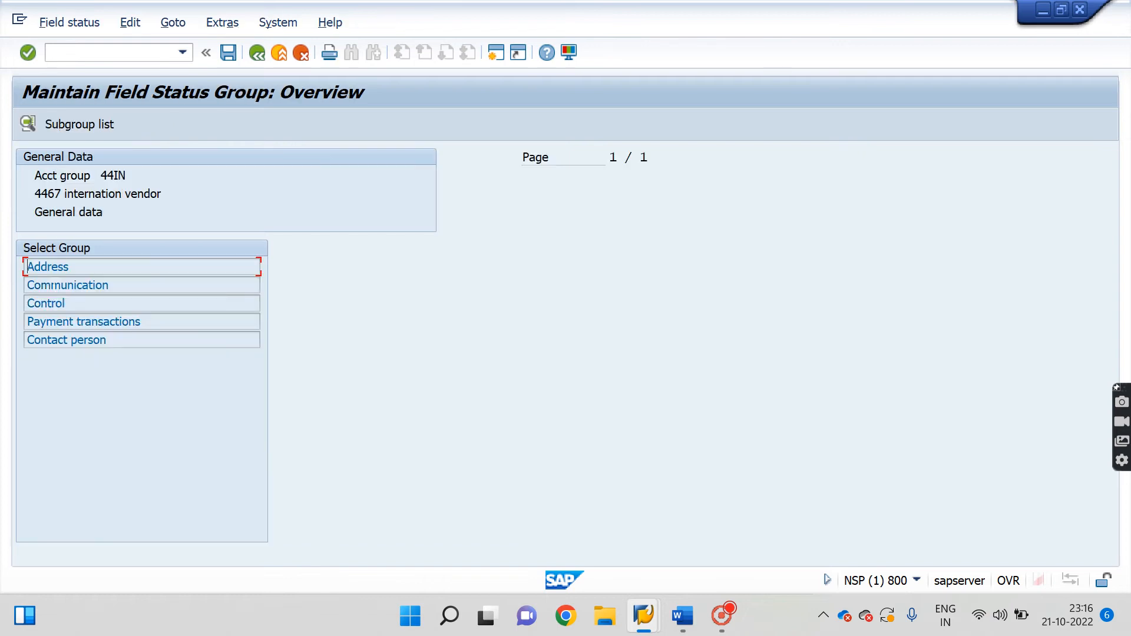
pyautogui.doubleClick(55, 269)
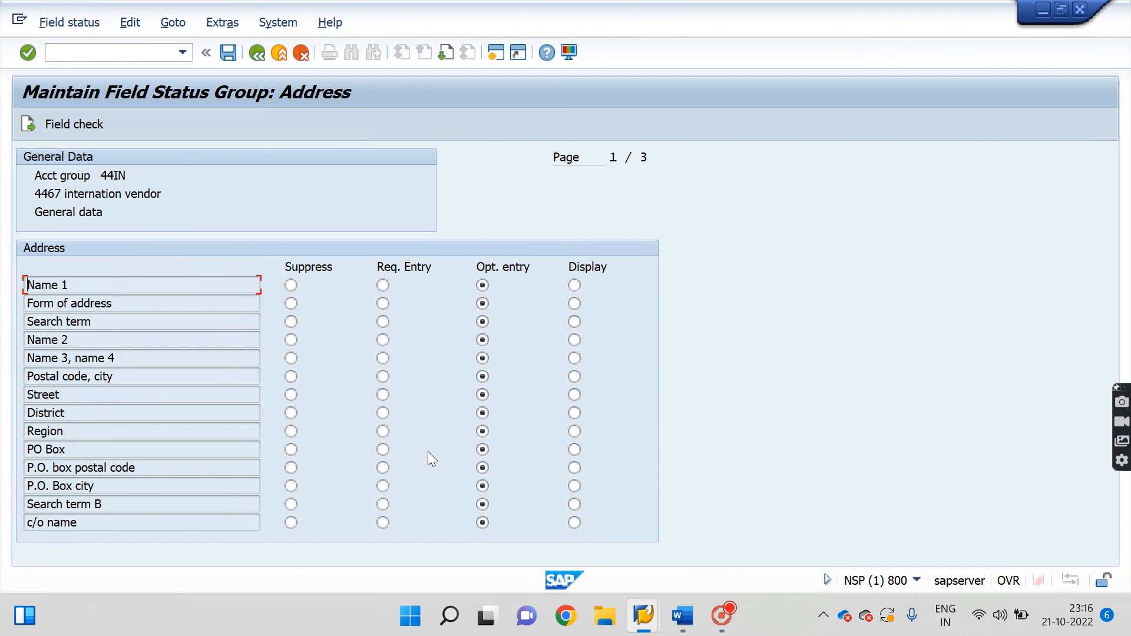
pyautogui.click(384, 284)
pyautogui.click(483, 285)
pyautogui.click(228, 53)
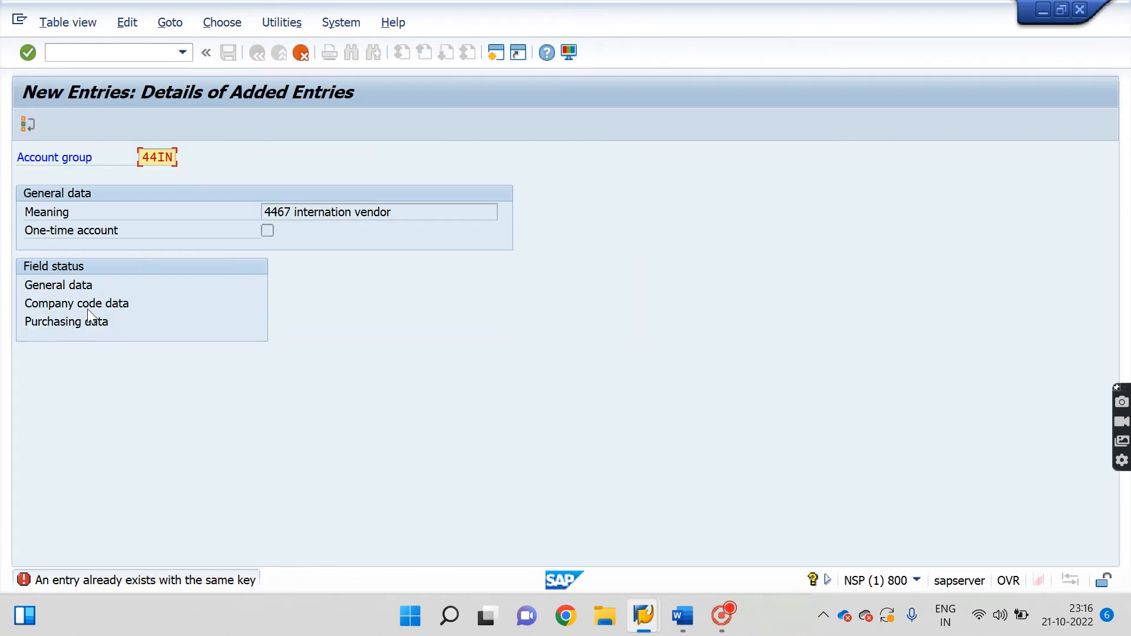
pyautogui.click(51, 305)
pyautogui.click(48, 309)
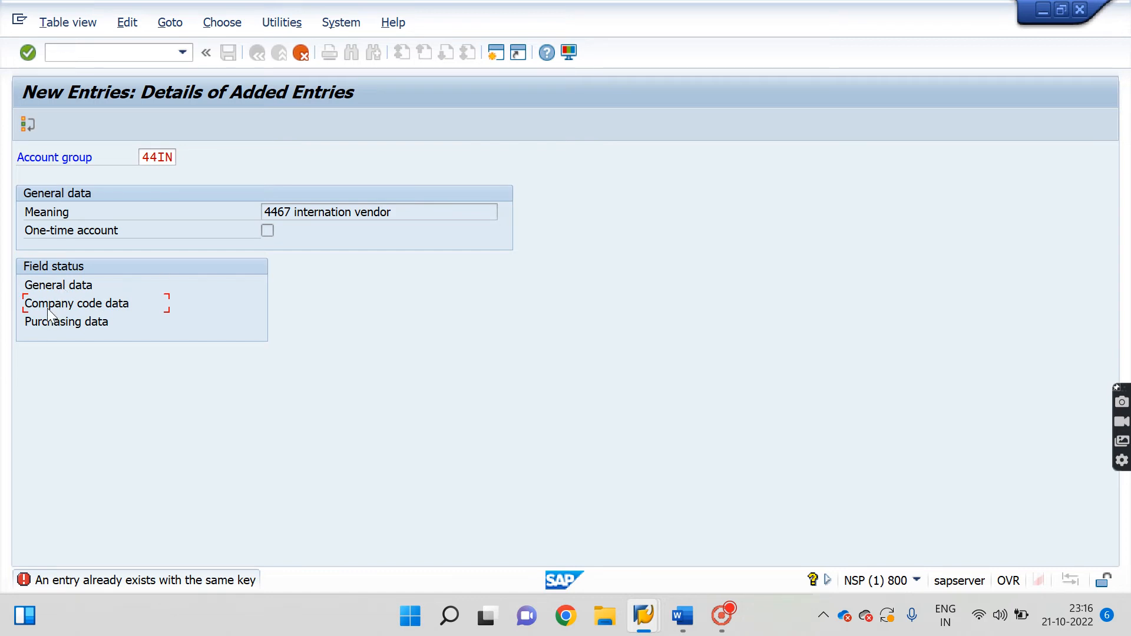
pyautogui.press('Return')
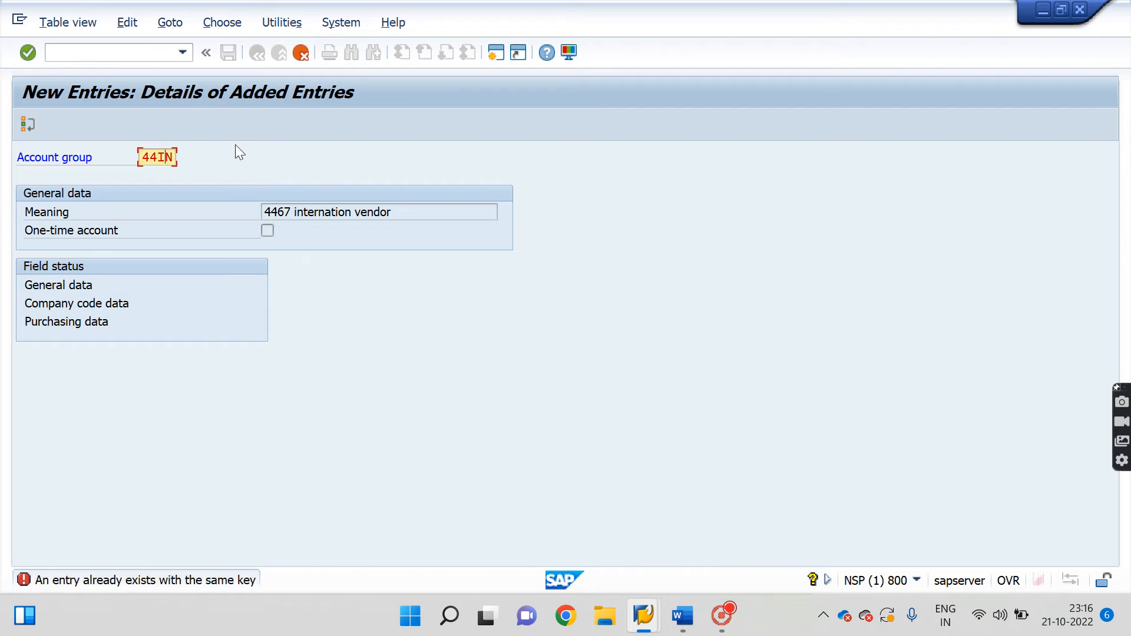
# Rename the group key to 44IT and make Reconciliation account a required entry, saving under the customizing request.
pyautogui.press('BackSpace')
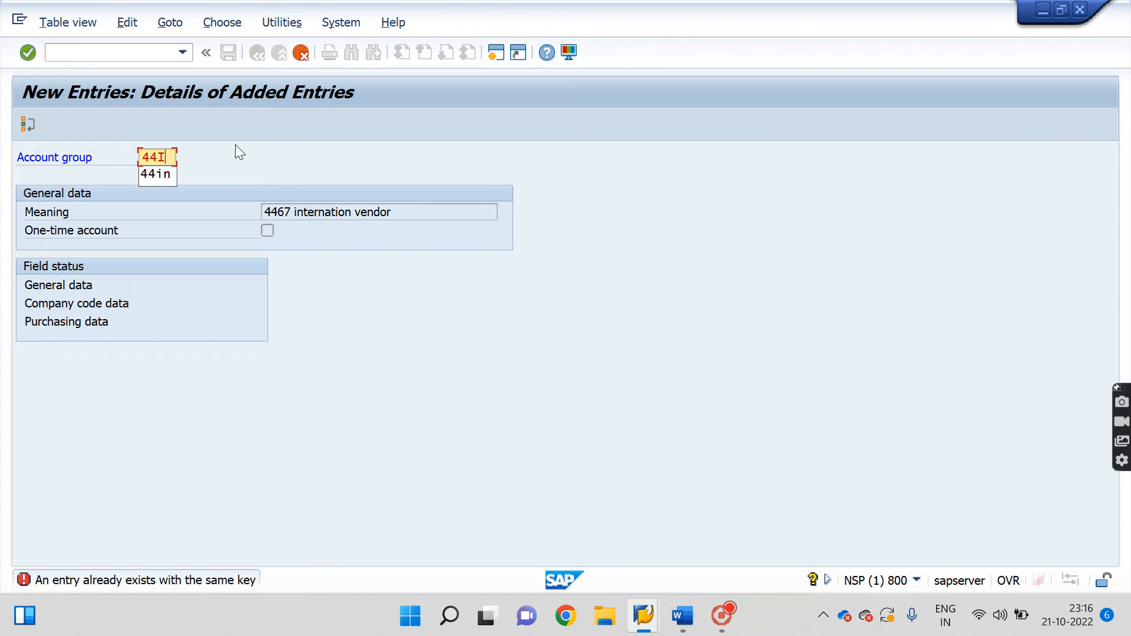
pyautogui.write('T')
pyautogui.press('Return')
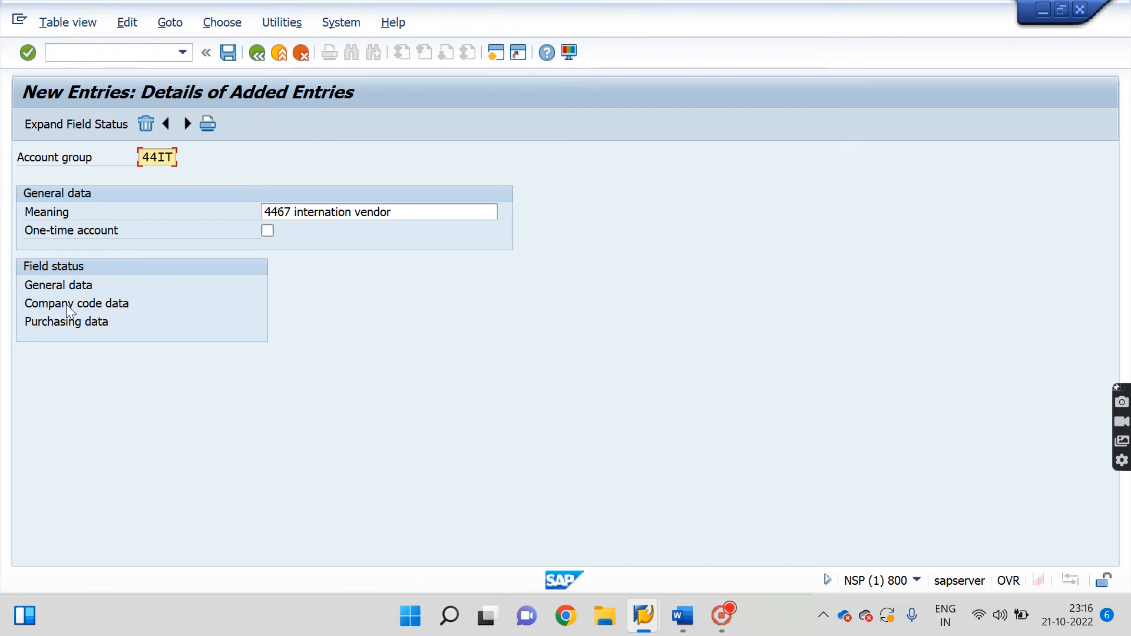
pyautogui.doubleClick(94, 302)
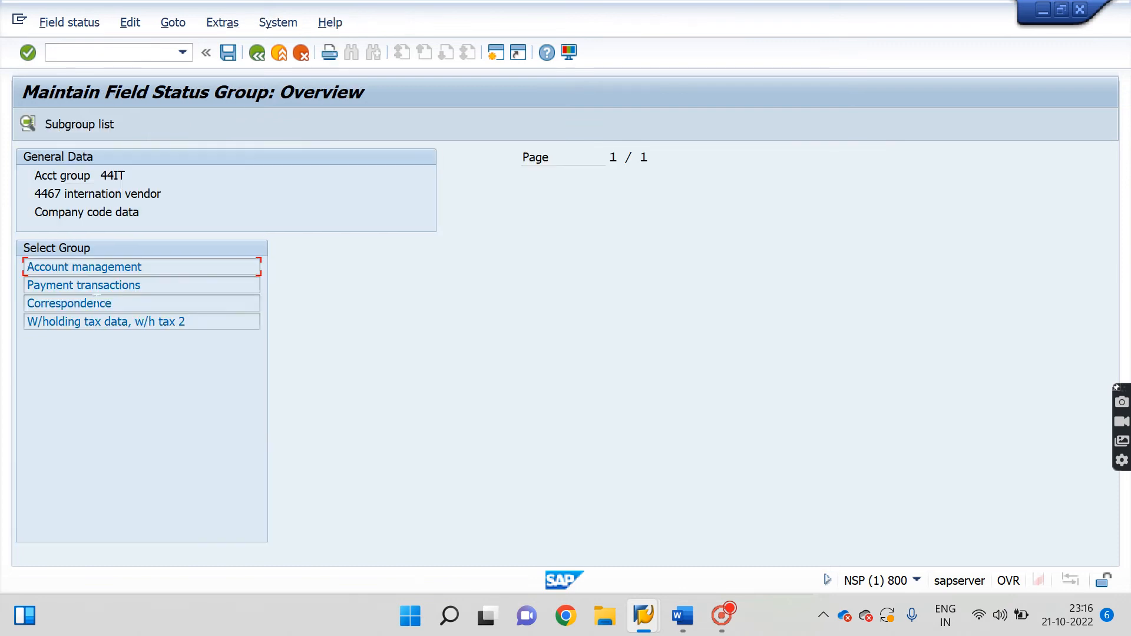
pyautogui.doubleClick(115, 267)
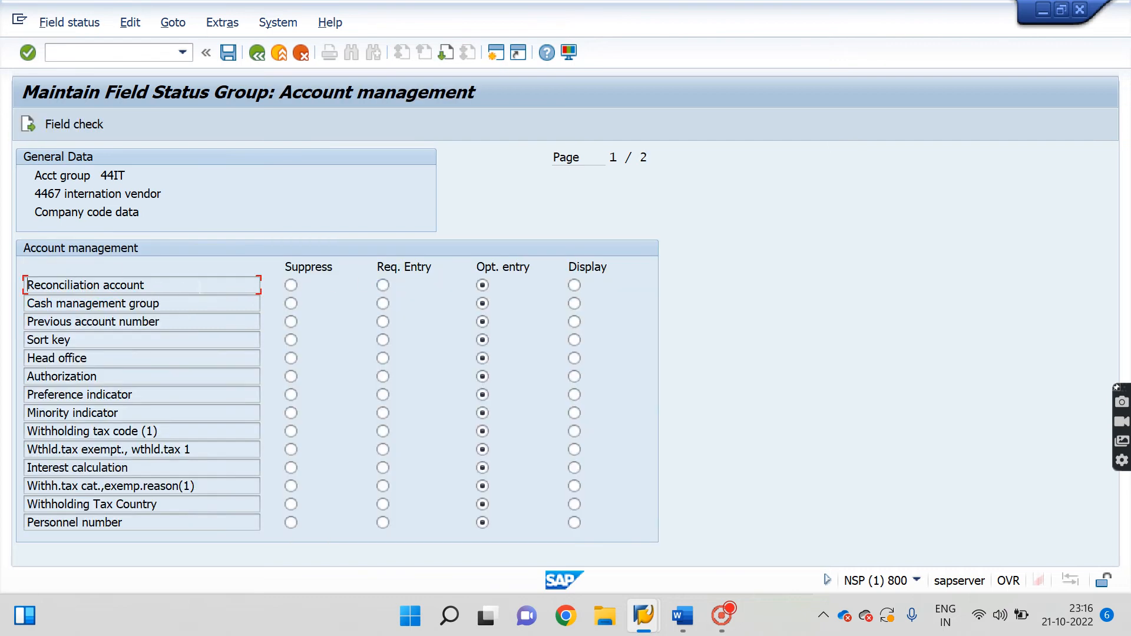
pyautogui.click(383, 285)
pyautogui.click(229, 56)
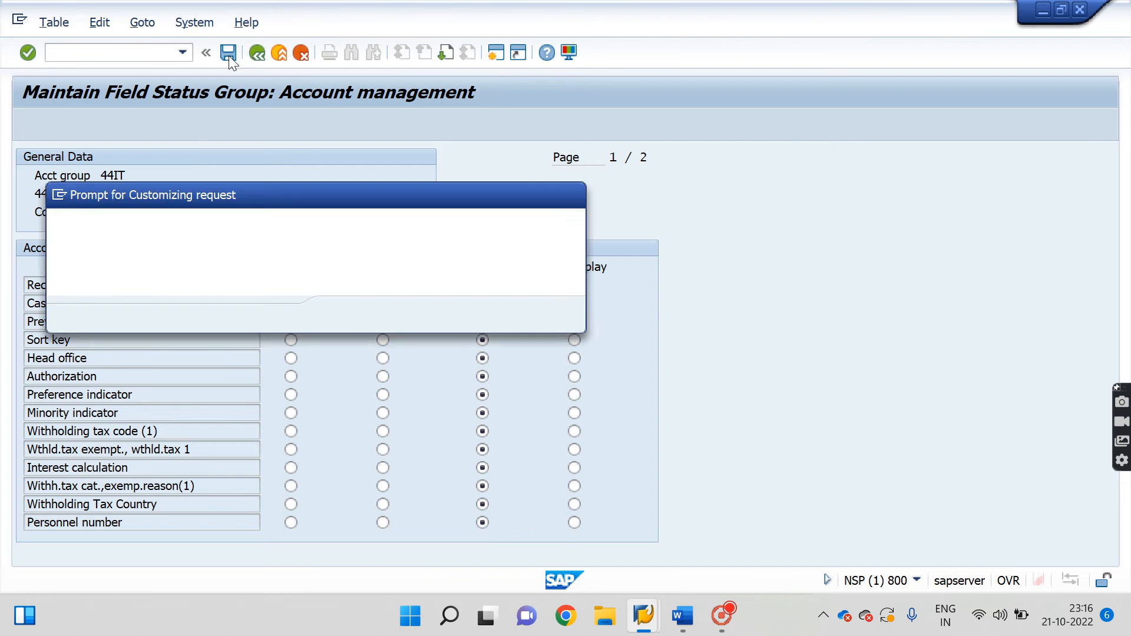
pyautogui.click(345, 316)
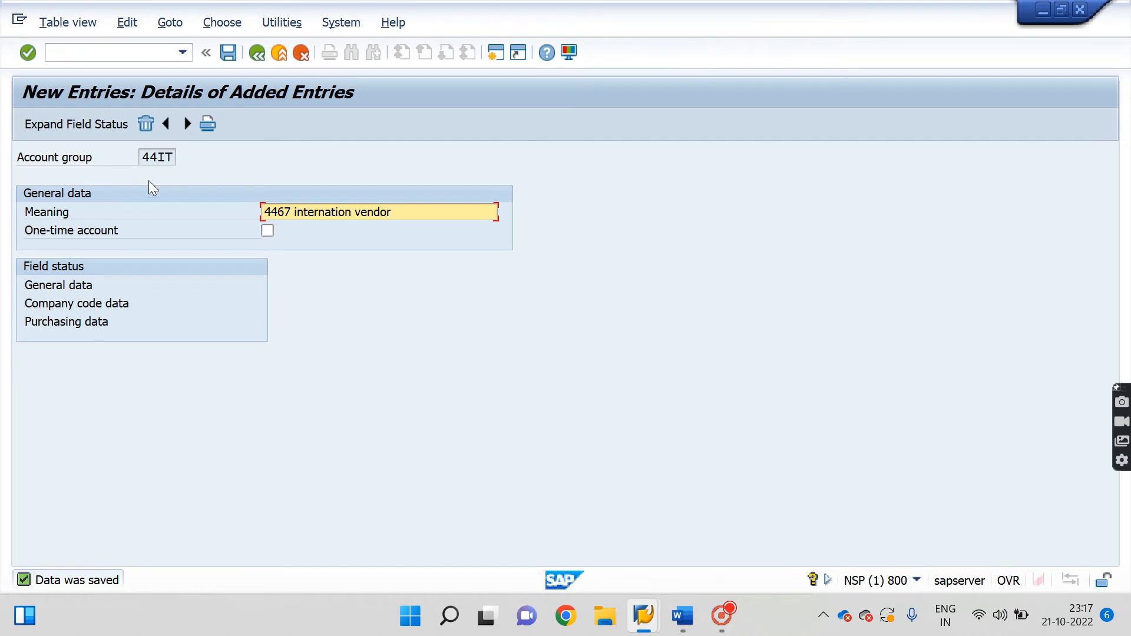
# Save account group 44IT, exit with /n, and bring up the Word notes.
pyautogui.click(234, 53)
pyautogui.click(235, 53)
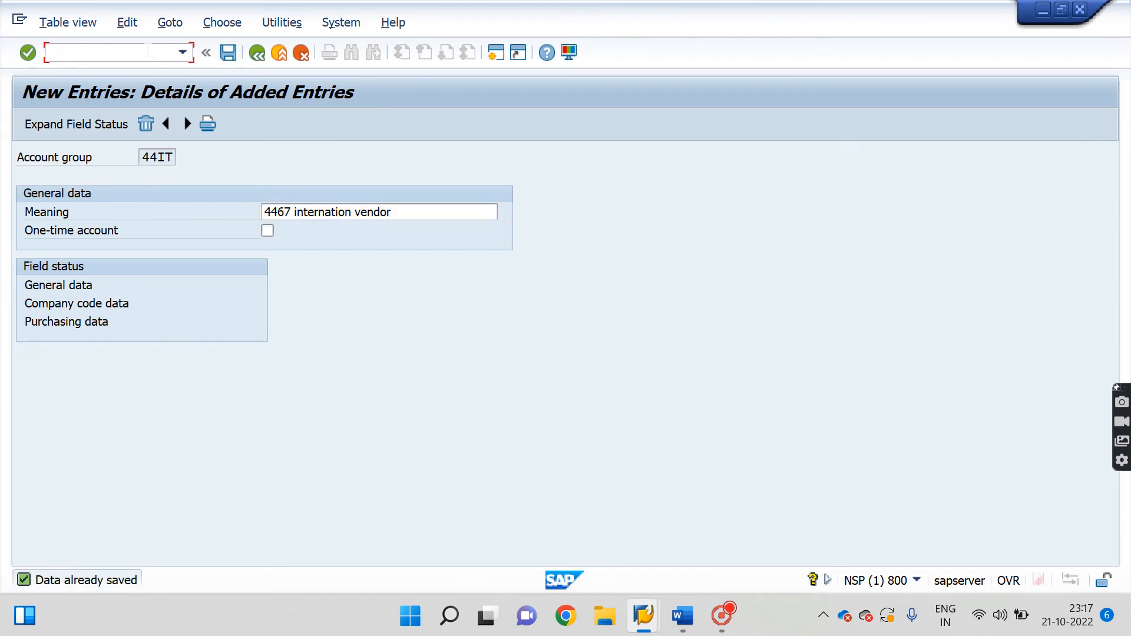
pyautogui.write('n')
pyautogui.press('BackSpace')
pyautogui.write('/n')
pyautogui.press('Return')
pyautogui.click(683, 616)
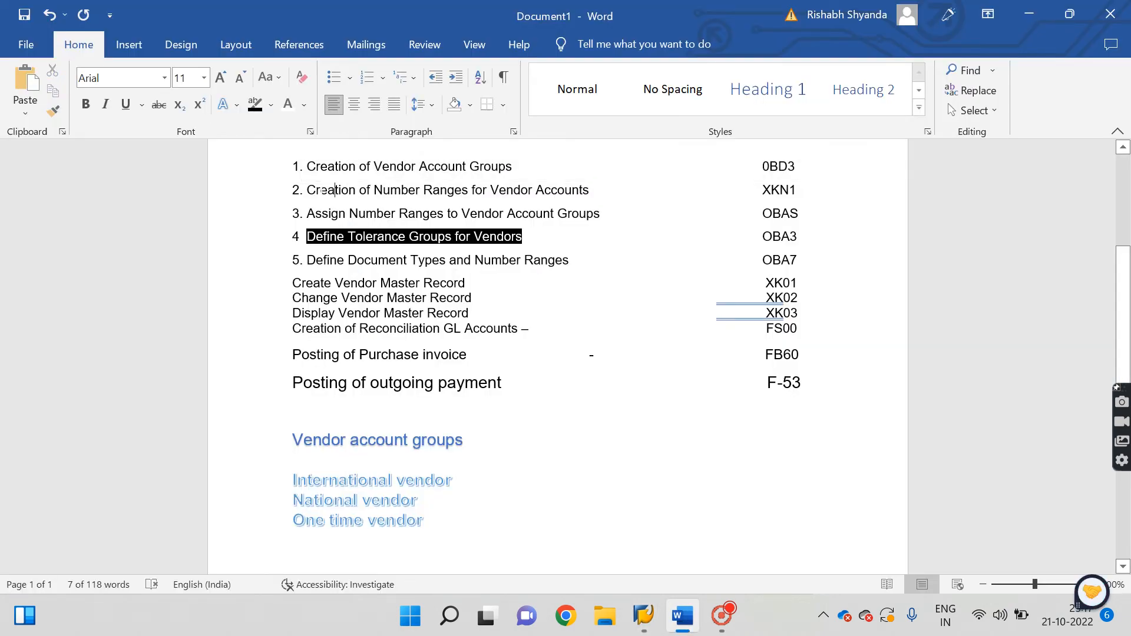
# Find step 2's transaction code XKN1 in the notes, then return to SAP Easy Access.
pyautogui.moveTo(327, 189); pyautogui.dragTo(767, 193)
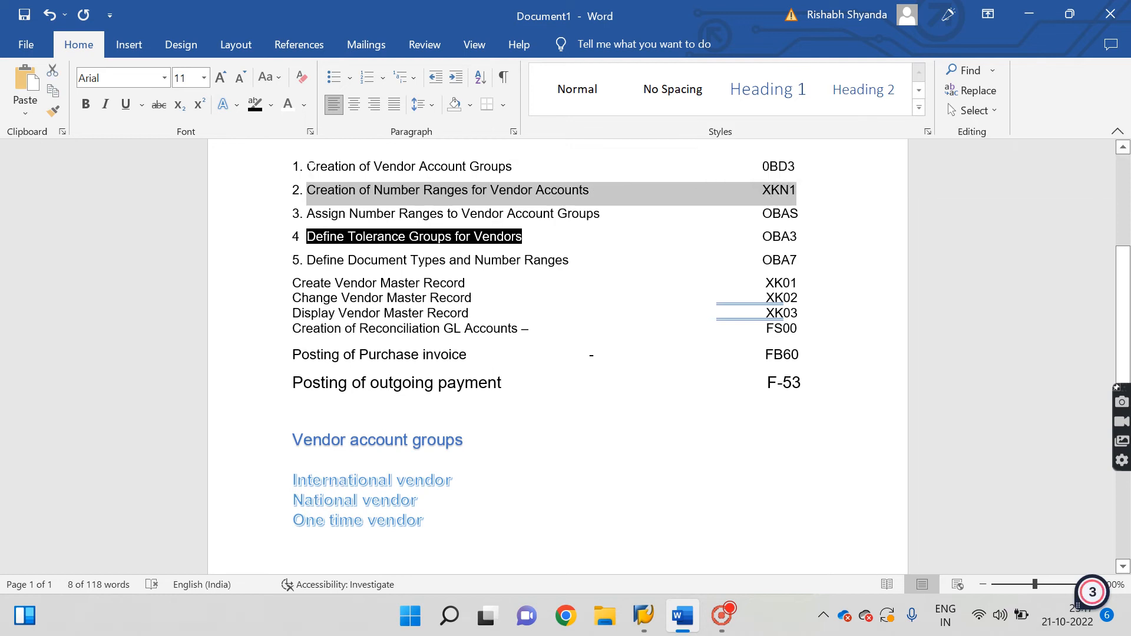
pyautogui.moveTo(307, 166); pyautogui.dragTo(759, 169)
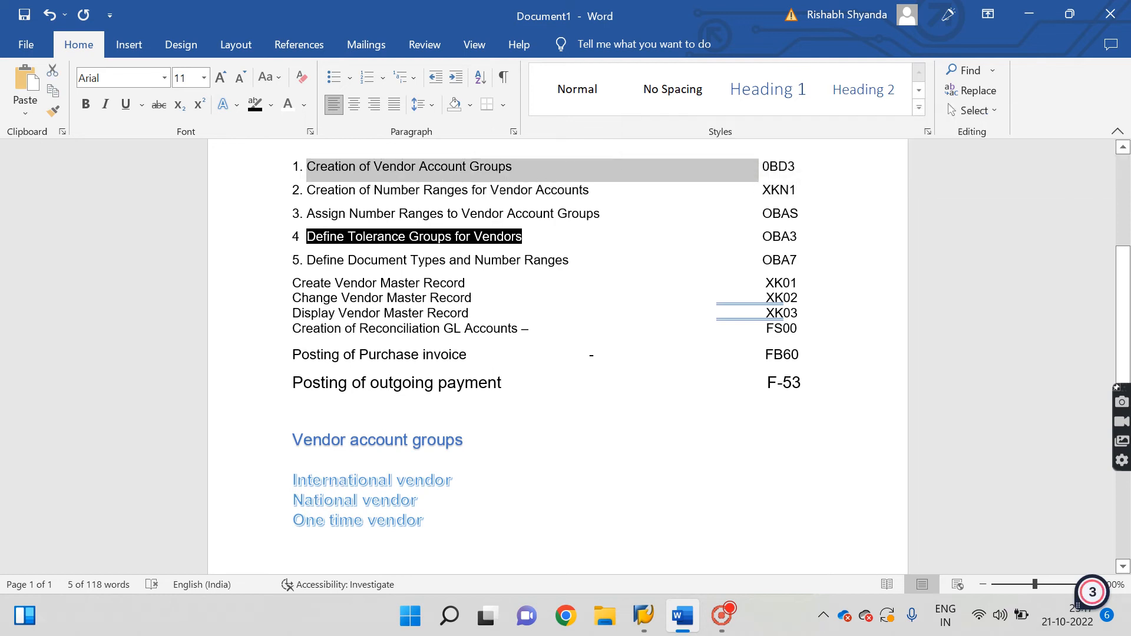
pyautogui.click(500, 189)
pyautogui.doubleClick(778, 190)
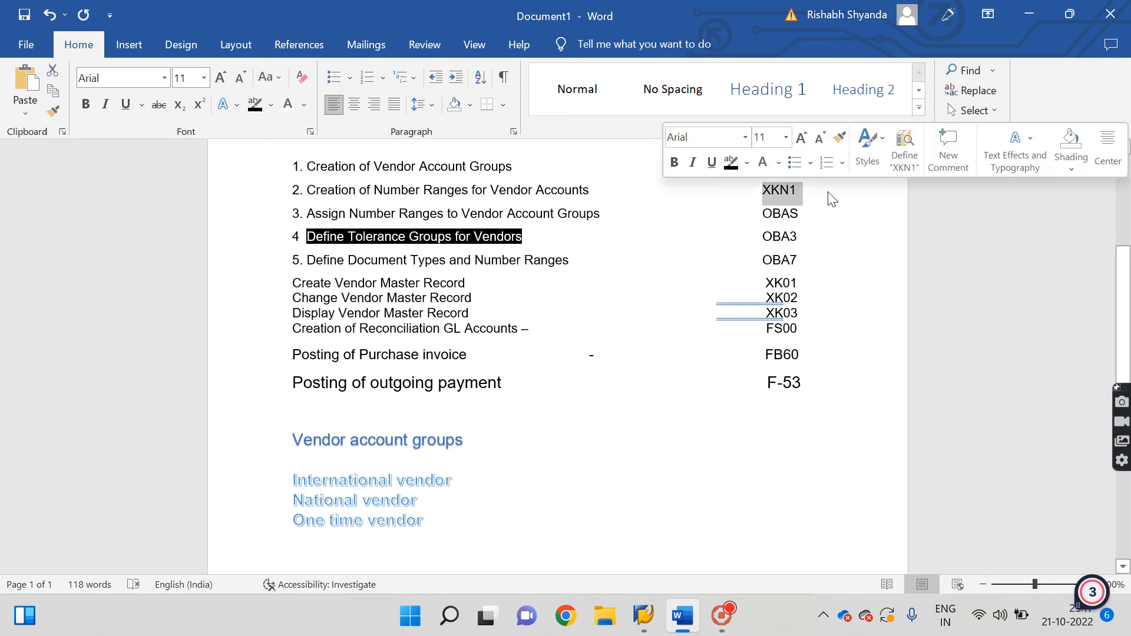
pyautogui.click(642, 620)
pyautogui.click(721, 524)
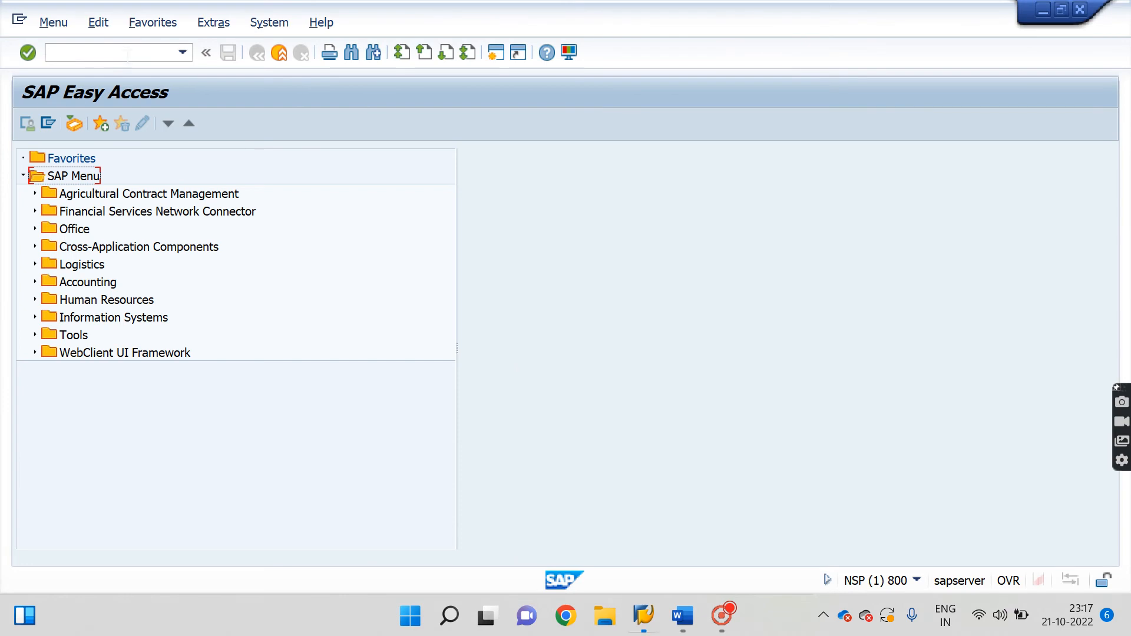
# Run XKN1, display the vendor number range intervals, inspect interval 04, and exit with /n.
pyautogui.write('xkn1')
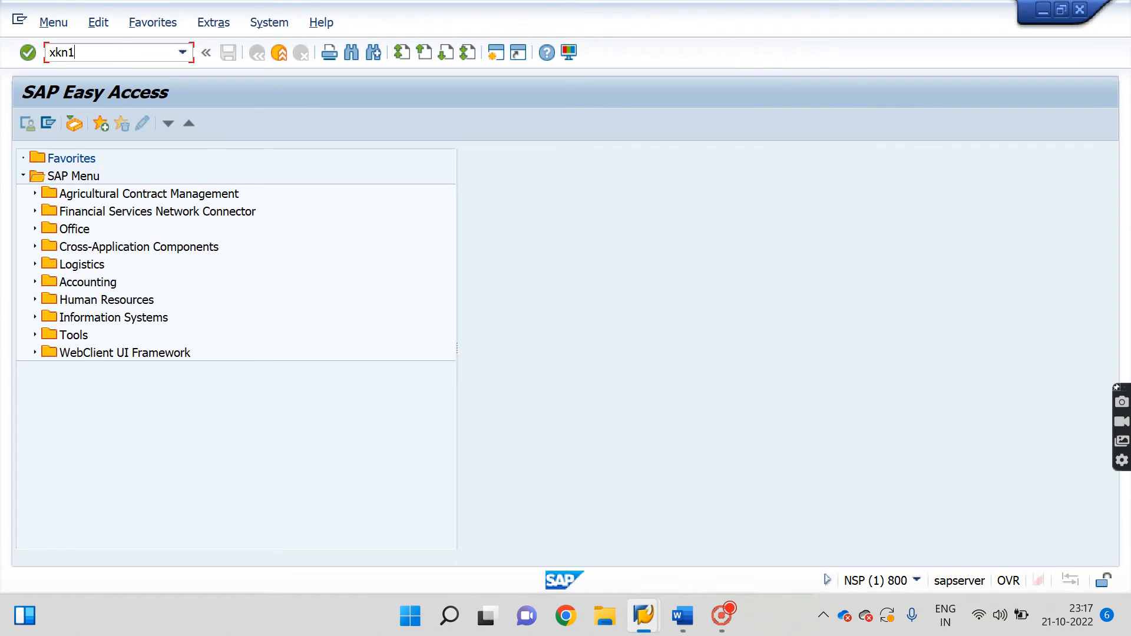
pyautogui.press('Return')
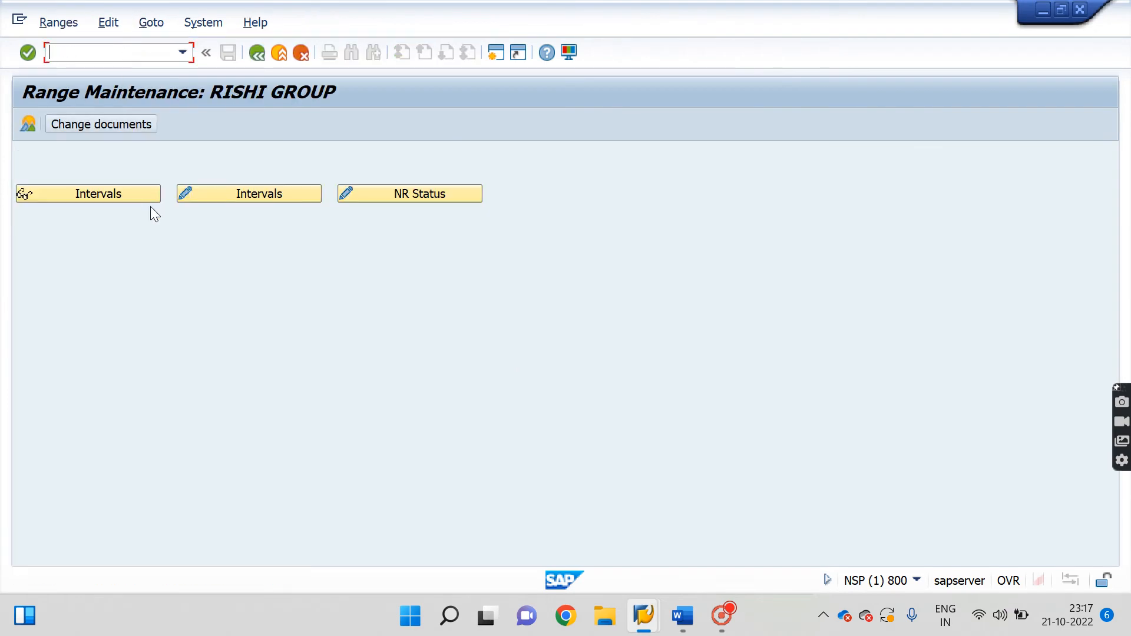
pyautogui.click(218, 196)
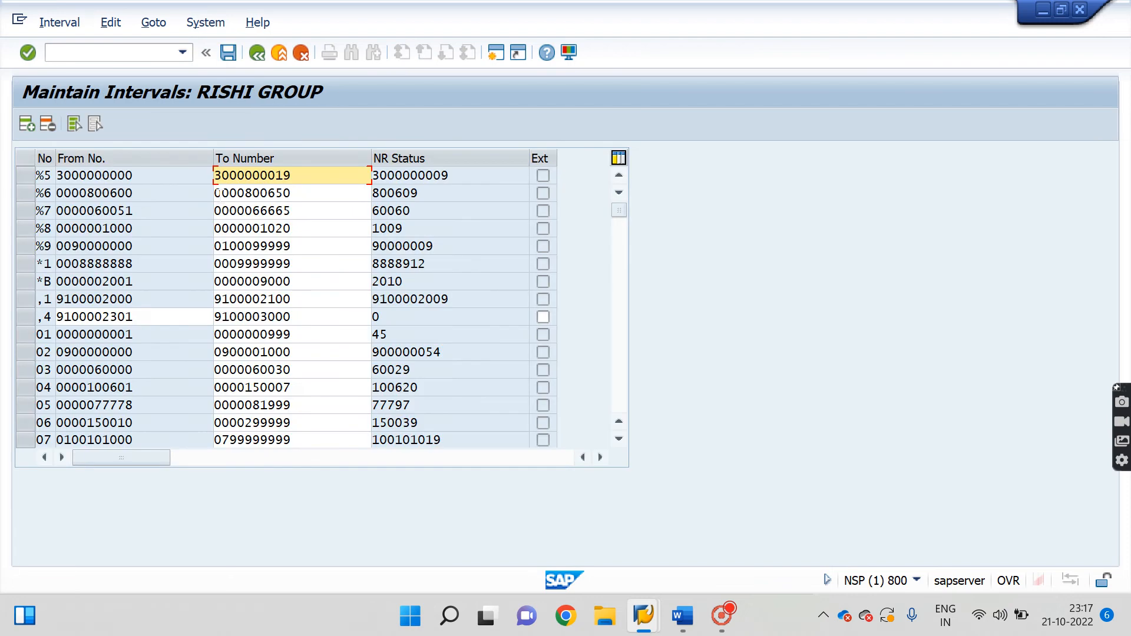
pyautogui.click(20, 390)
pyautogui.click(20, 391)
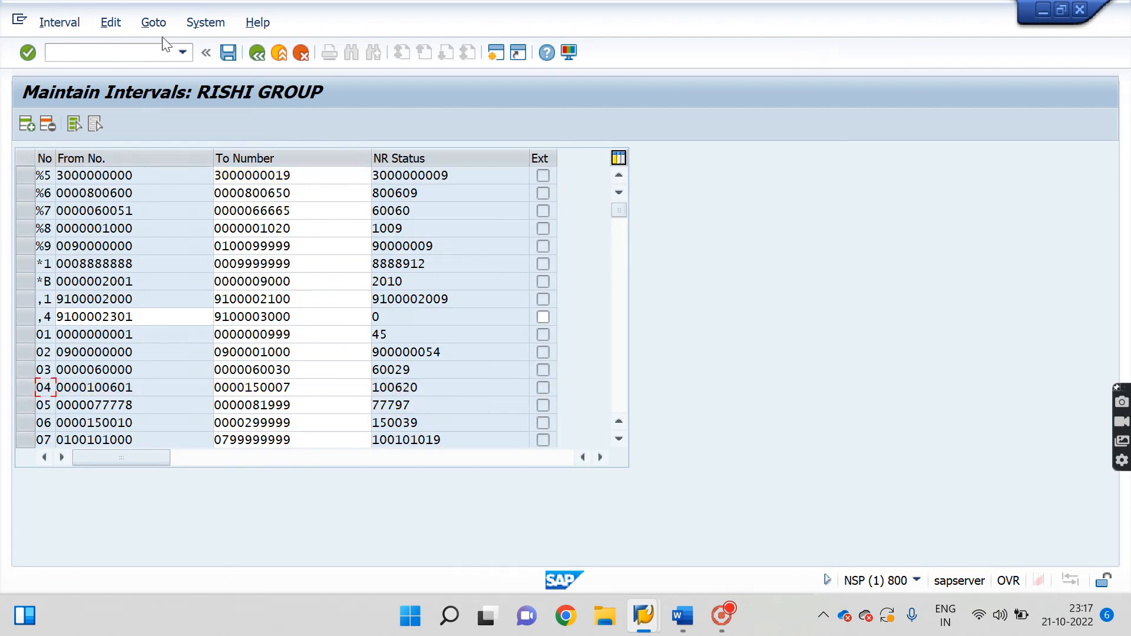
pyautogui.click(121, 53)
pyautogui.write('/n')
pyautogui.press('Return')
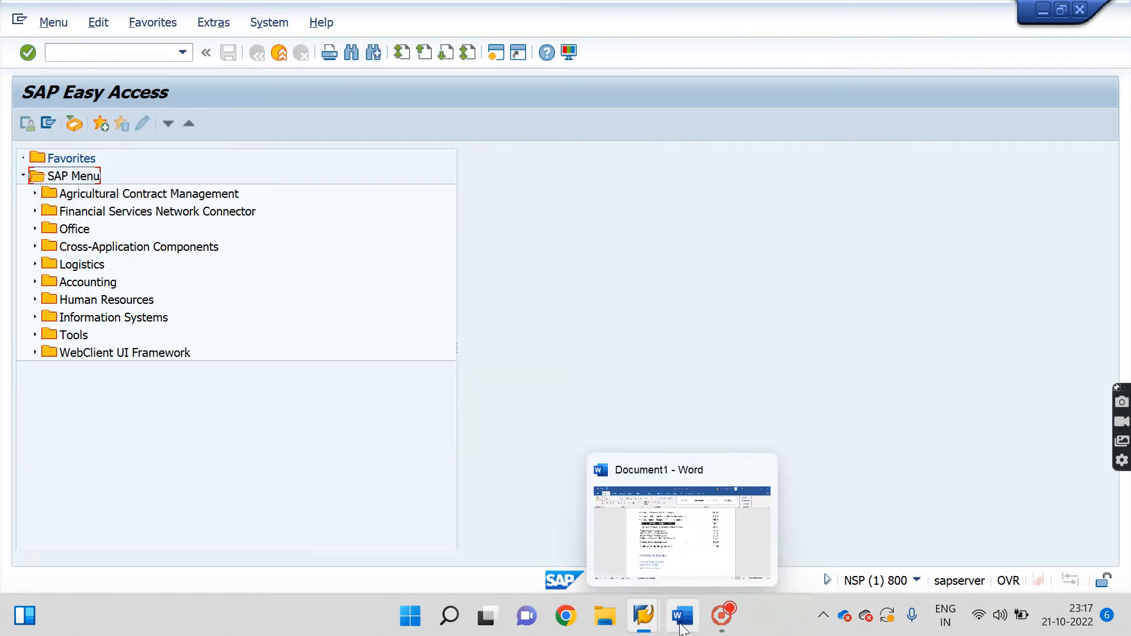
# Highlight step 3, OBAS Assign Number Ranges to Vendor Account Groups, then return to SAP.
pyautogui.click(682, 629)
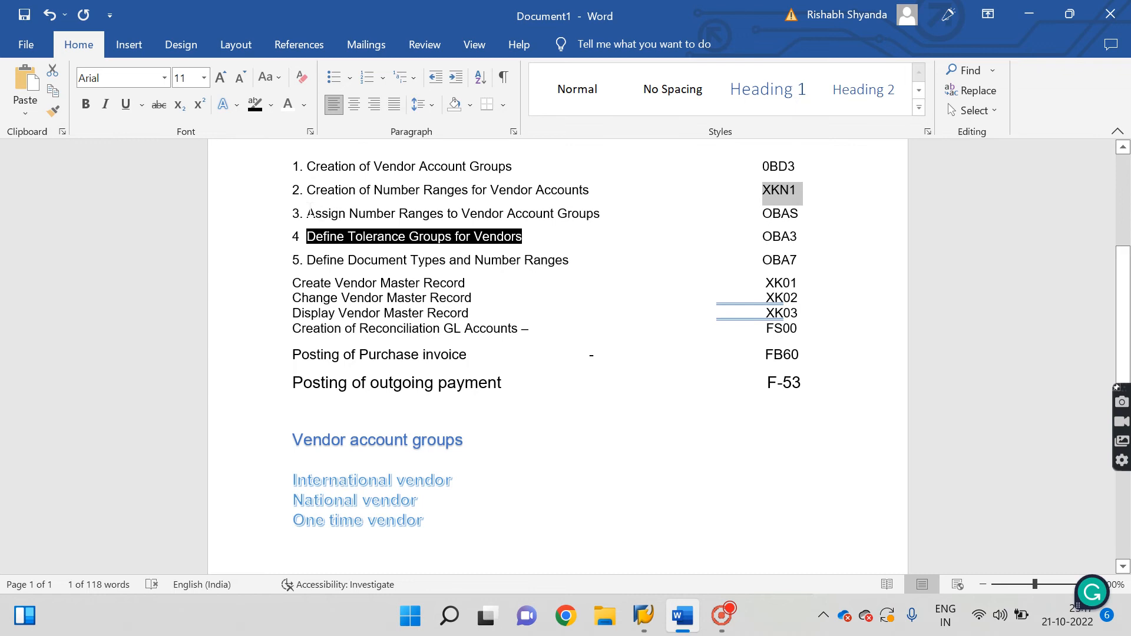
pyautogui.moveTo(309, 210); pyautogui.dragTo(800, 222)
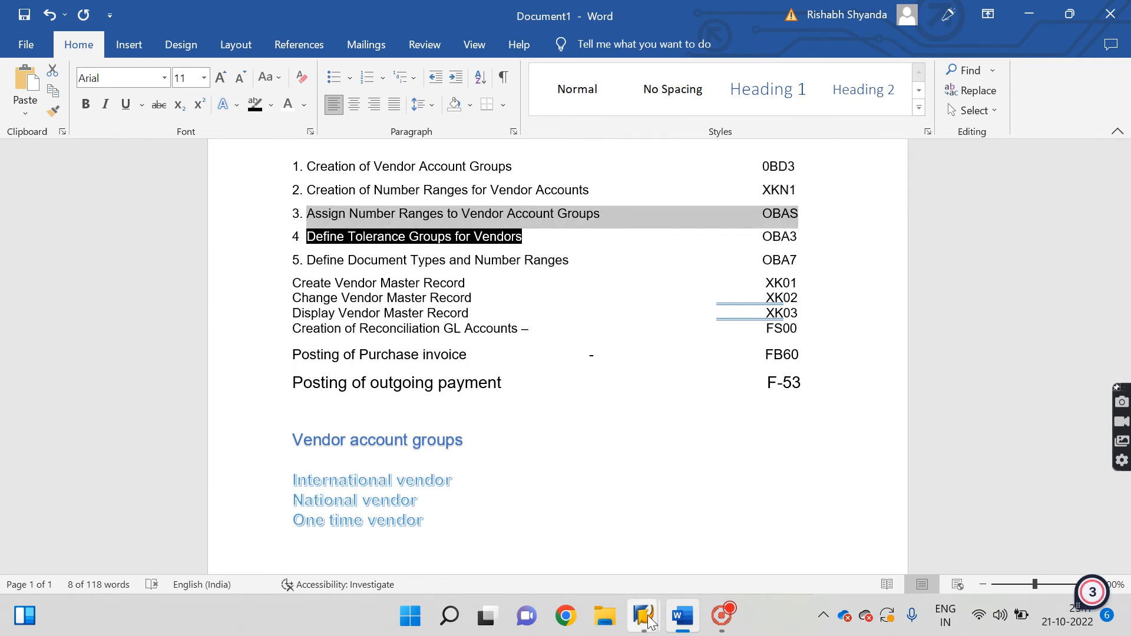
pyautogui.moveTo(644, 615)
pyautogui.click(723, 522)
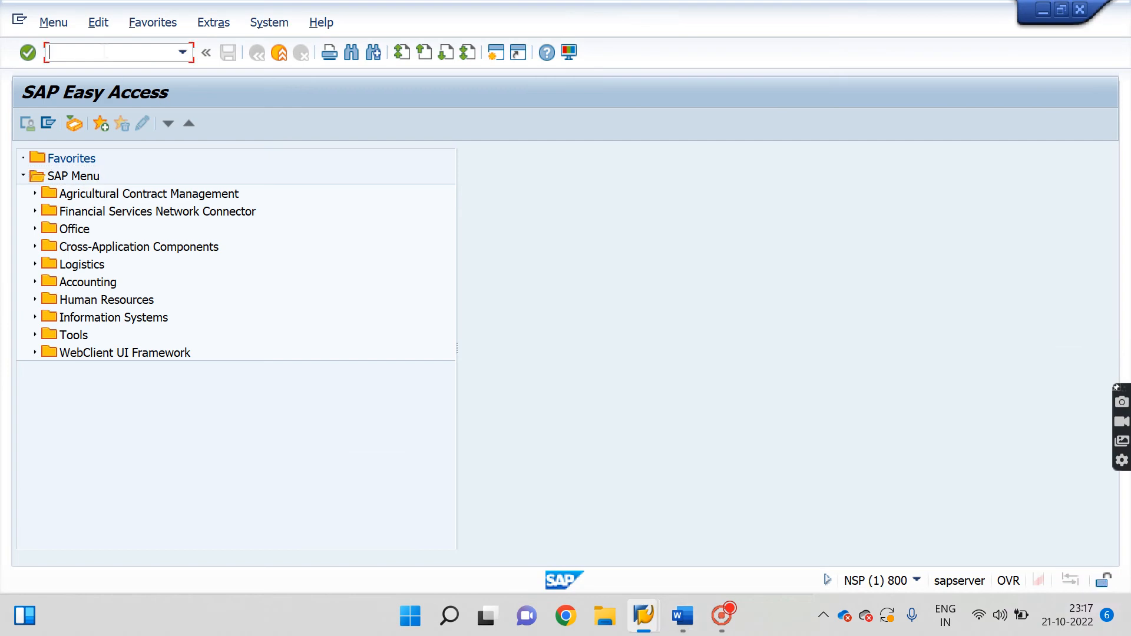
# Position on group 44IT, enter number range 04, save under the customizing request, then reopen Word.
pyautogui.write('sbwp')
pyautogui.press('Return')
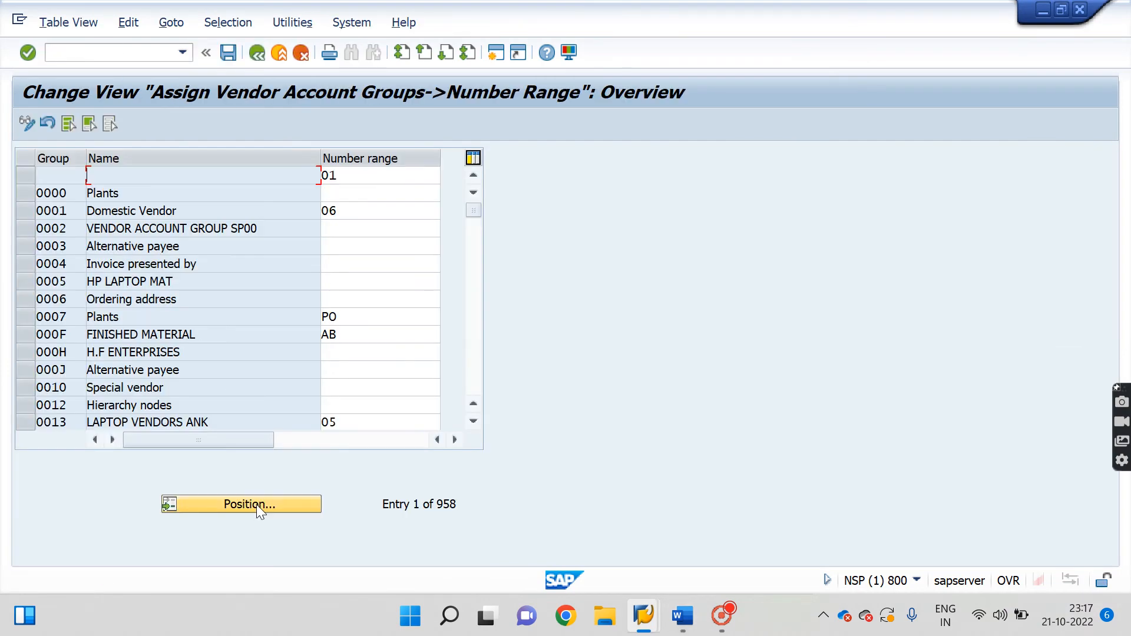
pyautogui.click(256, 504)
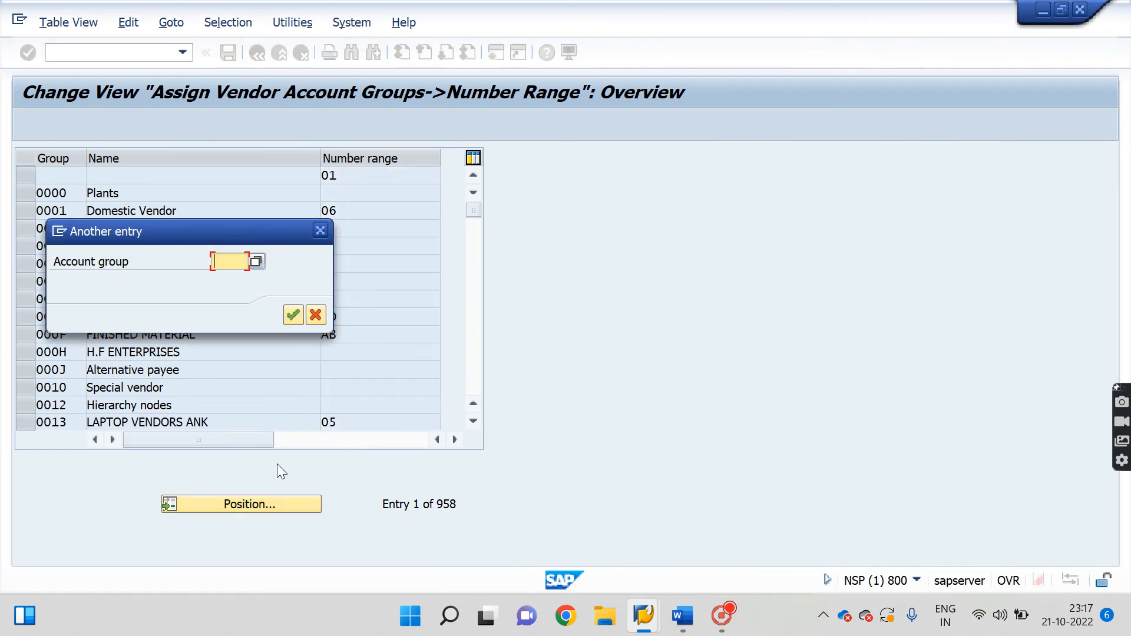
pyautogui.write('44it')
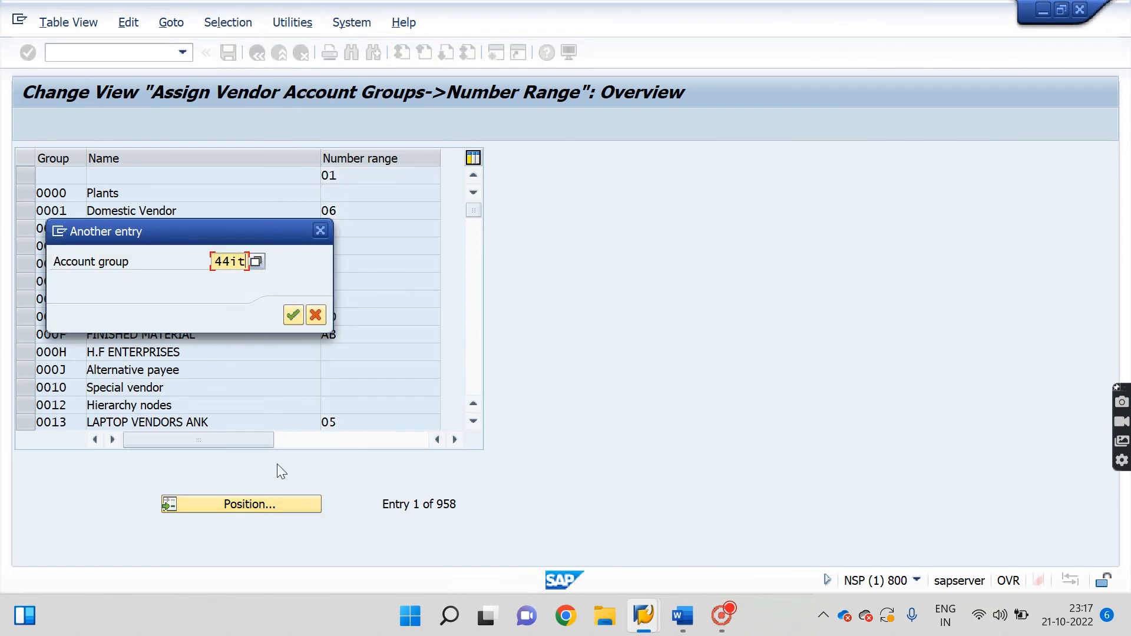
pyautogui.press('Return')
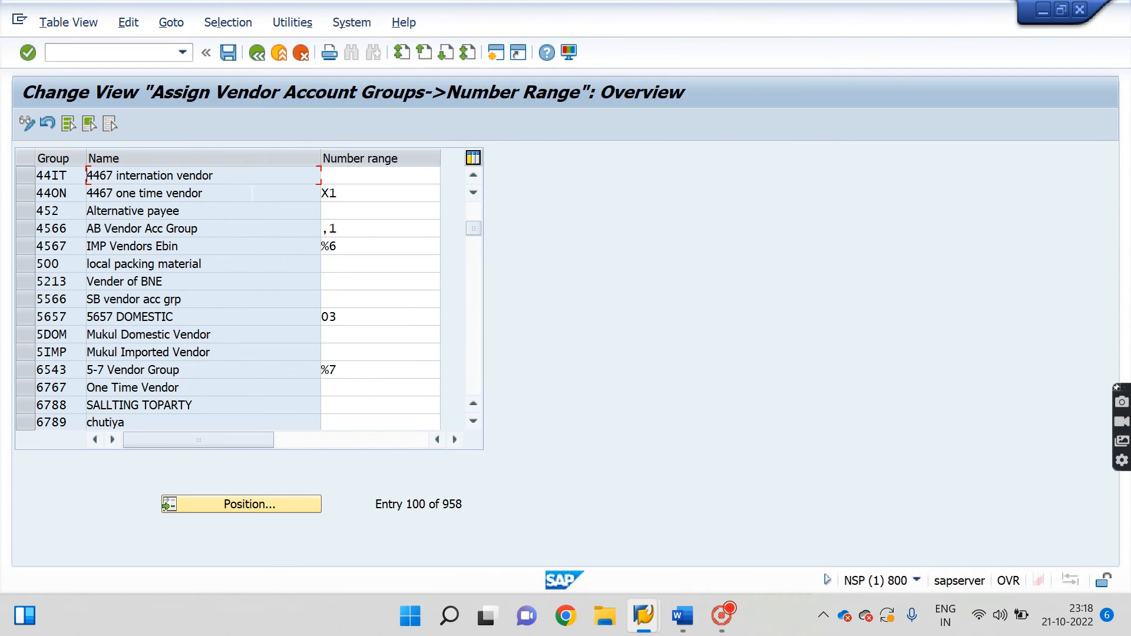
pyautogui.click(359, 175)
pyautogui.write('04')
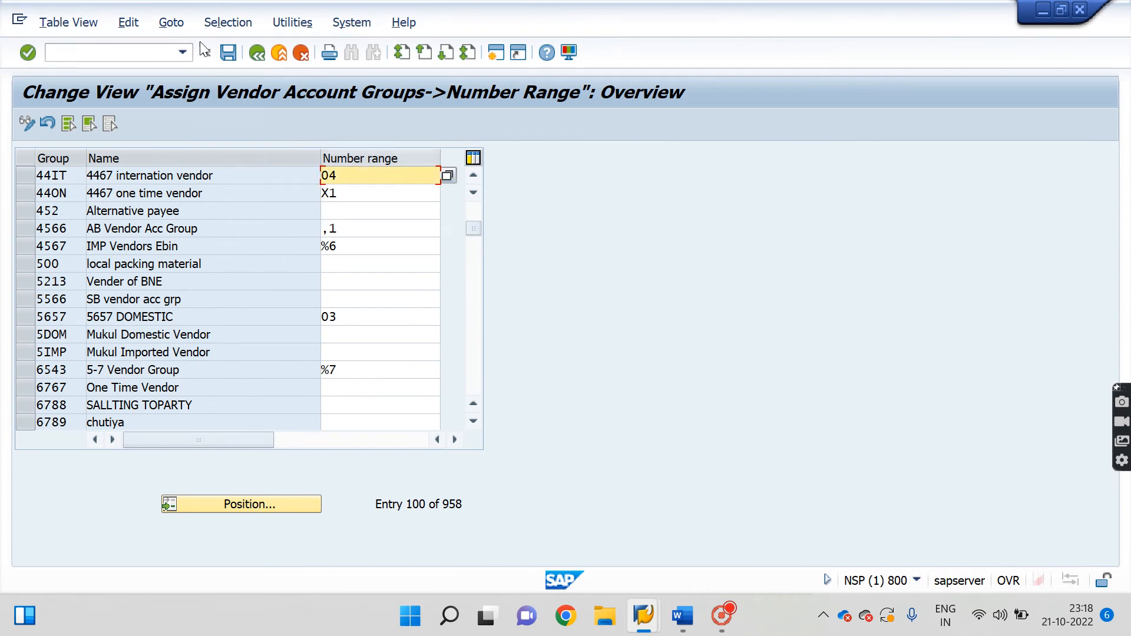
pyautogui.click(228, 52)
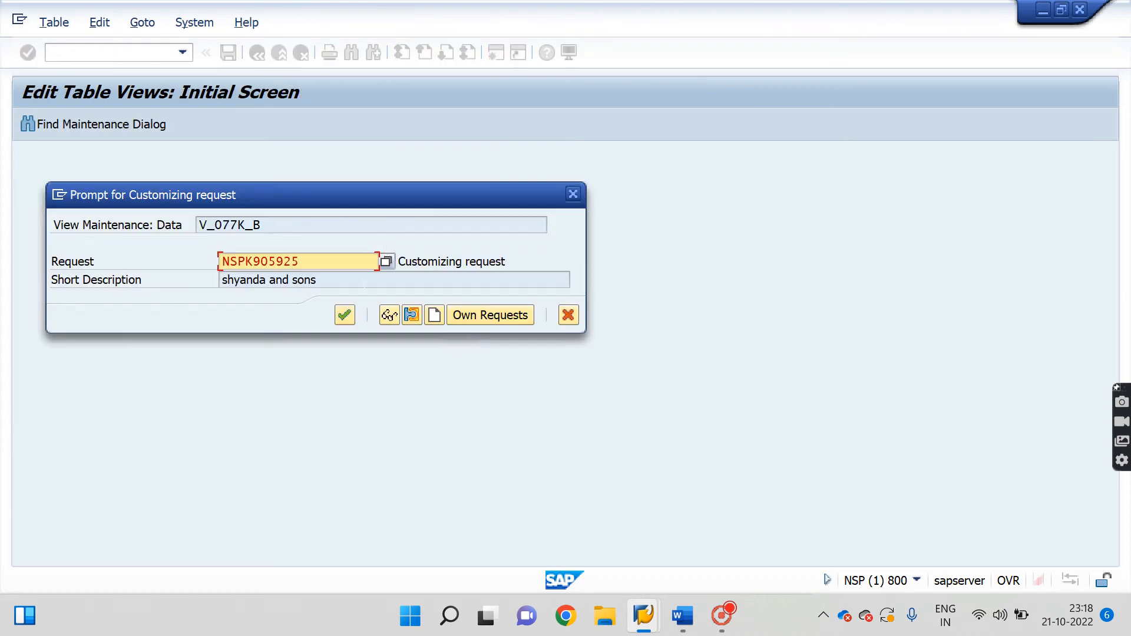
pyautogui.click(345, 316)
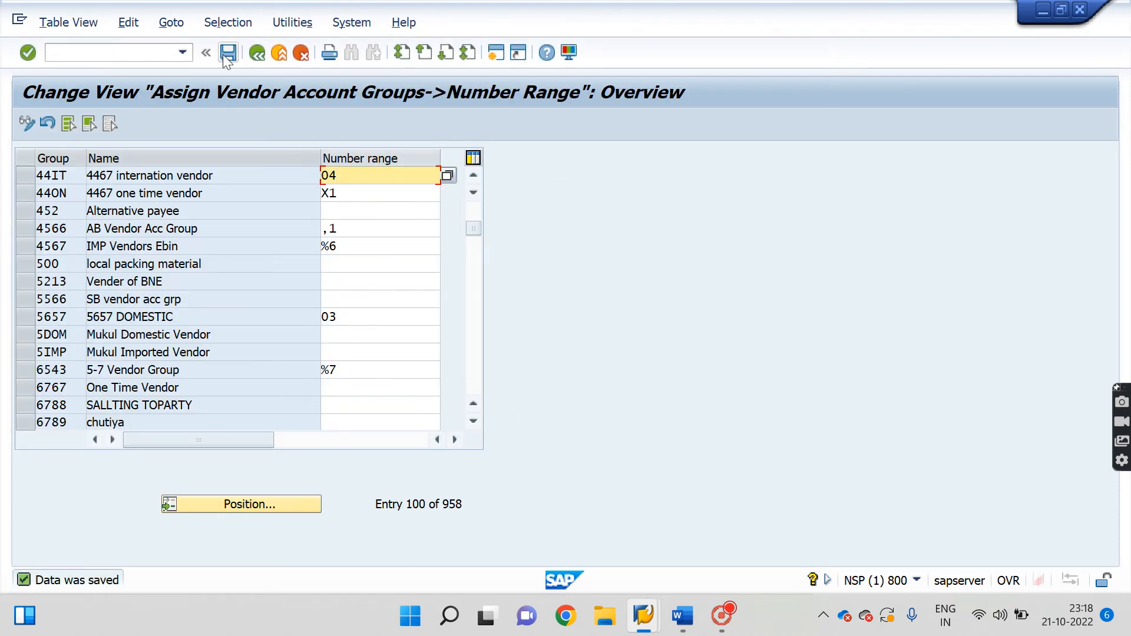
pyautogui.click(257, 52)
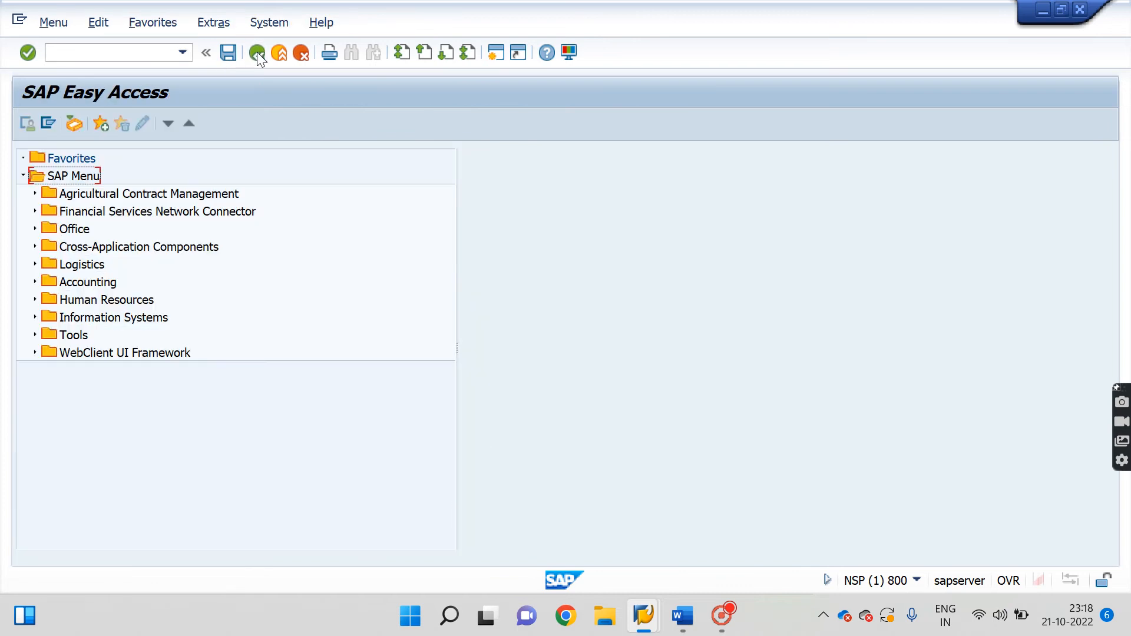
pyautogui.click(682, 615)
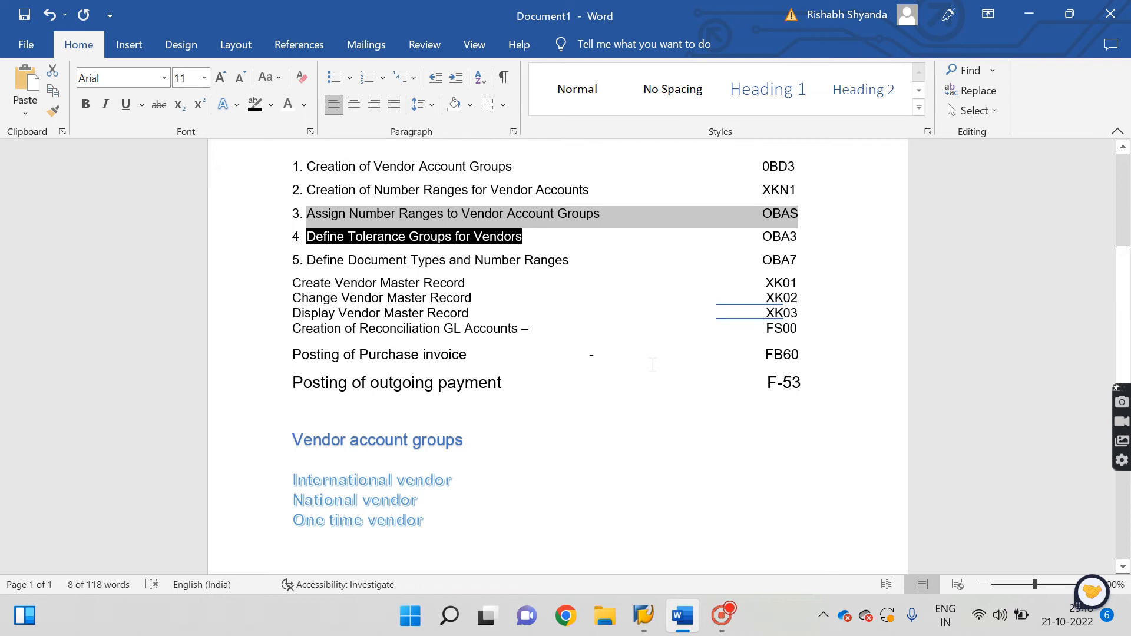
# Read steps 3 and 4 (Define Tolerance Groups for Vendors, OBA3) in the Word notes, then return to SAP Easy Access.
pyautogui.click(465, 213)
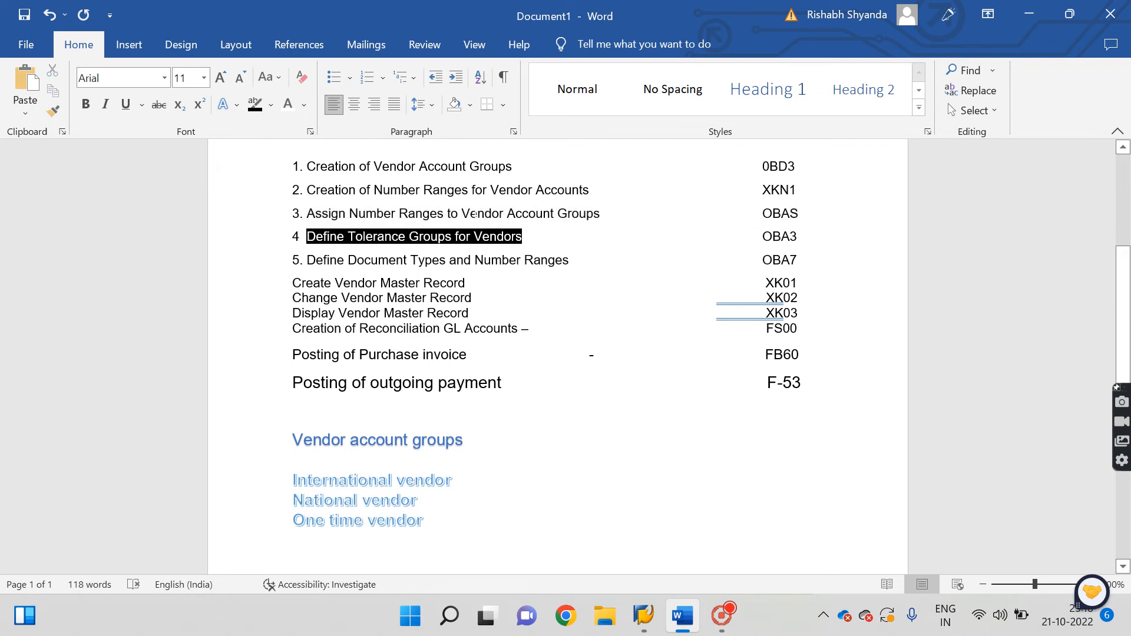
pyautogui.moveTo(462, 213); pyautogui.dragTo(627, 216)
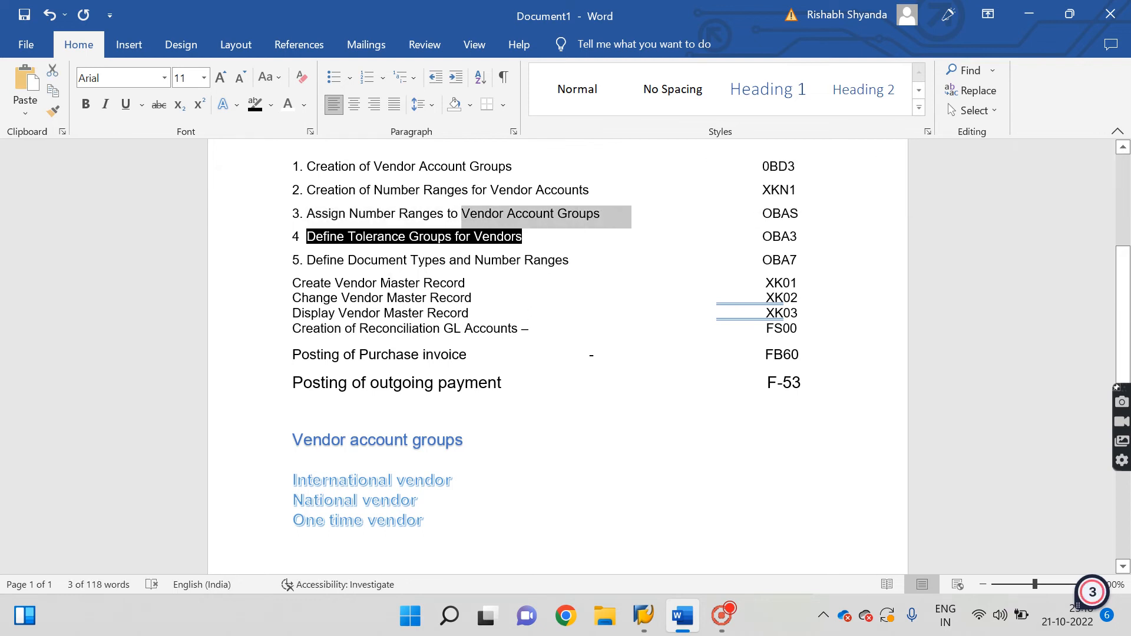
pyautogui.click(308, 237)
pyautogui.moveTo(308, 236); pyautogui.dragTo(546, 239)
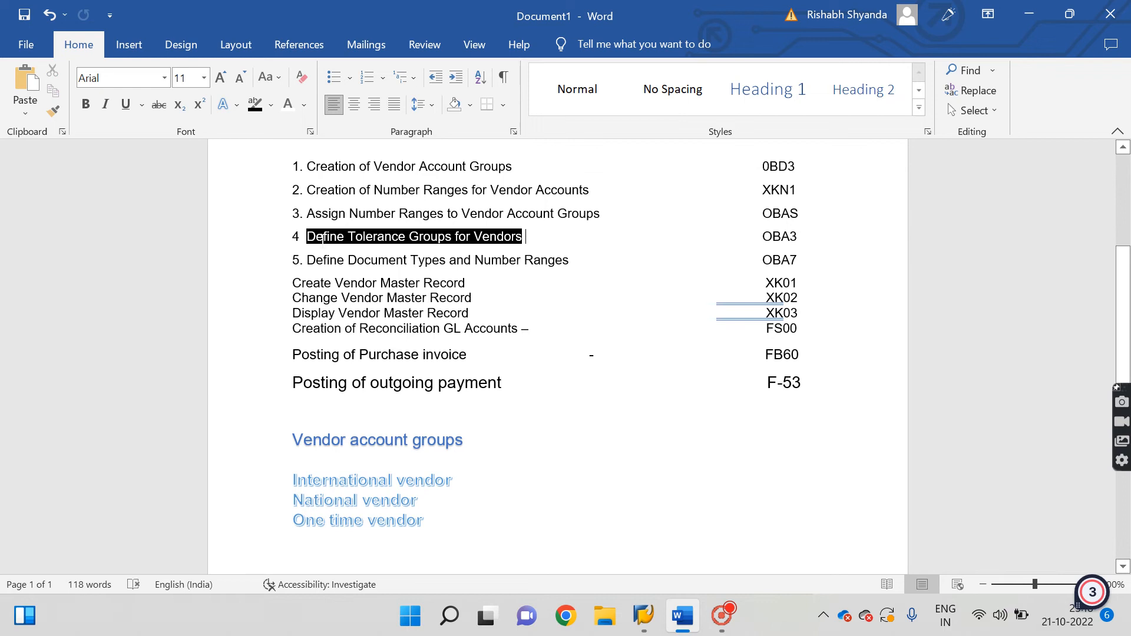
pyautogui.tripleClick(399, 238)
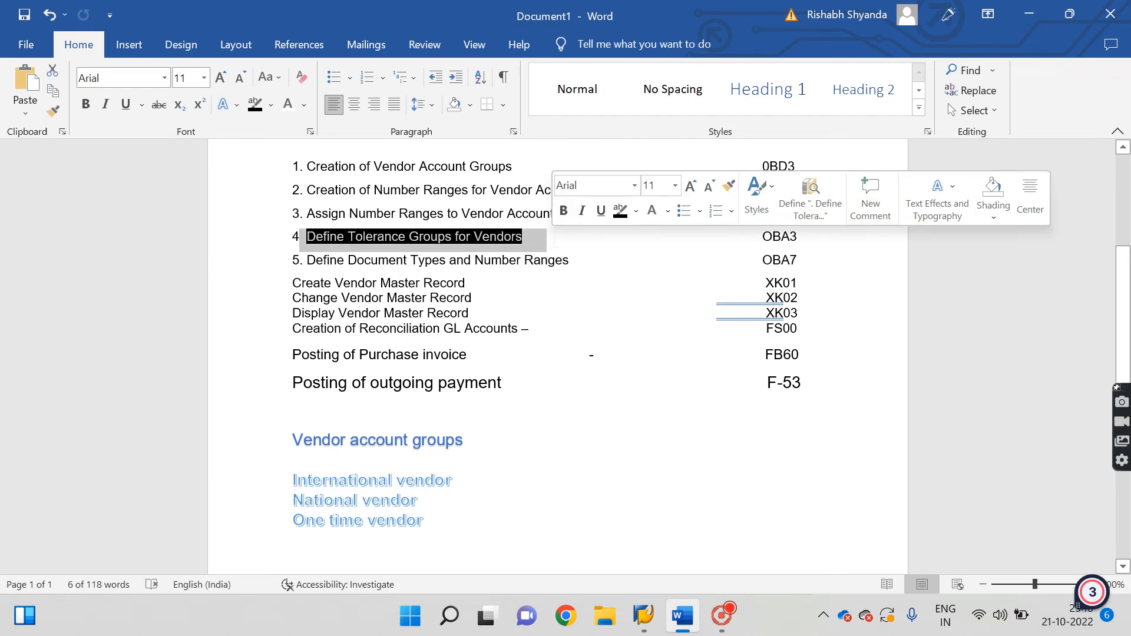
pyautogui.click(357, 237)
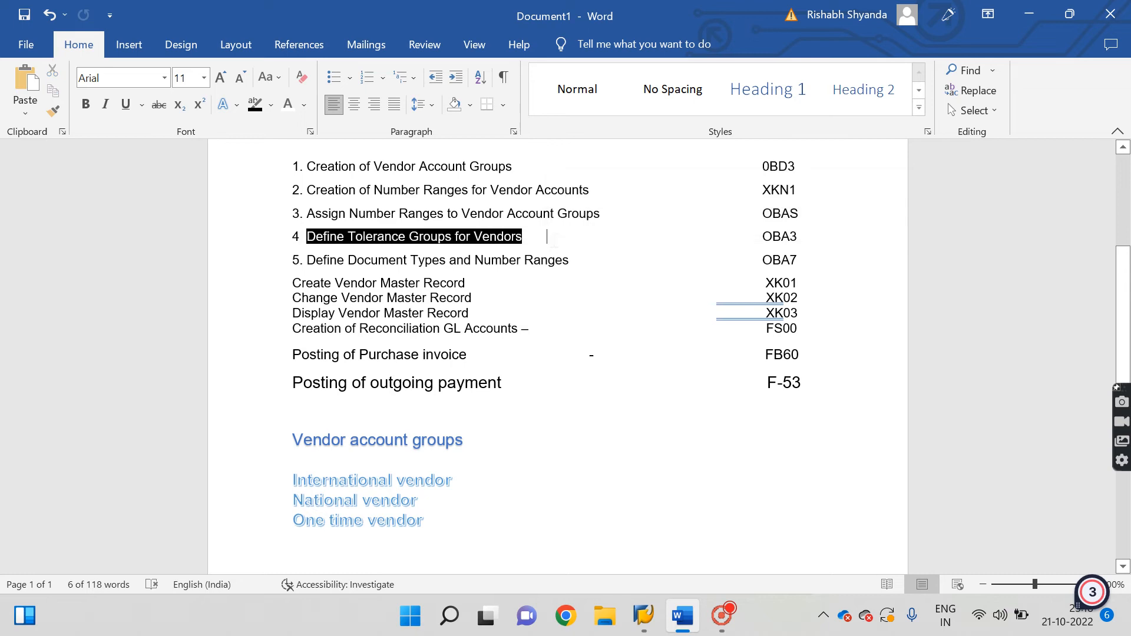
pyautogui.moveTo(300, 237); pyautogui.dragTo(482, 238)
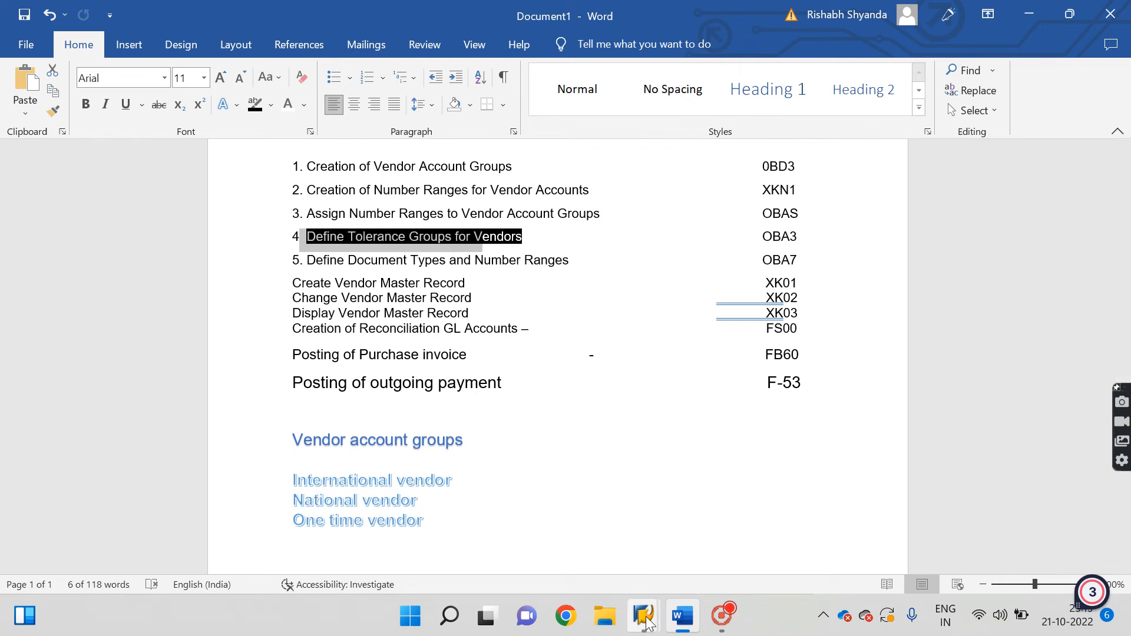
pyautogui.moveTo(643, 616)
pyautogui.click(689, 545)
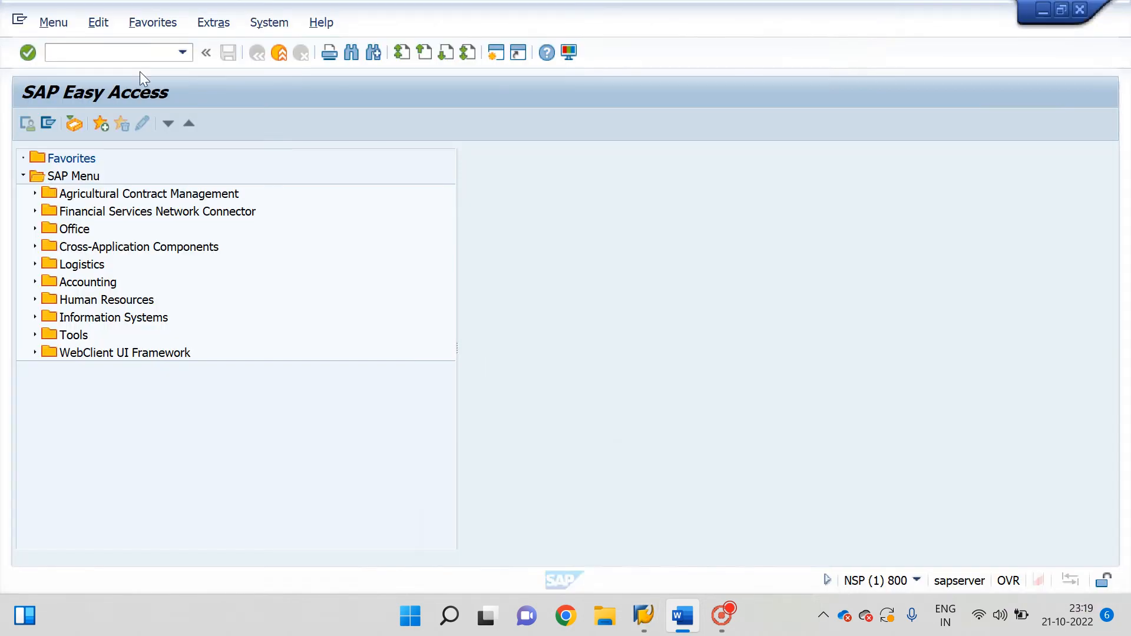
# Run OBA3, start a new tolerance entry, then abandon it back to the overview.
pyautogui.click(106, 50)
pyautogui.write('oba3')
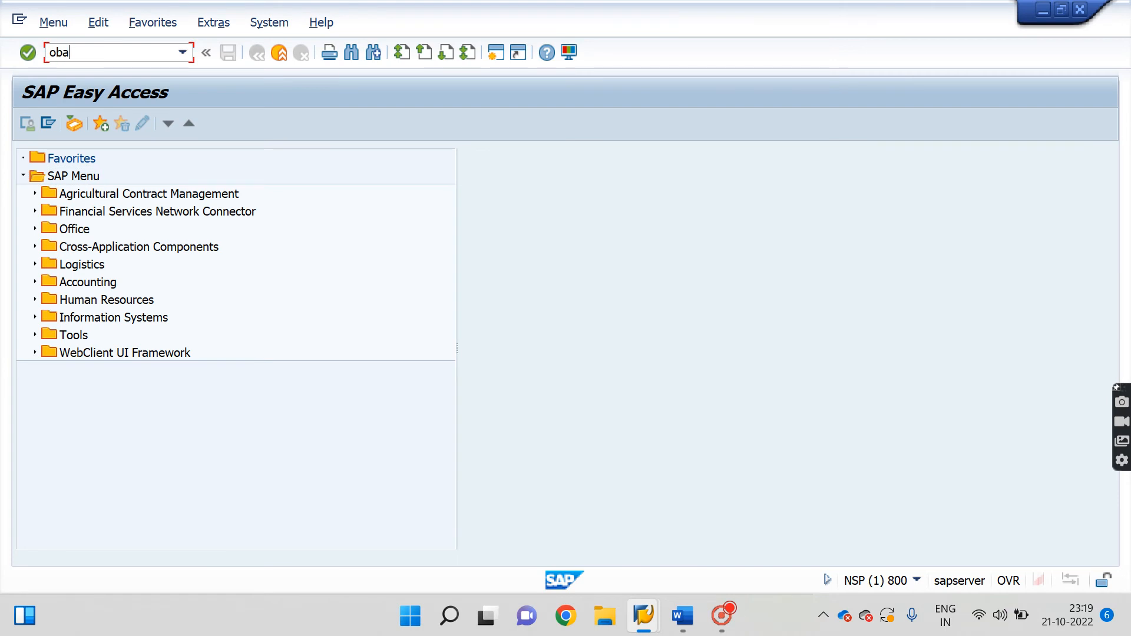
pyautogui.press('Return')
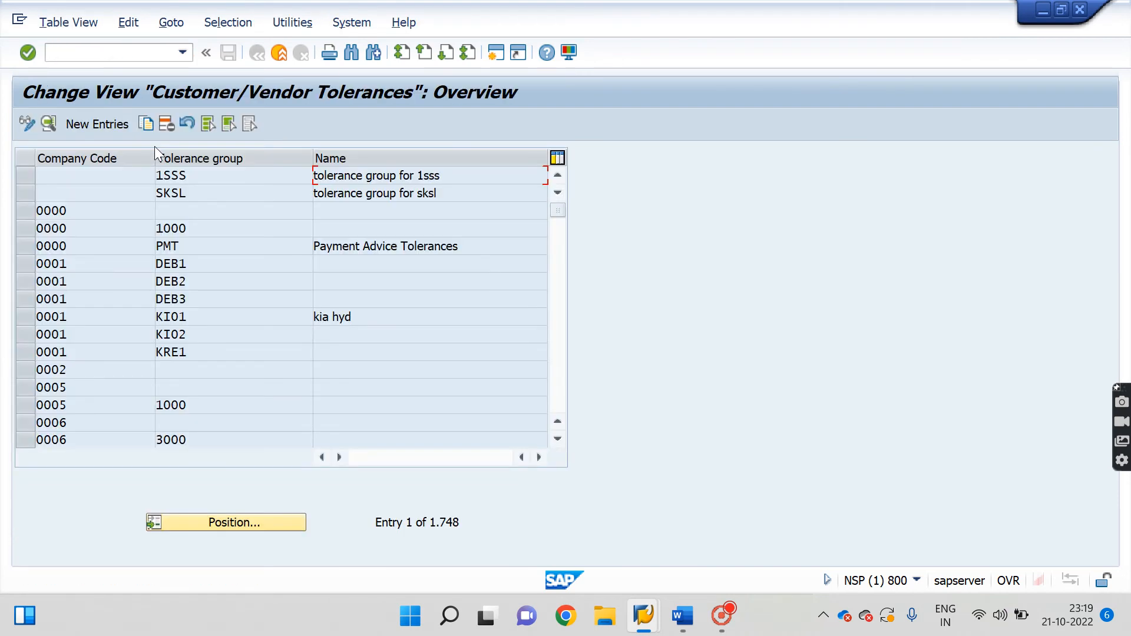
pyautogui.click(107, 129)
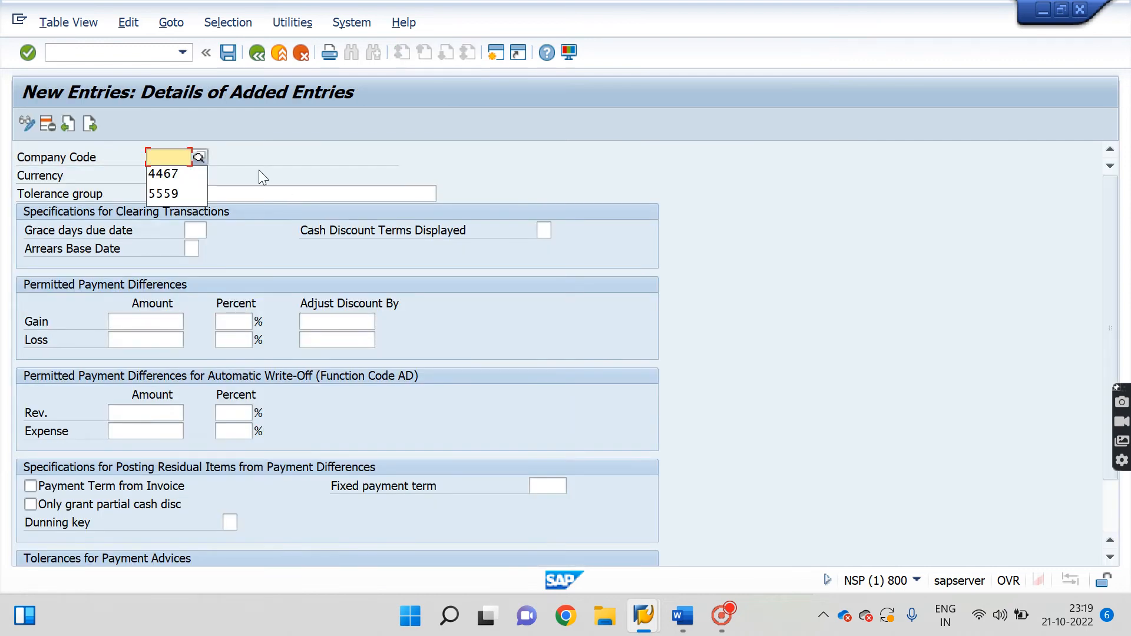
pyautogui.click(307, 158)
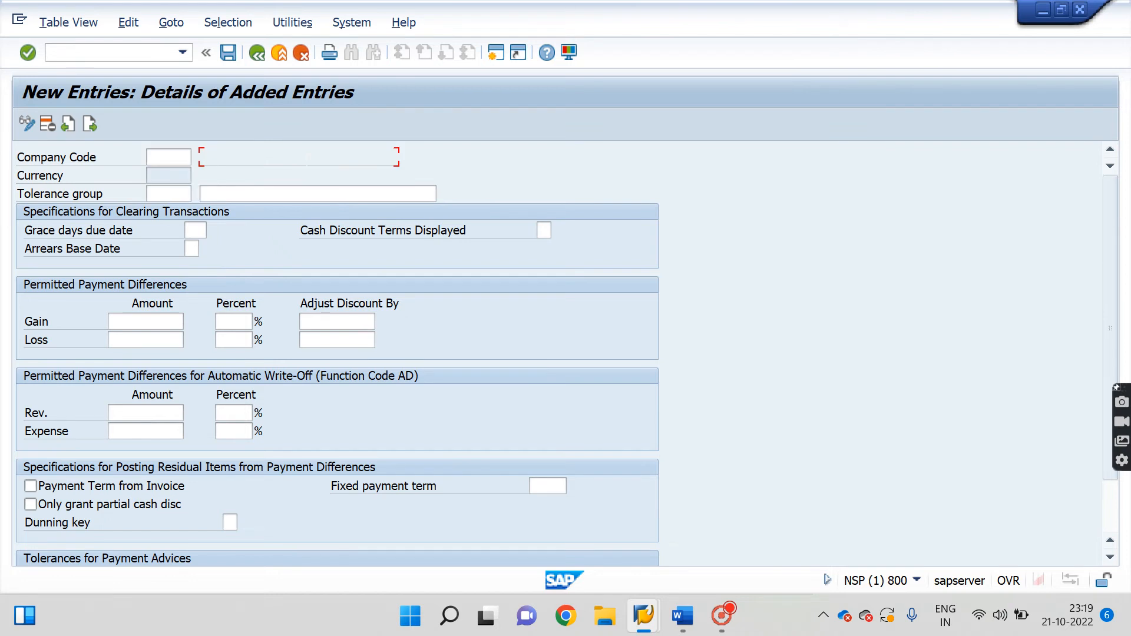
pyautogui.click(151, 158)
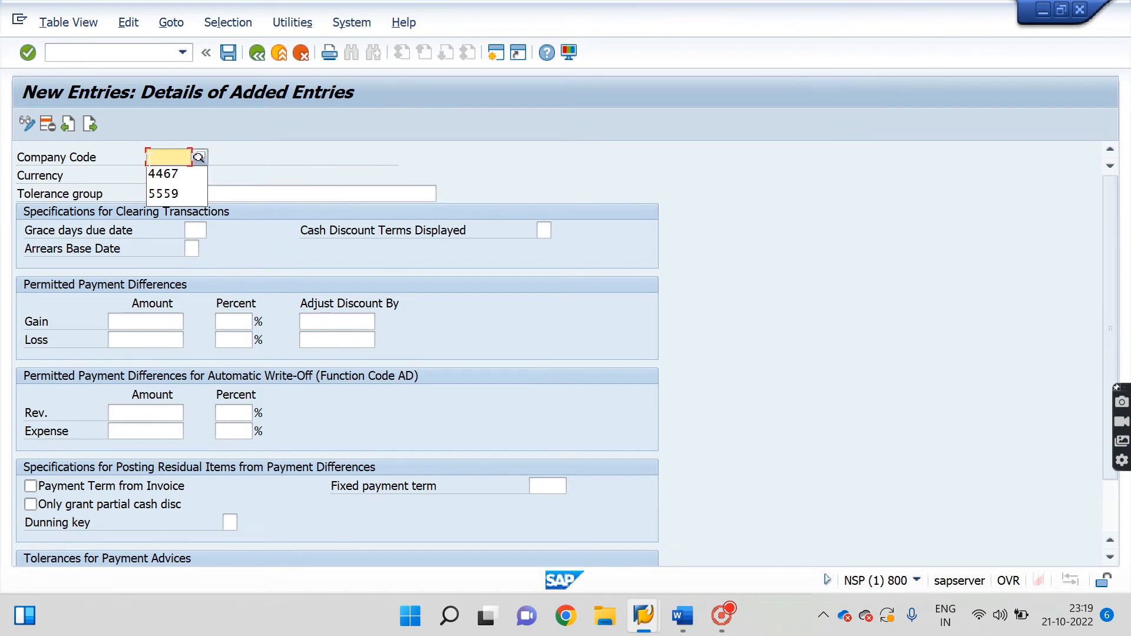
pyautogui.click(256, 53)
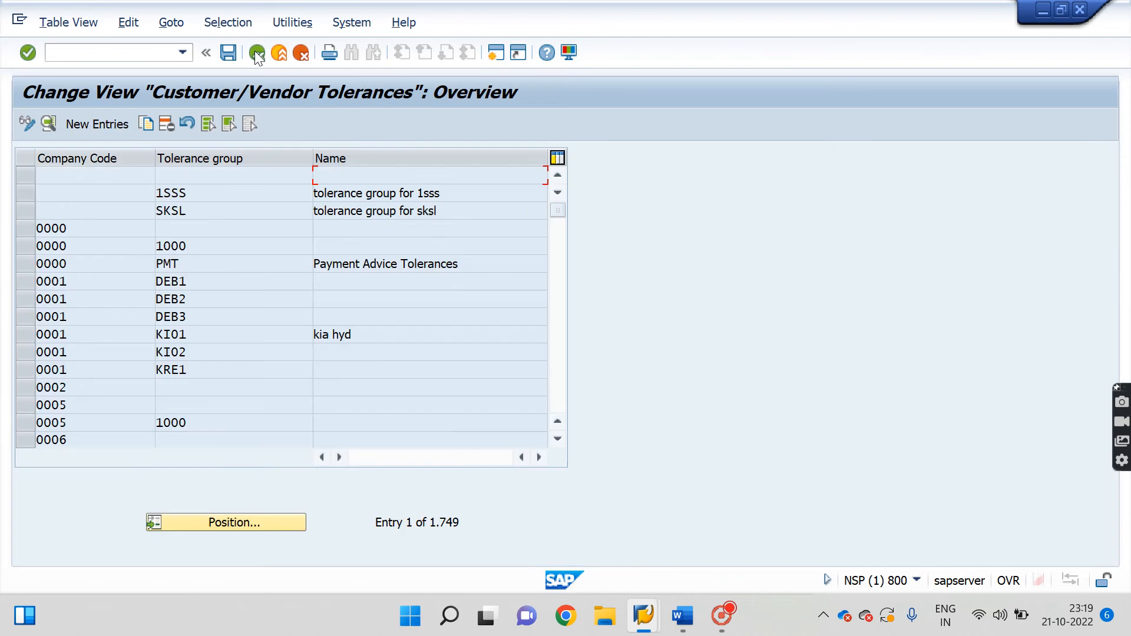
# Position the tolerances table on company code 4467 and open its details.
pyautogui.click(254, 524)
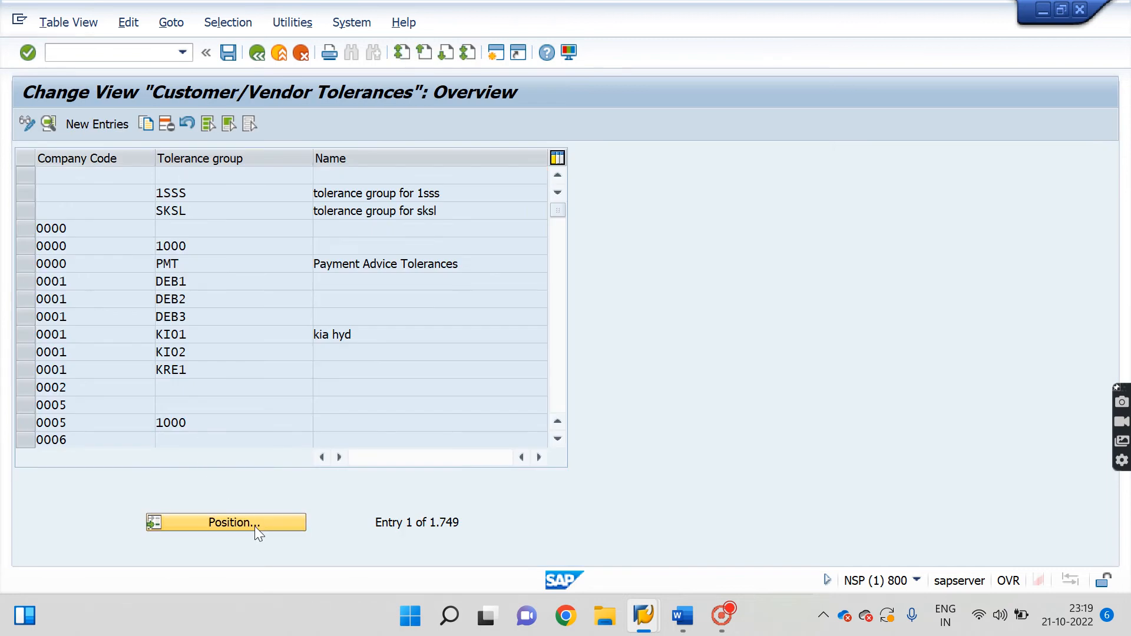
pyautogui.press('Down')
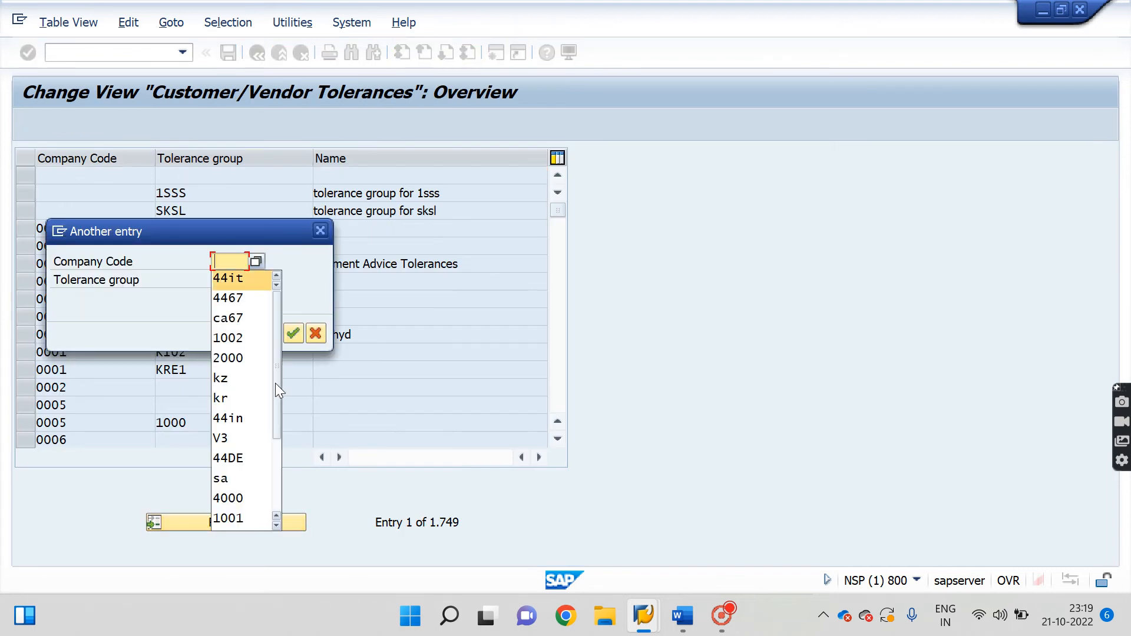
pyautogui.press('Down')
pyautogui.press('Return')
pyautogui.press('Return')
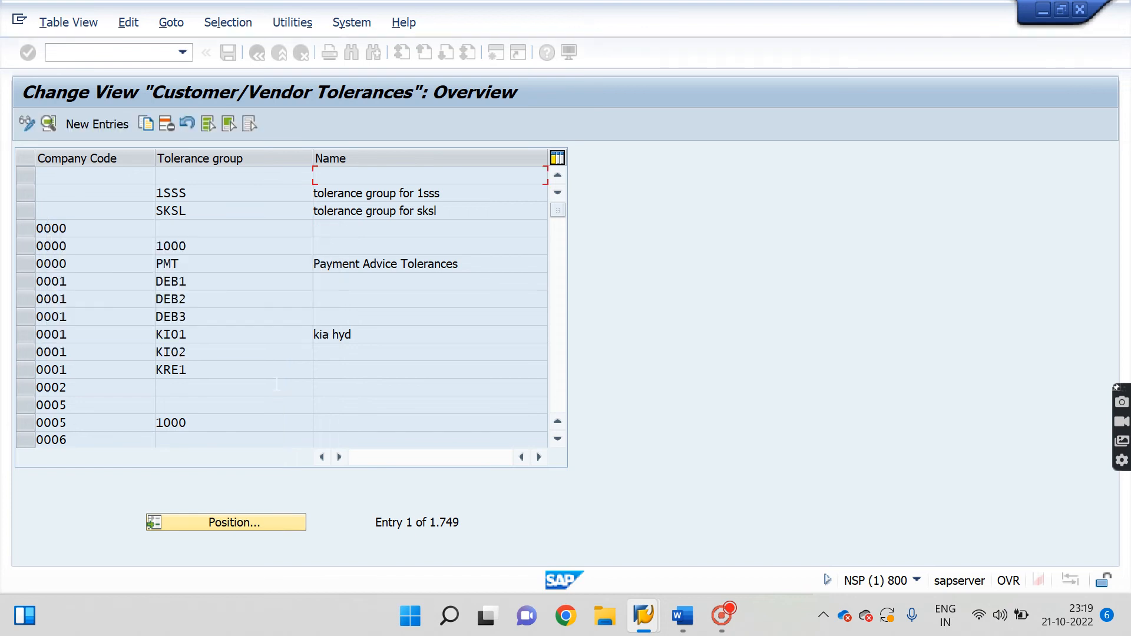
pyautogui.doubleClick(58, 171)
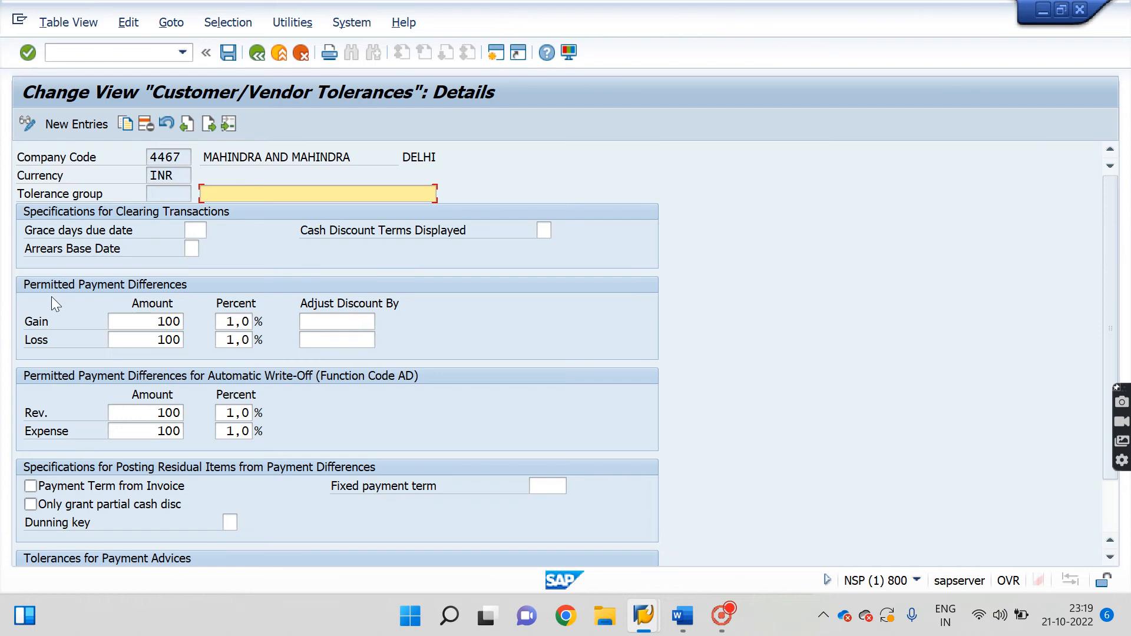
# Check the 100 amount and 1,0 percent limits for gain, loss, revenue and expense.
pyautogui.moveTo(154, 321); pyautogui.dragTo(183, 324)
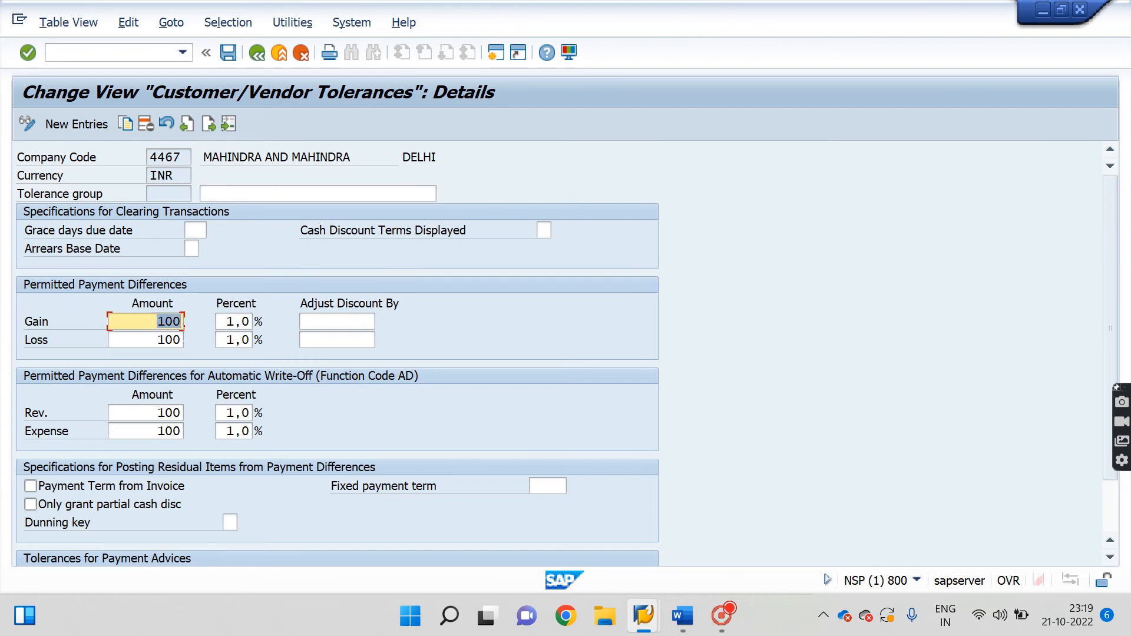
pyautogui.doubleClick(169, 340)
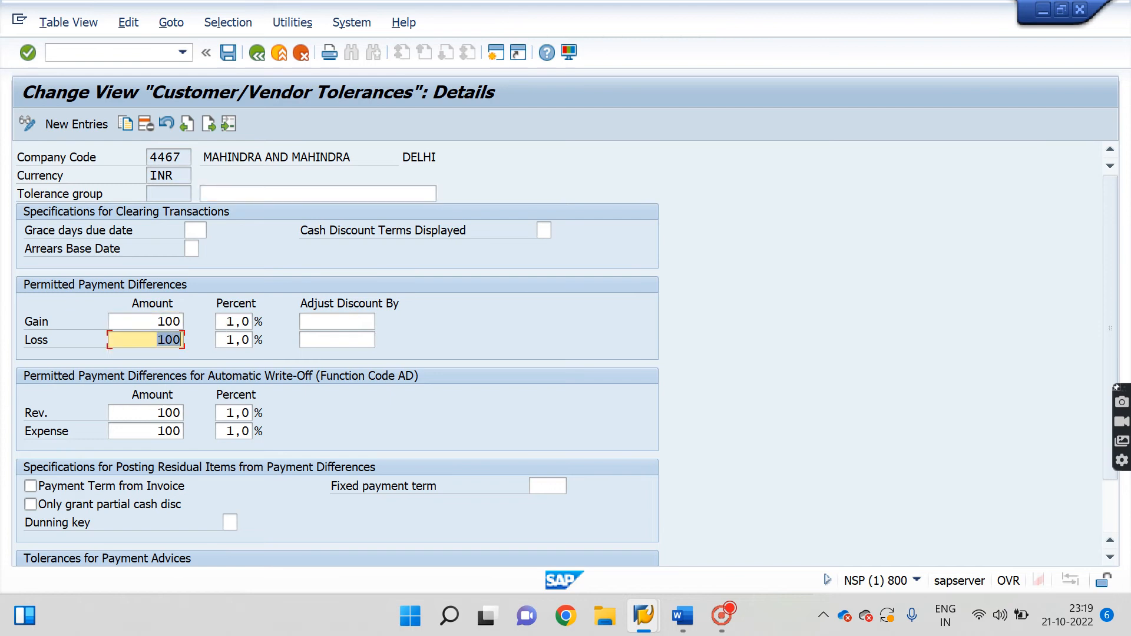
pyautogui.doubleClick(170, 413)
pyautogui.moveTo(149, 431); pyautogui.dragTo(181, 431)
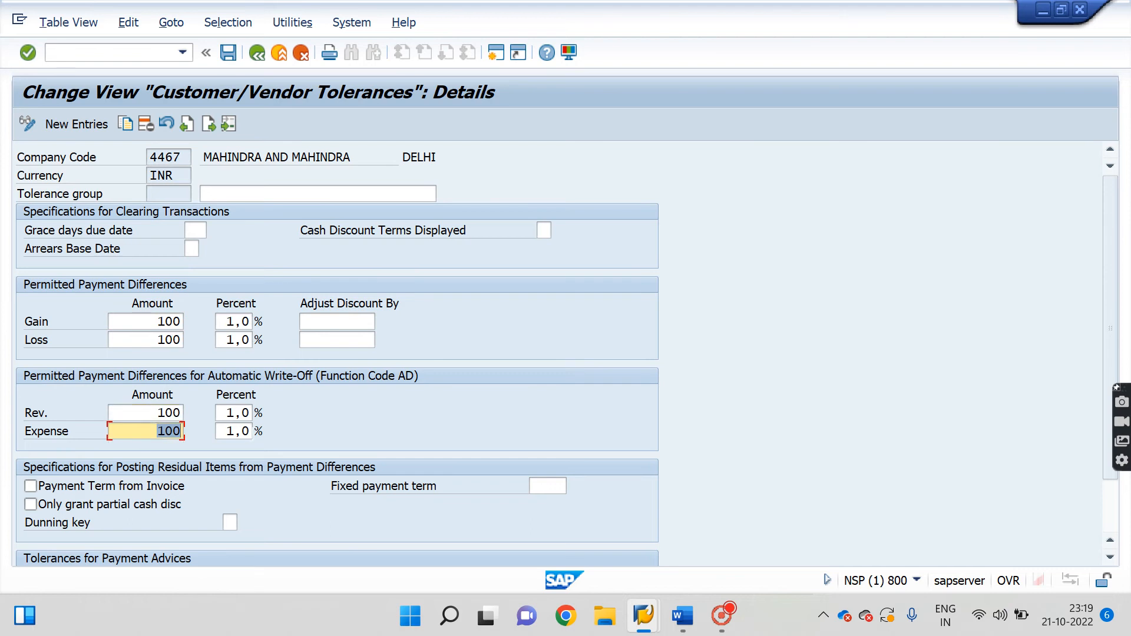
pyautogui.moveTo(227, 321); pyautogui.dragTo(281, 342)
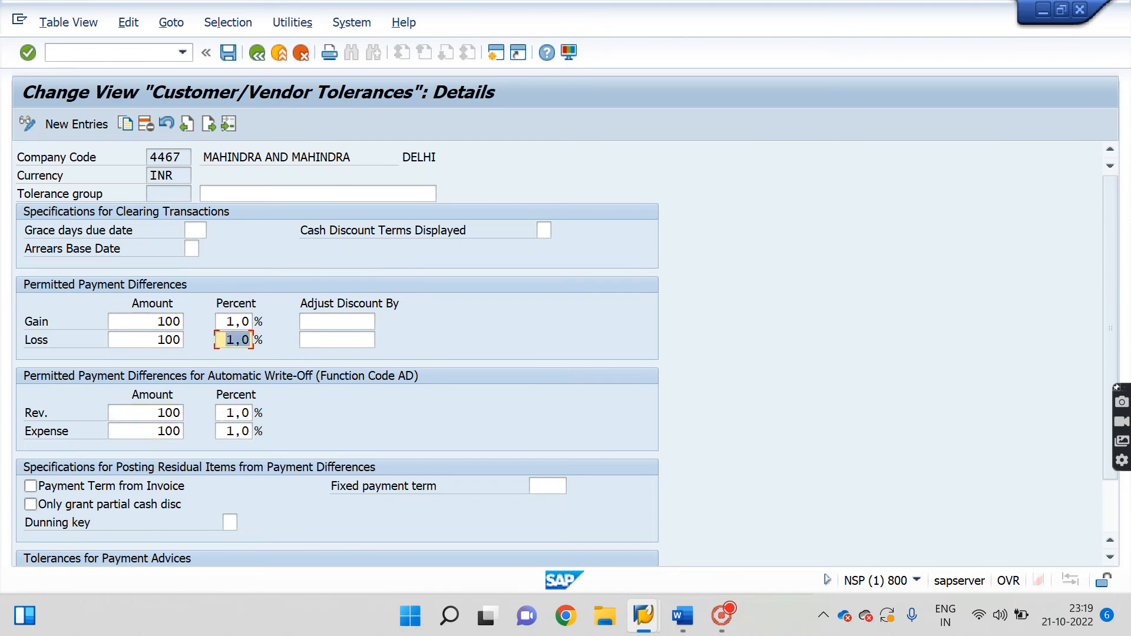
pyautogui.moveTo(227, 413); pyautogui.dragTo(308, 412)
pyautogui.moveTo(226, 432); pyautogui.dragTo(312, 431)
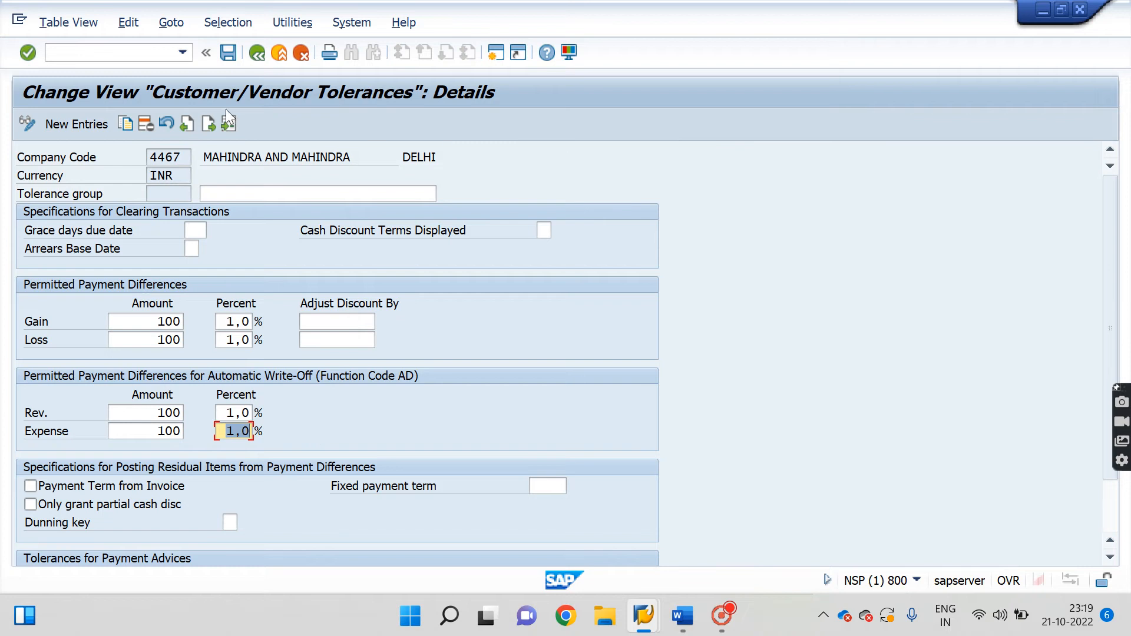
# Save the 4467 tolerances under the customizing request and switch to the Word notes.
pyautogui.click(228, 58)
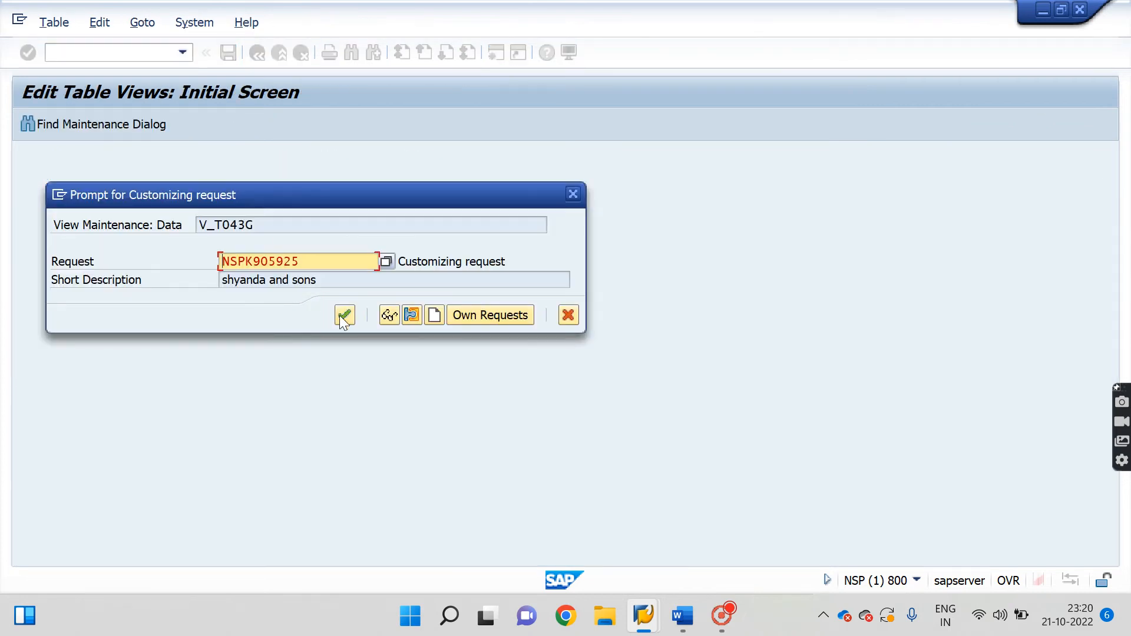
pyautogui.click(344, 314)
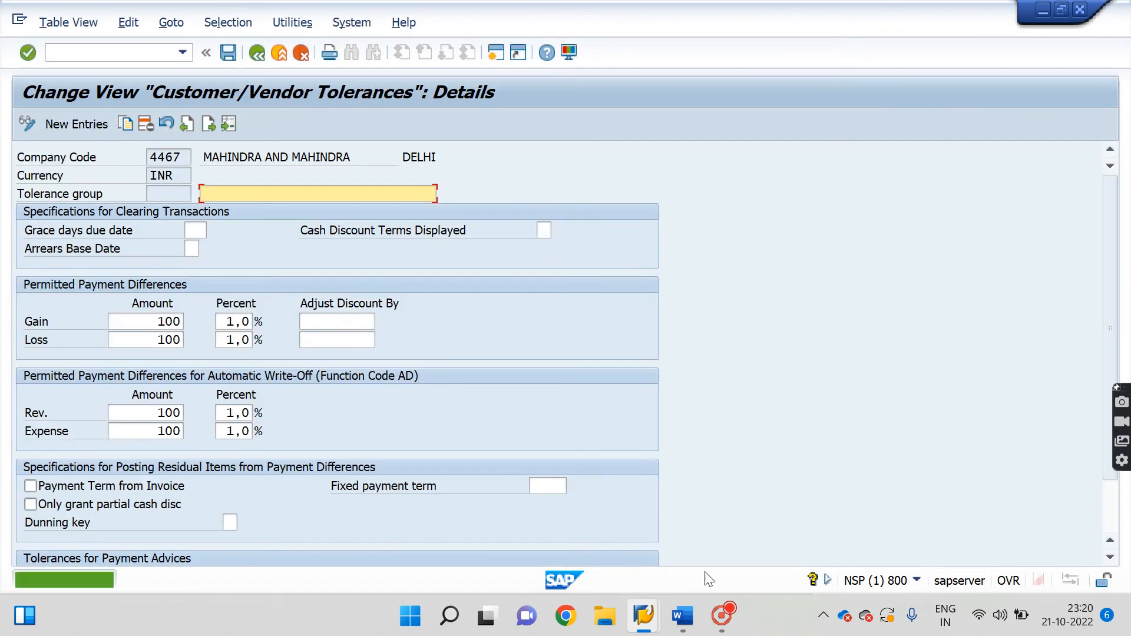
pyautogui.click(683, 616)
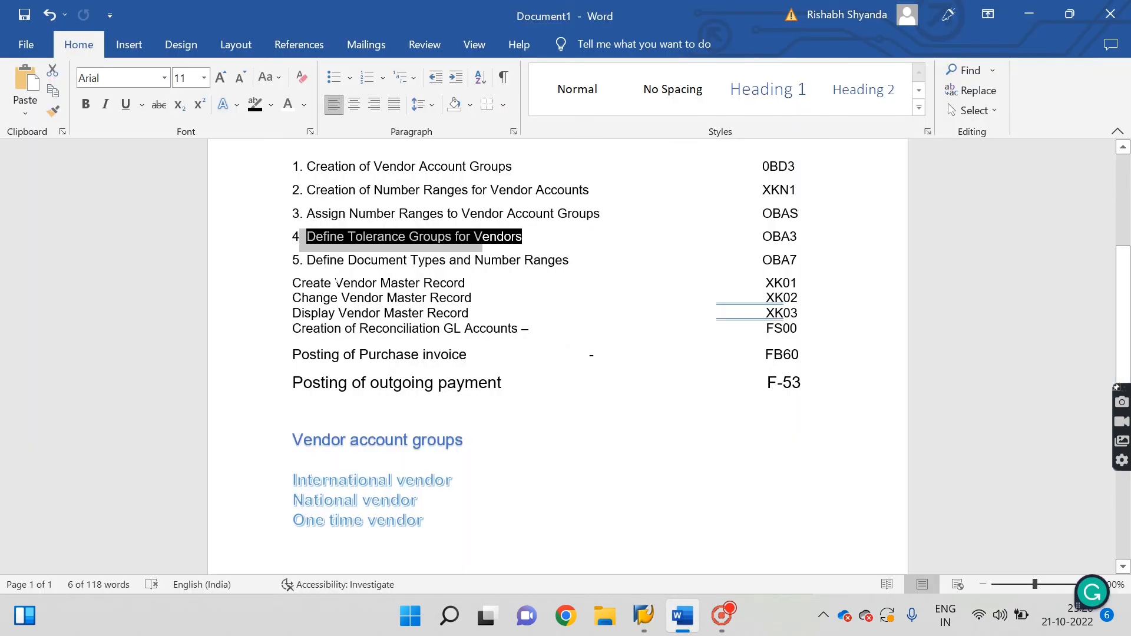
# Highlight item 5, Define Document Types and Number Ranges, in Word and go back to SAP.
pyautogui.moveTo(306, 260); pyautogui.dragTo(579, 262)
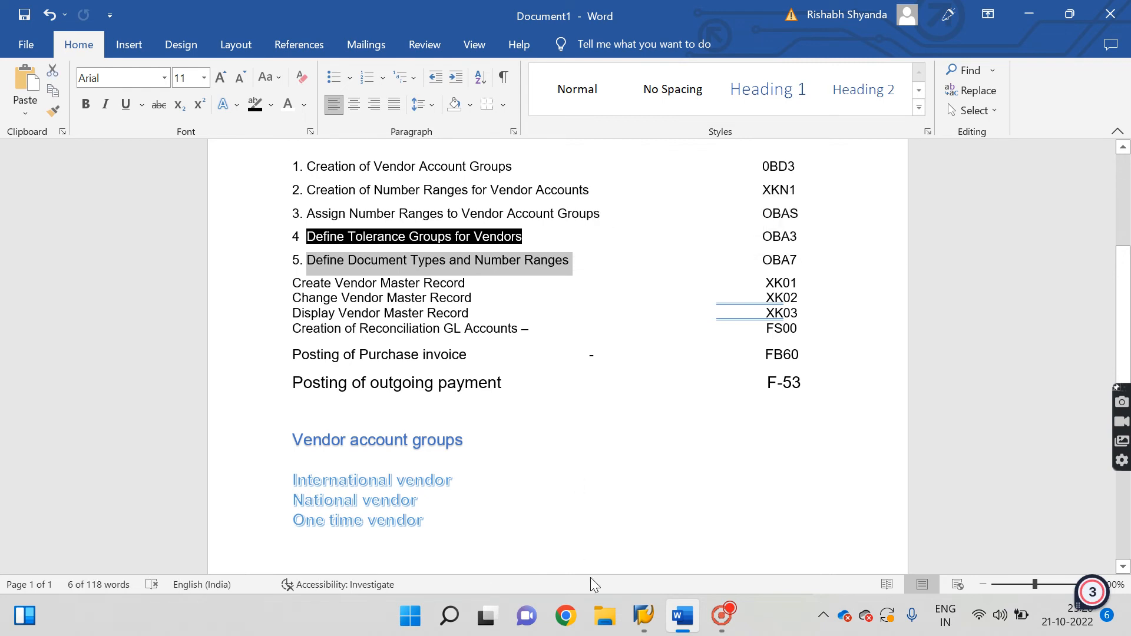
pyautogui.moveTo(644, 616)
pyautogui.click(688, 553)
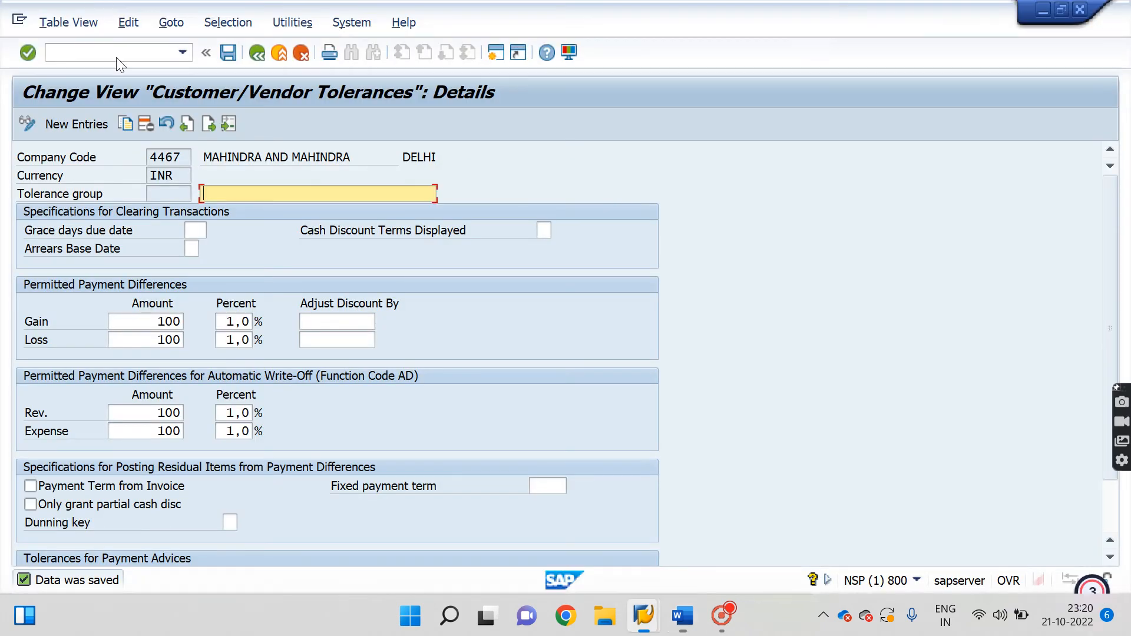
pyautogui.click(131, 51)
# End the tolerances transaction with /n, open the Document Types overview, and switch to Word.
pyautogui.write('/n')
pyautogui.press('Return')
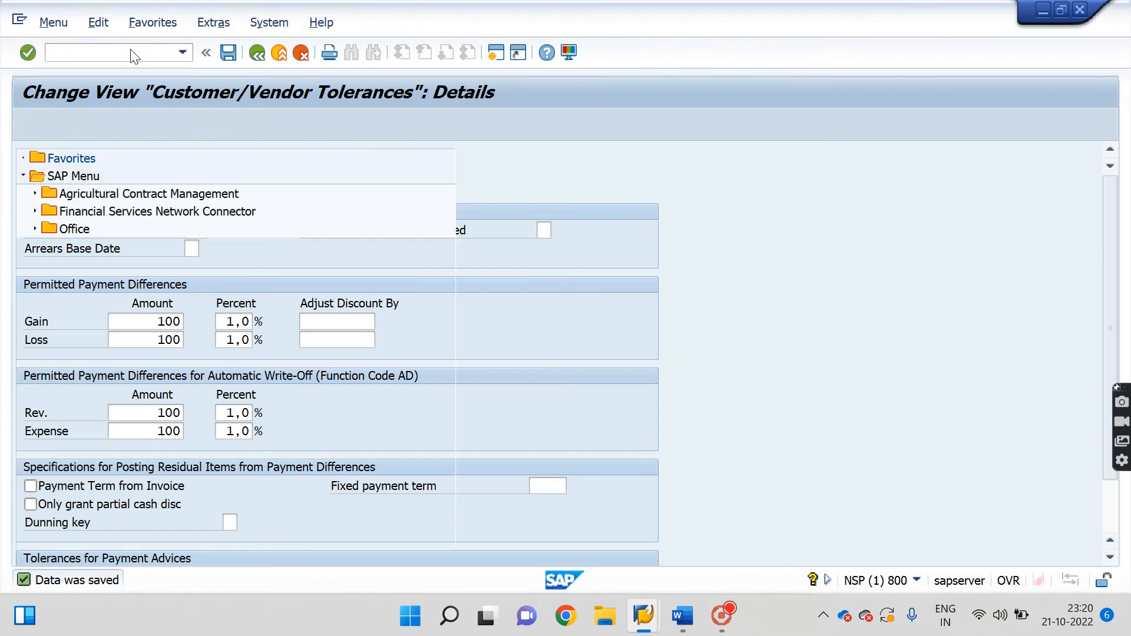
pyautogui.write('oba4')
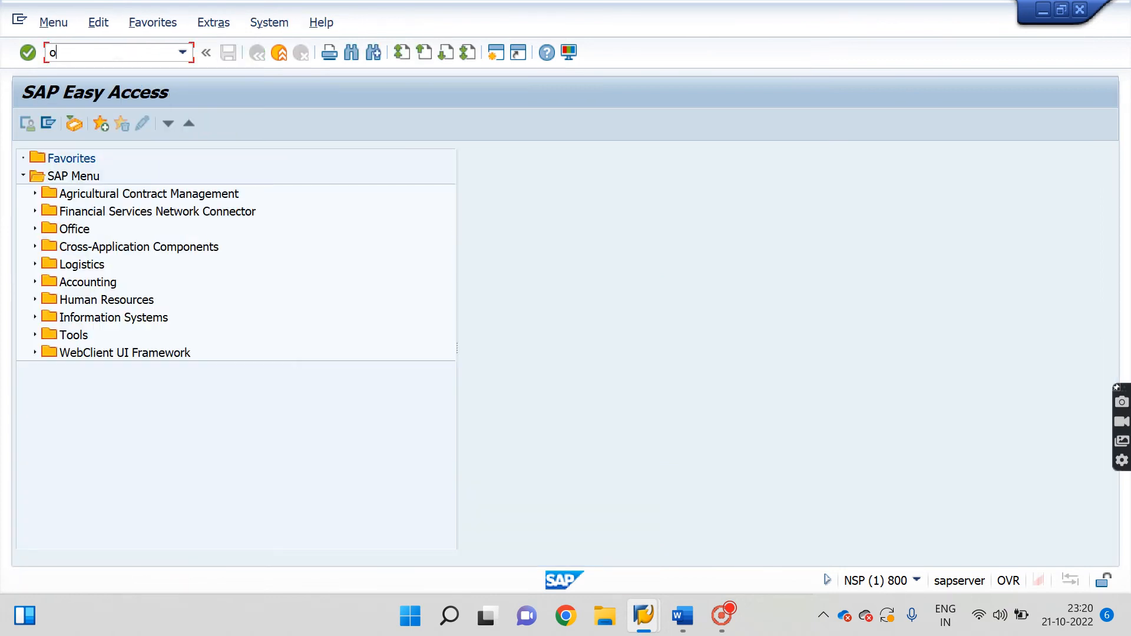
pyautogui.press('Return')
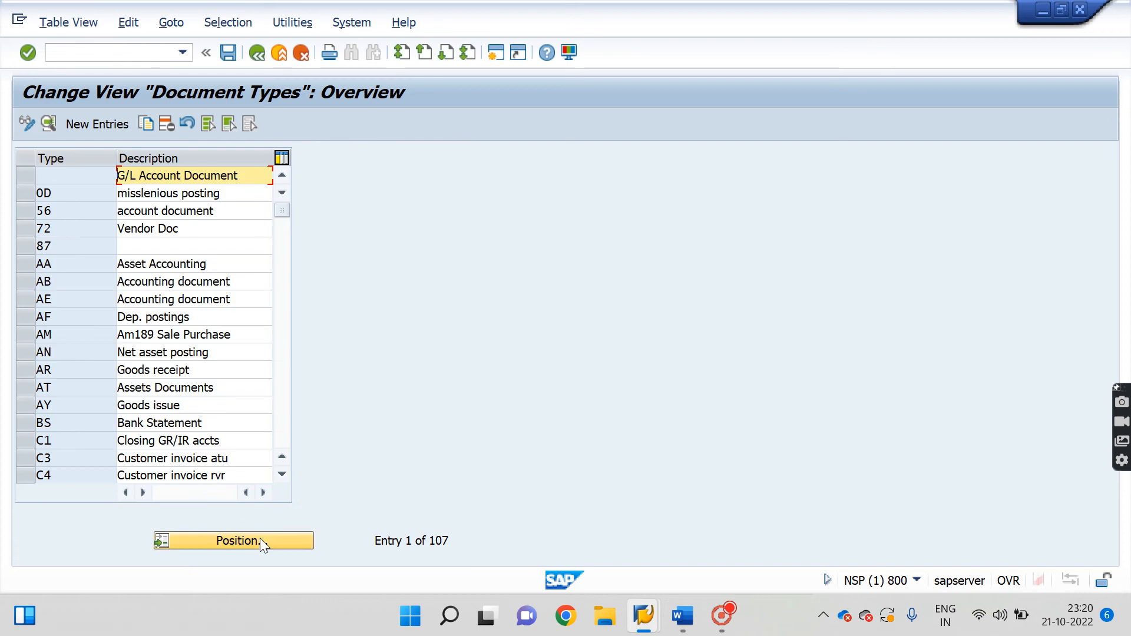
pyautogui.click(684, 616)
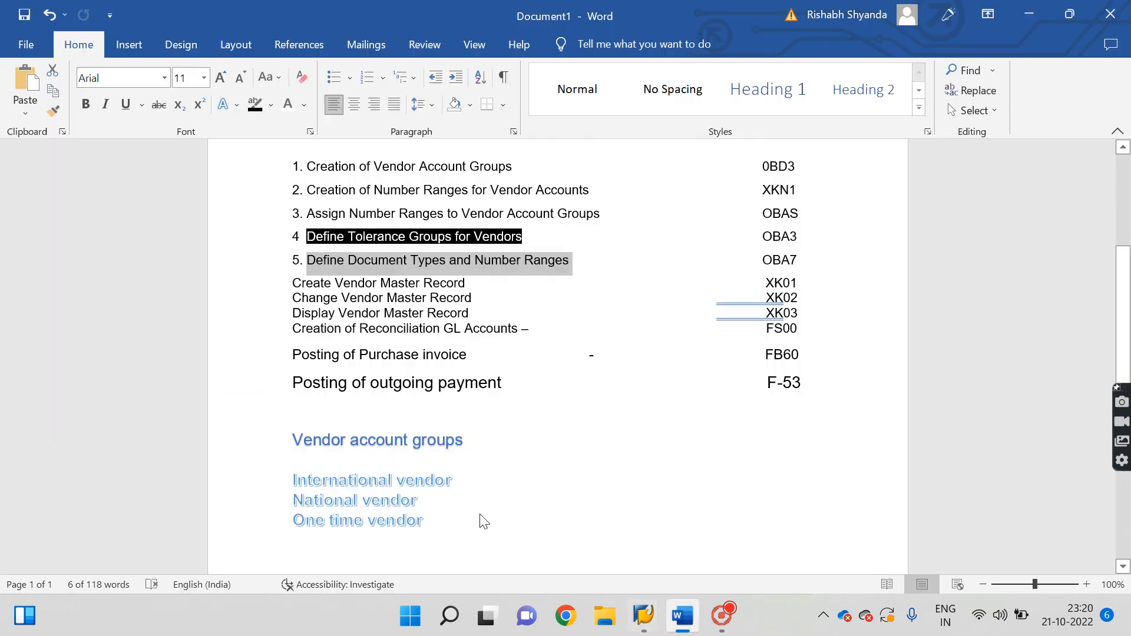
pyautogui.click(429, 521)
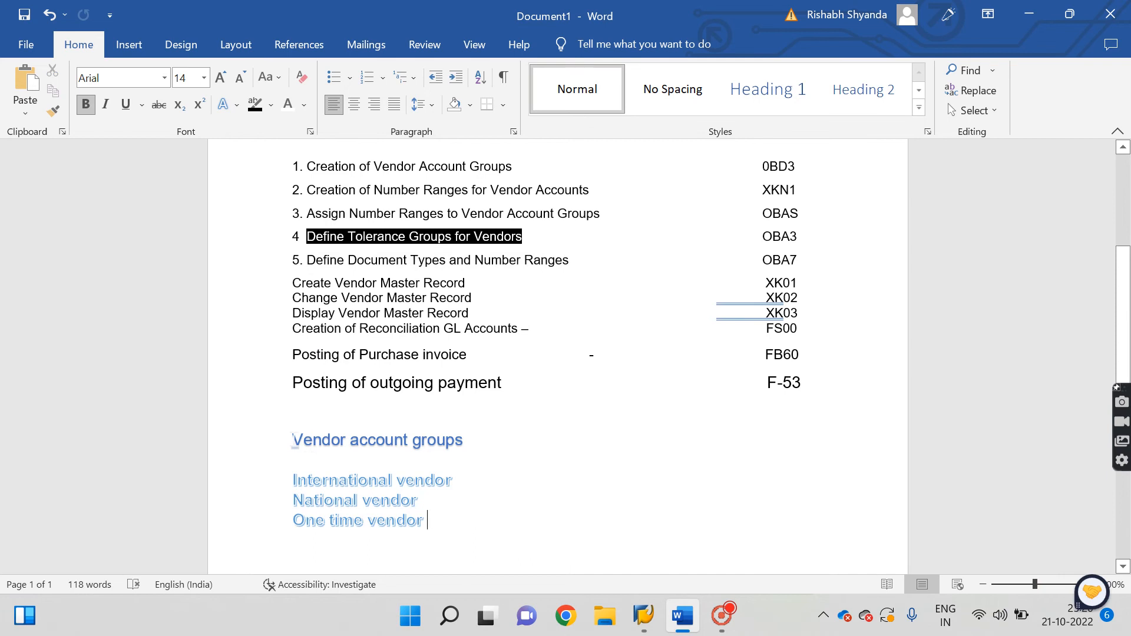
pyautogui.moveTo(312, 443); pyautogui.dragTo(498, 537)
pyautogui.press('BackSpace')
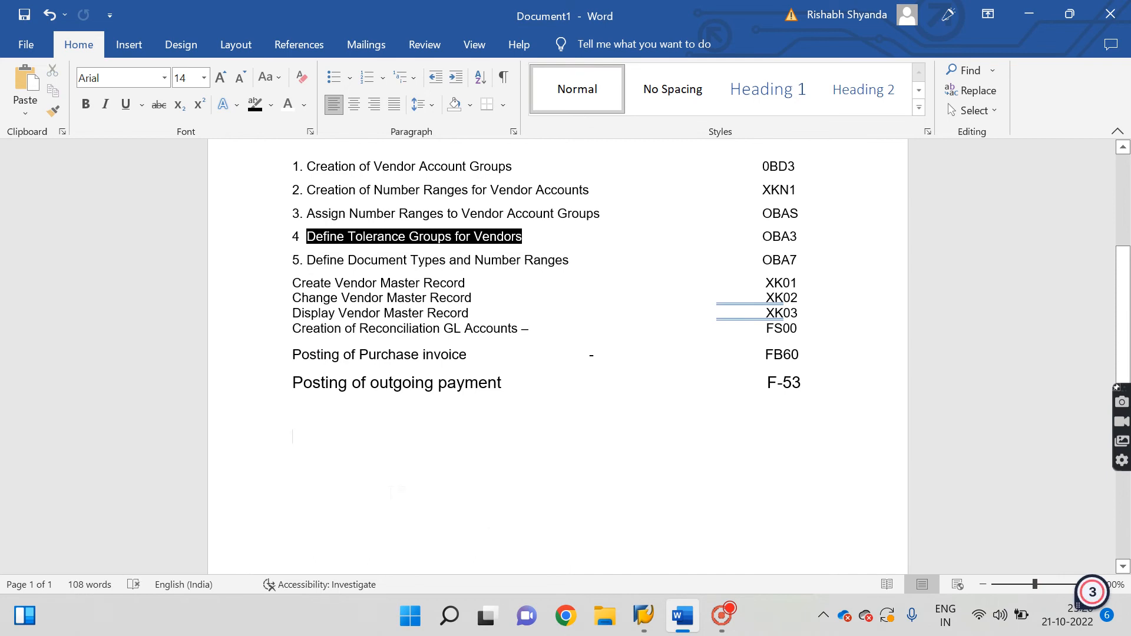
pyautogui.write('kr')
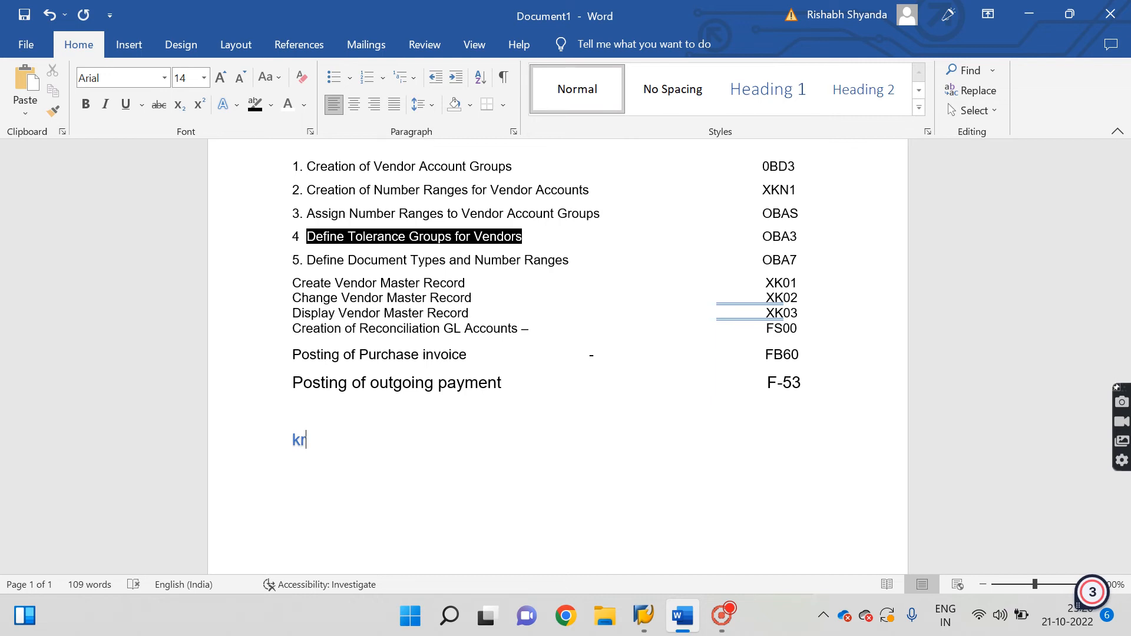
pyautogui.press('Return')
pyautogui.write('kz')
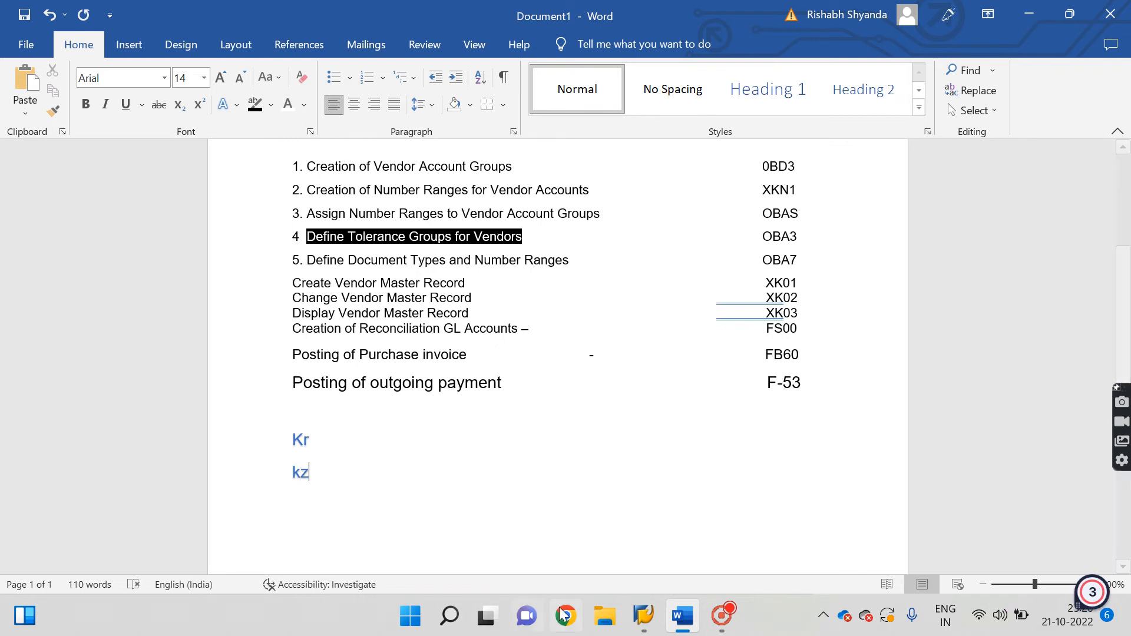
pyautogui.moveTo(644, 616)
pyautogui.click(692, 539)
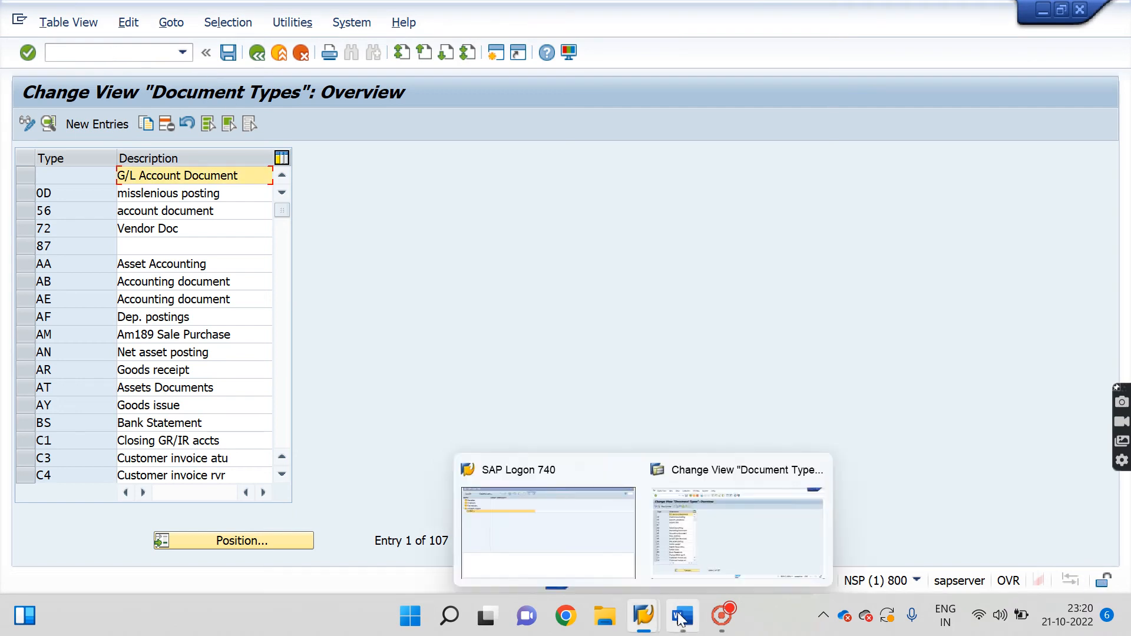
pyautogui.moveTo(682, 615)
pyautogui.click(662, 539)
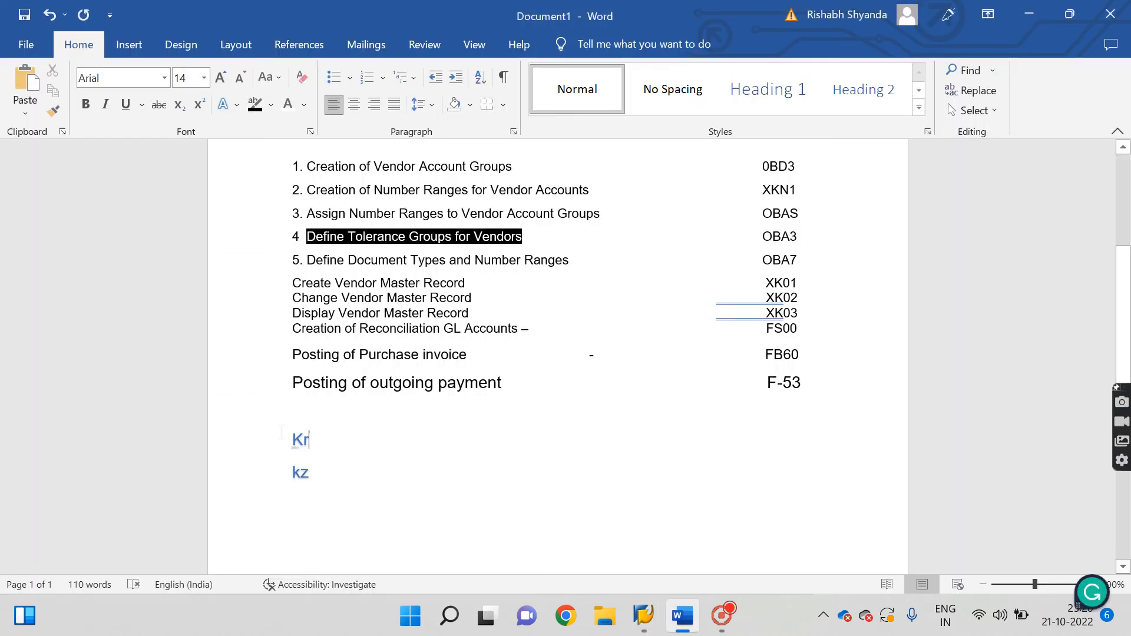
pyautogui.doubleClick(303, 440)
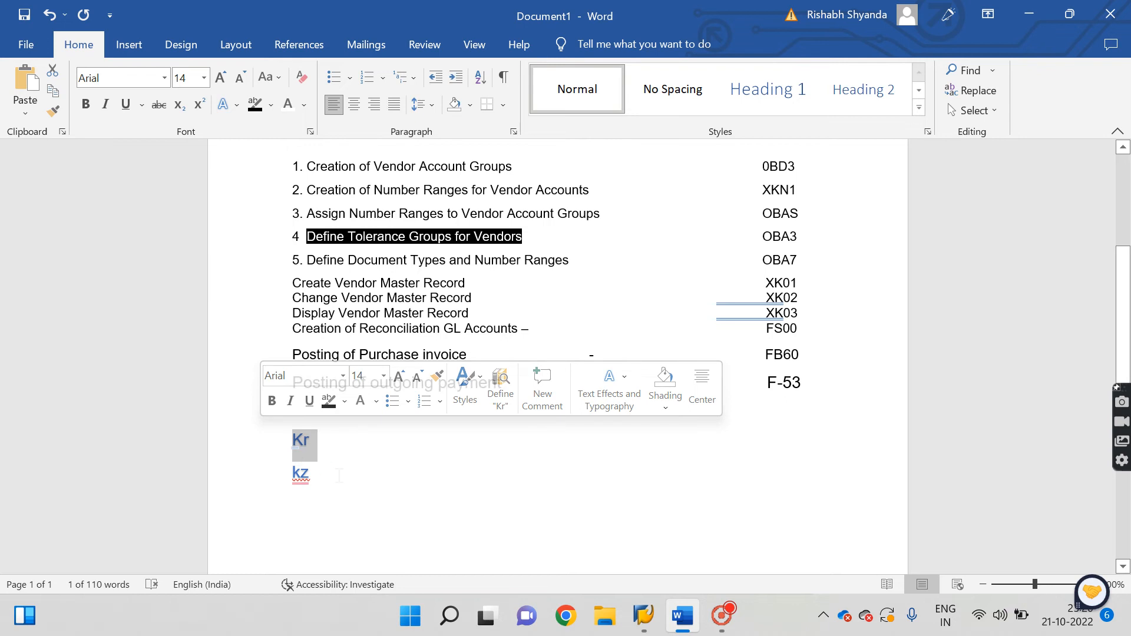
pyautogui.click(336, 448)
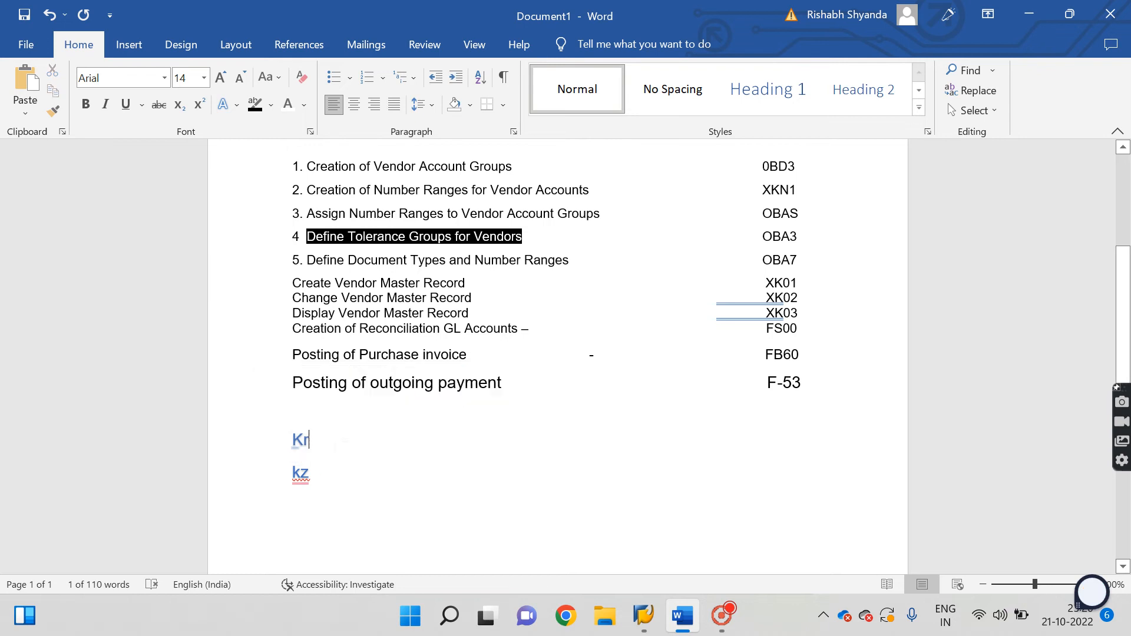
pyautogui.click(259, 433)
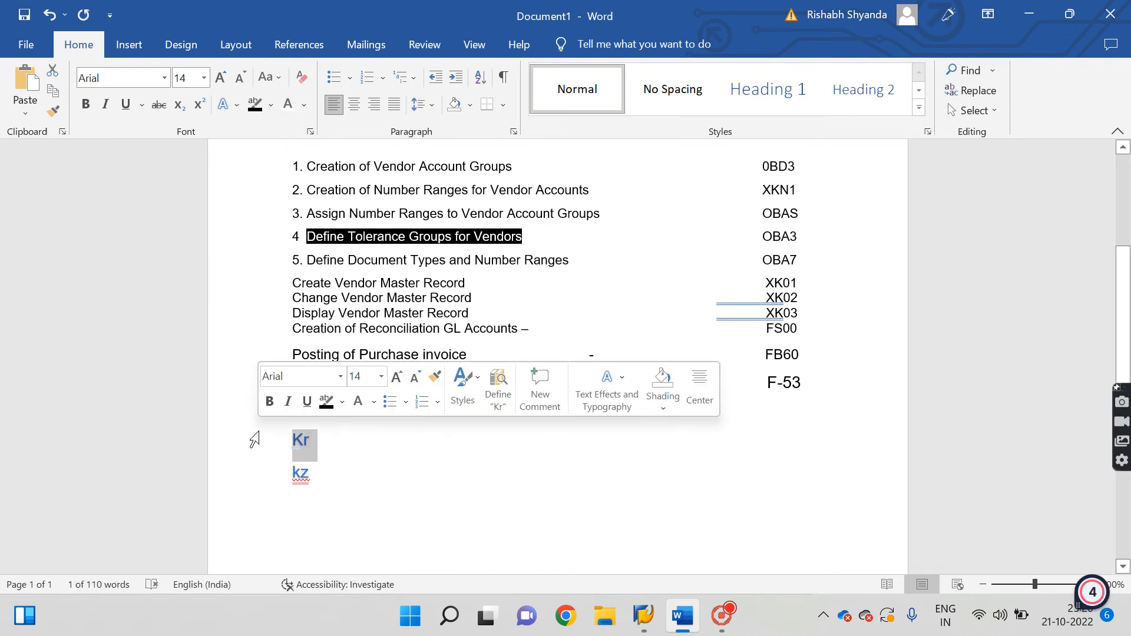
pyautogui.click(259, 483)
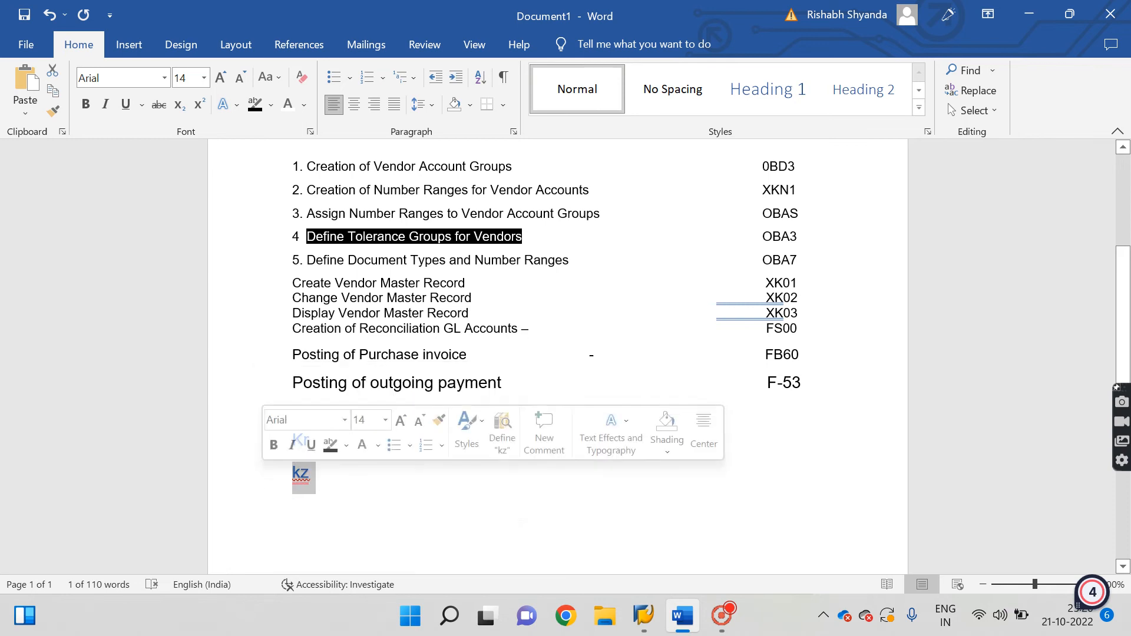
pyautogui.click(377, 486)
pyautogui.moveTo(293, 439); pyautogui.dragTo(339, 446)
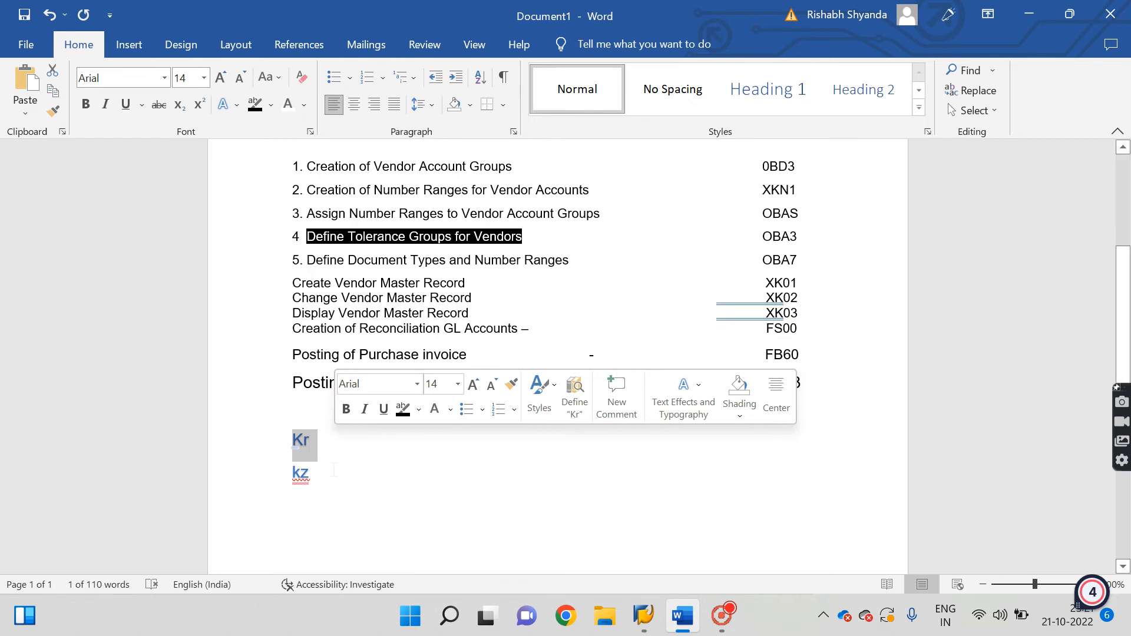
pyautogui.click(322, 473)
pyautogui.moveTo(644, 616)
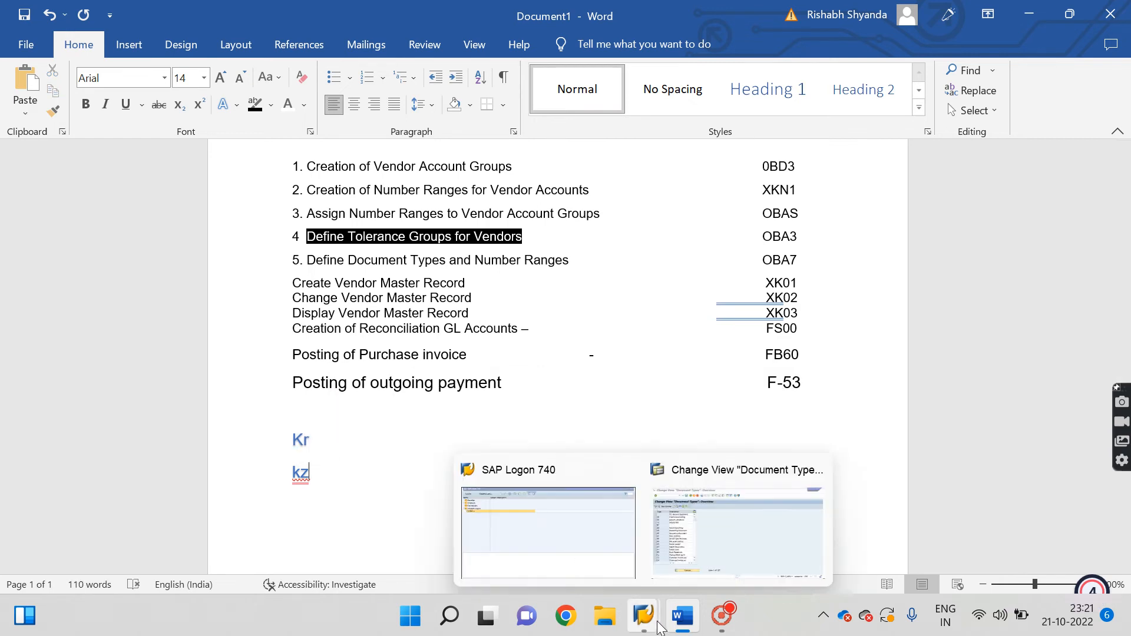
# In the Document Types overview, jump to KR and open its details.
pyautogui.click(702, 528)
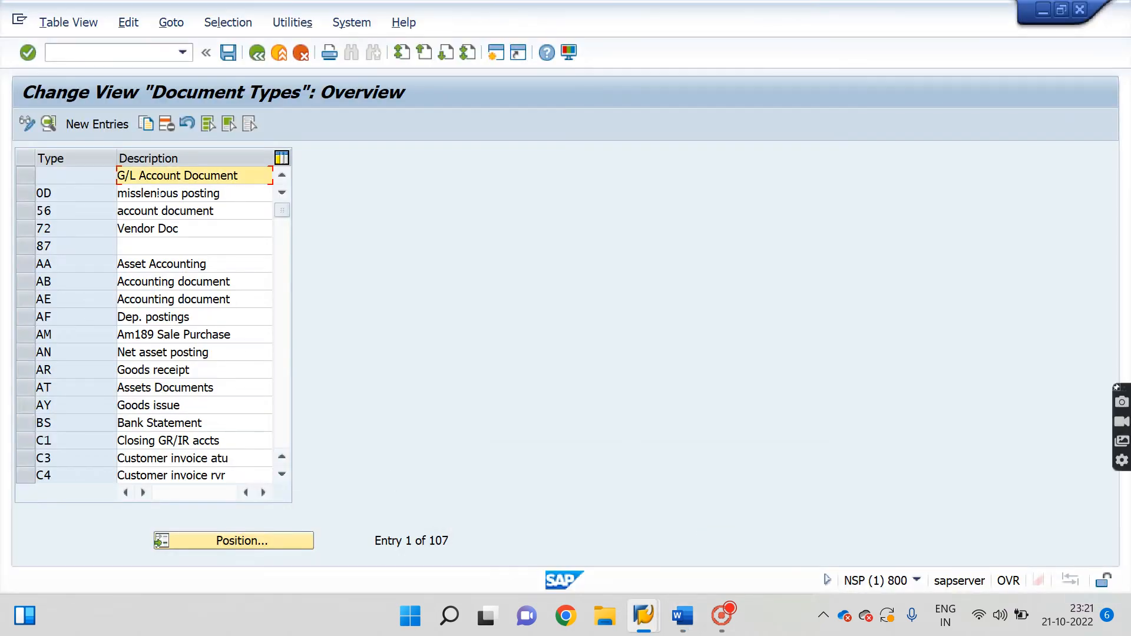
pyautogui.click(244, 542)
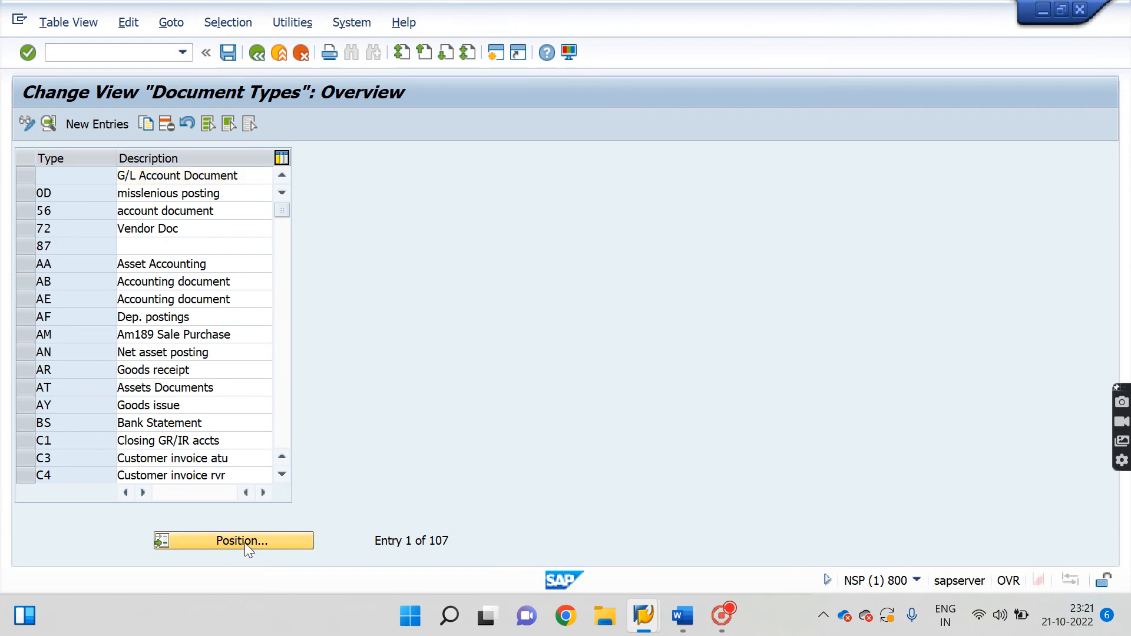
pyautogui.write('kr')
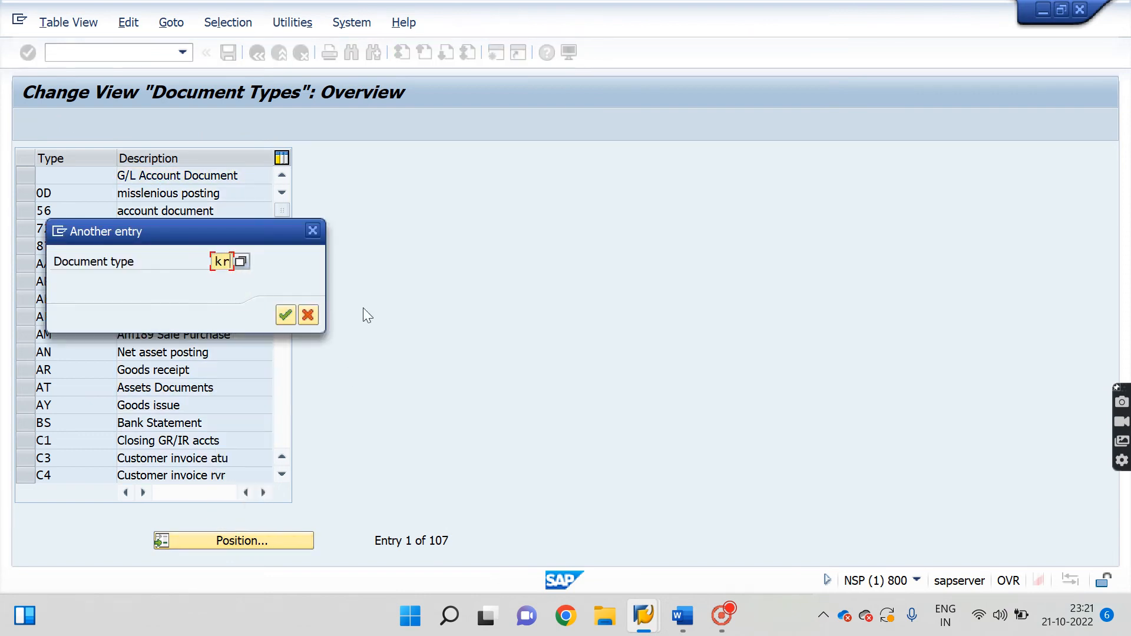
pyautogui.press('Return')
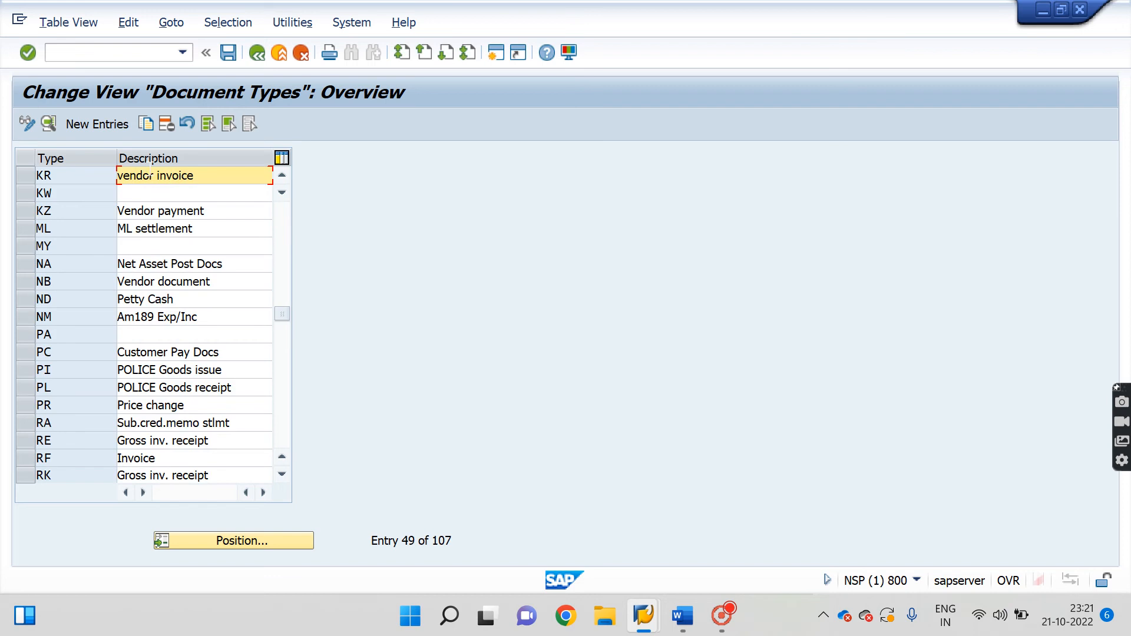
pyautogui.doubleClick(172, 176)
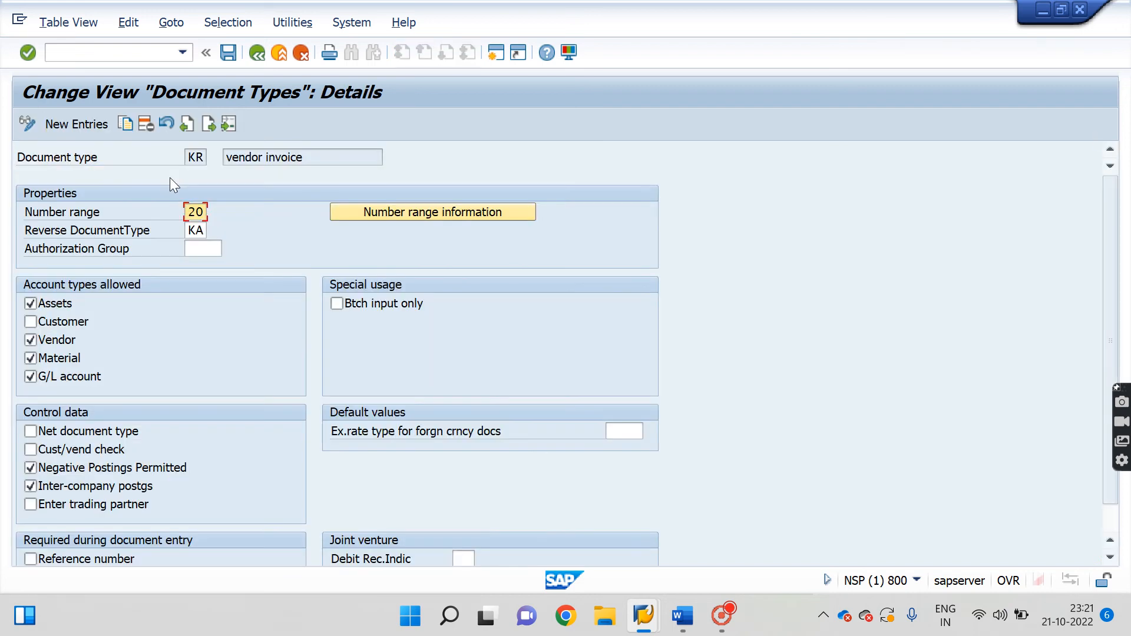
# Open the number range intervals of KR's range for company code 4467.
pyautogui.click(431, 213)
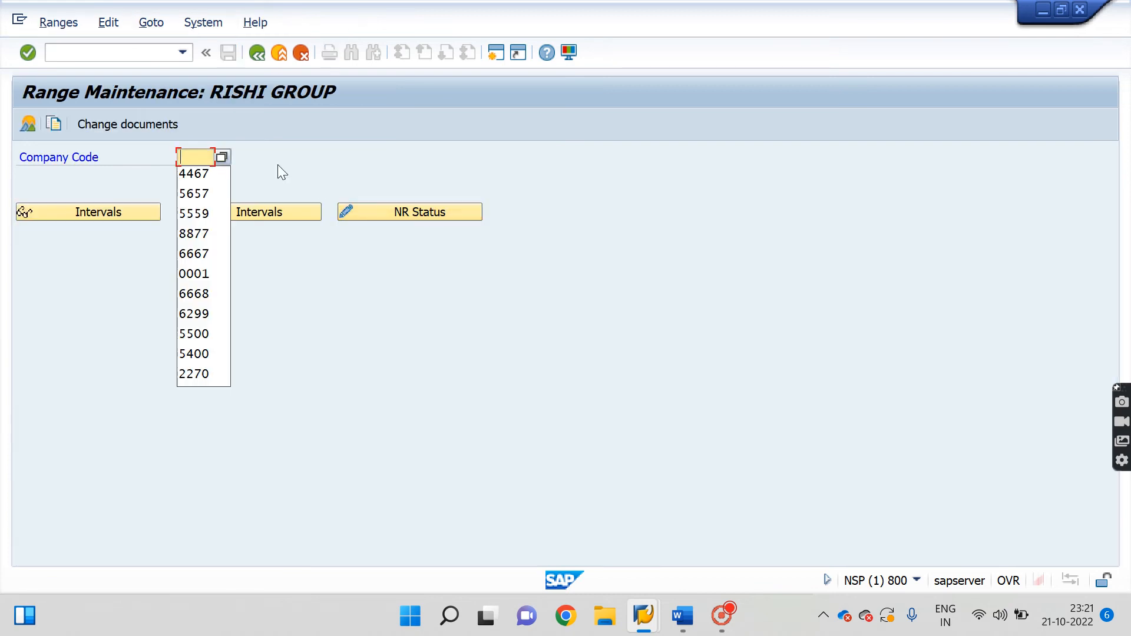
pyautogui.press('Down')
pyautogui.press('Return')
pyautogui.click(295, 217)
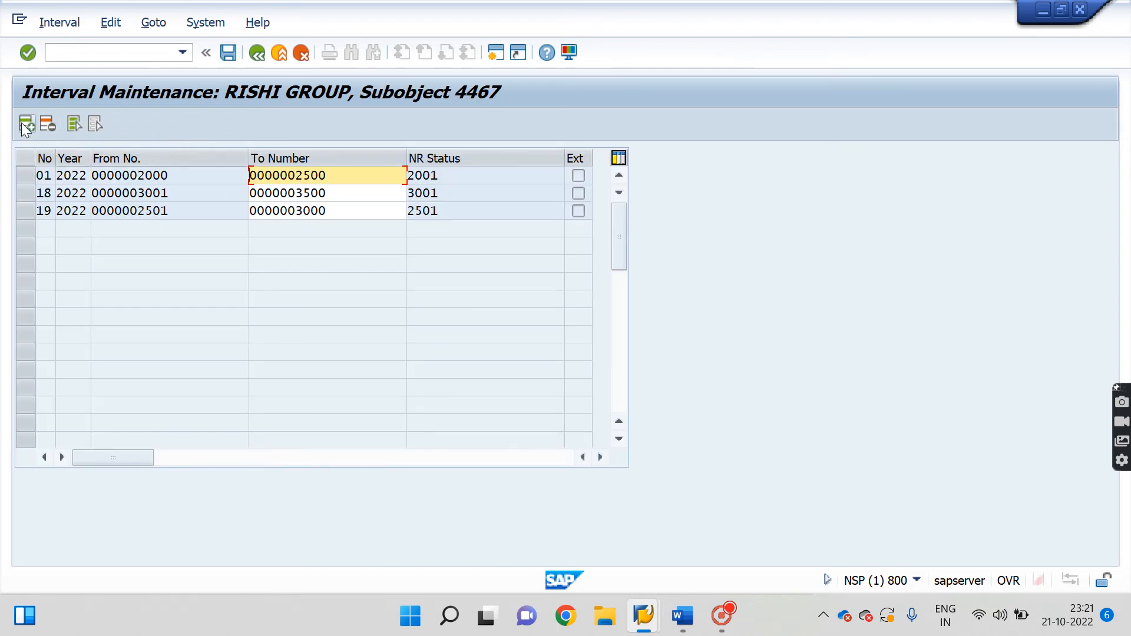
# Insert interval 20 for year 2022 running from 3501 to 4000.
pyautogui.click(22, 124)
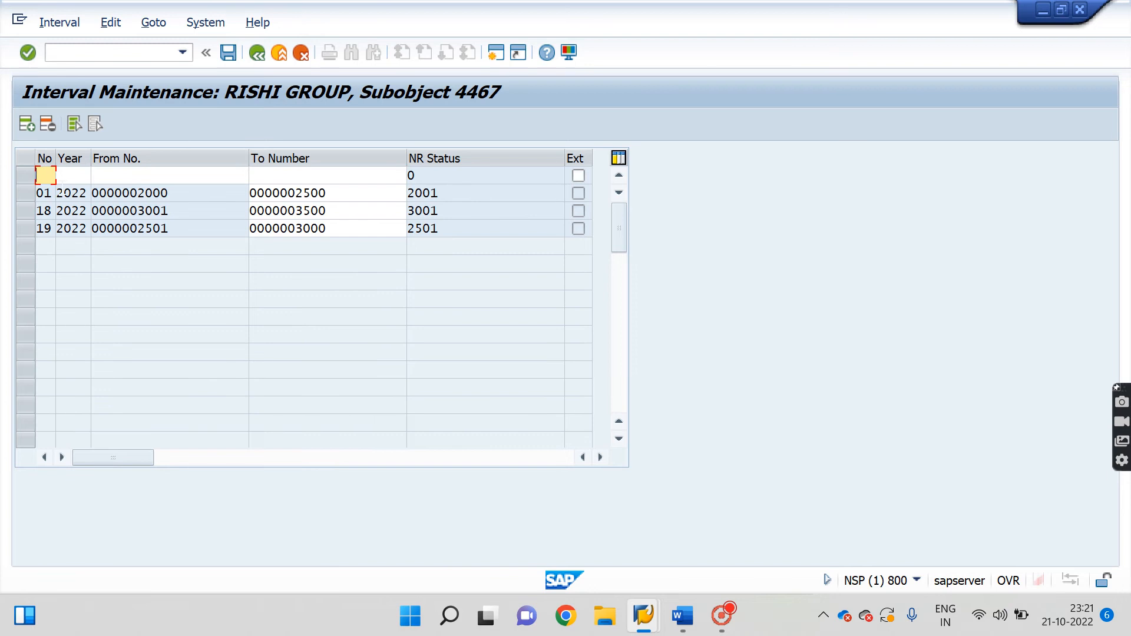
pyautogui.write('20')
pyautogui.click(88, 173)
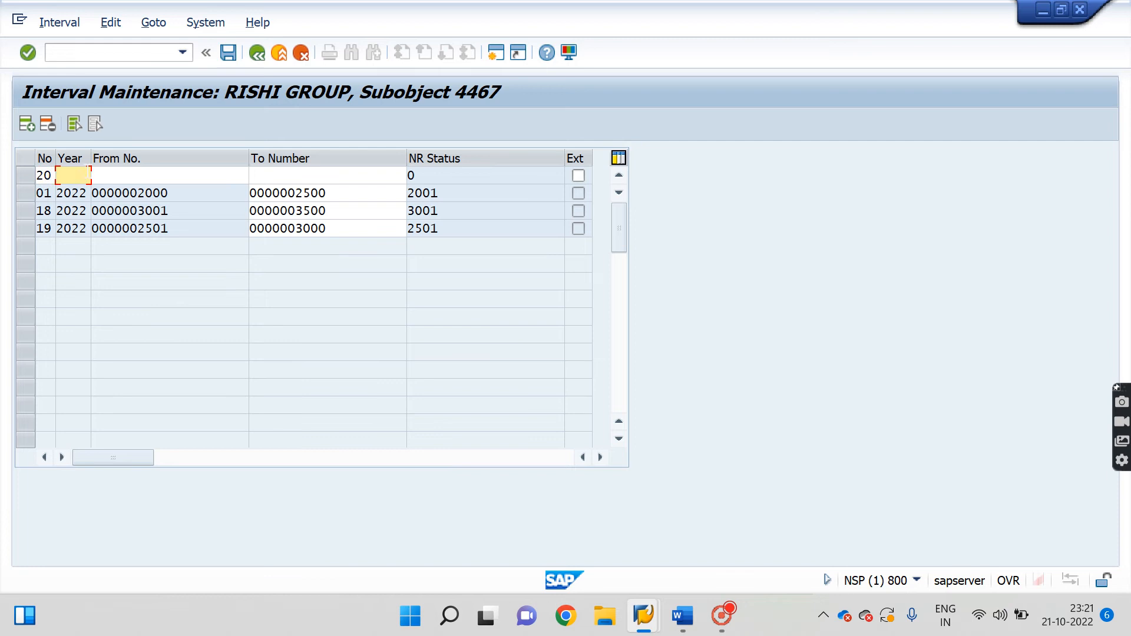
pyautogui.write('2022')
pyautogui.click(148, 174)
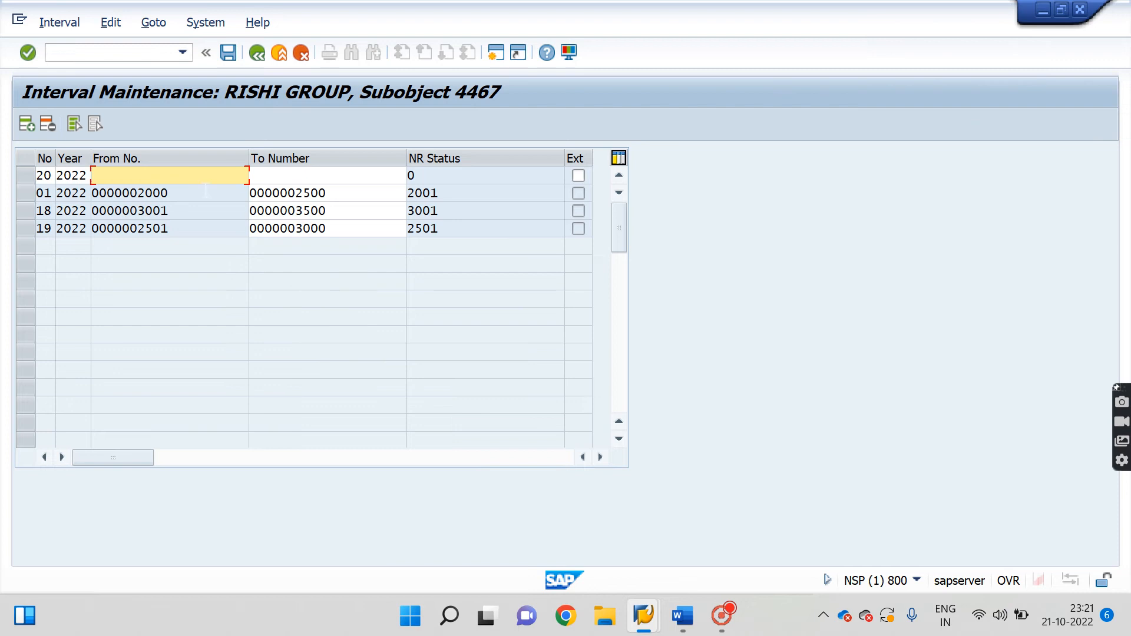
pyautogui.write('3501')
pyautogui.click(299, 177)
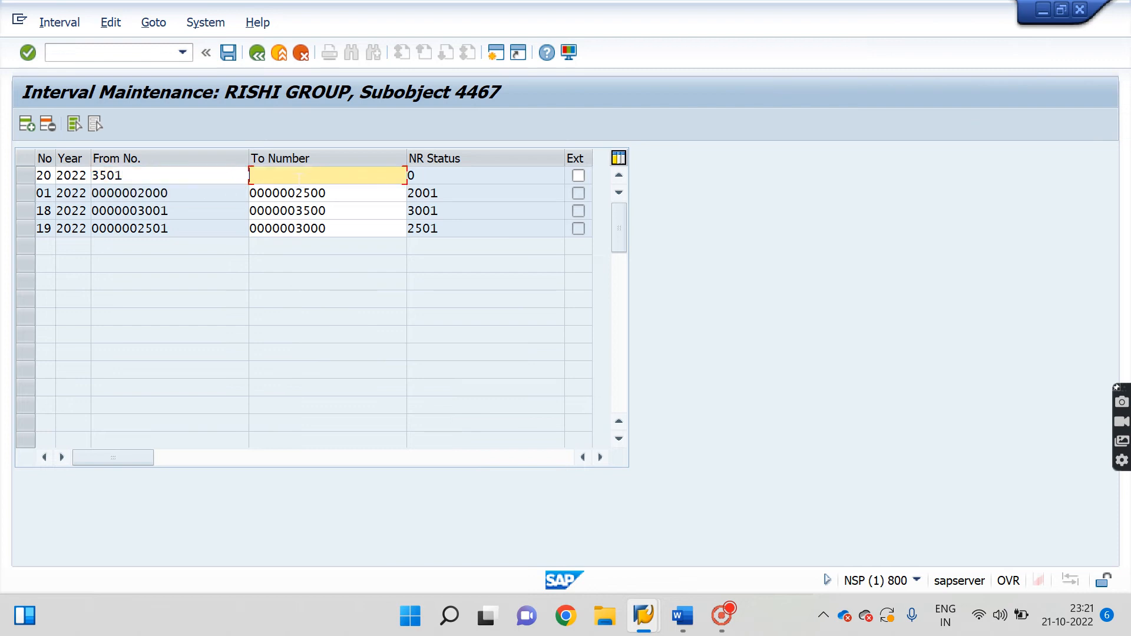
pyautogui.write('4000')
pyautogui.moveTo(289, 193); pyautogui.dragTo(360, 193)
pyautogui.click(147, 175)
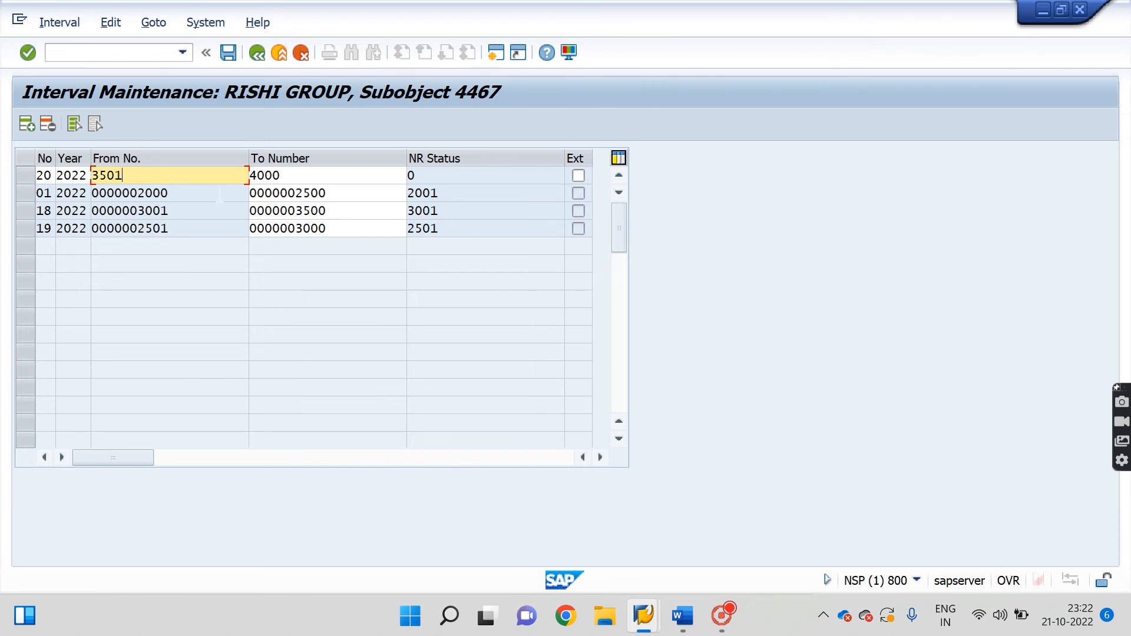
pyautogui.press('Return')
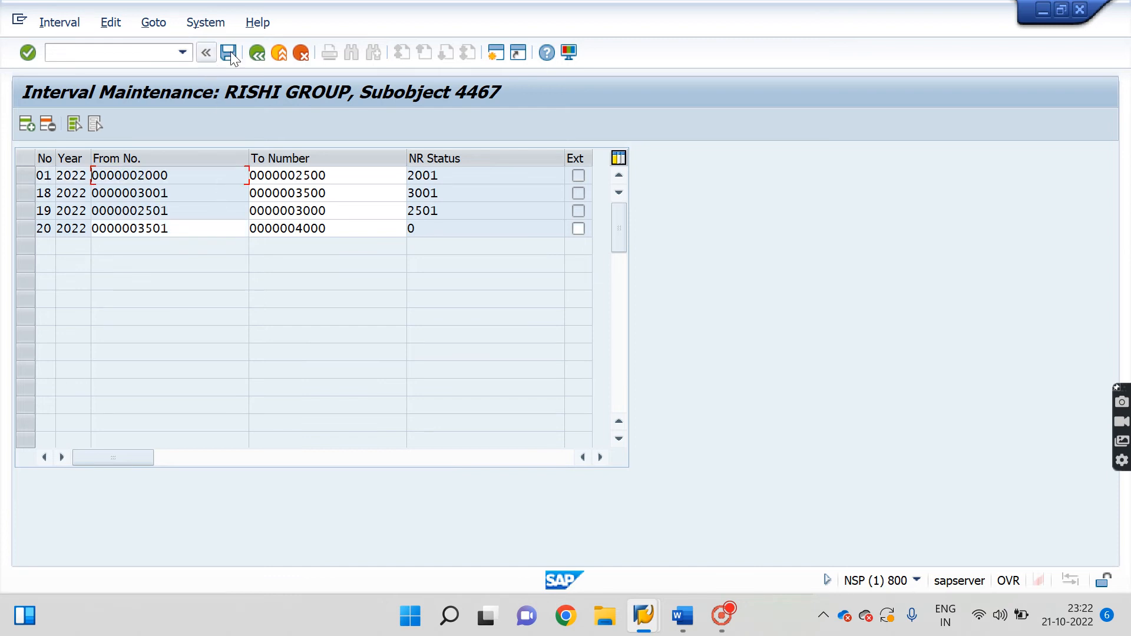
# Save the intervals, acknowledge the transport message, exit with /n, and switch to Word.
pyautogui.click(230, 53)
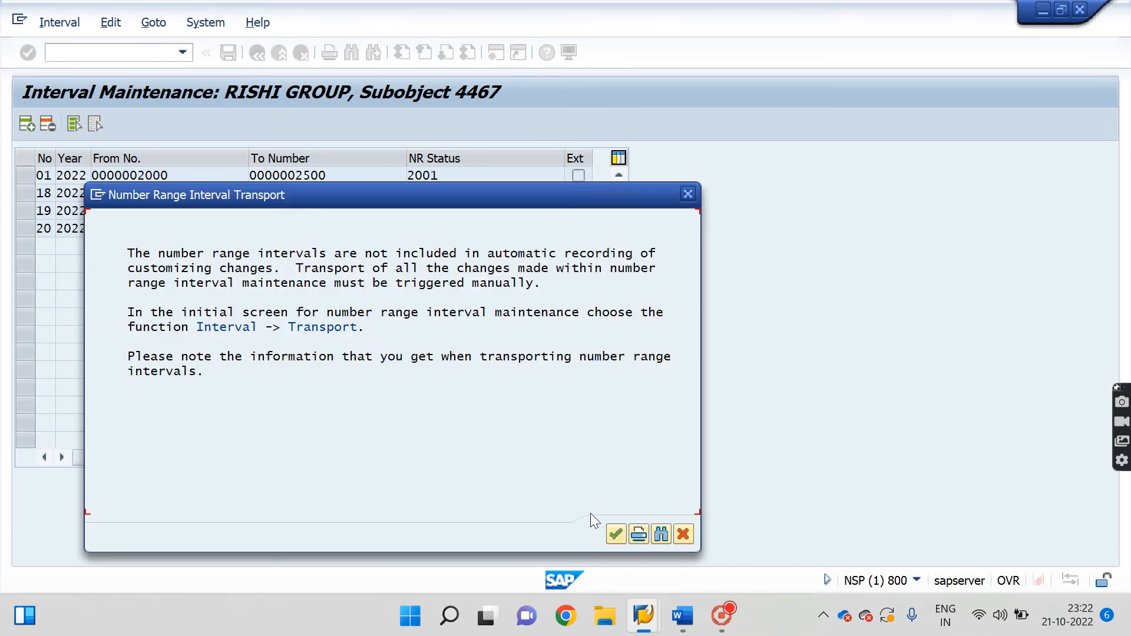
pyautogui.click(615, 534)
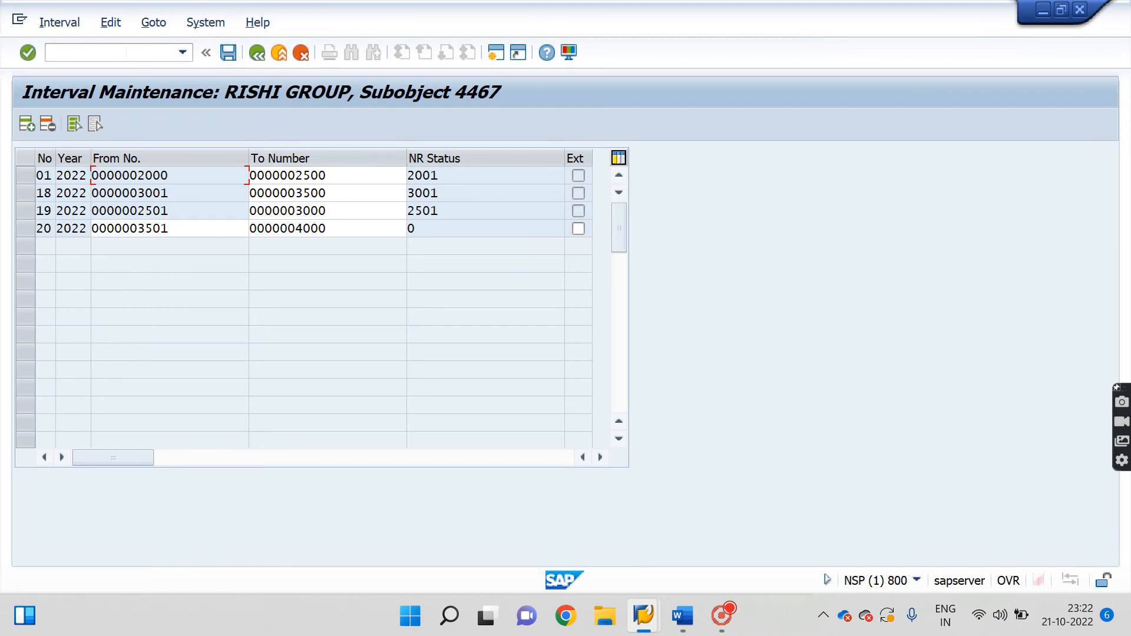
pyautogui.click(125, 53)
pyautogui.write('/n')
pyautogui.press('Return')
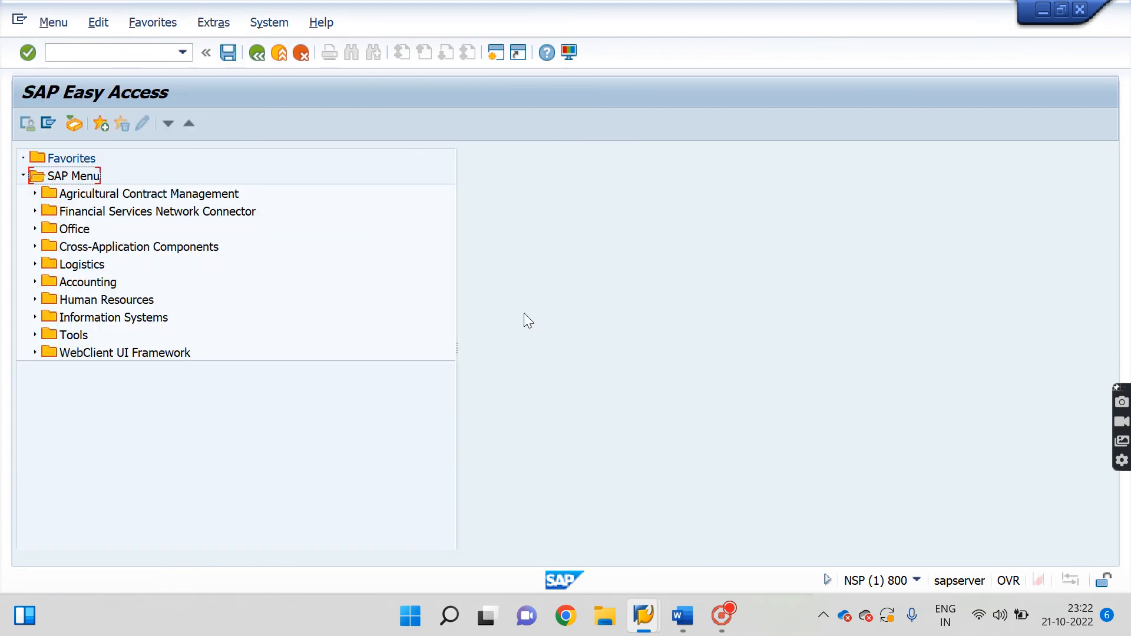
pyautogui.click(683, 616)
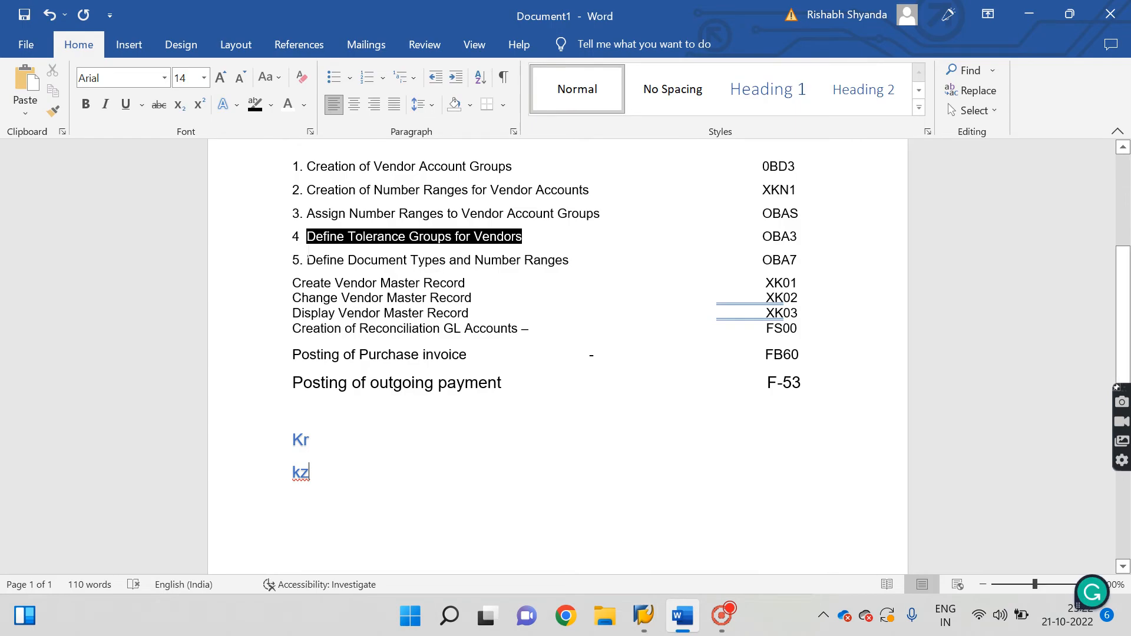
# Undo an accidental line merge and extend the Kr line to 'Kr - vendor invoice creation - done'.
pyautogui.moveTo(293, 260); pyautogui.dragTo(834, 260)
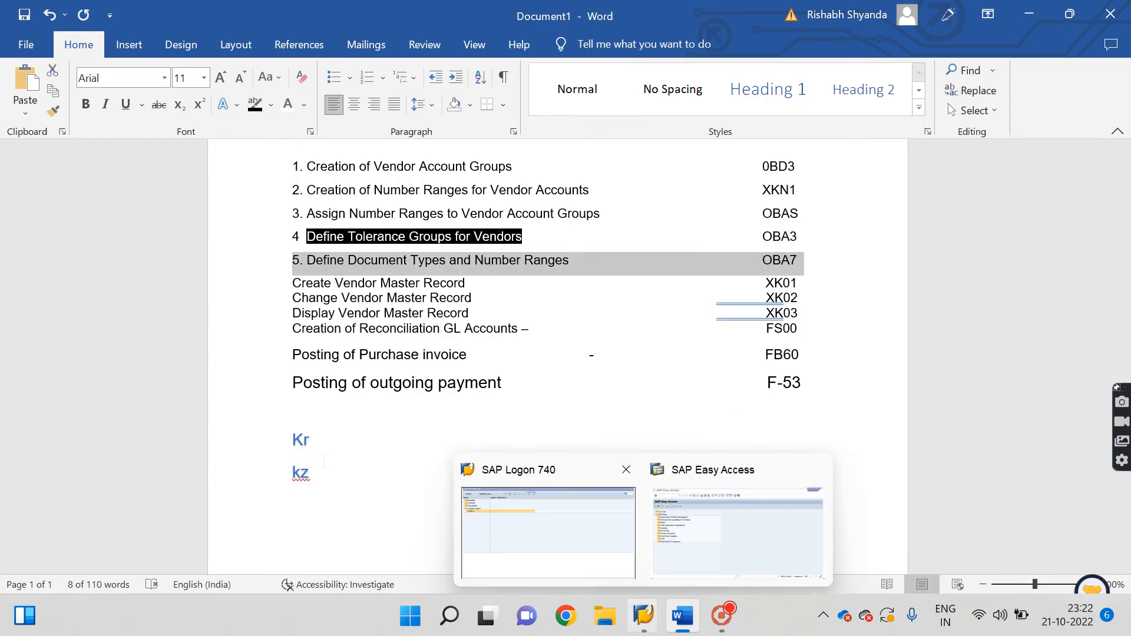
pyautogui.doubleClick(332, 448)
pyautogui.moveTo(314, 448); pyautogui.dragTo(259, 445)
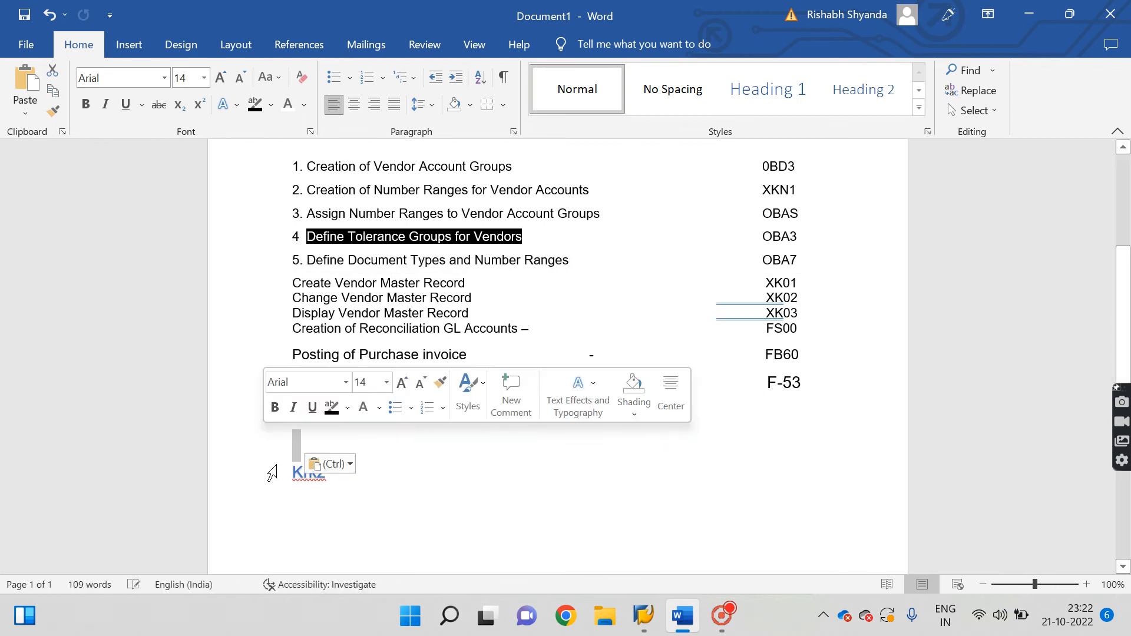
pyautogui.hotkey('ctrl', 'z')
pyautogui.click(339, 440)
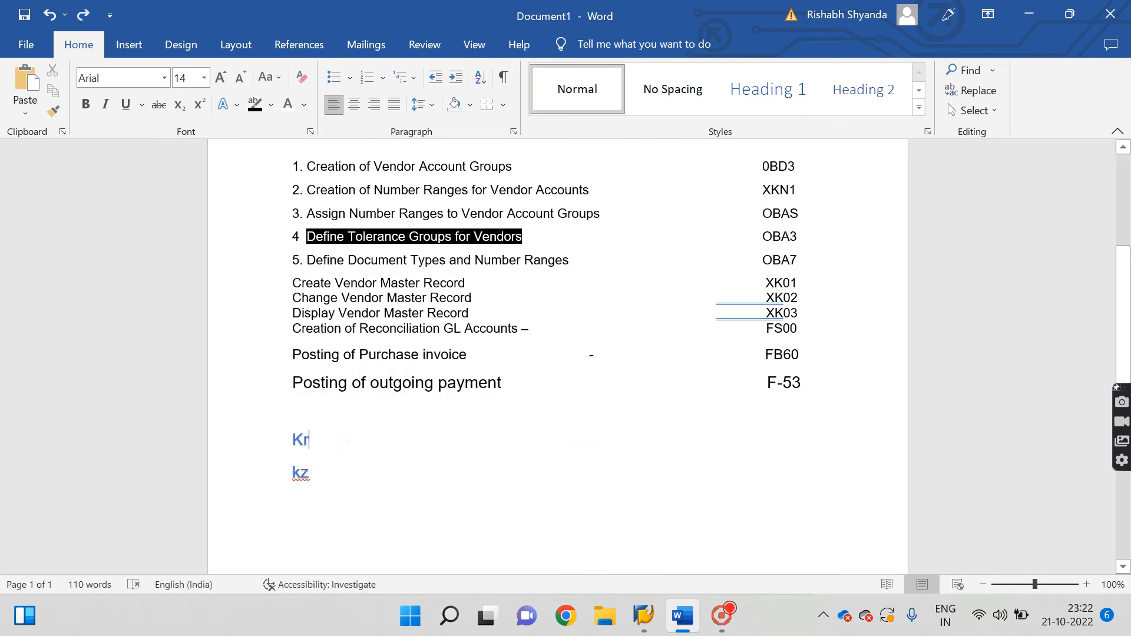
pyautogui.moveTo(332, 442); pyautogui.dragTo(264, 442)
pyautogui.click(328, 445)
pyautogui.write('- vendor')
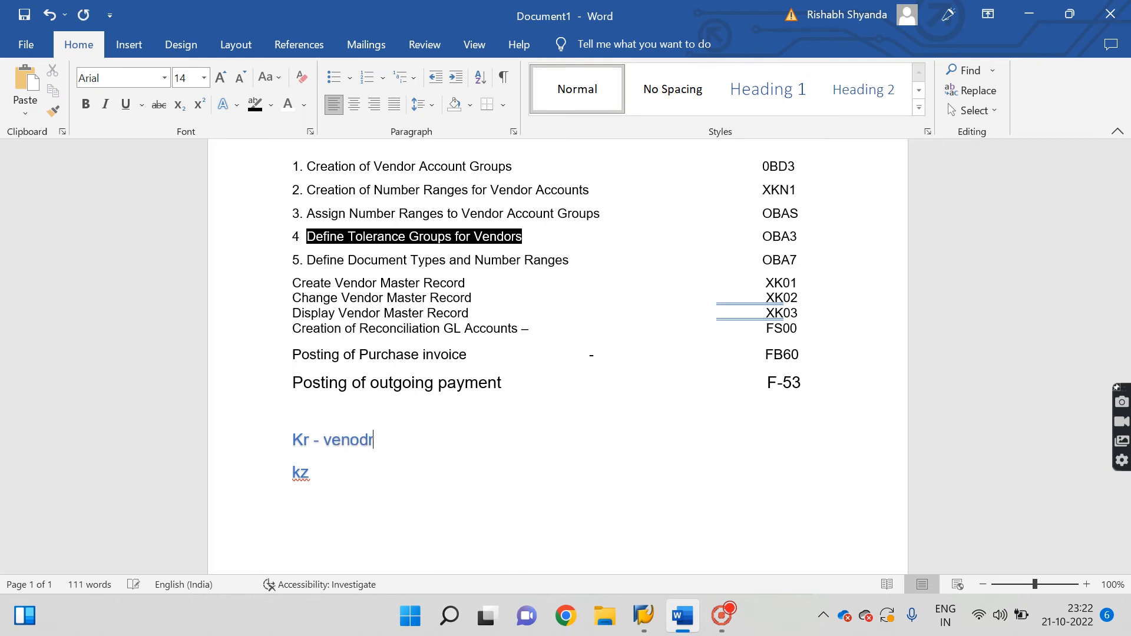
pyautogui.press('BackSpace')
pyautogui.press('BackSpace')
pyautogui.write('r invoice ')
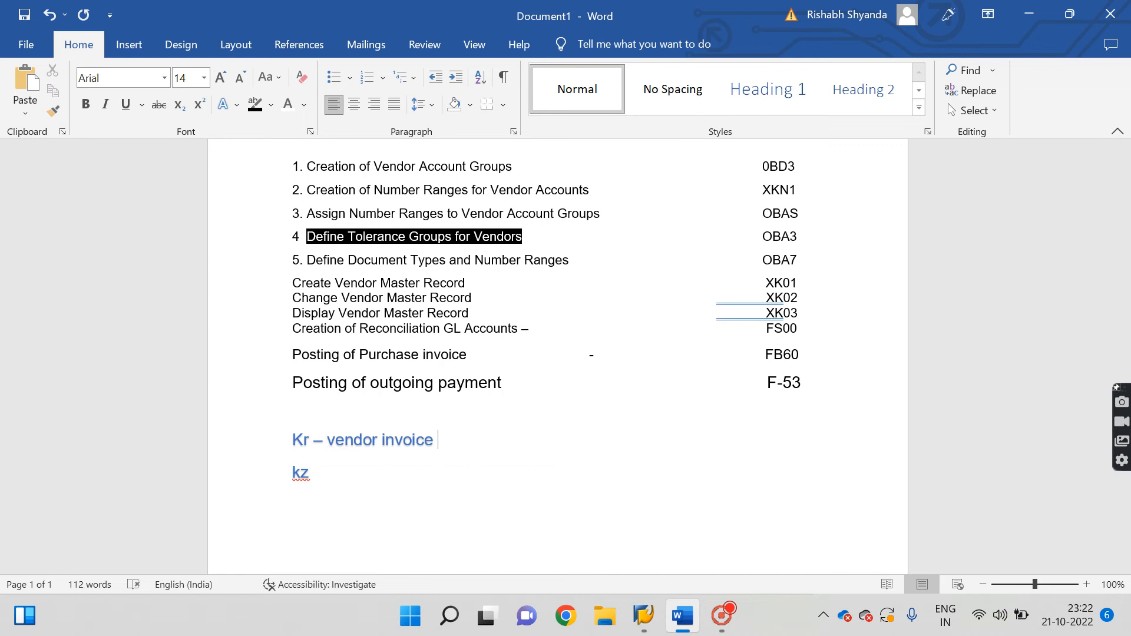
pyautogui.write('creation ')
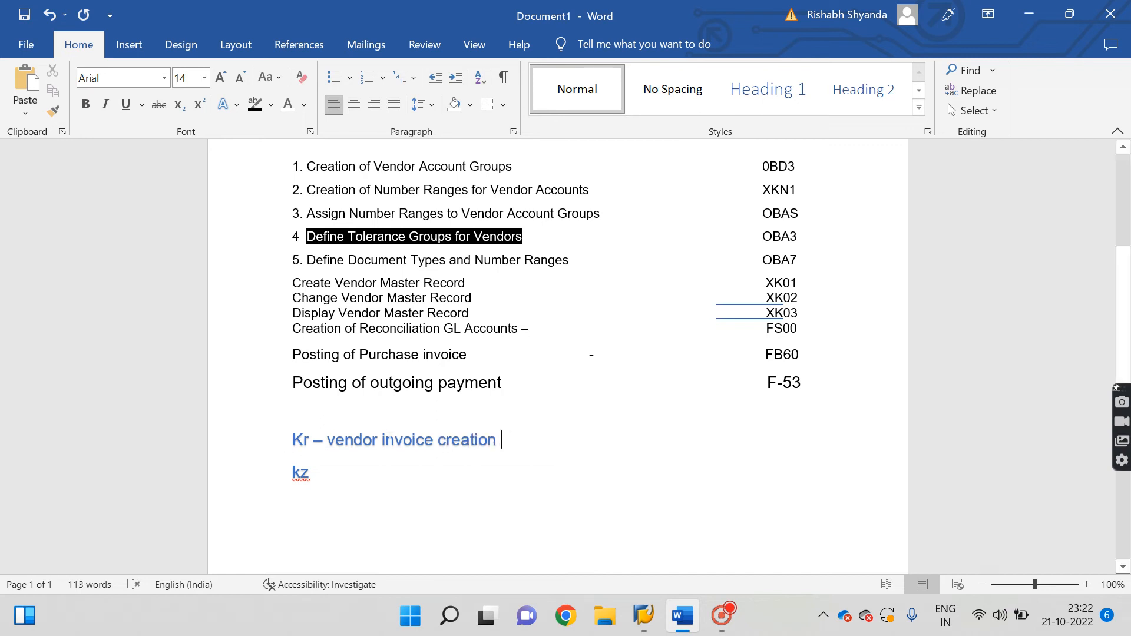
pyautogui.write('- done ')
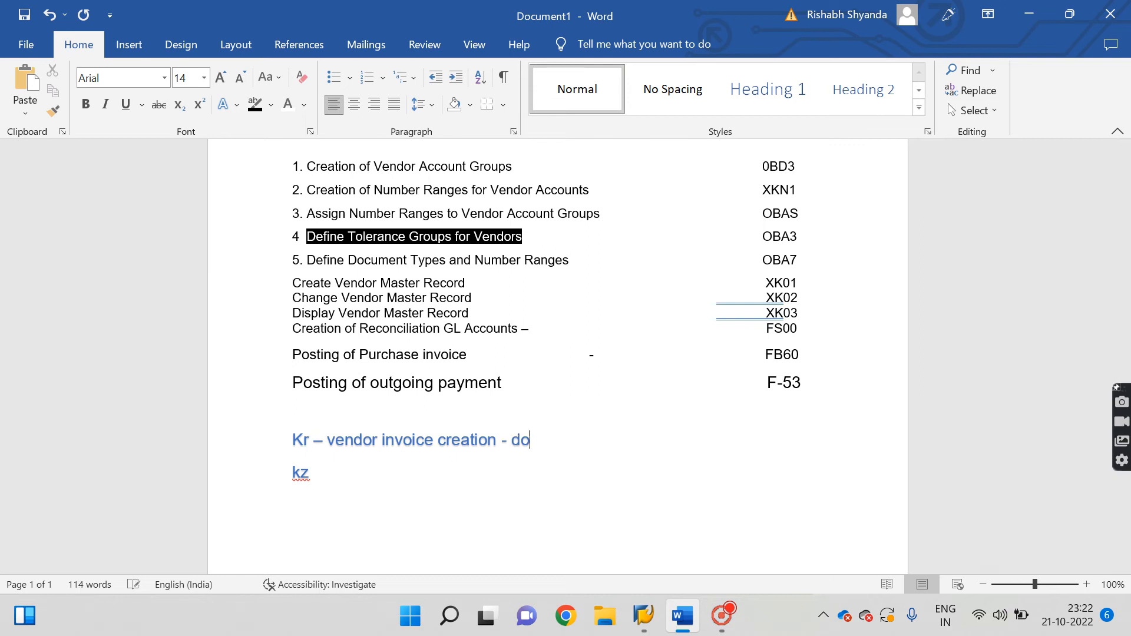
pyautogui.write('kz')
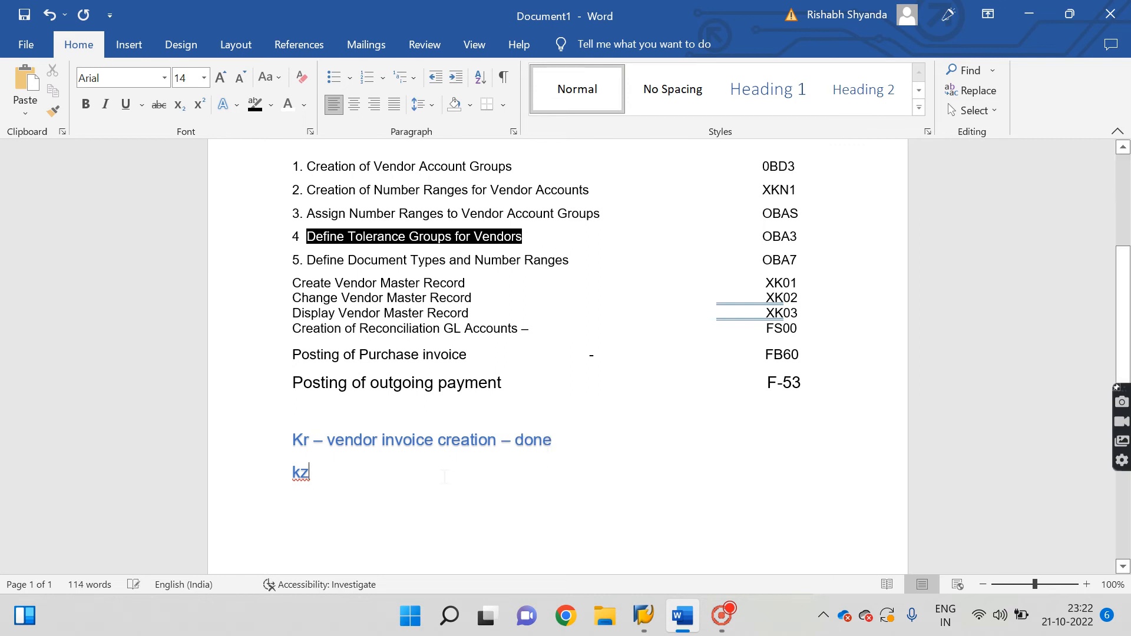
pyautogui.write(' -')
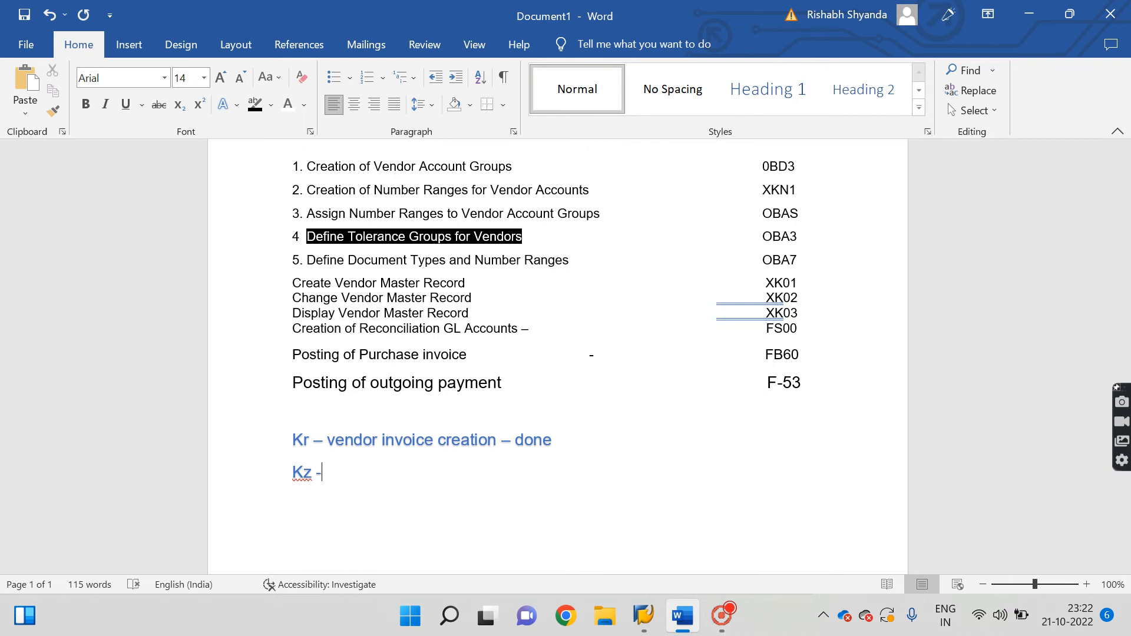
pyautogui.write('e')
# Type the note 'Kz -vendor payment creation -', correcting typos along the way.
pyautogui.press('BackSpace')
pyautogui.write('venodr')
pyautogui.press('BackSpace')
pyautogui.press('BackSpace')
pyautogui.press('BackSpace')
pyautogui.press('BackSpace')
pyautogui.write('dorpa')
pyautogui.write('yme')
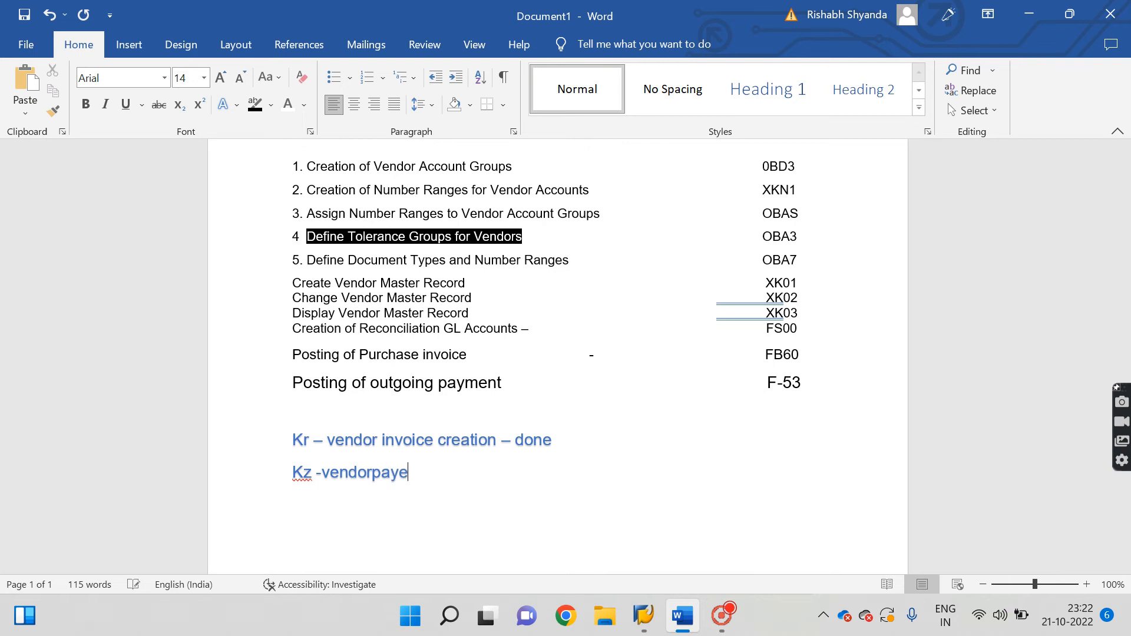
pyautogui.press('BackSpace')
pyautogui.write('ment')
pyautogui.write(' d')
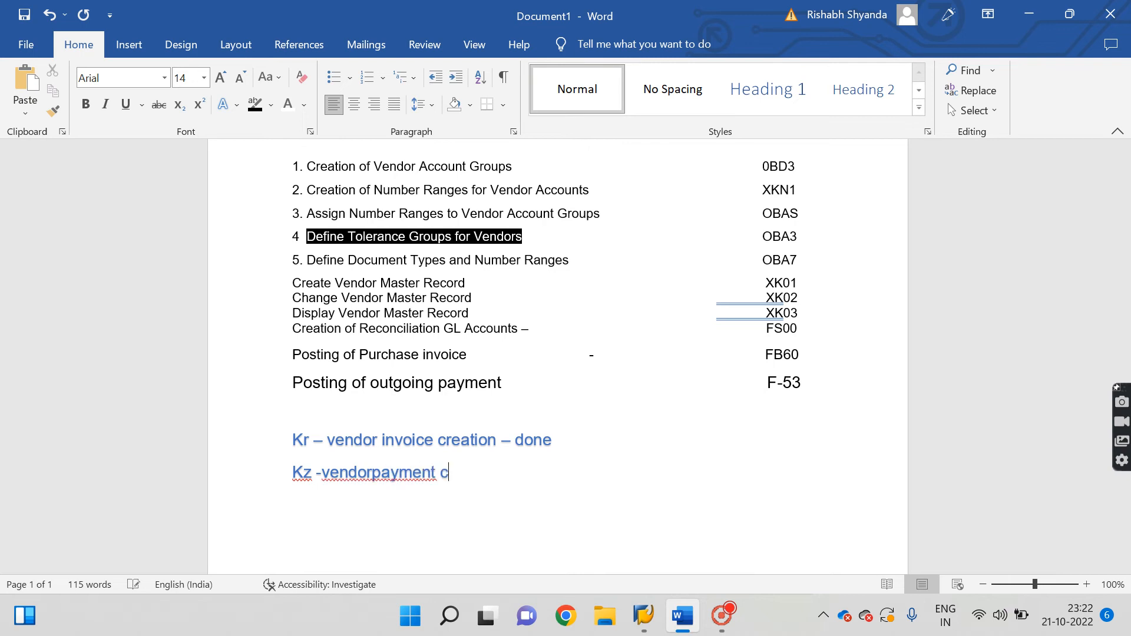
pyautogui.press('BackSpace')
pyautogui.press('BackSpace')
pyautogui.press('BackSpace')
pyautogui.press('BackSpace')
pyautogui.press('BackSpace')
pyautogui.press('BackSpace')
pyautogui.press('BackSpace')
pyautogui.press('BackSpace')
pyautogui.press('BackSpace')
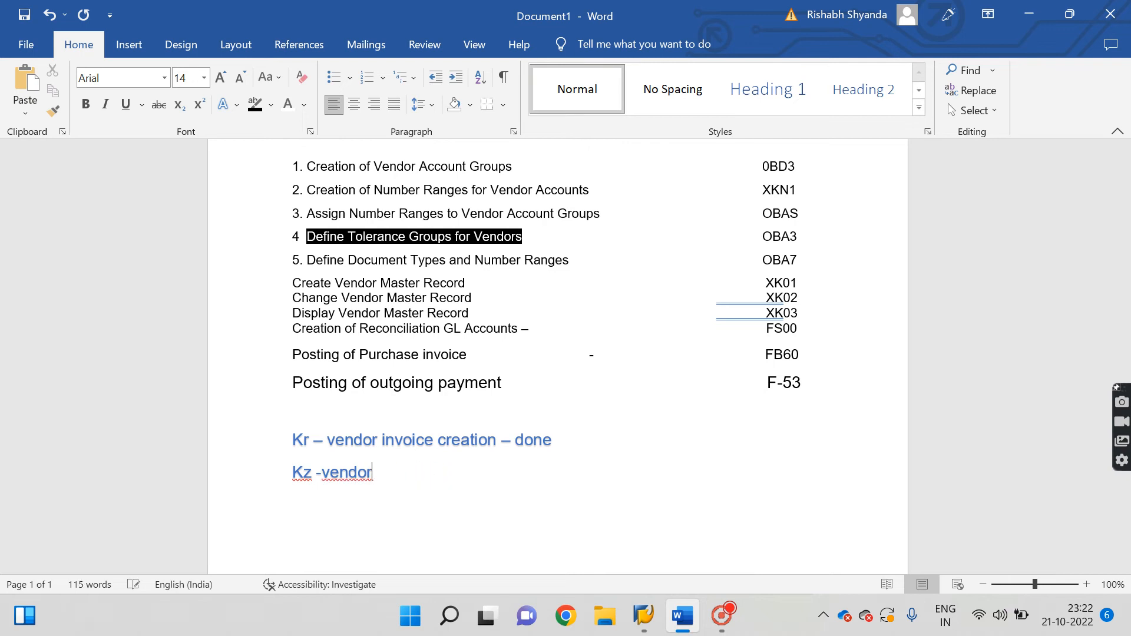
pyautogui.write('payment ')
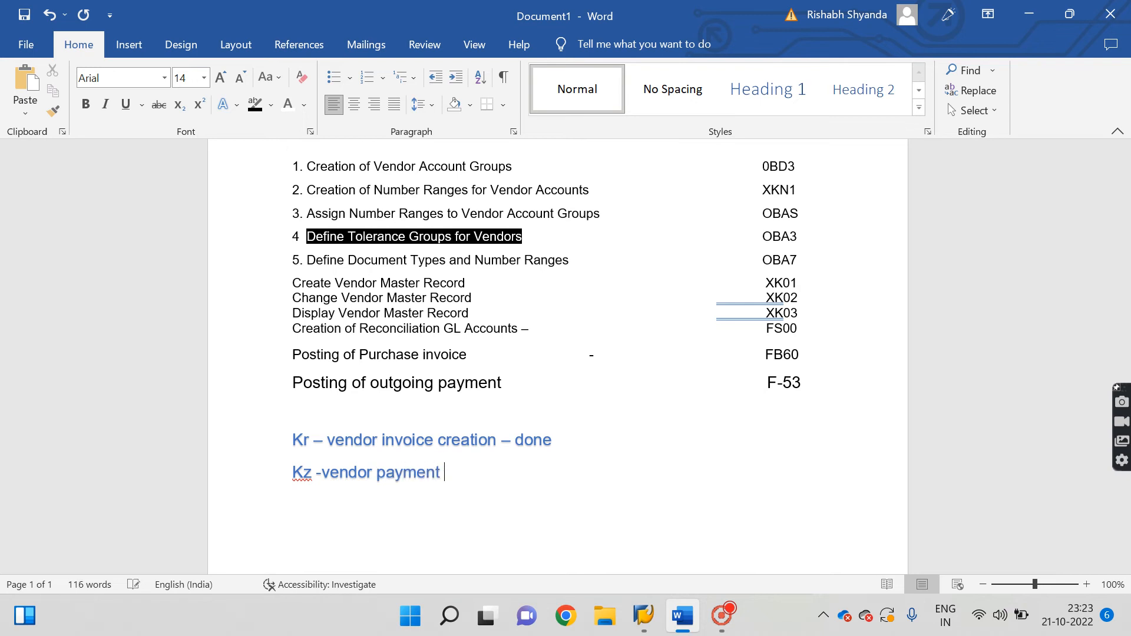
pyautogui.write('creation')
pyautogui.press('BackSpace')
pyautogui.press('BackSpace')
pyautogui.press('BackSpace')
pyautogui.write('on -')
# Rerun OBA7 from recent codes, jump to KZ and open the Vendor payment type.
pyautogui.moveTo(646, 615)
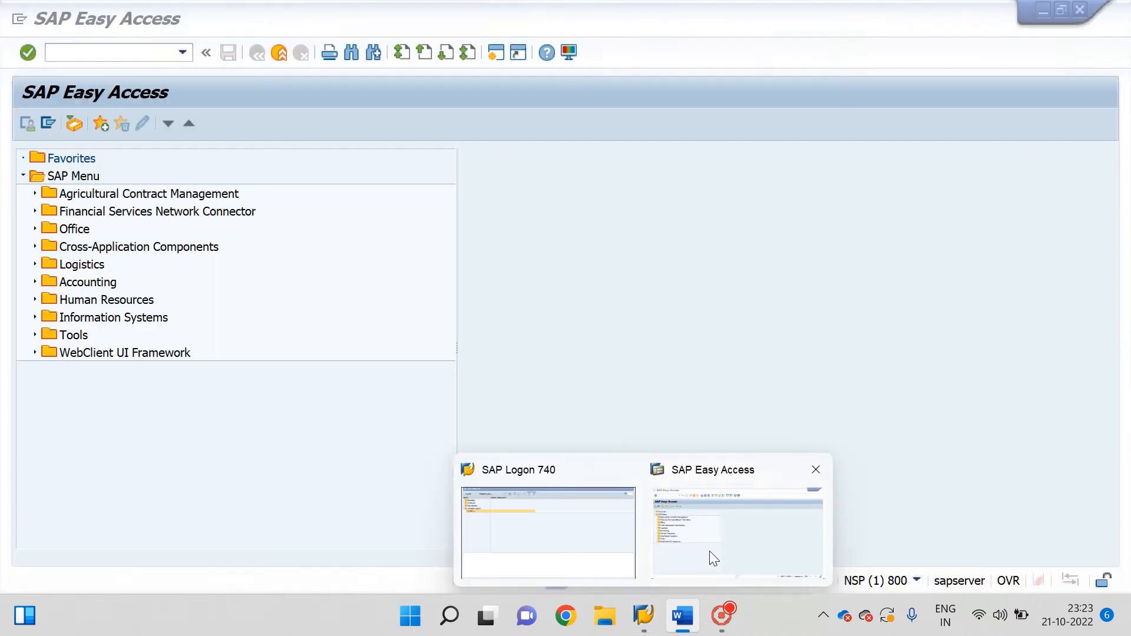
pyautogui.click(709, 550)
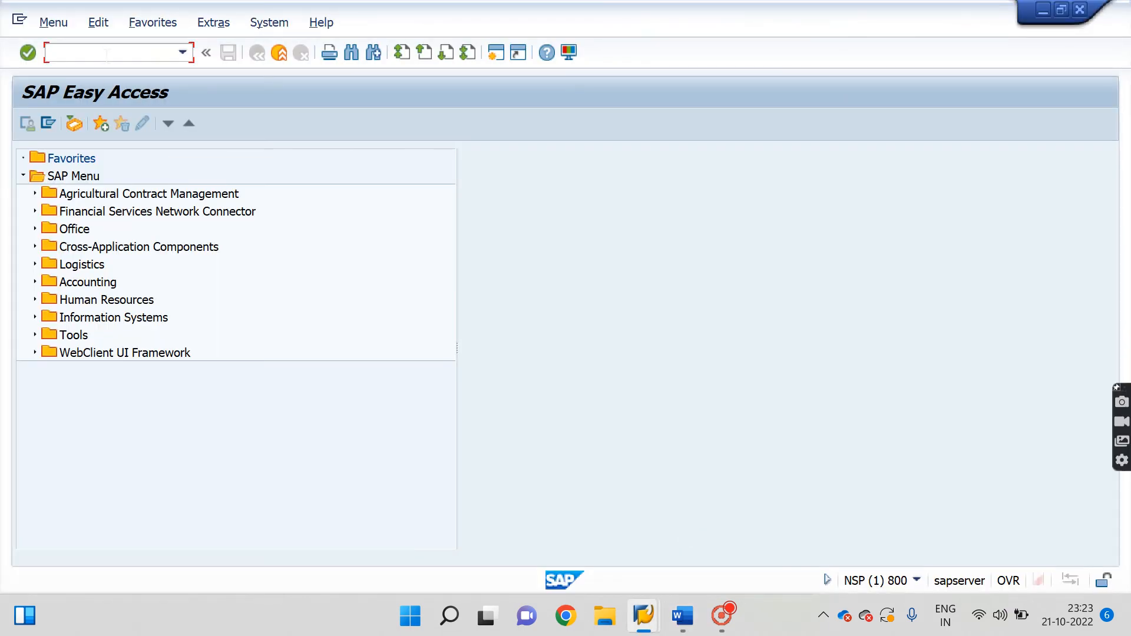
pyautogui.click(183, 53)
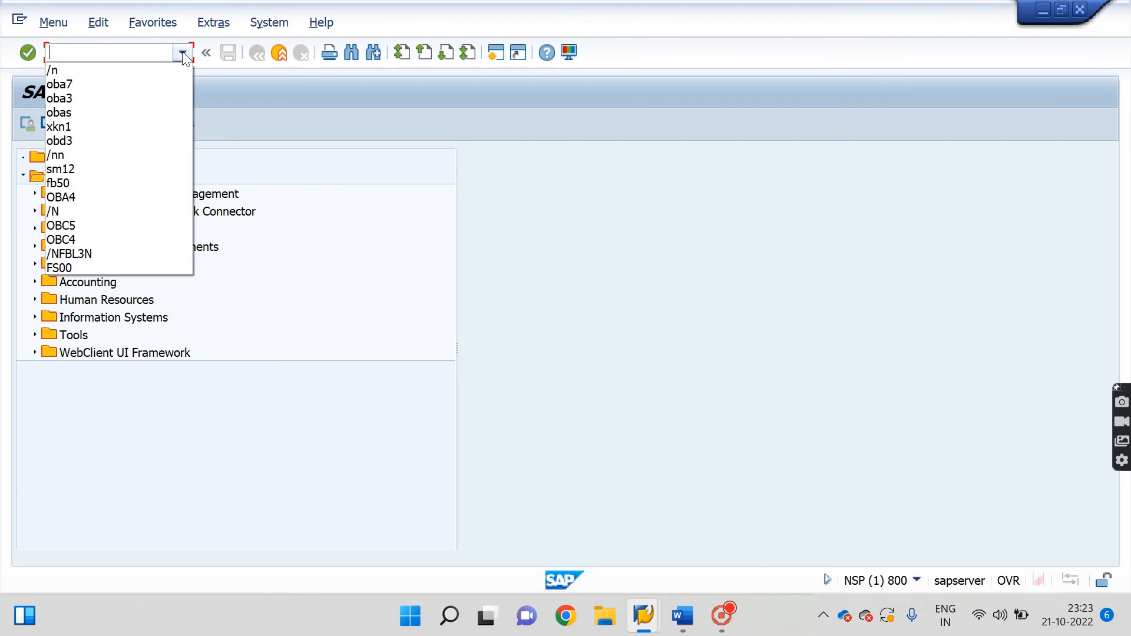
pyautogui.press('Down')
pyautogui.press('Down')
pyautogui.press('Return')
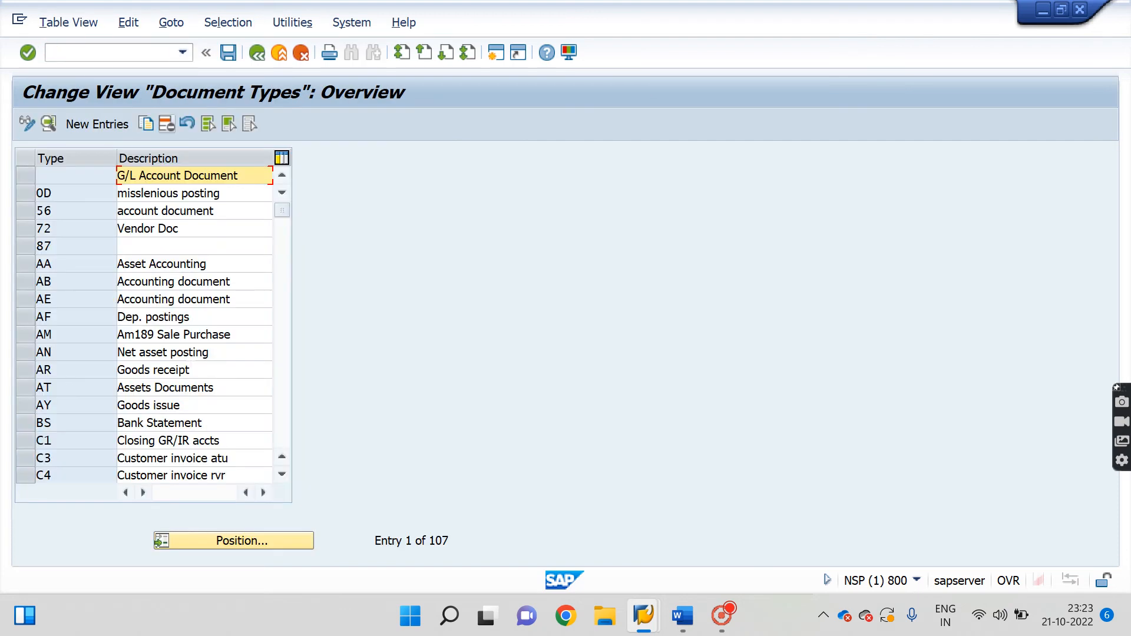
pyautogui.click(244, 540)
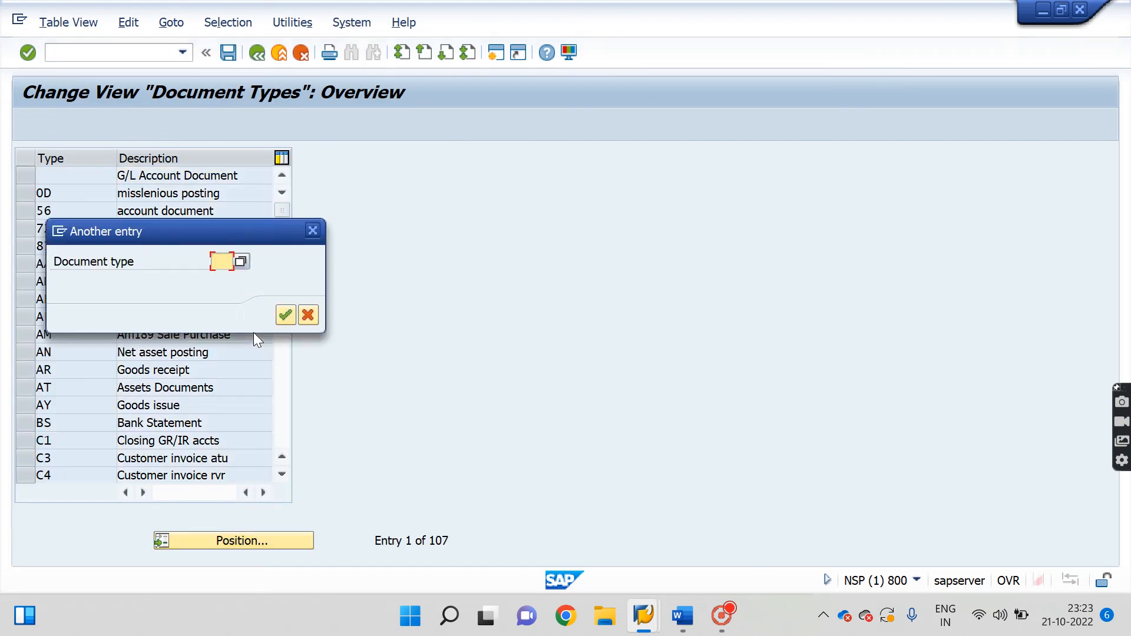
pyautogui.press('BackSpace')
pyautogui.write('kz')
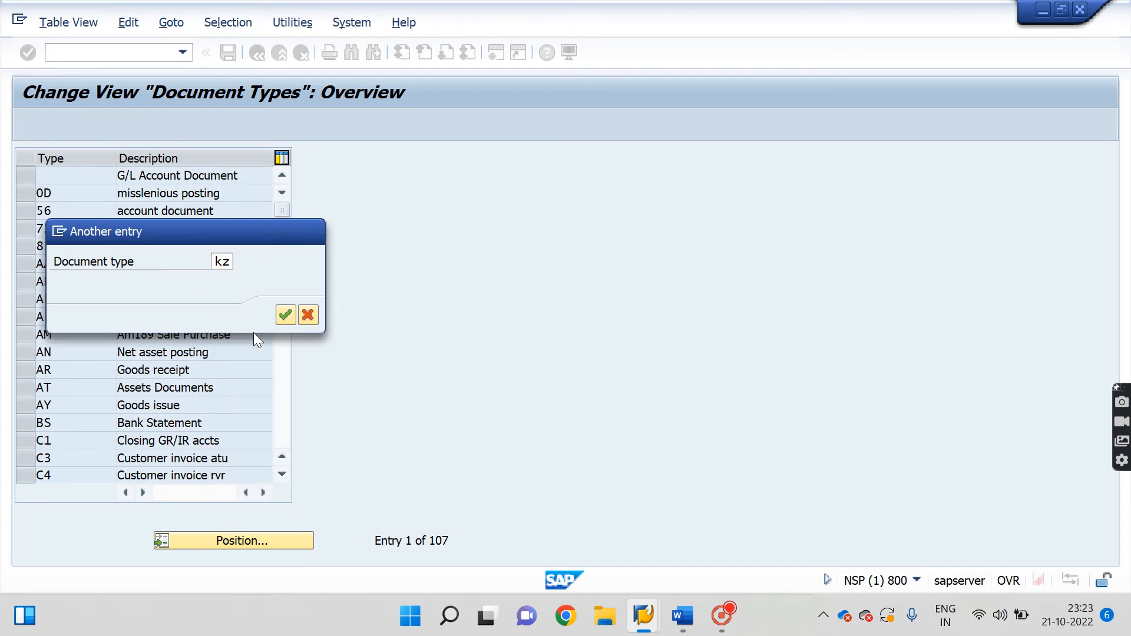
pyautogui.press('Return')
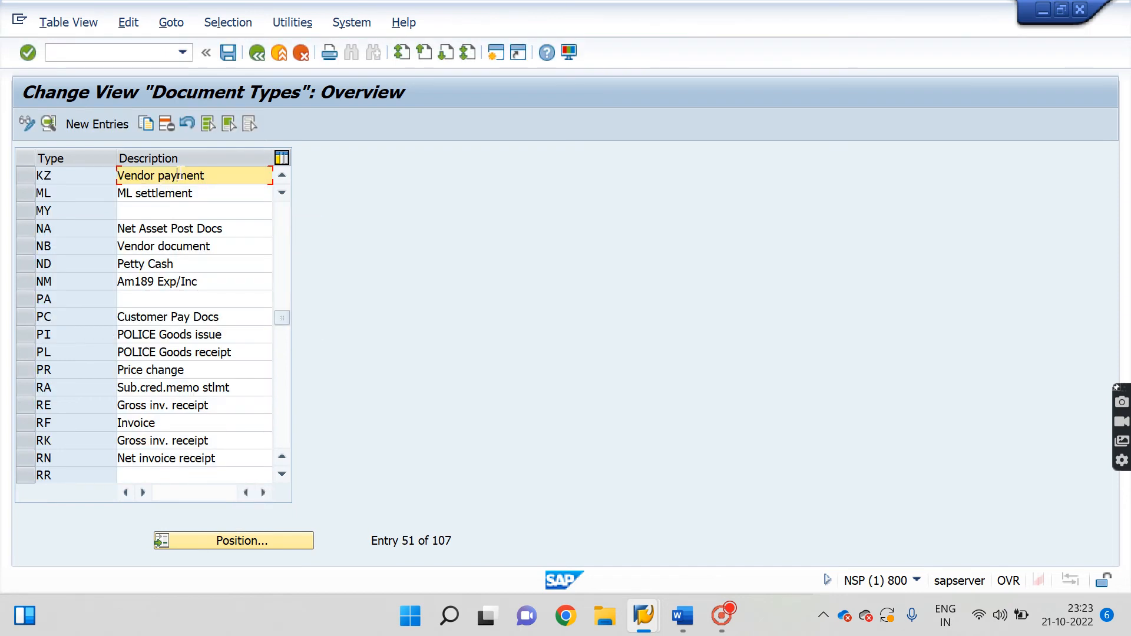
pyautogui.doubleClick(177, 175)
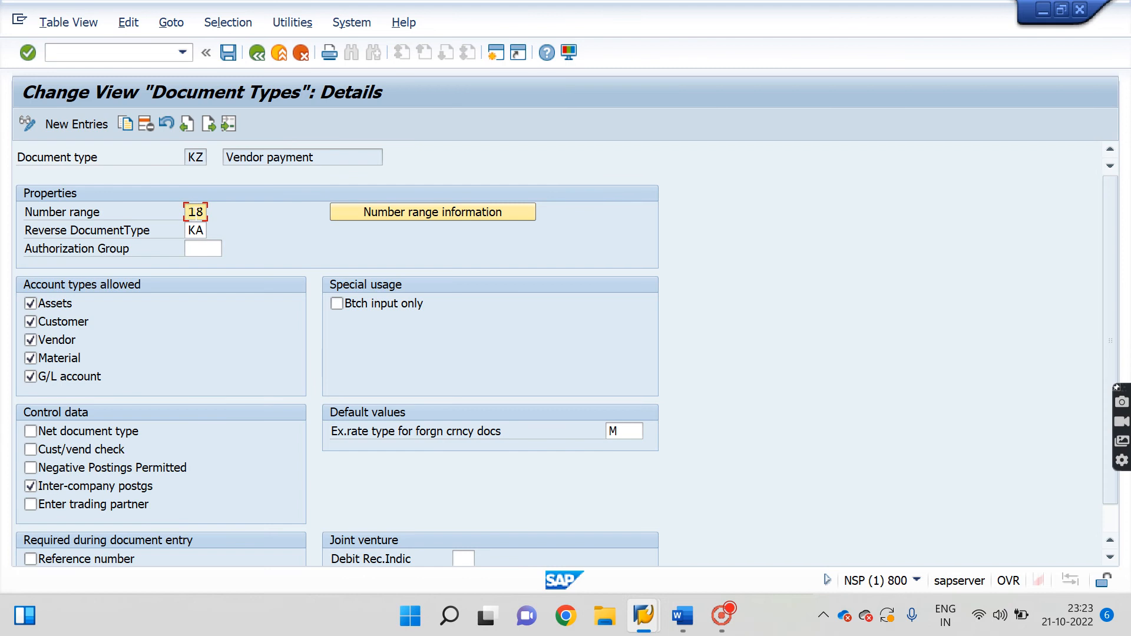
# Inspect KZ's number range 18 intervals for company code 4467, then return to KZ details.
pyautogui.click(396, 213)
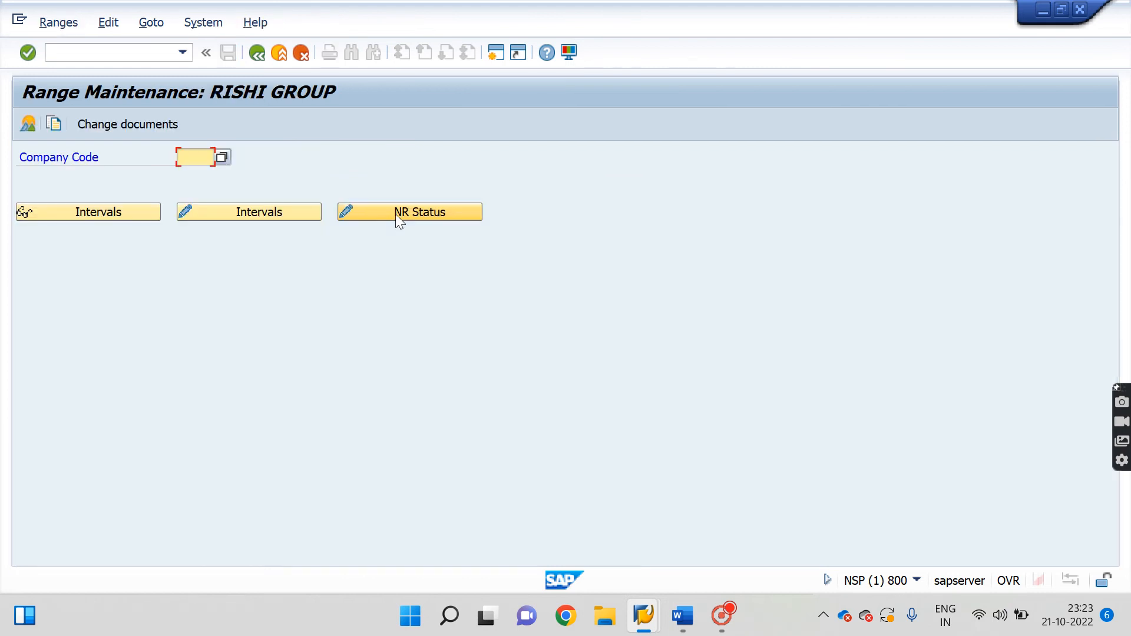
pyautogui.press('Down')
pyautogui.press('Down')
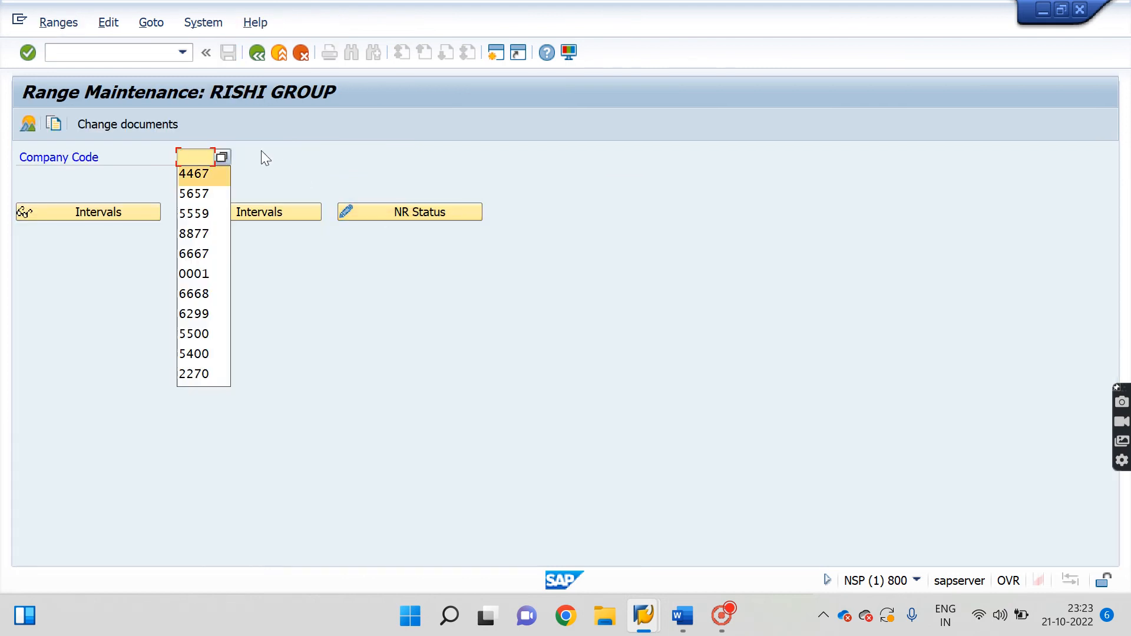
pyautogui.press('Return')
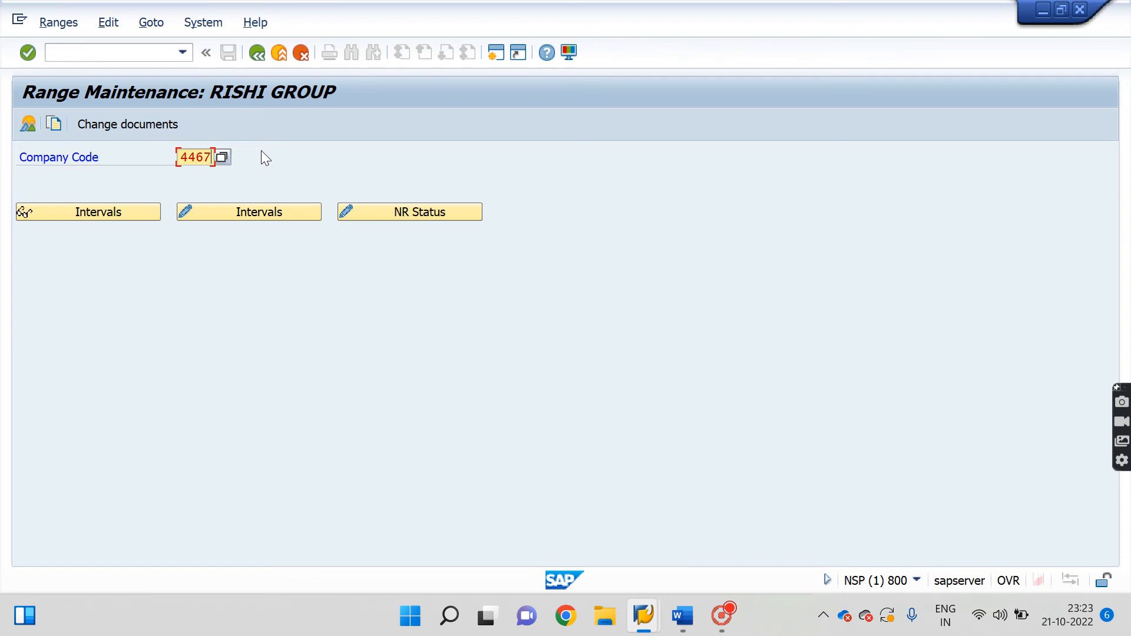
pyautogui.click(253, 215)
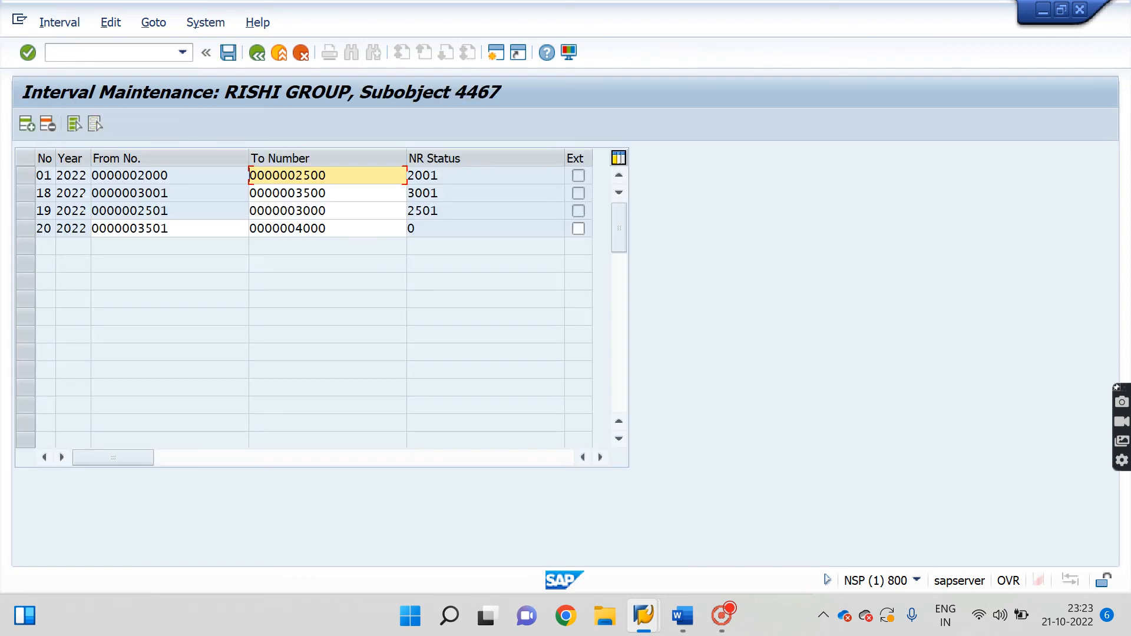
pyautogui.click(152, 193)
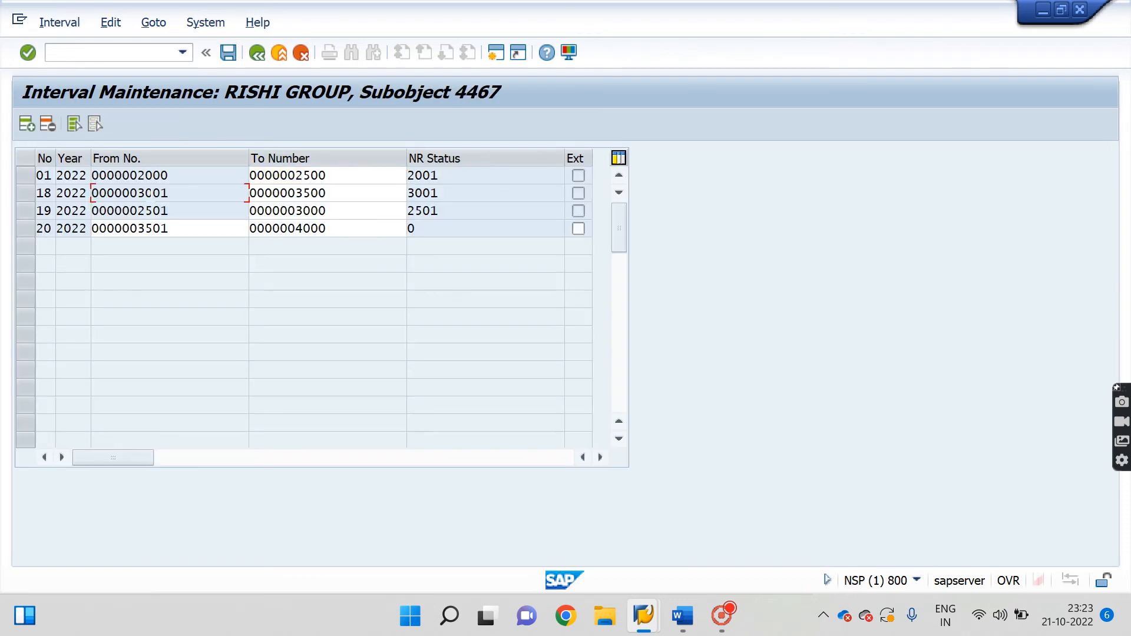
pyautogui.click(255, 51)
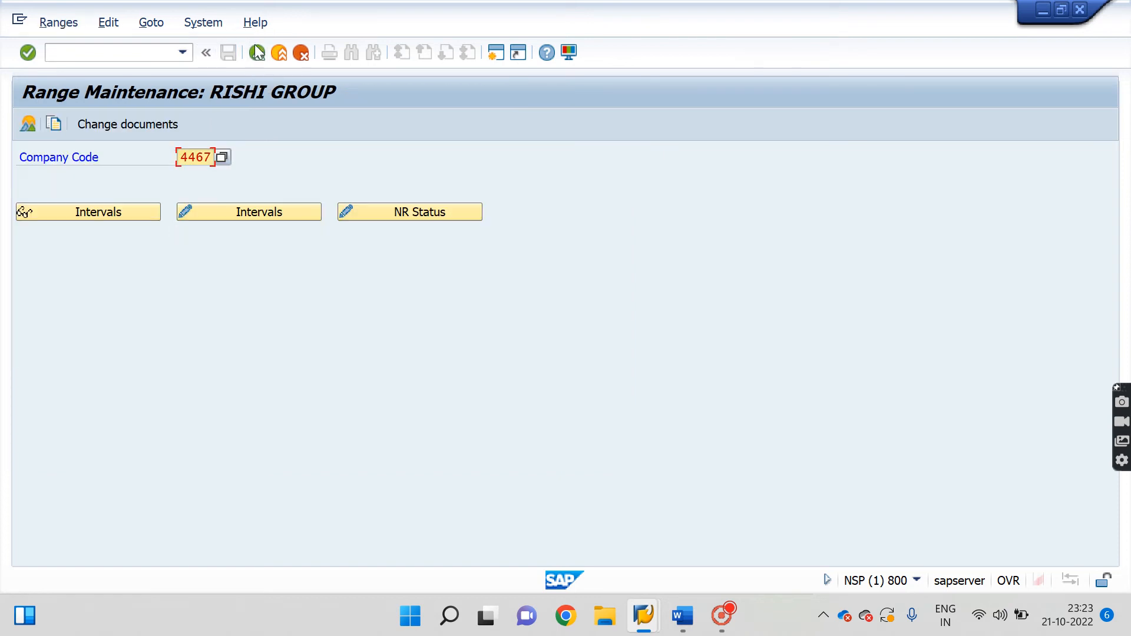
pyautogui.click(257, 53)
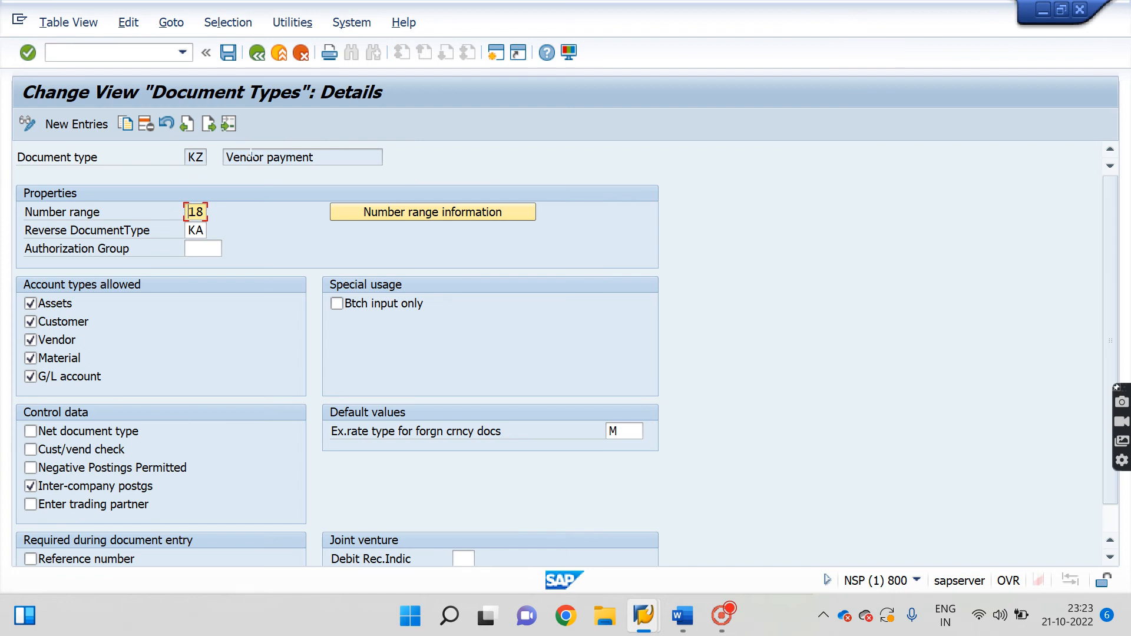
# Save the KZ document type and return to the main menu with /n.
pyautogui.moveTo(382, 159); pyautogui.dragTo(222, 157)
pyautogui.click(190, 213)
pyautogui.click(228, 54)
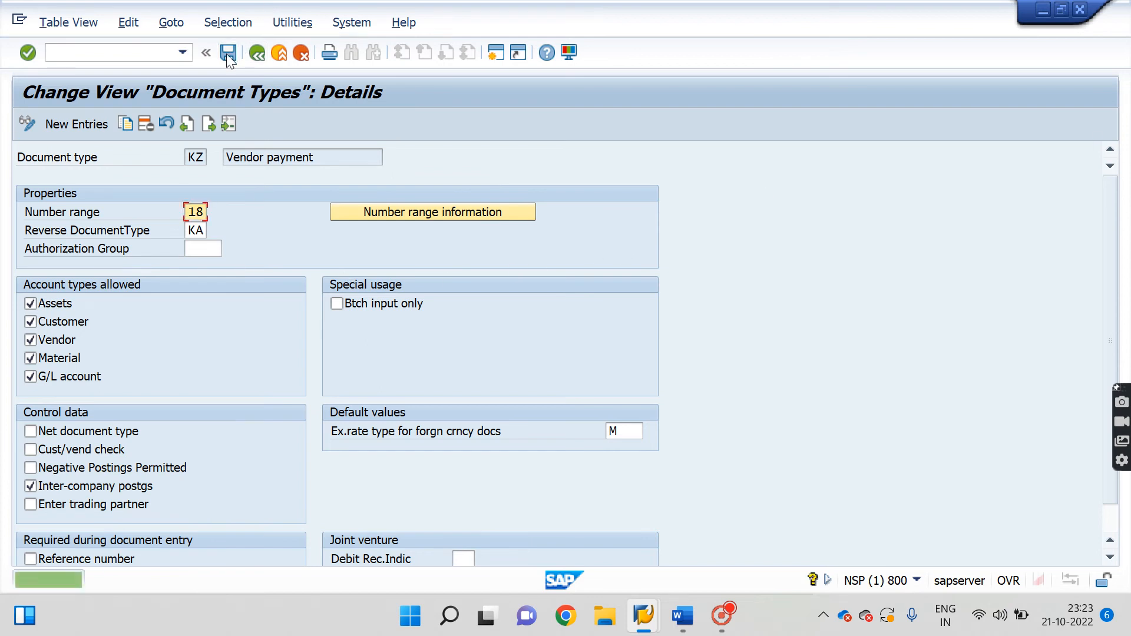
pyautogui.hotkey('ctrl', '/')
pyautogui.write('/n')
pyautogui.press('Return')
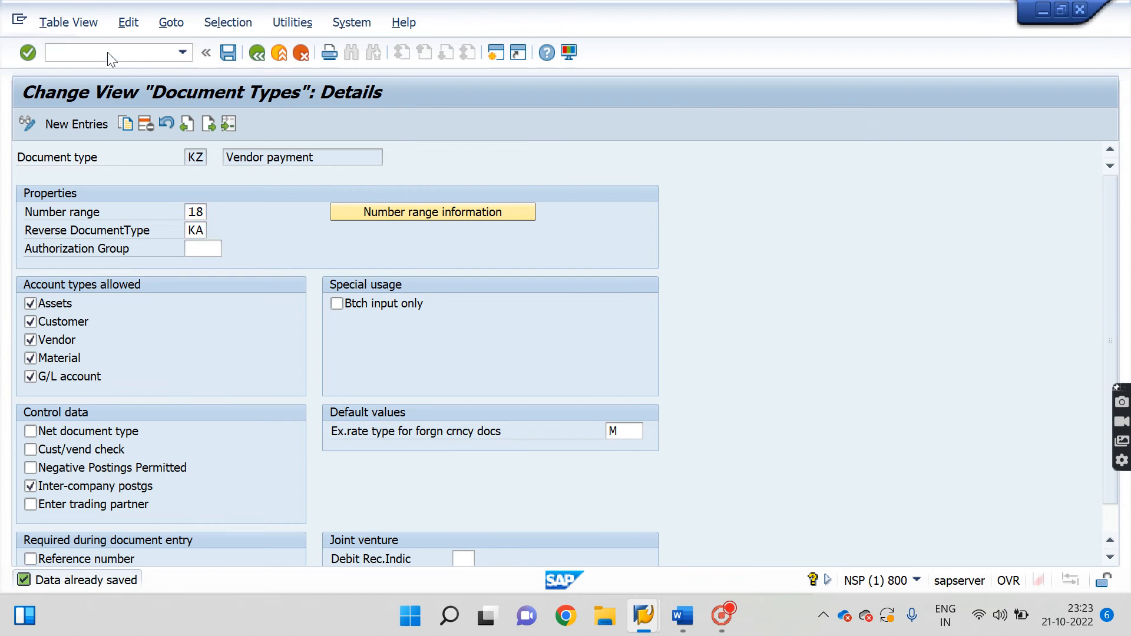
# Highlight the 'Create Vendor Master Record XK01' line in Word, then return to SAP Easy Access.
pyautogui.click(682, 613)
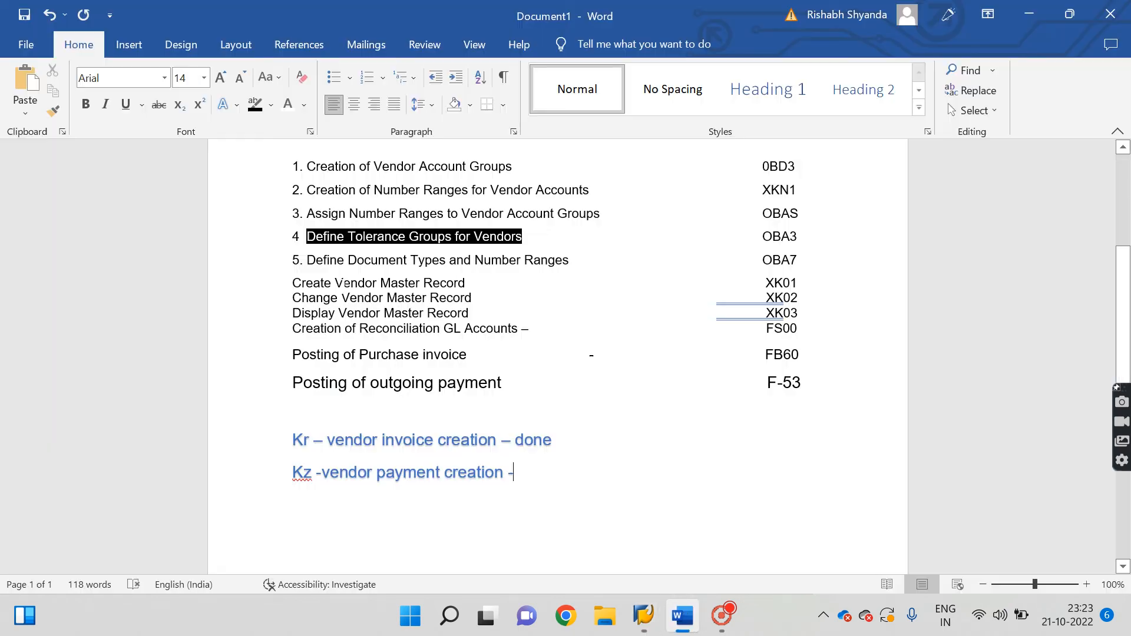
pyautogui.moveTo(306, 237); pyautogui.dragTo(570, 264)
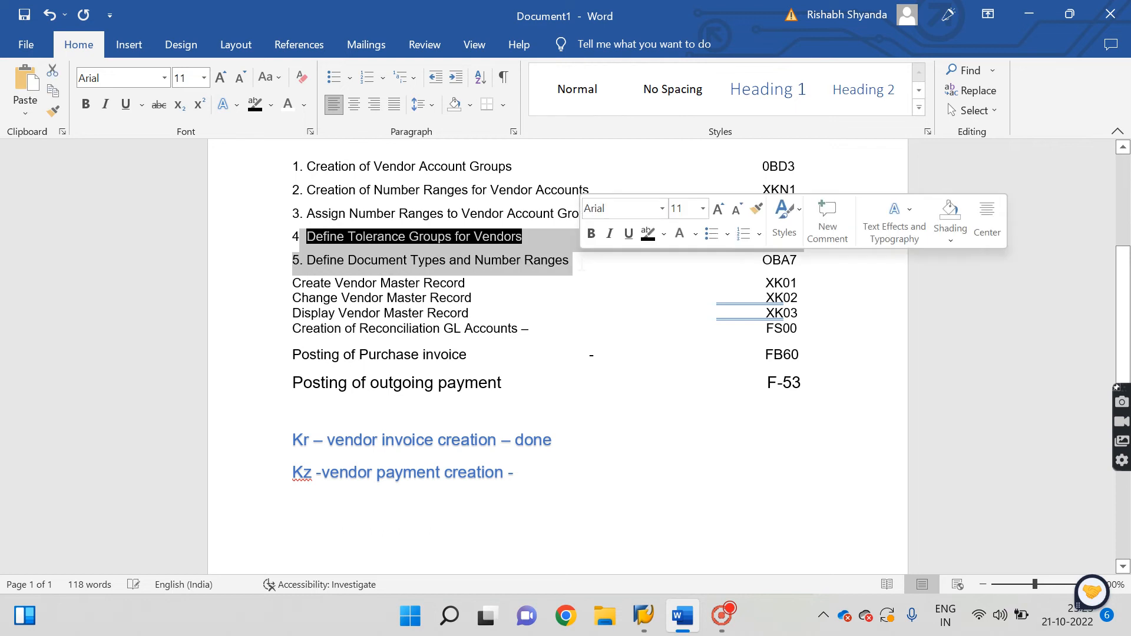
pyautogui.click(759, 298)
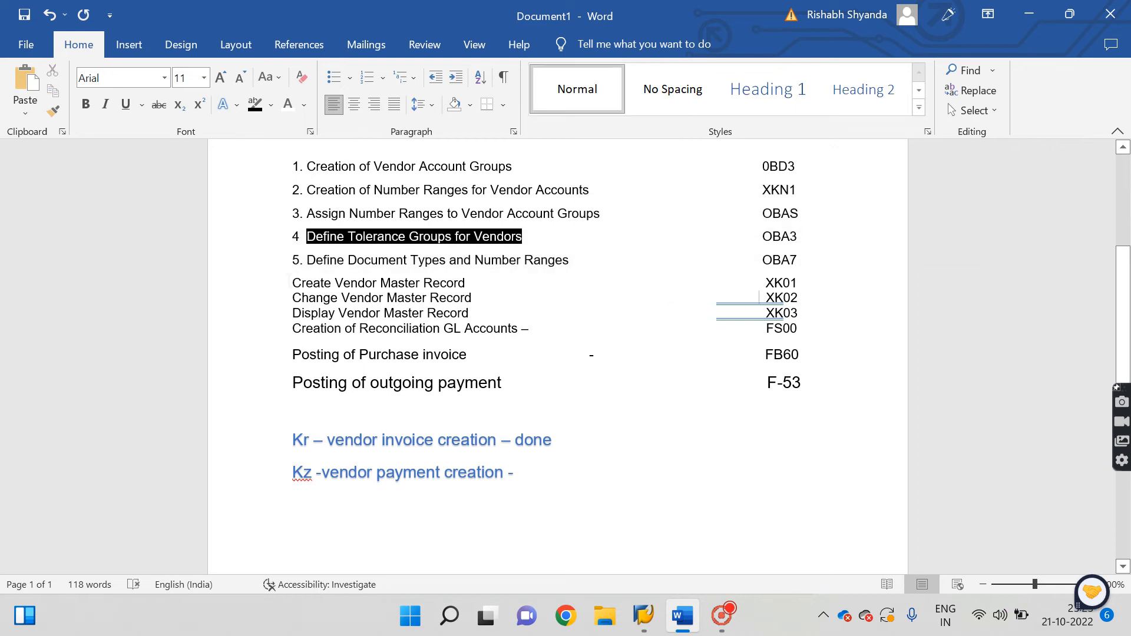
pyautogui.moveTo(293, 282); pyautogui.dragTo(812, 289)
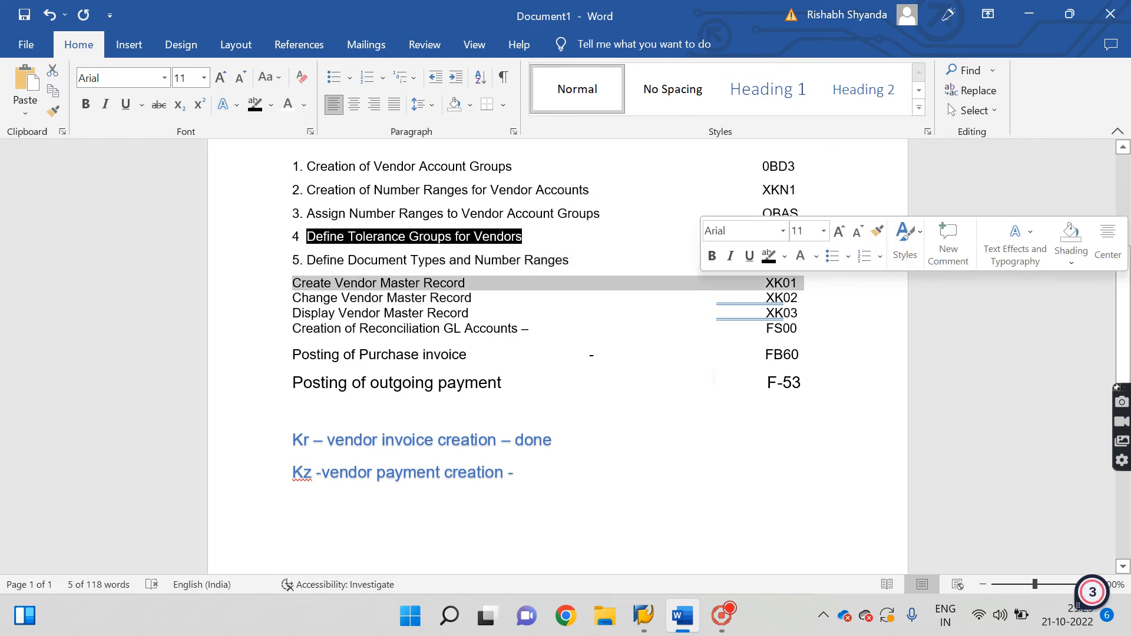
pyautogui.moveTo(644, 616)
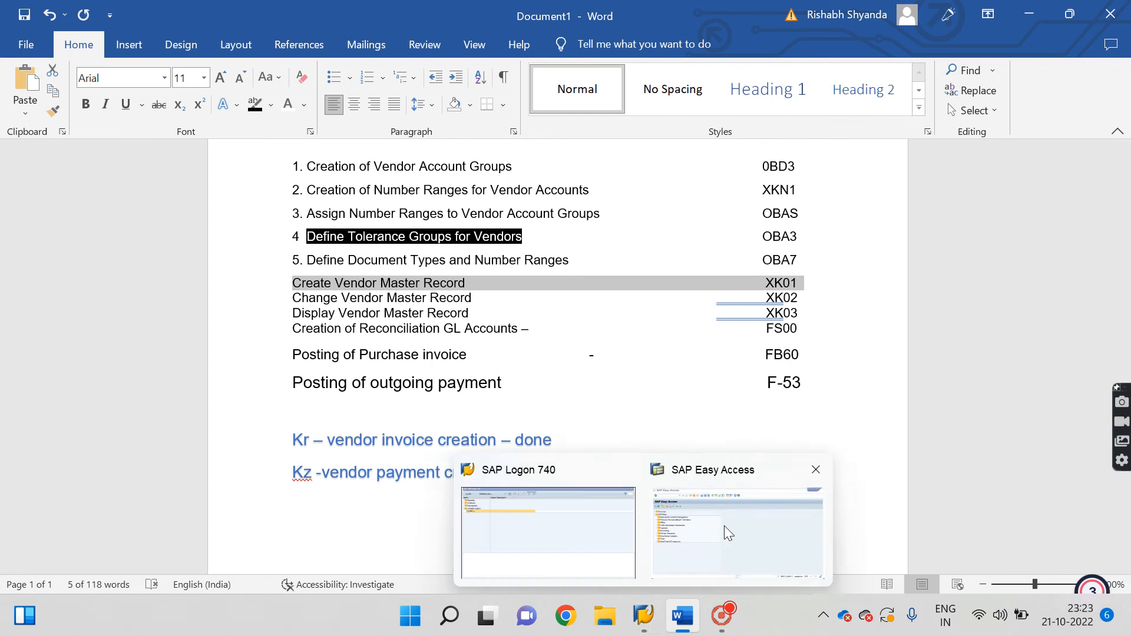
pyautogui.click(724, 526)
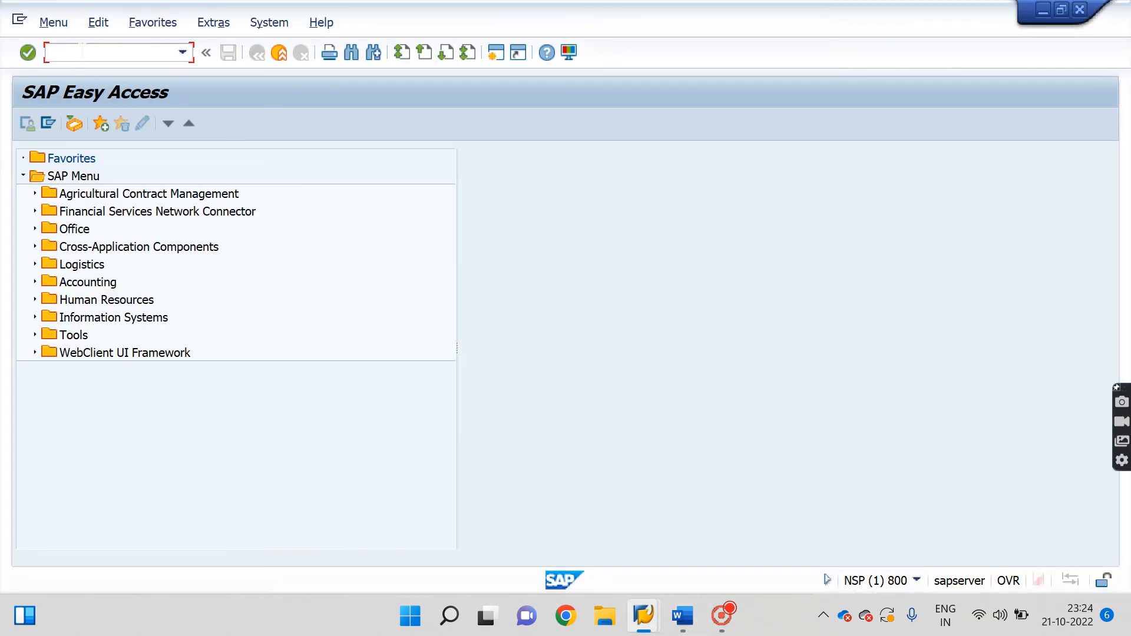
# Run XK01 and start a vendor in company code 4467 with account group 44IT.
pyautogui.write('xk01')
pyautogui.press('Return')
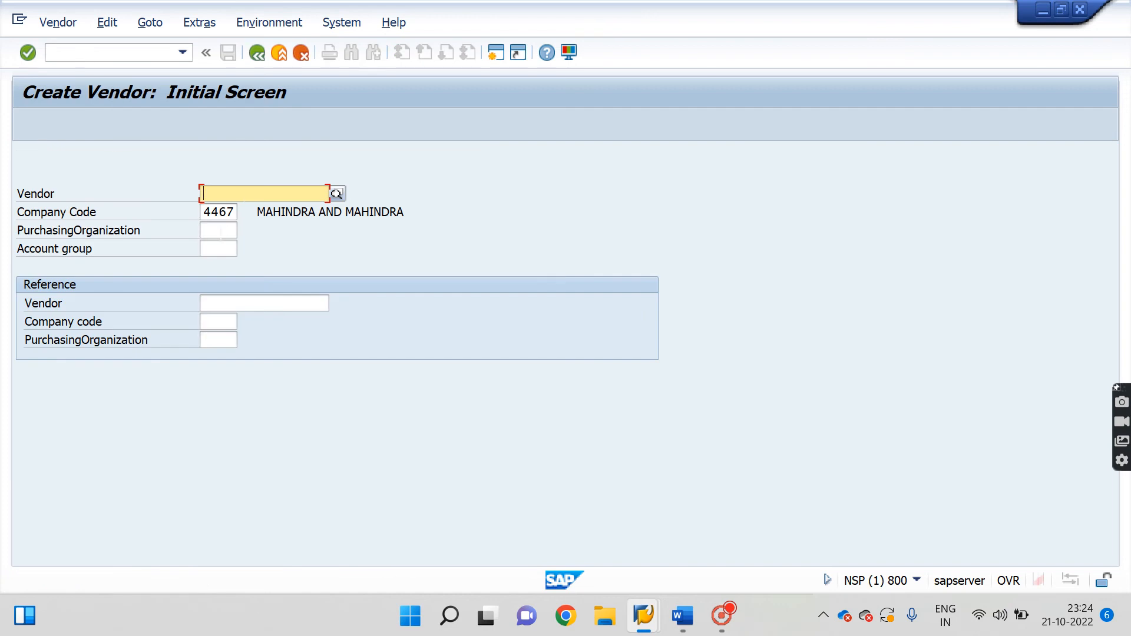
pyautogui.click(219, 230)
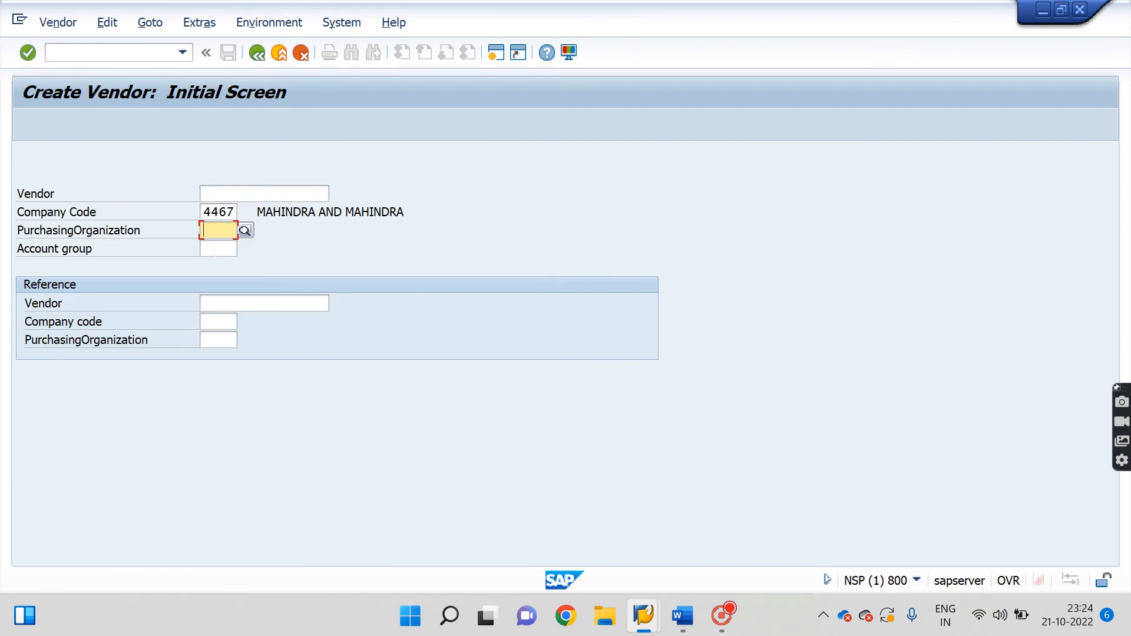
pyautogui.click(221, 250)
pyautogui.write('44')
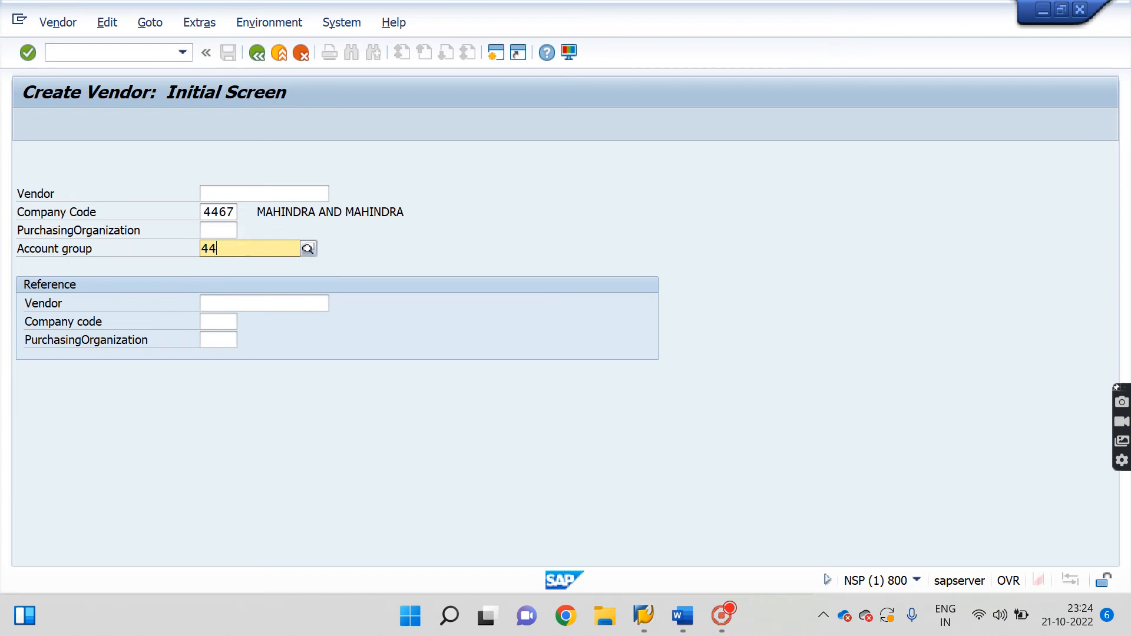
pyautogui.write('it')
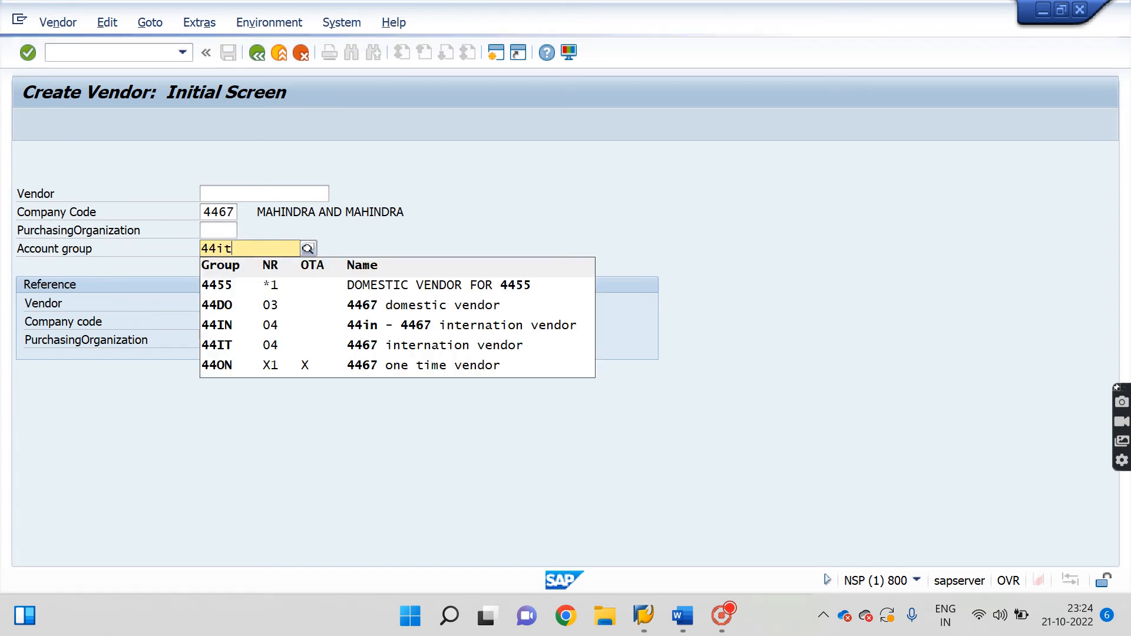
pyautogui.press('Return')
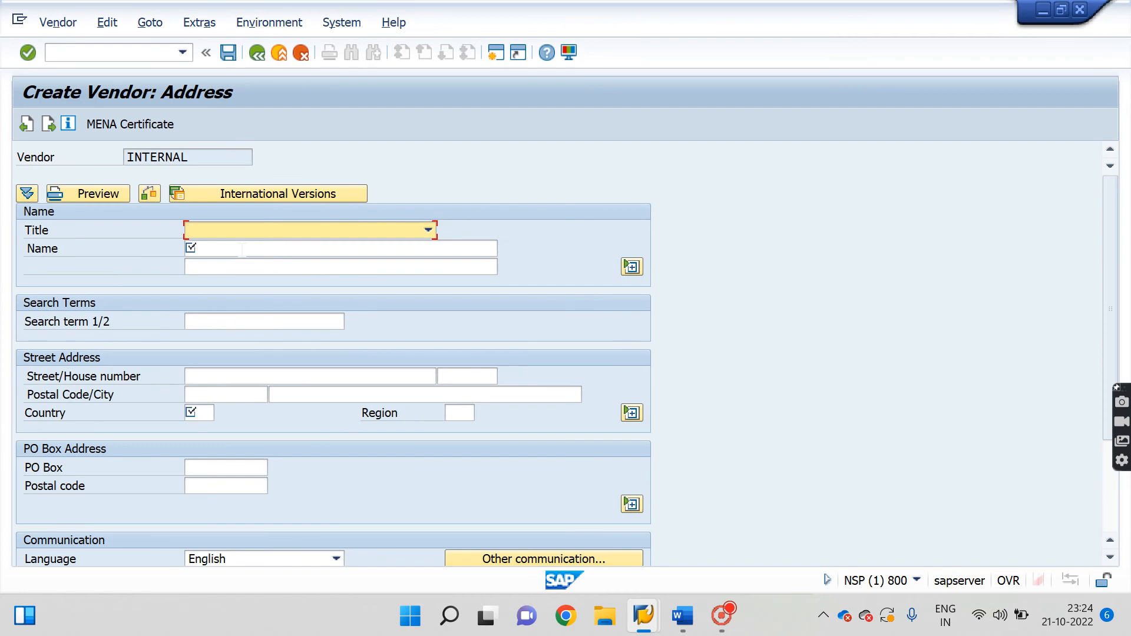
# Set title Company and enter 'vimal ltd' as name, second name line and search term.
pyautogui.click(263, 231)
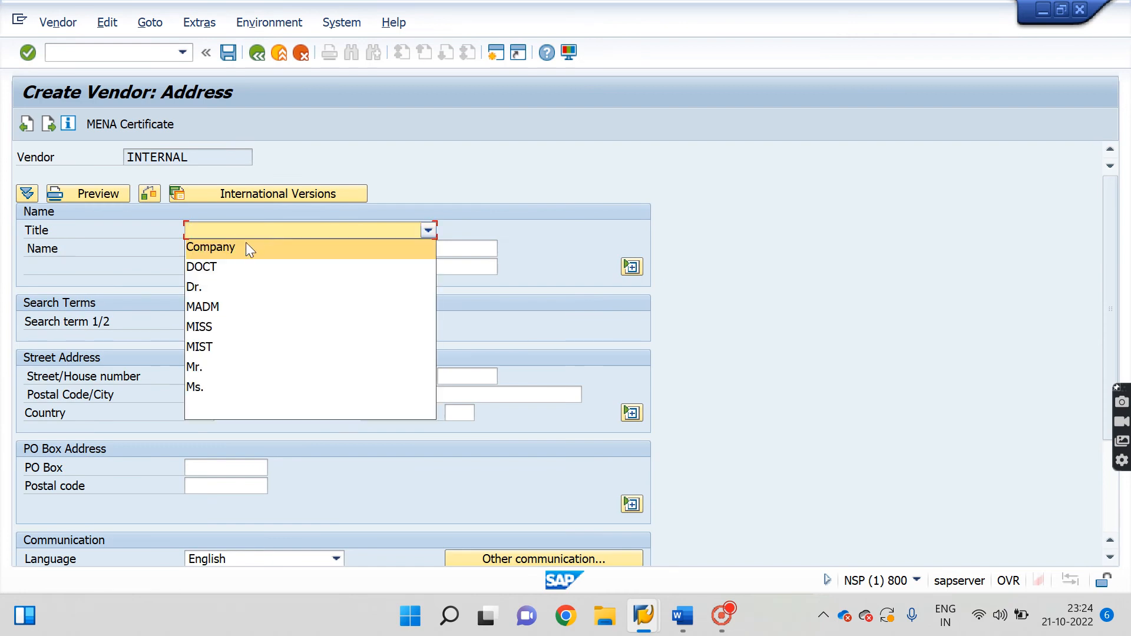
pyautogui.click(238, 250)
pyautogui.click(260, 247)
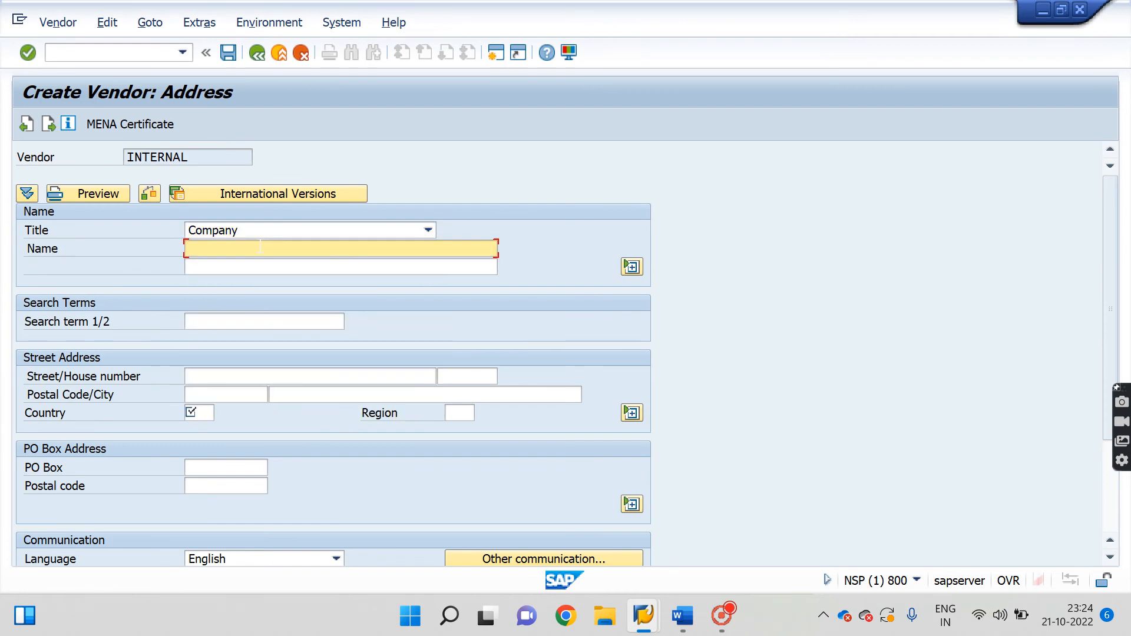
pyautogui.write('himansh')
pyautogui.press('BackSpace')
pyautogui.press('BackSpace')
pyautogui.press('BackSpace')
pyautogui.press('BackSpace')
pyautogui.press('BackSpace')
pyautogui.press('BackSpace')
pyautogui.press('BackSpace')
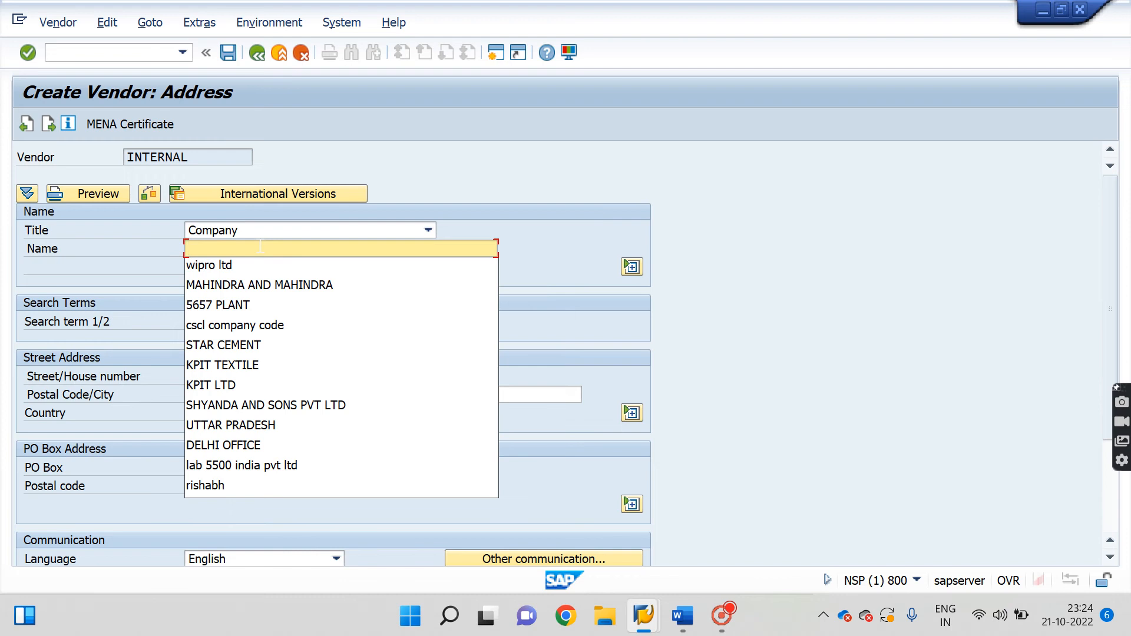
pyautogui.write('vimal l')
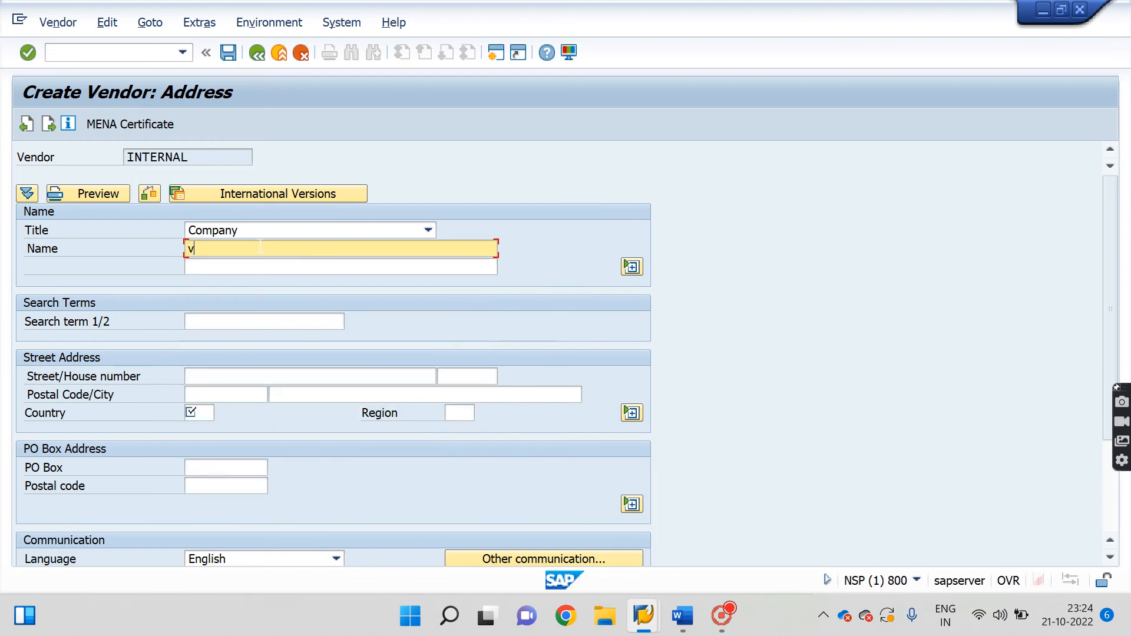
pyautogui.write('td')
pyautogui.hotkey('shift', 'Left')
pyautogui.hotkey('shift', 'Left')
pyautogui.hotkey('shift', 'Left')
pyautogui.hotkey('shift', 'Left')
pyautogui.hotkey('shift', 'Left')
pyautogui.hotkey('shift', 'Left')
pyautogui.hotkey('shift', 'Left')
pyautogui.hotkey('shift', 'Left')
pyautogui.hotkey('shift', 'Left')
pyautogui.hotkey('ctrl', 'c')
pyautogui.press('Tab')
pyautogui.hotkey('ctrl', 'v')
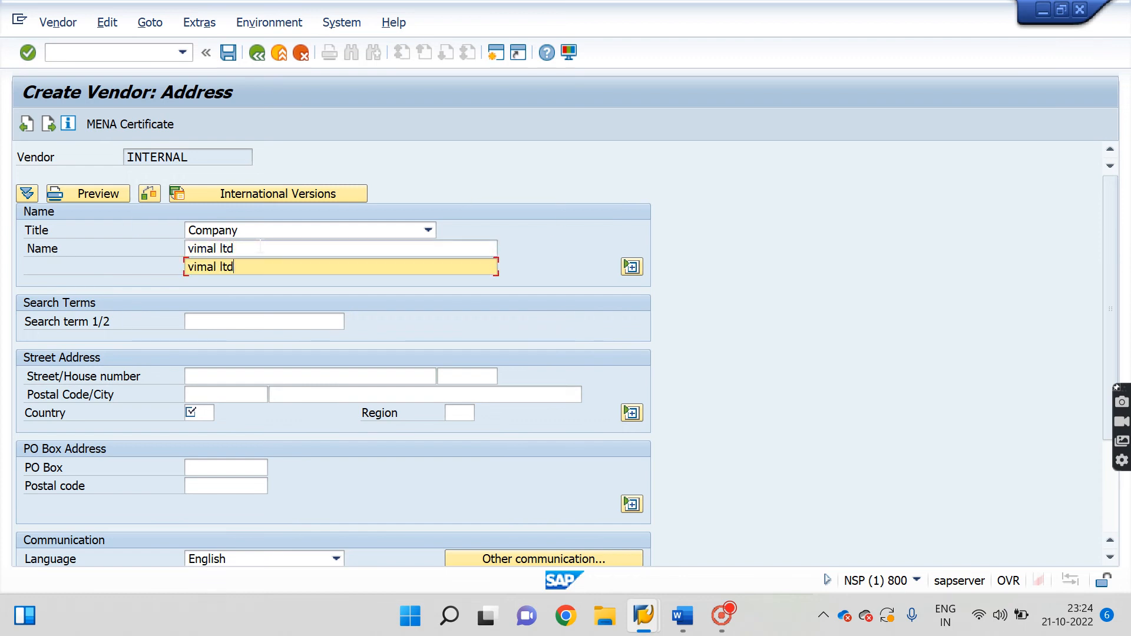
pyautogui.press('Tab')
pyautogui.hotkey('ctrl', 'v')
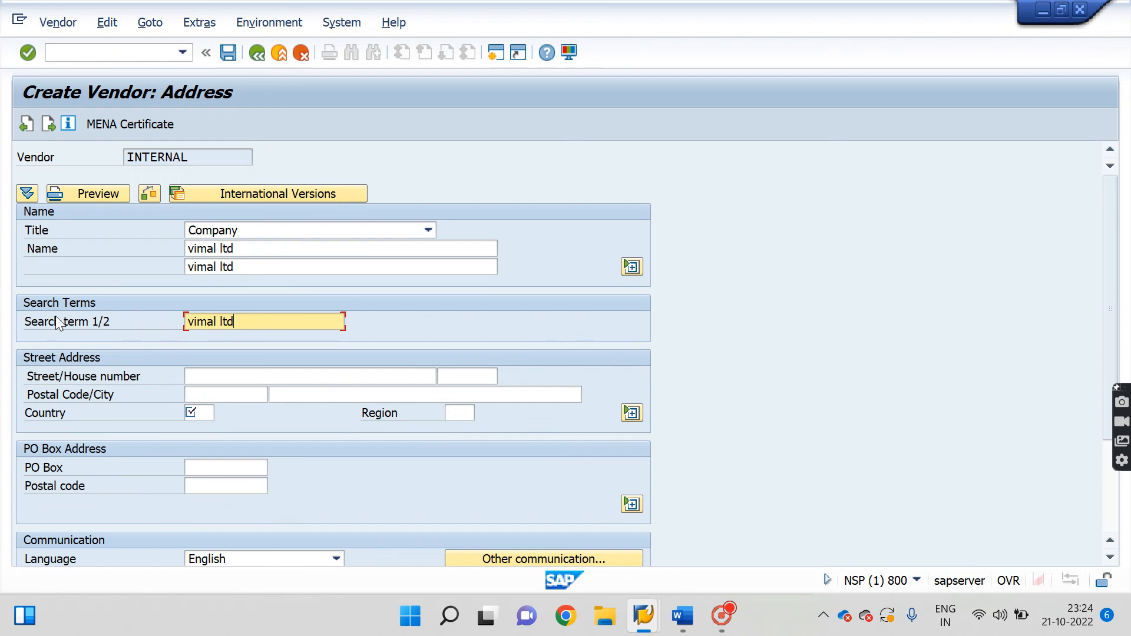
pyautogui.press('Return')
pyautogui.moveTo(234, 321); pyautogui.dragTo(177, 322)
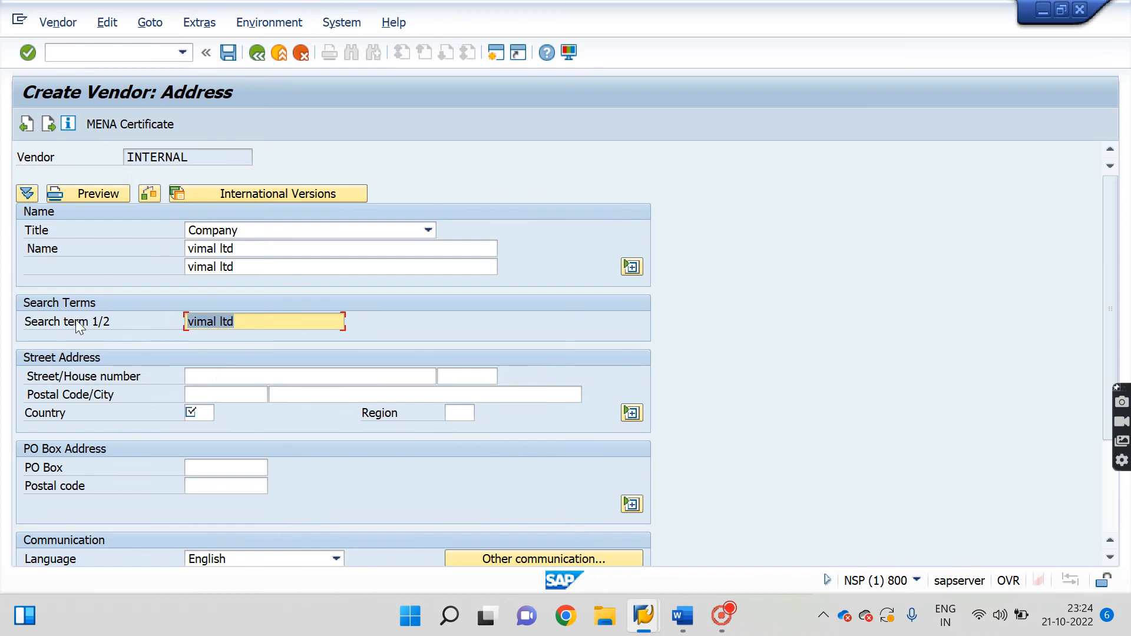
# Enter the address: street 123, postal code 110092, city delhi, country IN.
pyautogui.click(242, 377)
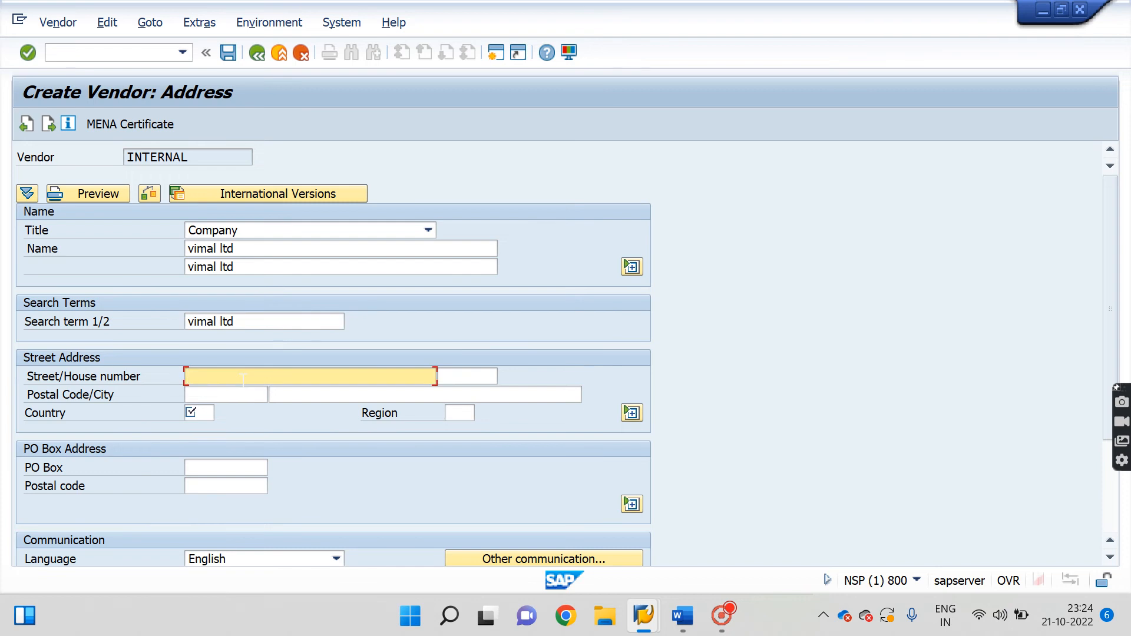
pyautogui.write('123')
pyautogui.press('Tab')
pyautogui.write('110092')
pyautogui.press('Tab')
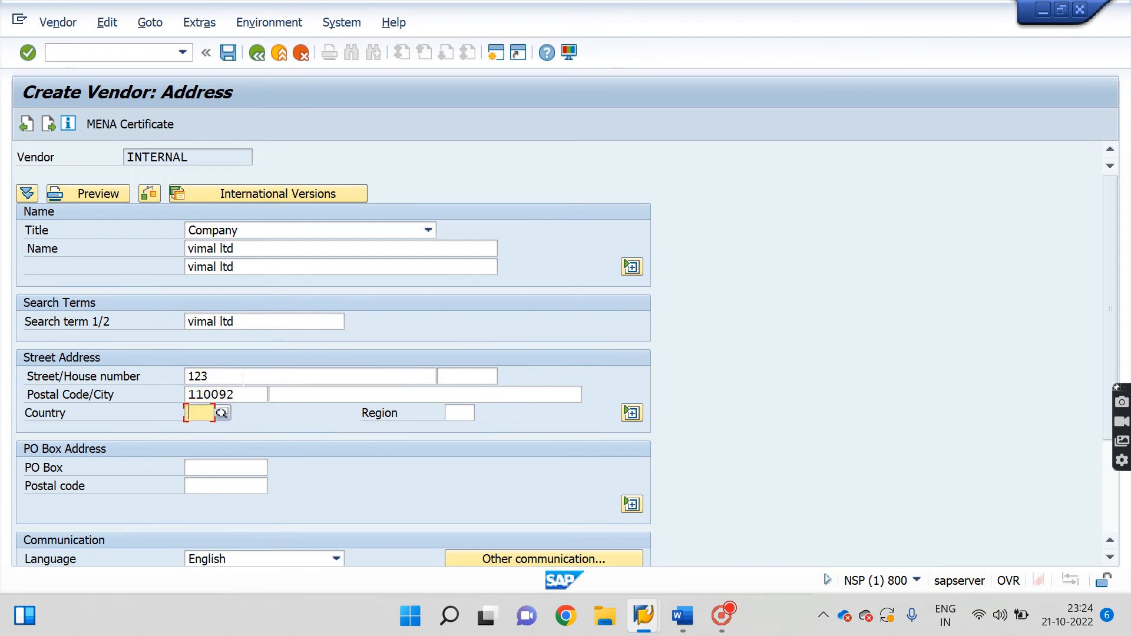
pyautogui.write('IN')
pyautogui.click(320, 393)
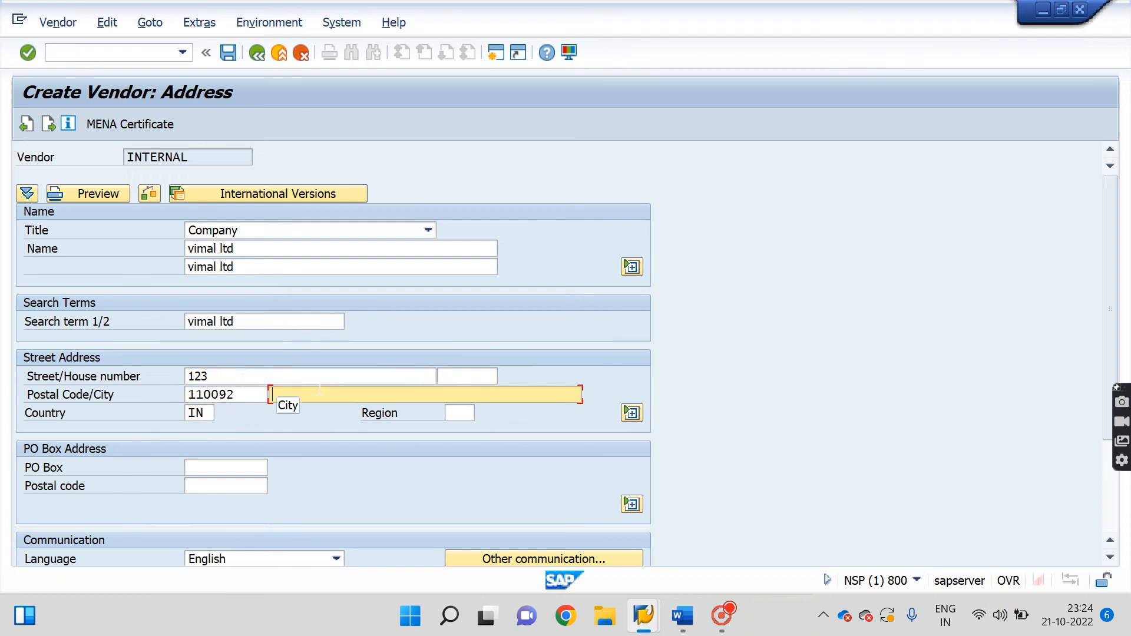
pyautogui.write('delhi')
pyautogui.press('Tab')
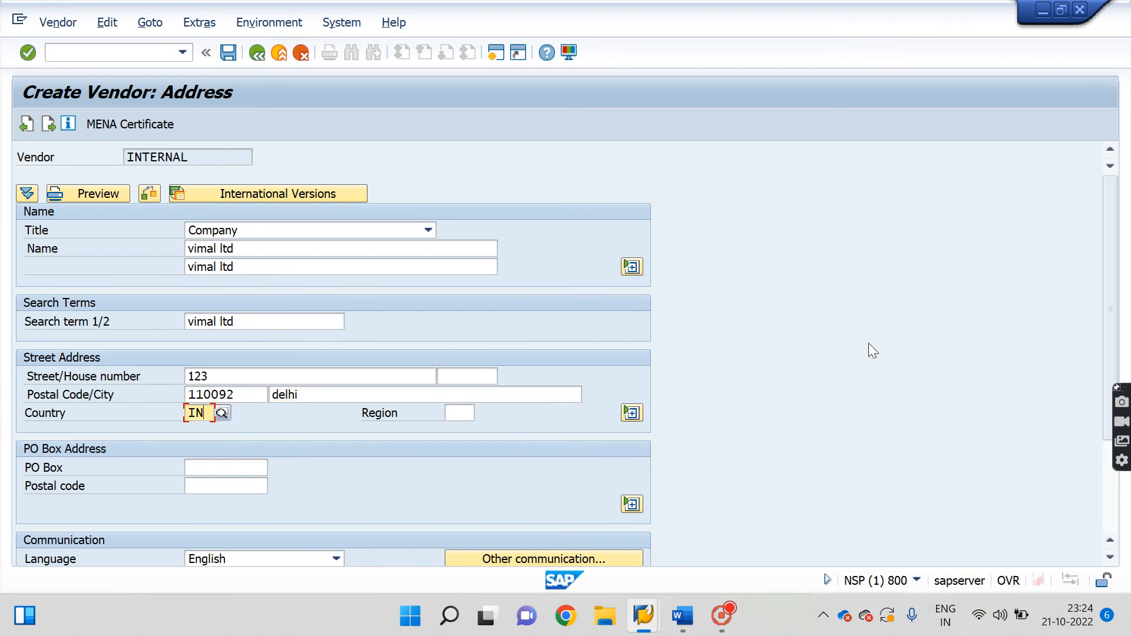
pyautogui.moveTo(1125, 279); pyautogui.dragTo(1119, 282)
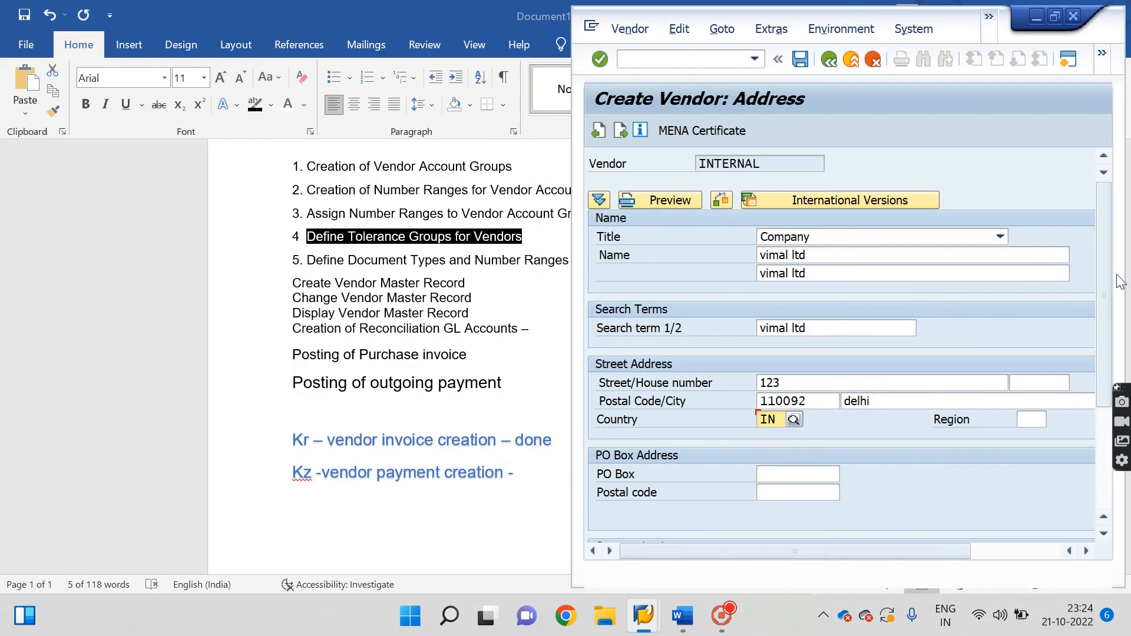
pyautogui.click(1055, 14)
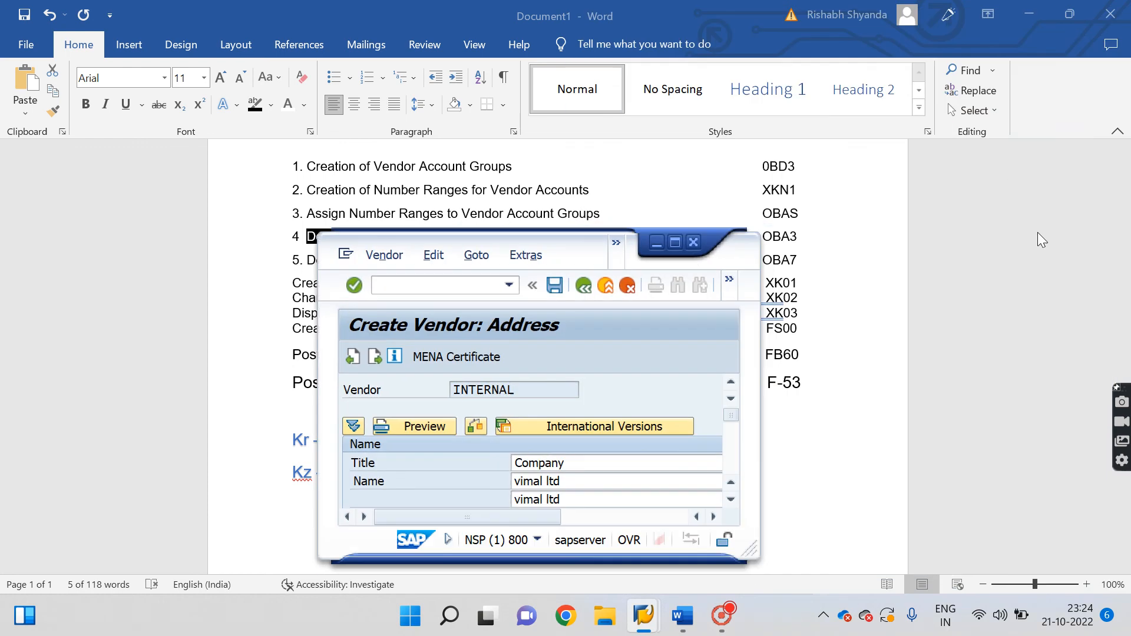
pyautogui.click(676, 235)
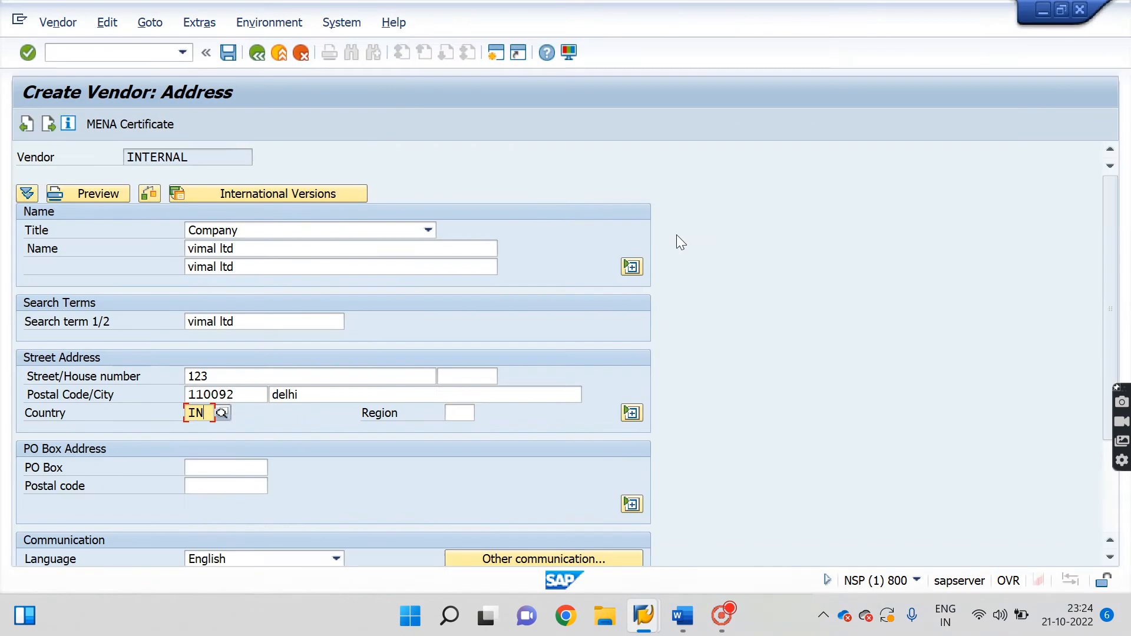
# Enter the vendor's telephone and mobile numbers and accept the address data.
pyautogui.scroll(-3, 1111, 259)
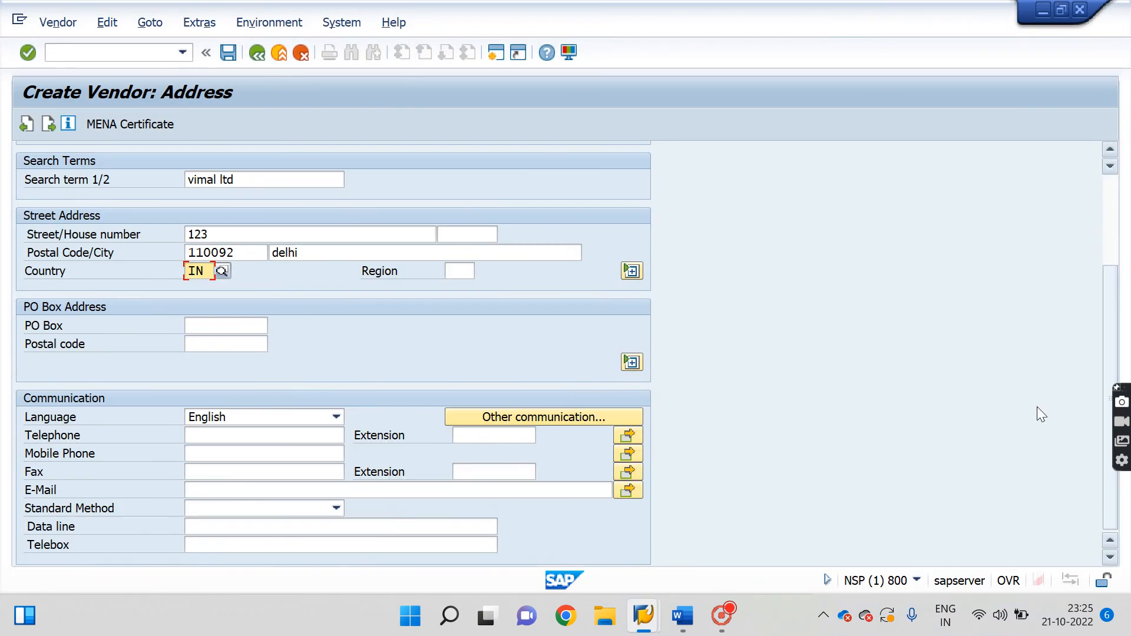
pyautogui.click(204, 439)
pyautogui.write('677889765')
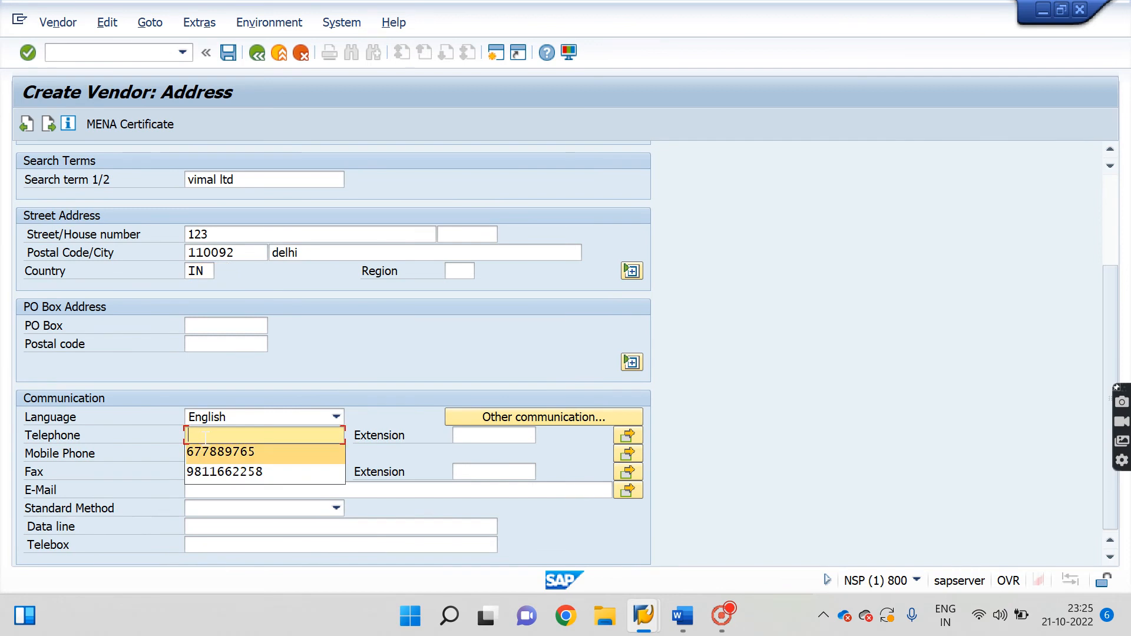
pyautogui.press('Tab')
pyautogui.press('Down')
pyautogui.press('Down')
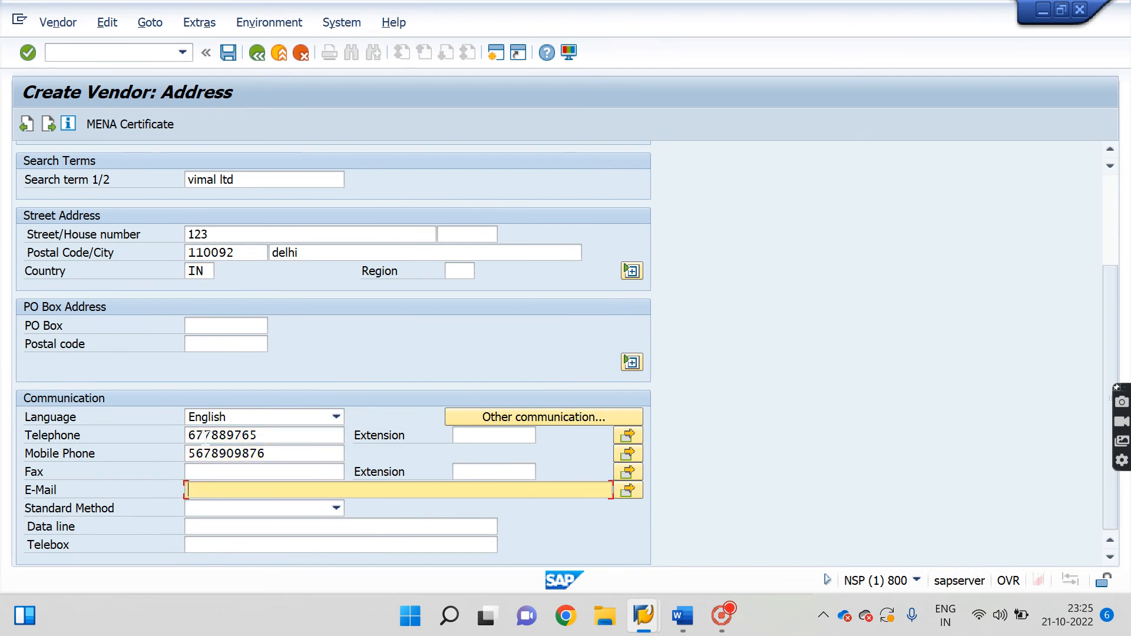
pyautogui.press('Up')
pyautogui.press('Down')
pyautogui.press('Return')
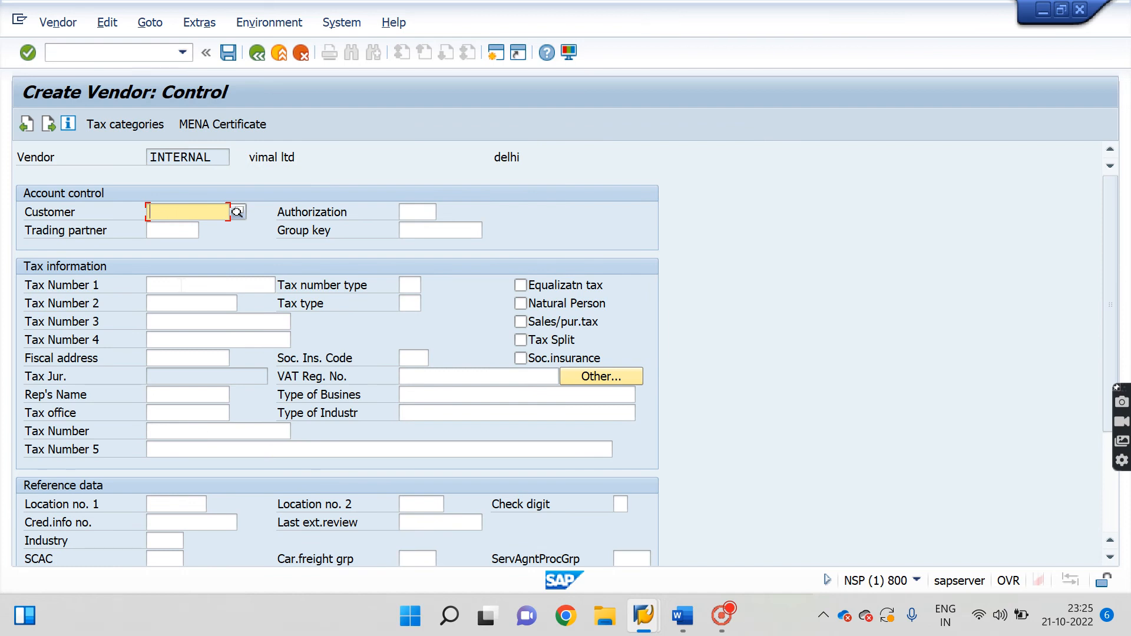
# On Payment transactions, add a bank row with country IN, the bank key, account number and holder vimal.
pyautogui.press('Return')
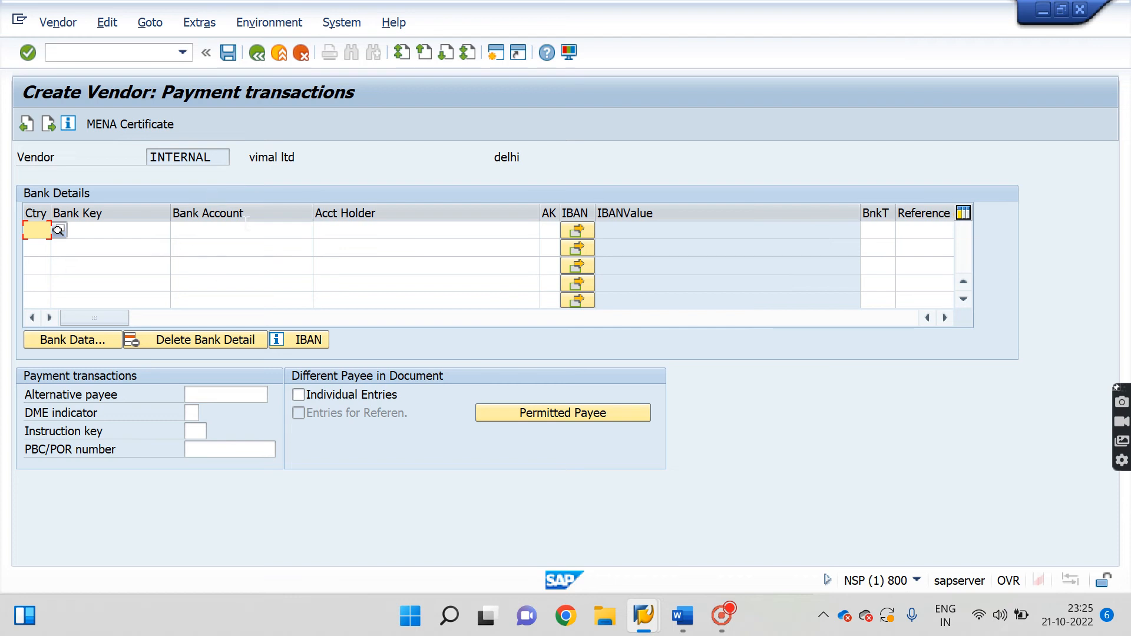
pyautogui.click(139, 231)
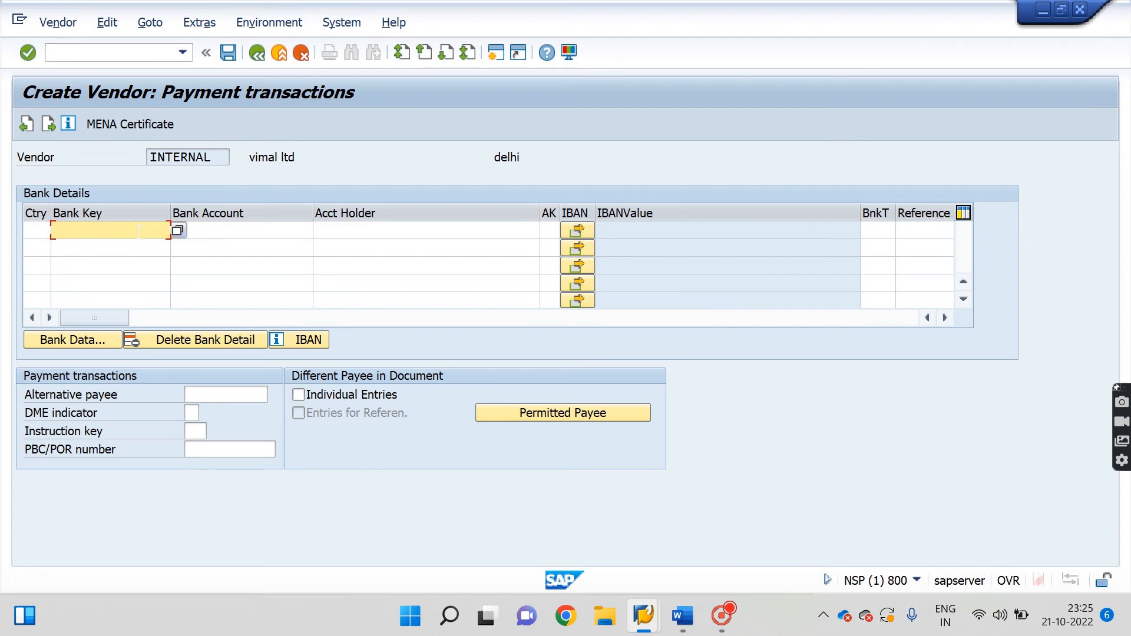
pyautogui.click(37, 230)
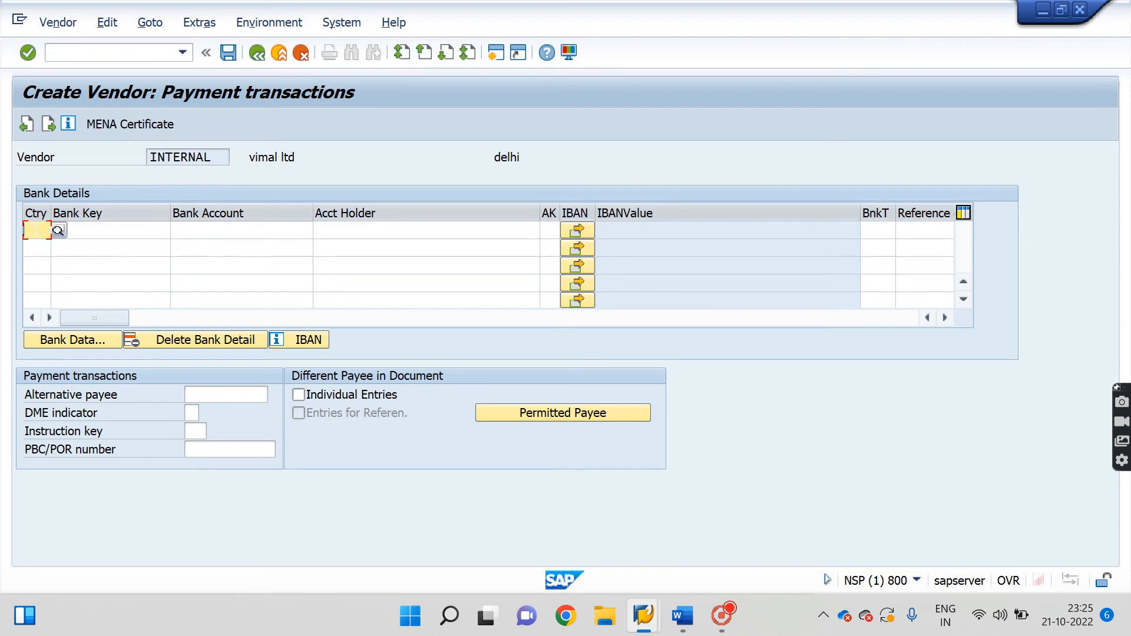
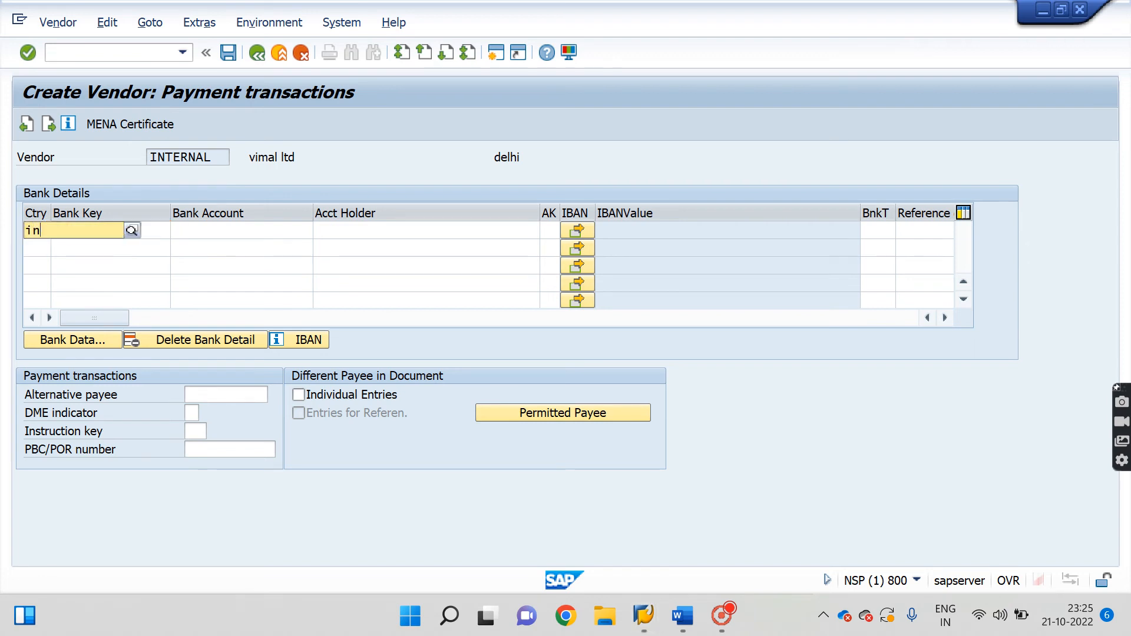
pyautogui.press('Down')
pyautogui.press('Return')
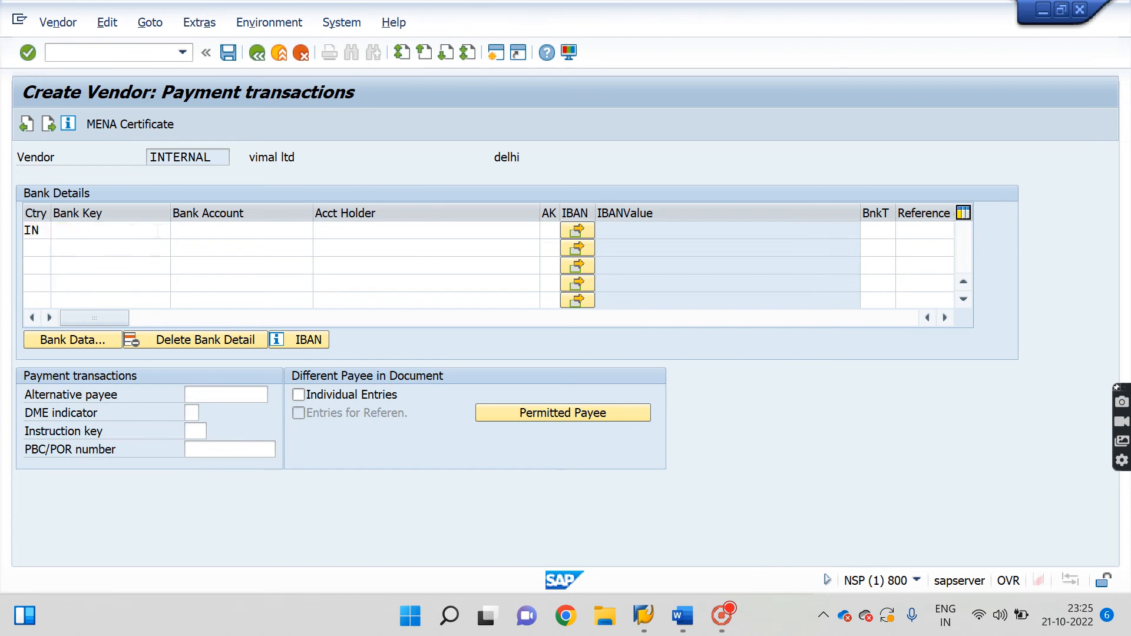
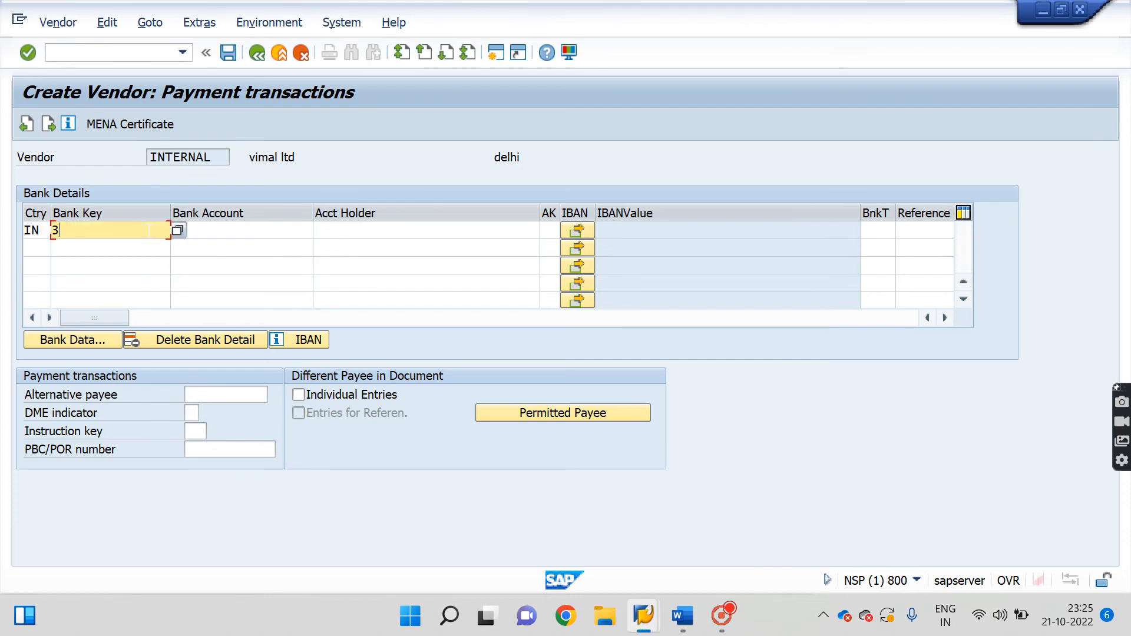
pyautogui.click(259, 227)
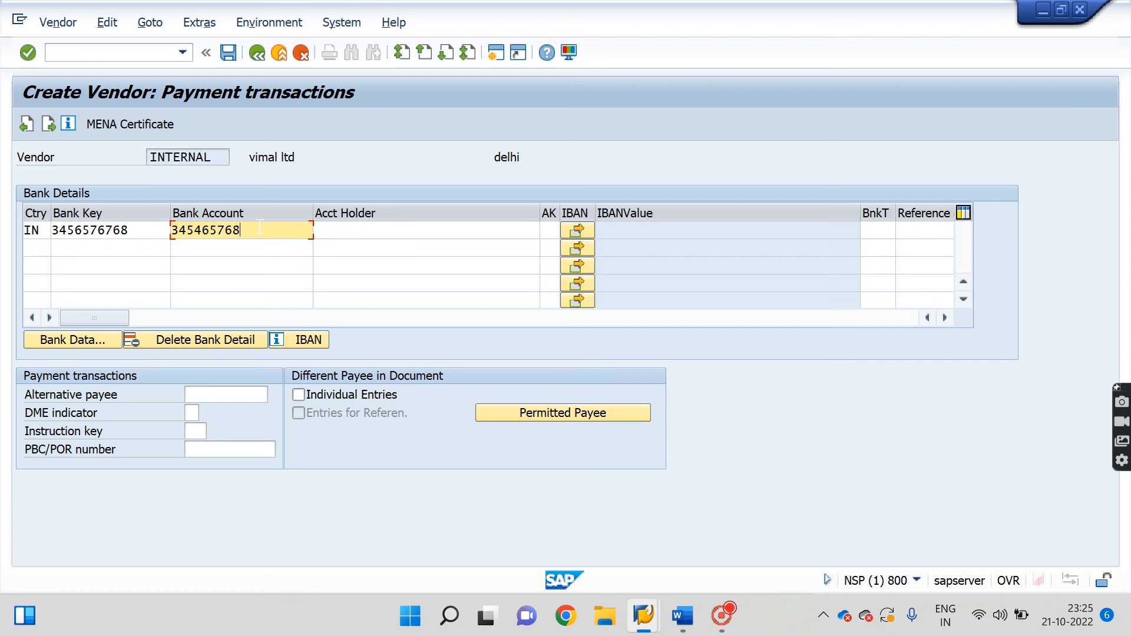
pyautogui.click(363, 228)
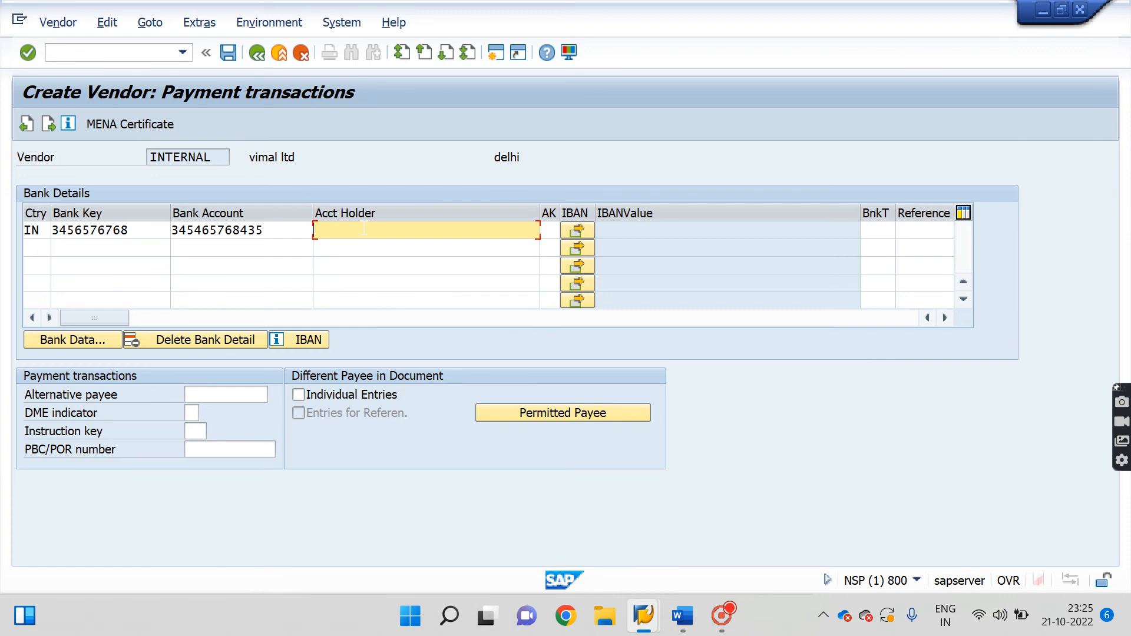
pyautogui.write('vimal')
# Name the bank 'hdfc bank' and set its region to 30 Delhi.
pyautogui.click(77, 338)
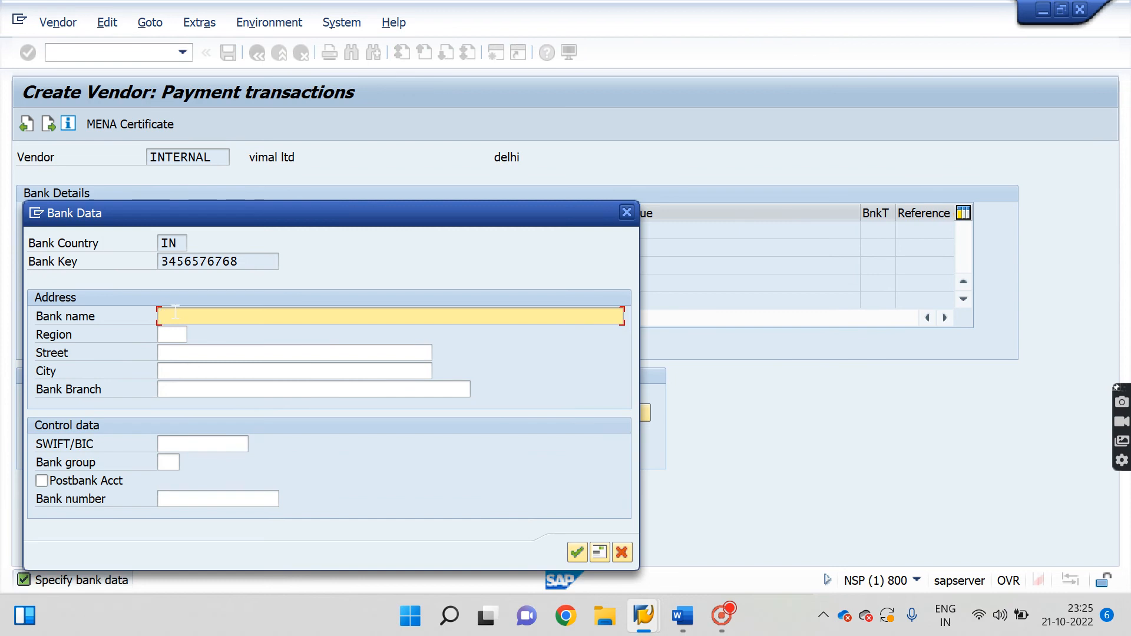
pyautogui.write('hdfc bank')
pyautogui.click(179, 334)
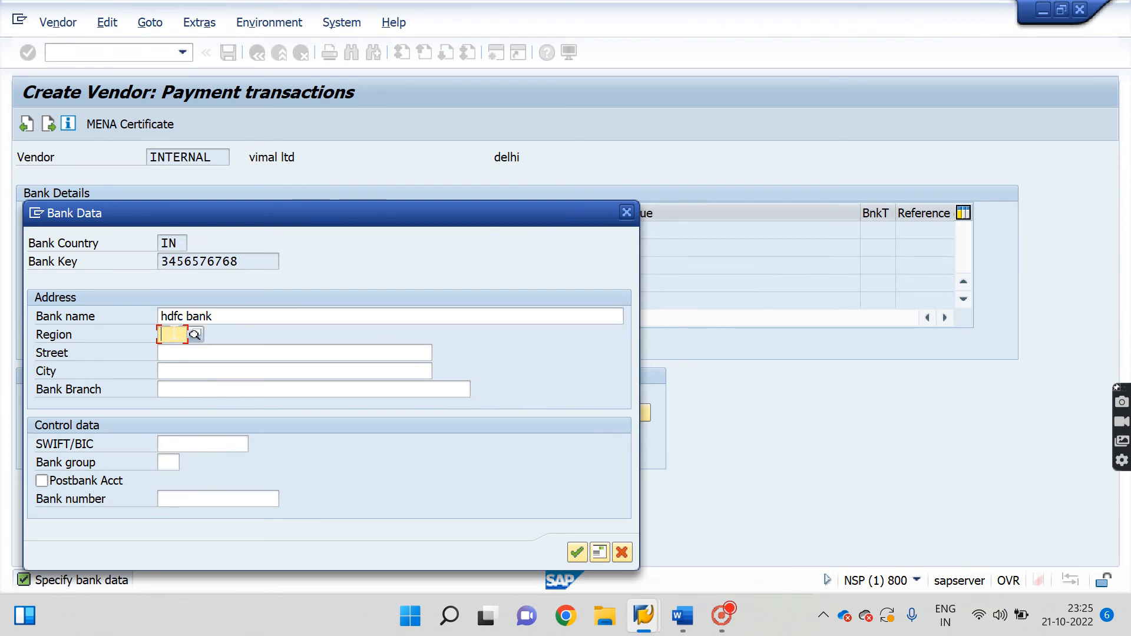
pyautogui.click(190, 332)
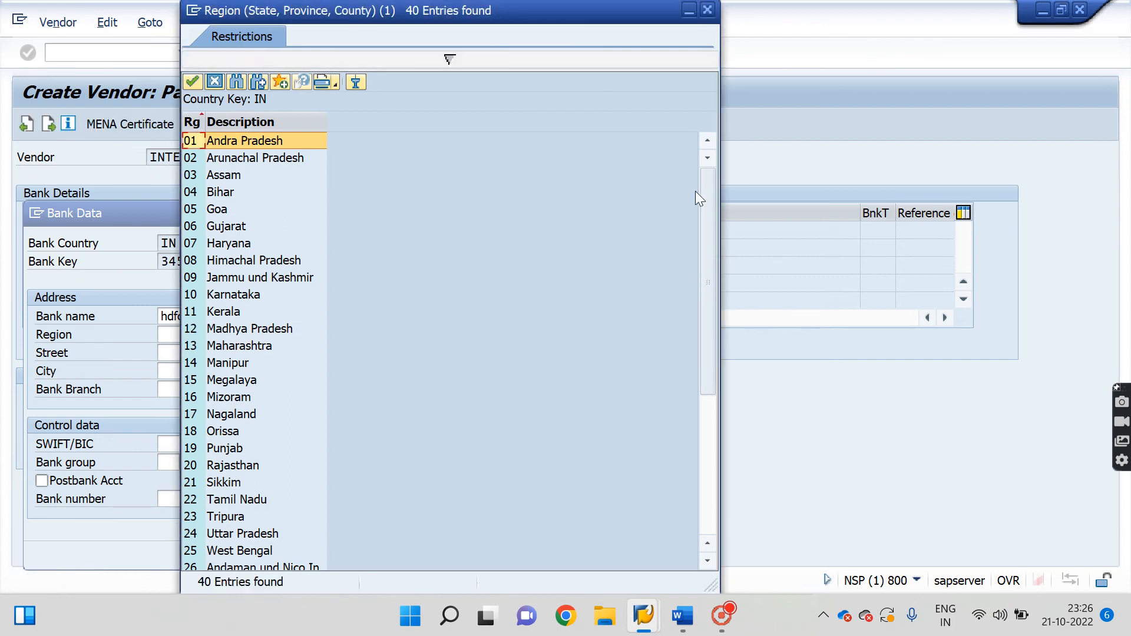
pyautogui.moveTo(706, 186); pyautogui.dragTo(701, 334)
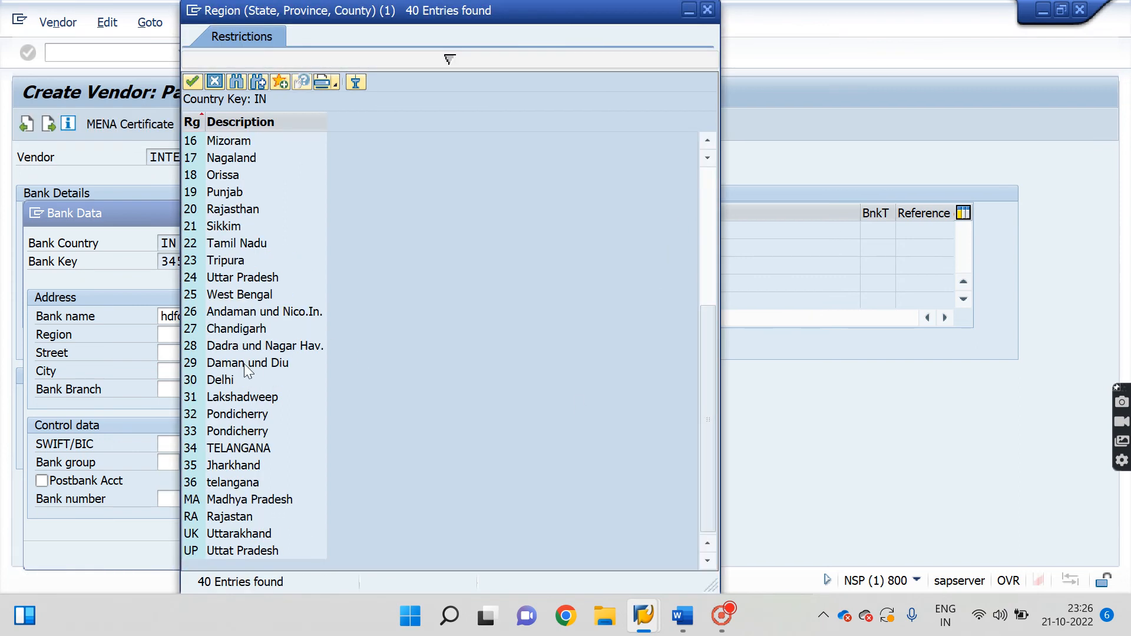
pyautogui.doubleClick(218, 382)
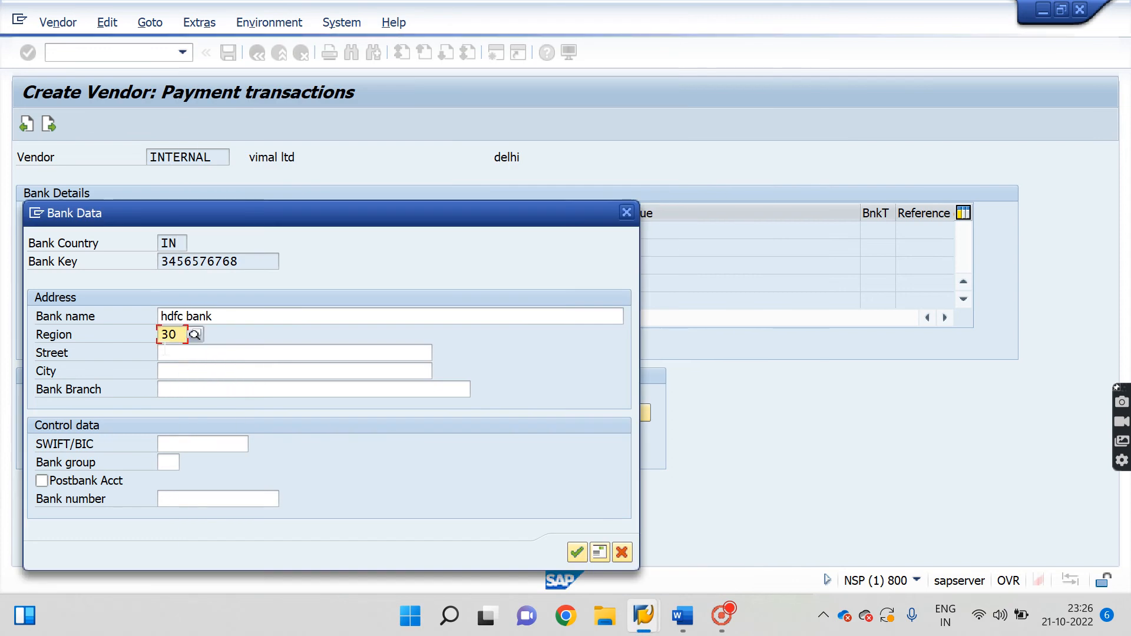
# Enter bank street 123, city delhi and branch veshali, then confirm the Bank Data dialog.
pyautogui.write('123')
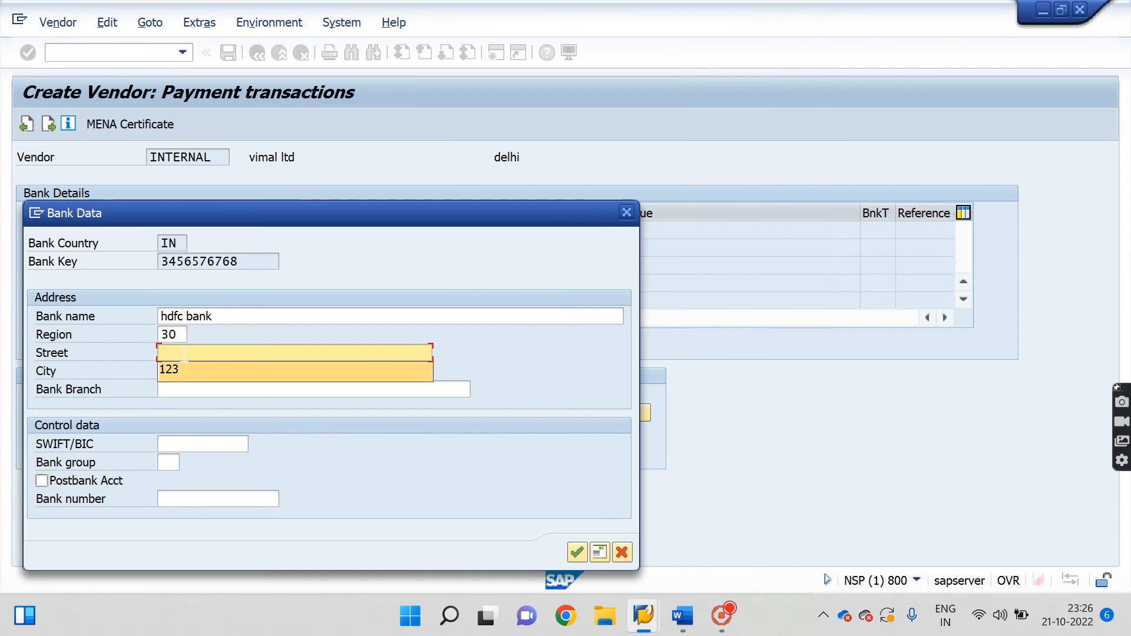
pyautogui.press('Tab')
pyautogui.press('Down')
pyautogui.press('Return')
pyautogui.press('Tab')
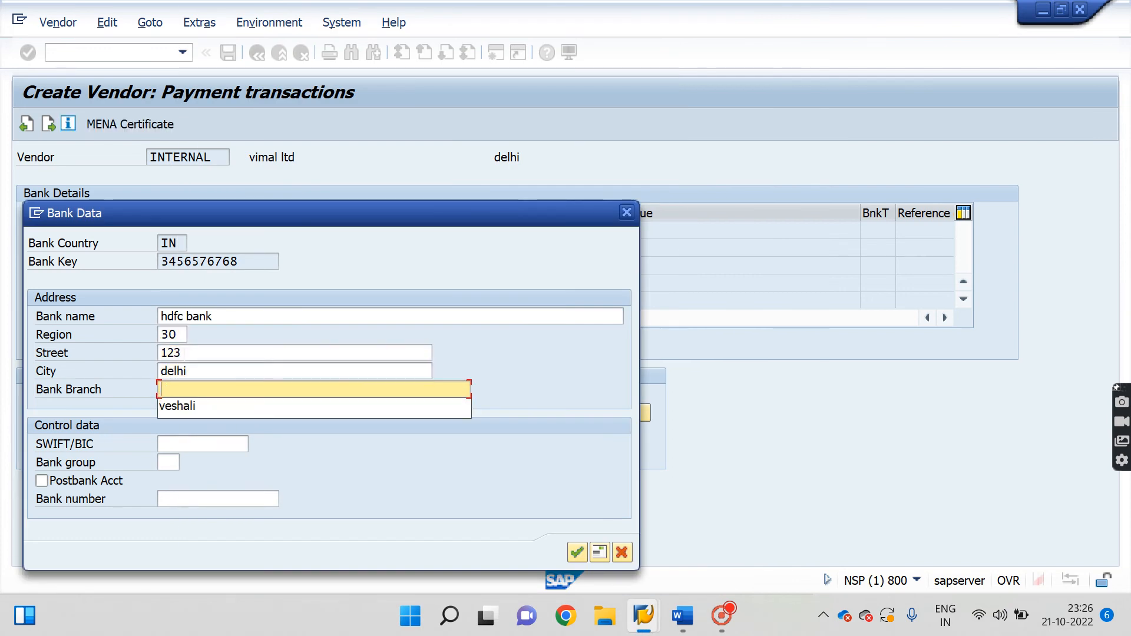
pyautogui.press('Down')
pyautogui.press('Return')
pyautogui.press('Return')
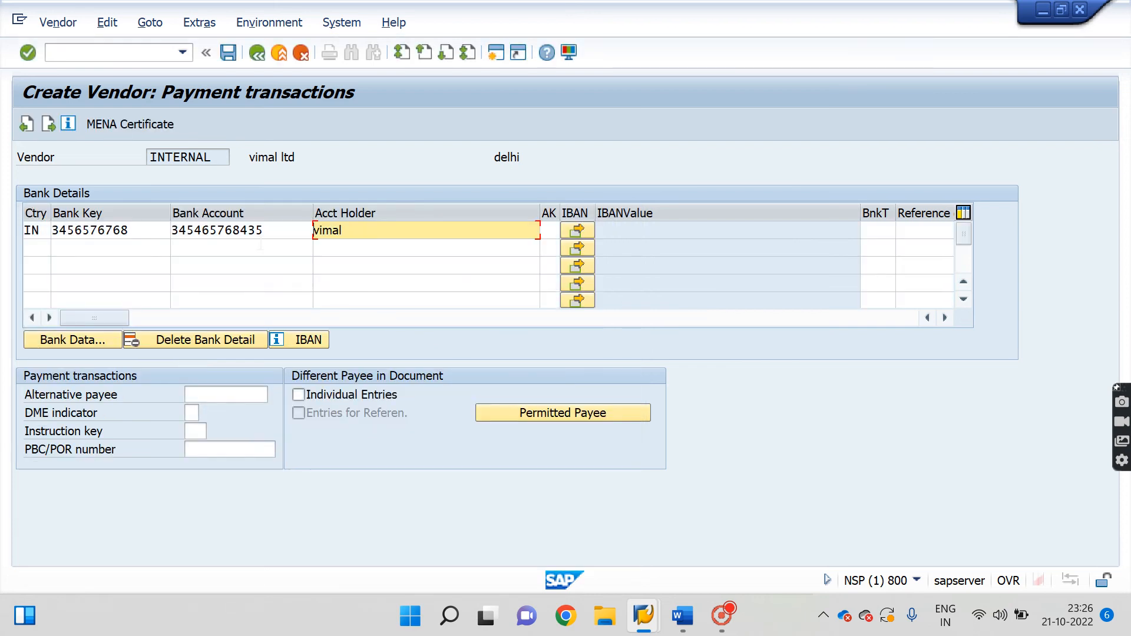
pyautogui.press('Return')
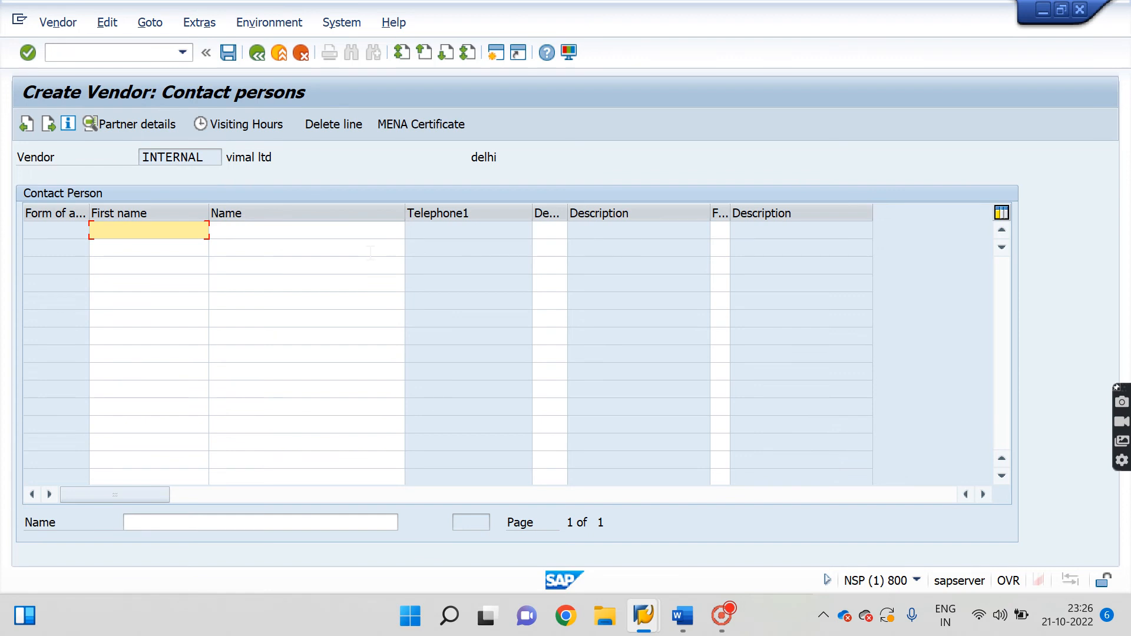
# Skip the empty Contact persons screen to reach Accounting information for company code 4467.
pyautogui.press('Return')
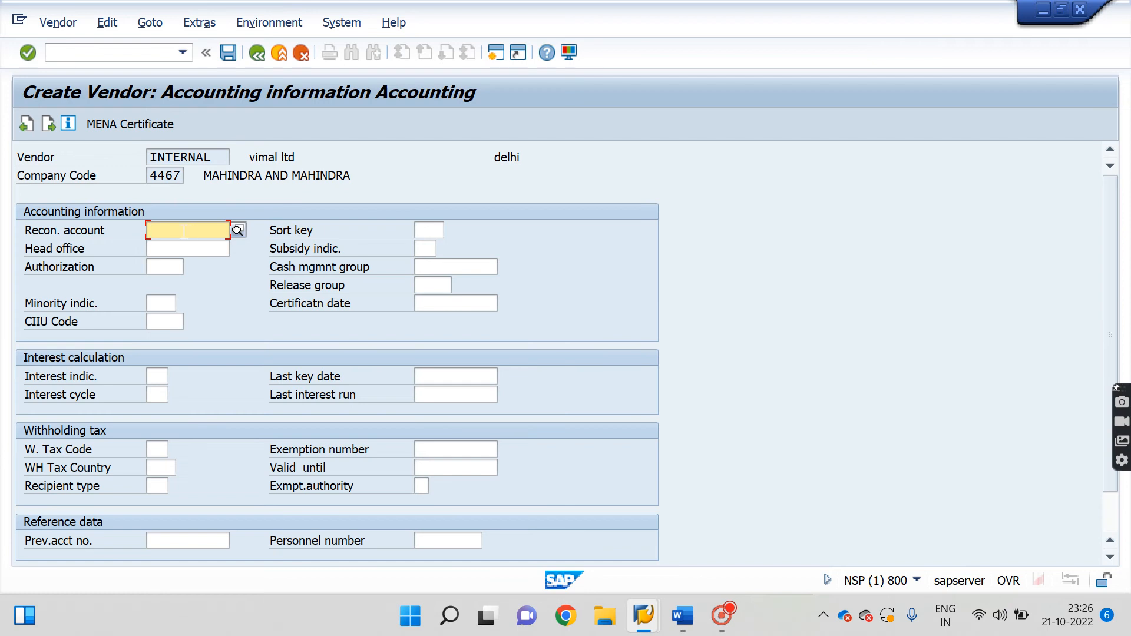
pyautogui.moveTo(644, 616)
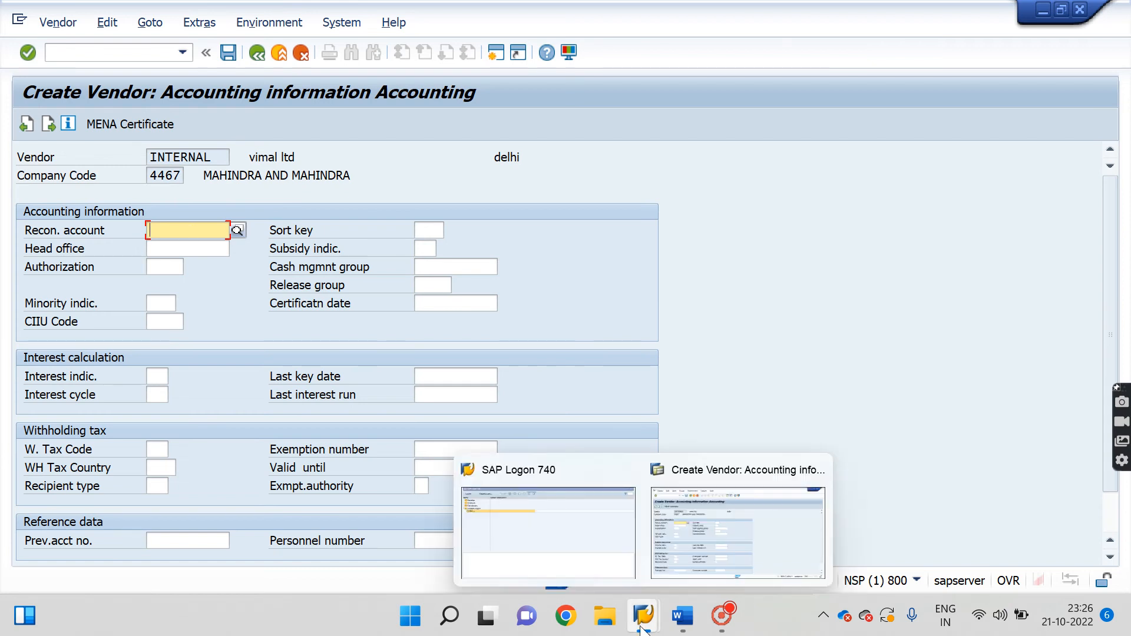
pyautogui.click(723, 521)
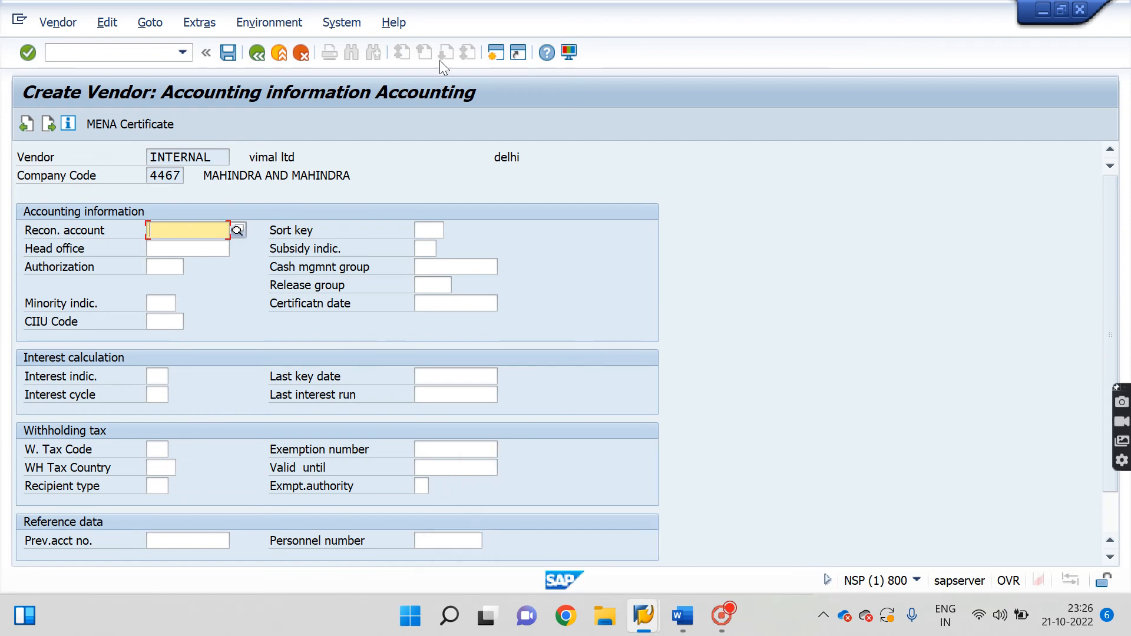
# In a new session, run FS00 and expand LIABILITIES in the account tree.
pyautogui.click(495, 52)
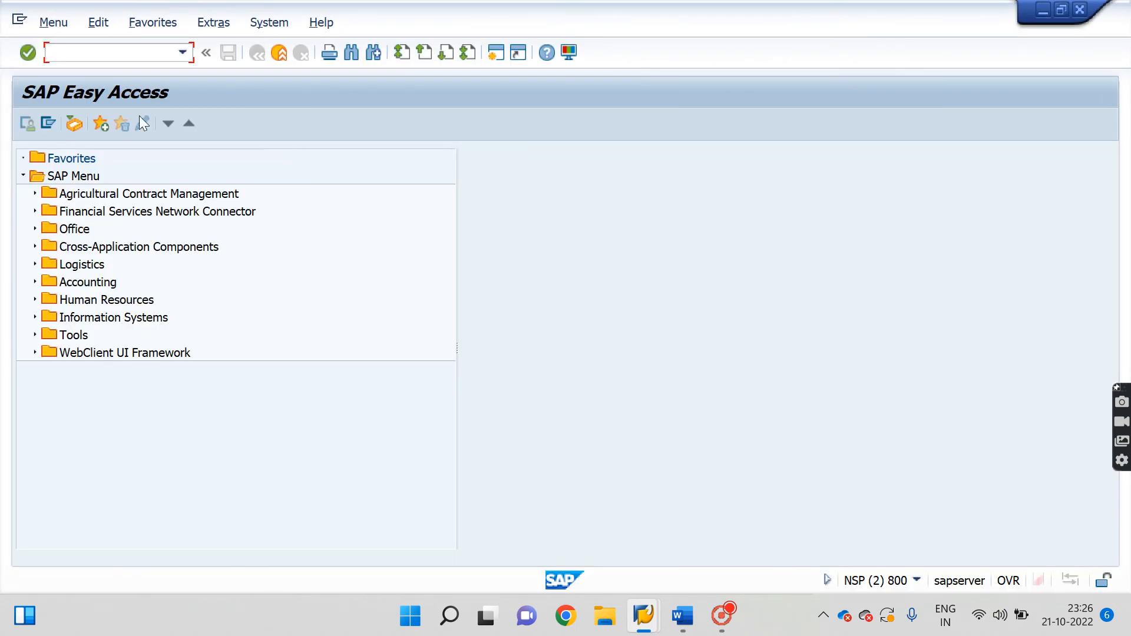
pyautogui.write('fs00')
pyautogui.press('Return')
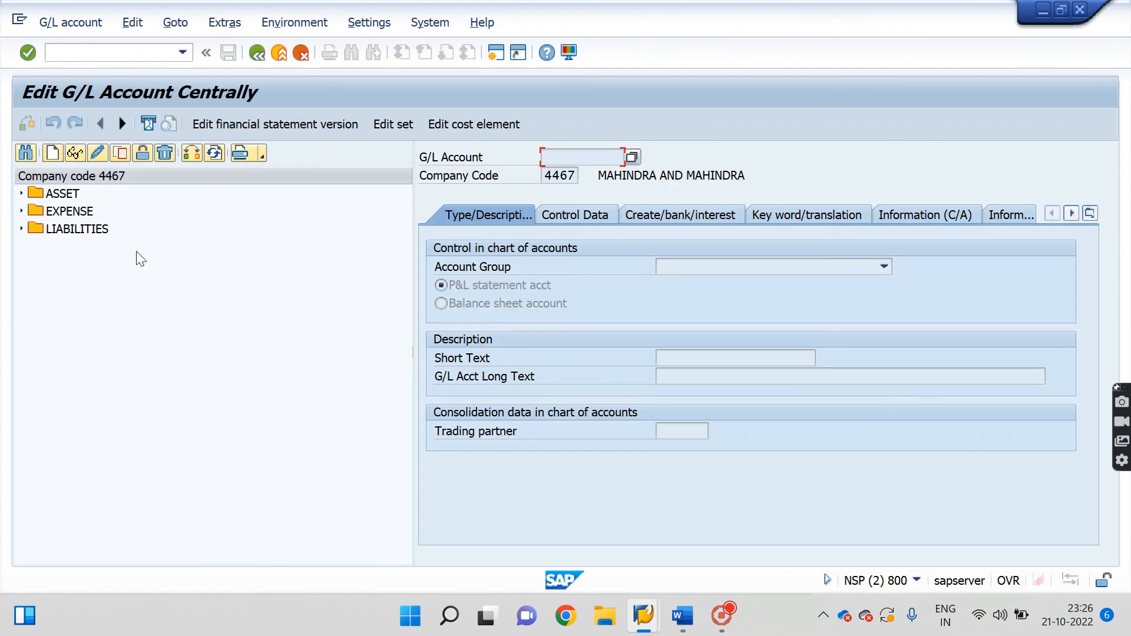
pyautogui.click(24, 230)
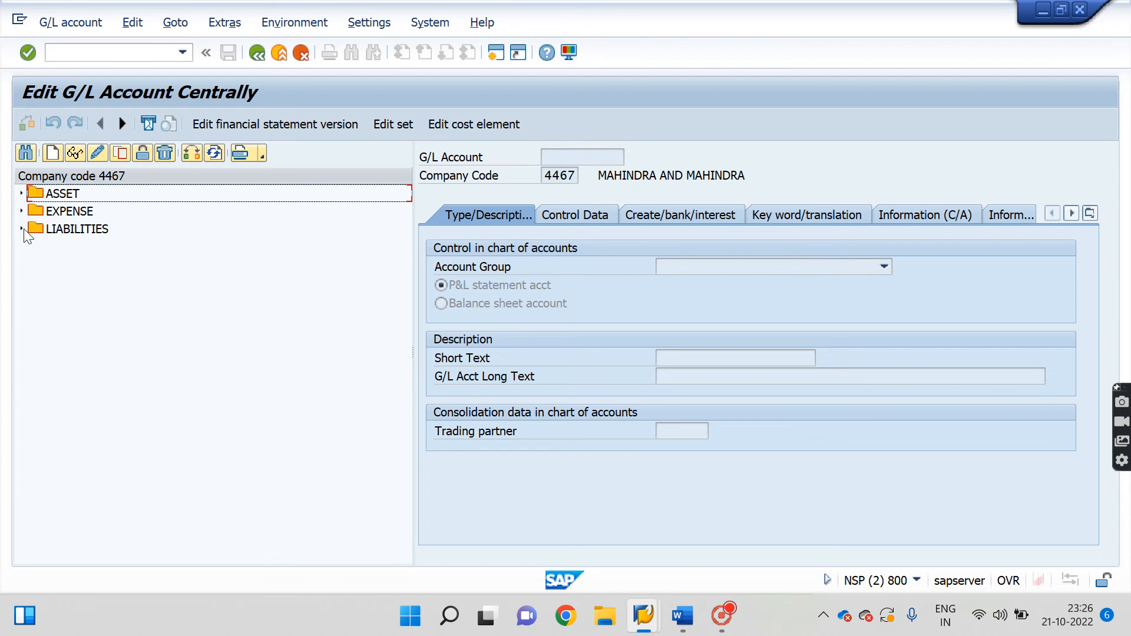
pyautogui.click(22, 230)
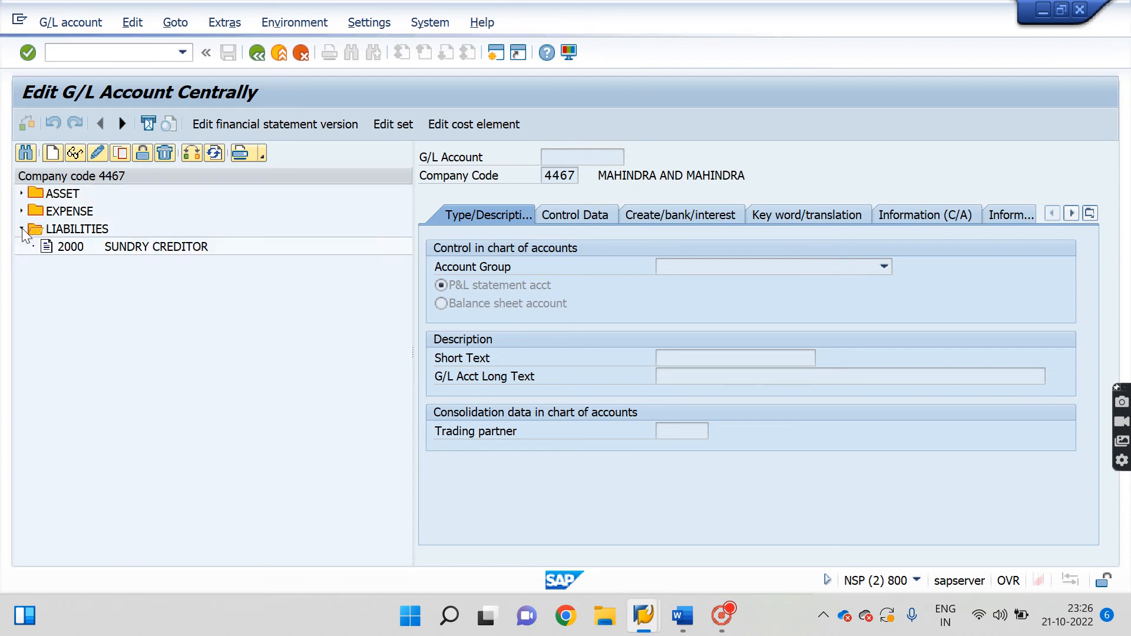
# Create G/L account 2001 for company code 4467.
pyautogui.click(52, 152)
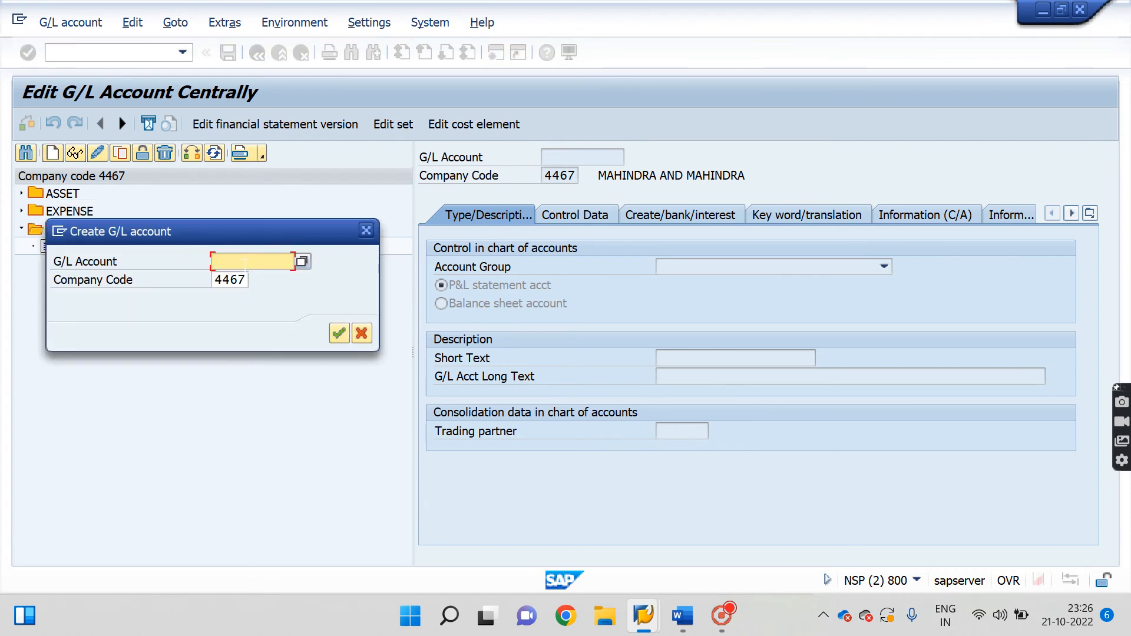
pyautogui.write('2001')
pyautogui.click(230, 280)
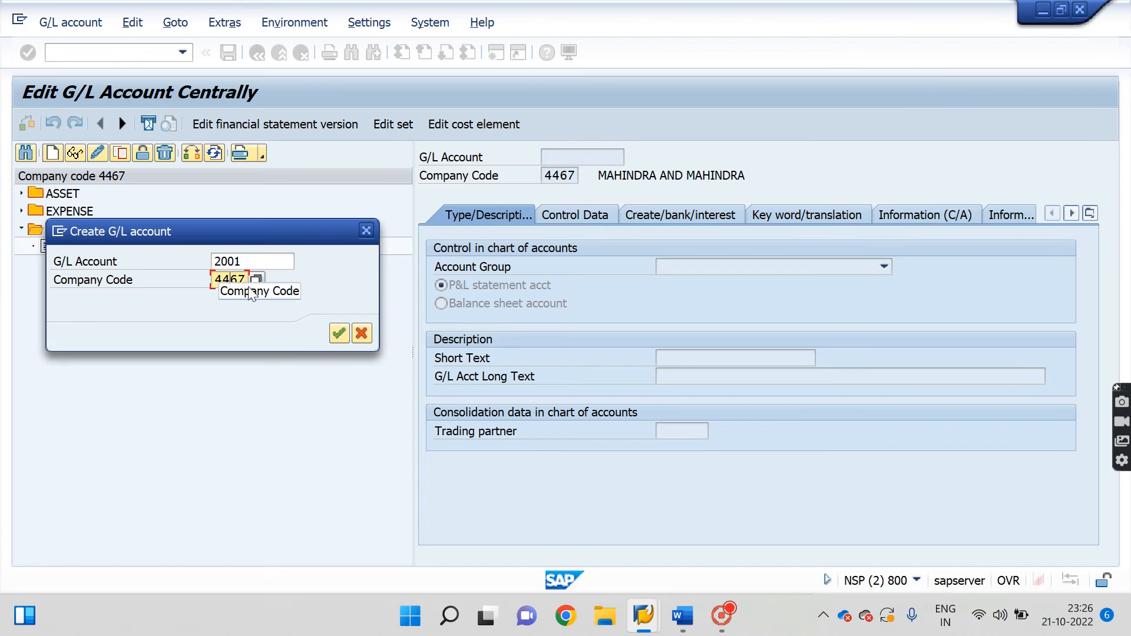
pyautogui.click(339, 331)
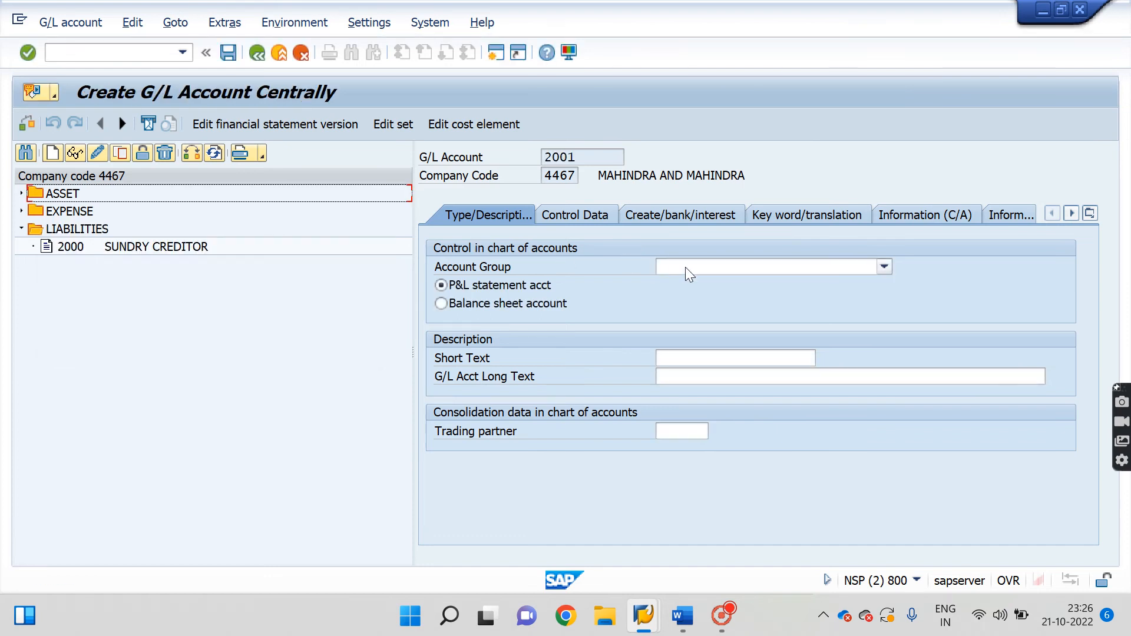
# Make 2001 a LIABILITIES balance sheet account with short and long text CREDITOR.
pyautogui.click(685, 267)
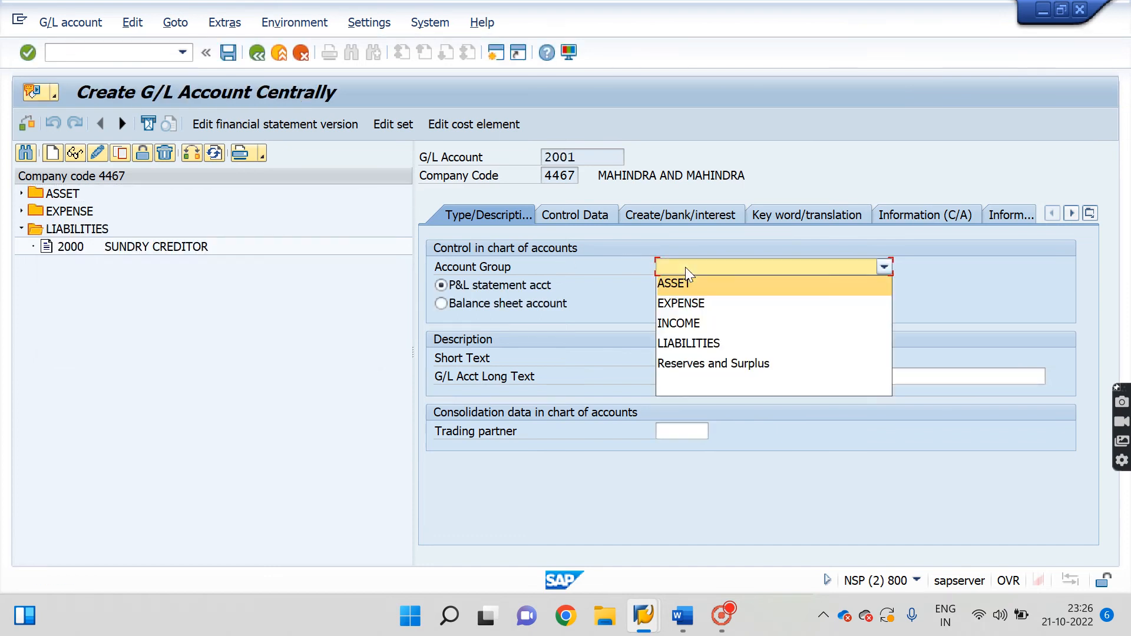
pyautogui.click(681, 345)
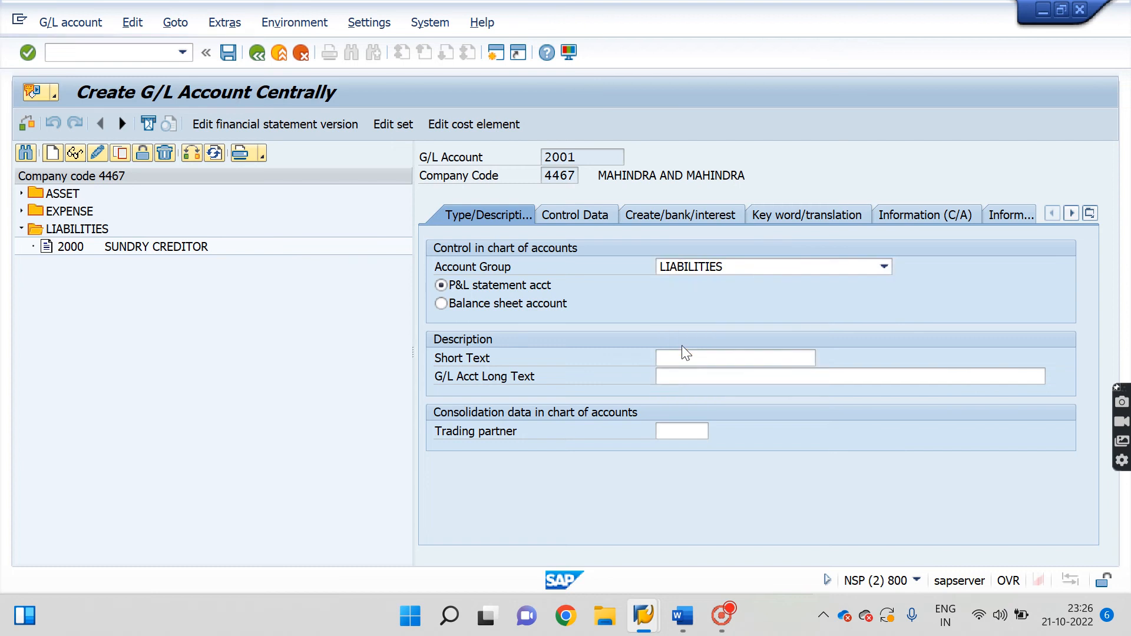
pyautogui.click(441, 303)
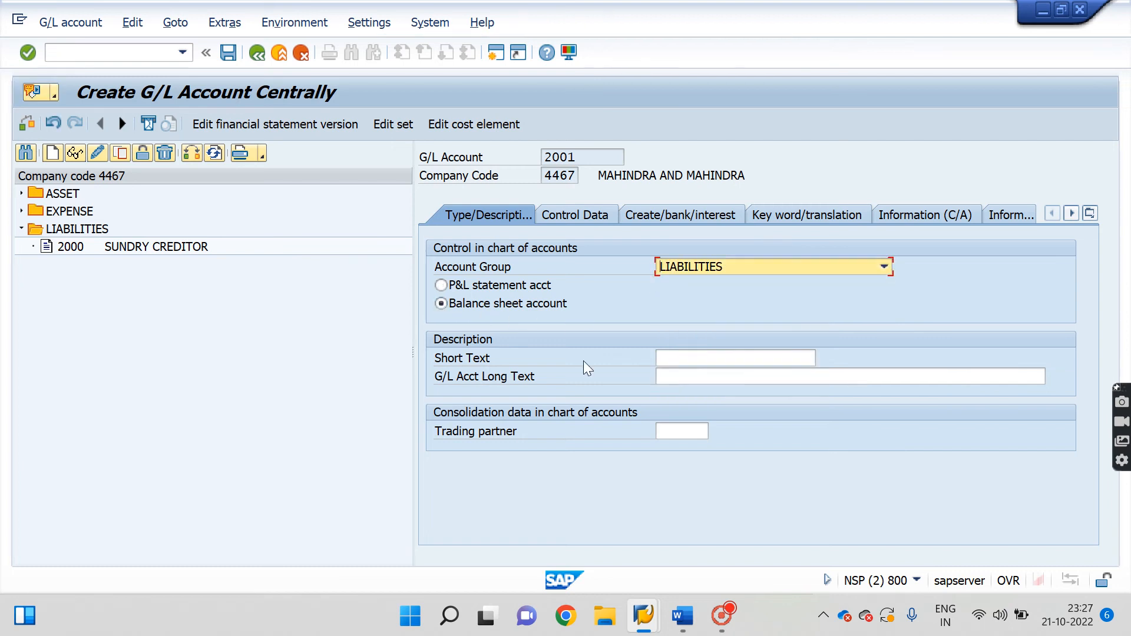
pyautogui.click(696, 359)
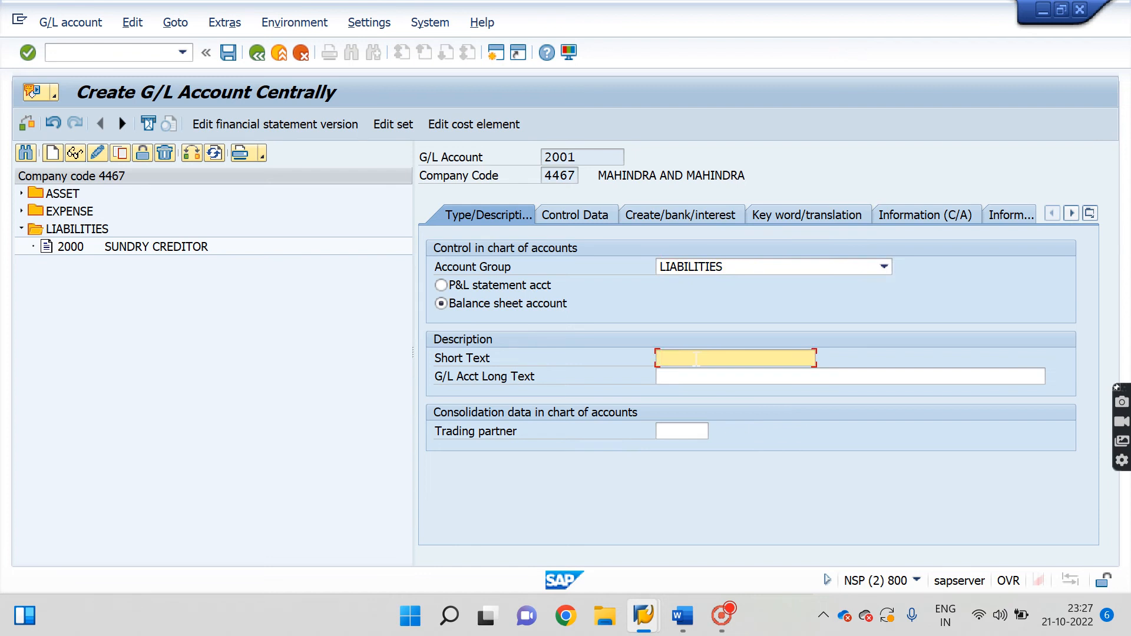
pyautogui.write('sund')
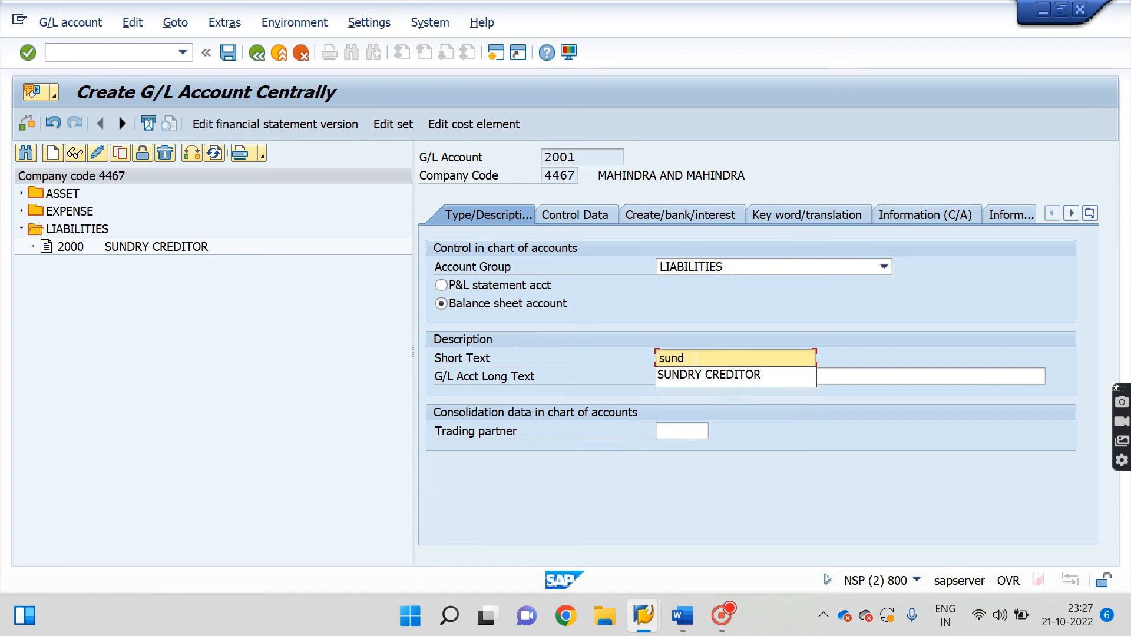
pyautogui.press('Down')
pyautogui.press('Return')
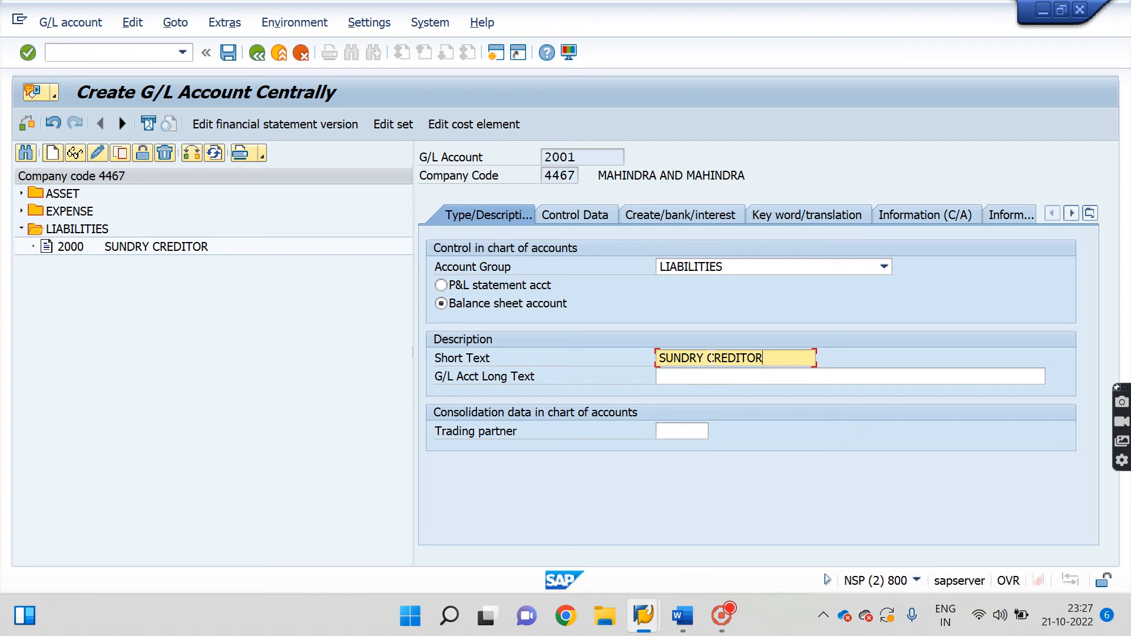
pyautogui.press('BackSpace')
pyautogui.press('BackSpace')
pyautogui.press('BackSpace')
pyautogui.press('BackSpace')
pyautogui.press('BackSpace')
pyautogui.press('BackSpace')
pyautogui.moveTo(744, 356); pyautogui.dragTo(597, 352)
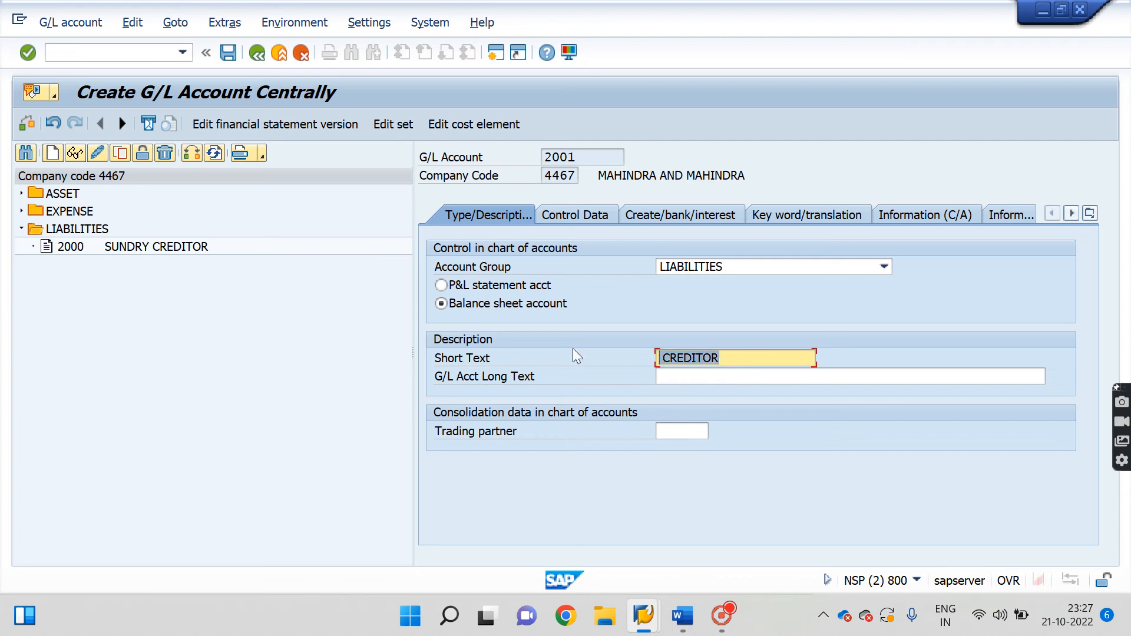
pyautogui.hotkey('ctrl', 'c')
pyautogui.press('Tab')
pyautogui.hotkey('ctrl', 'v')
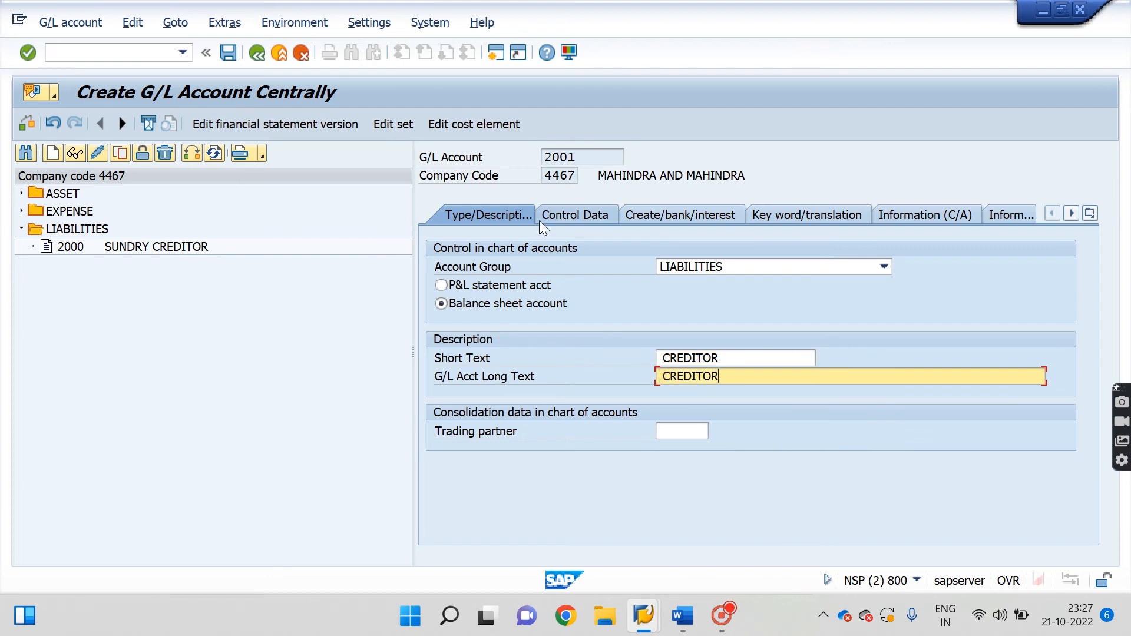
# Enable line item display in the account's Control Data.
pyautogui.click(554, 219)
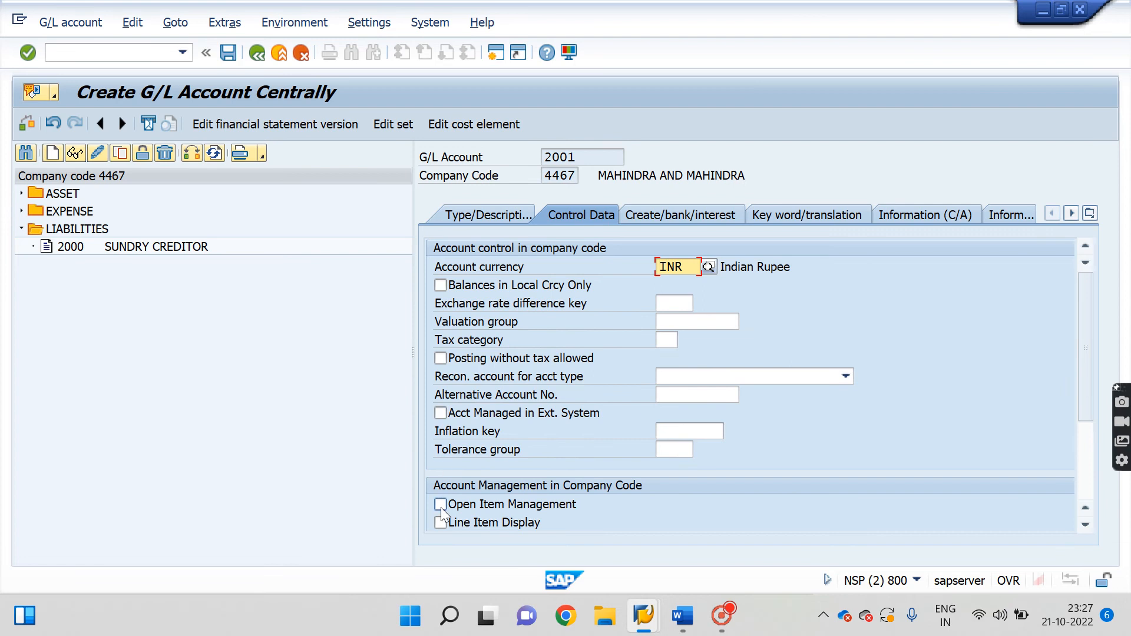
pyautogui.click(441, 522)
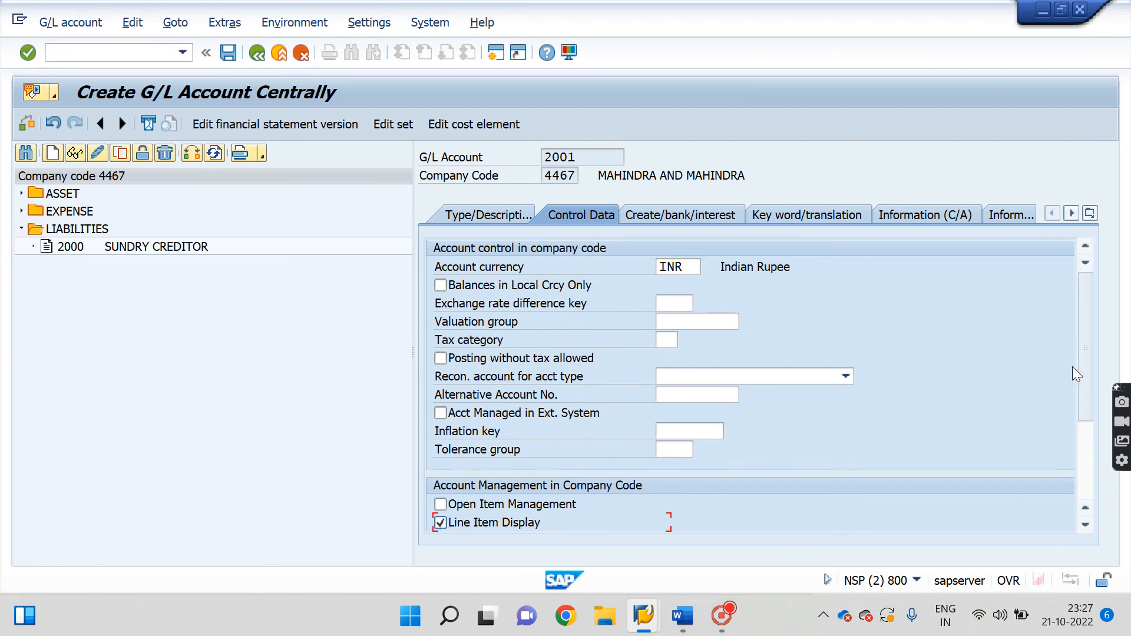
pyautogui.moveTo(1087, 350); pyautogui.dragTo(1087, 480)
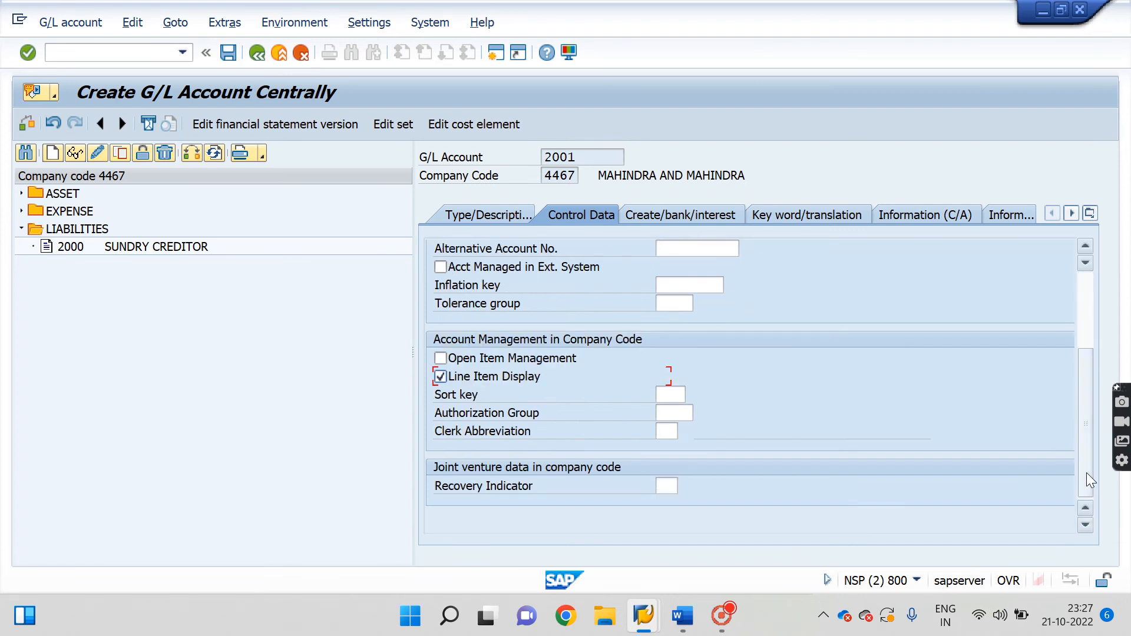
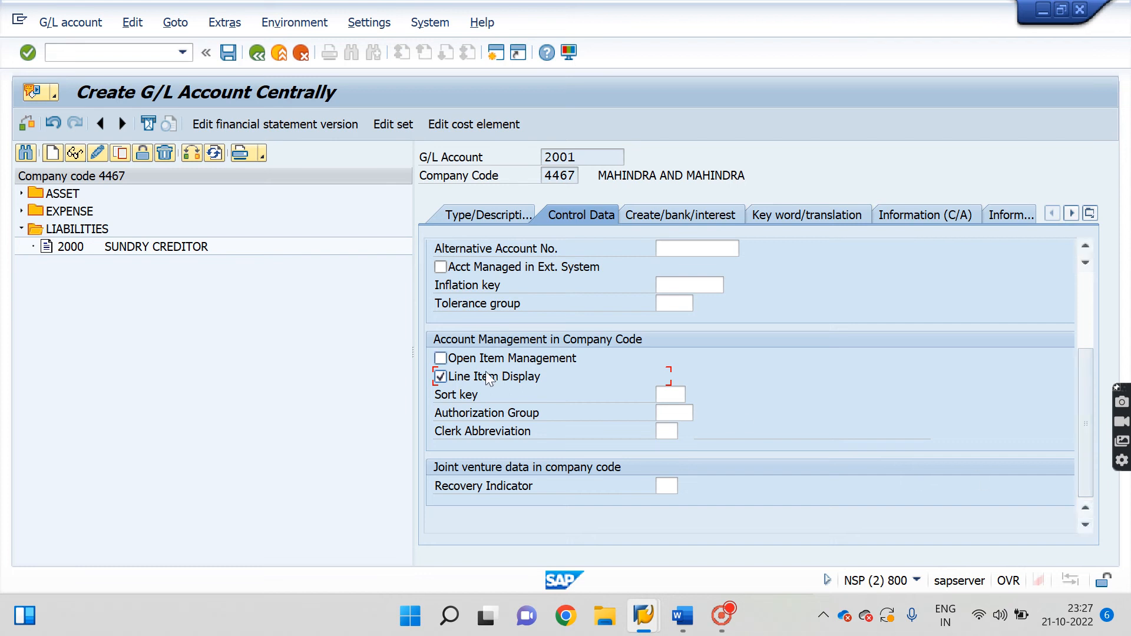
# Give G/L account 2001 sort key 001 (Posting date) from the Sort key history list.
pyautogui.click(672, 391)
pyautogui.press('Down')
pyautogui.press('Down')
pyautogui.press('Return')
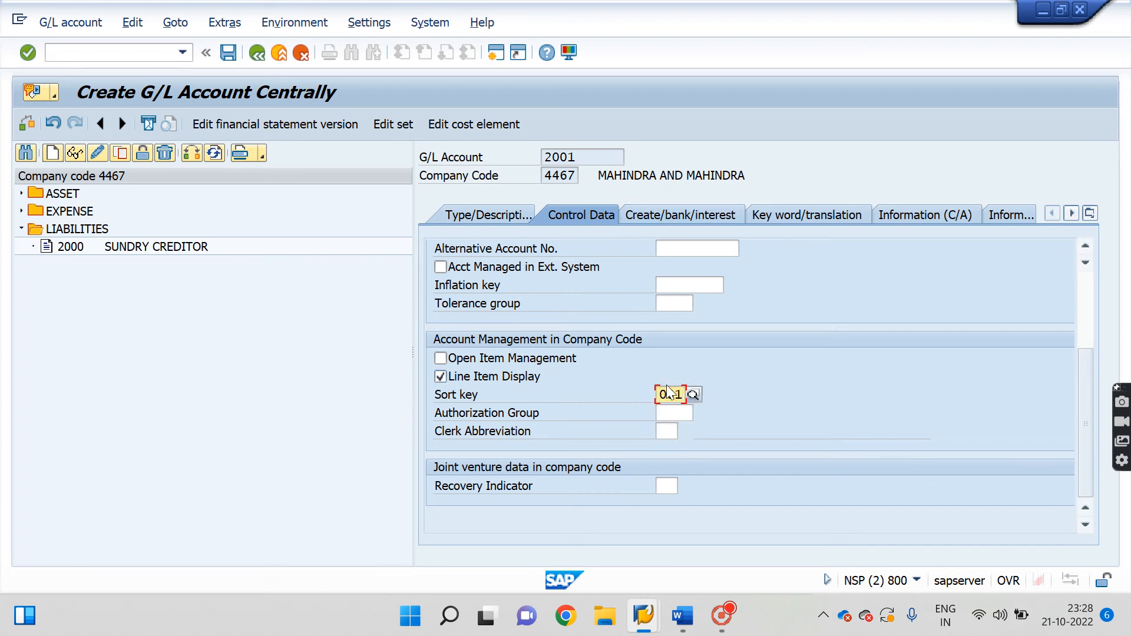
pyautogui.click(673, 419)
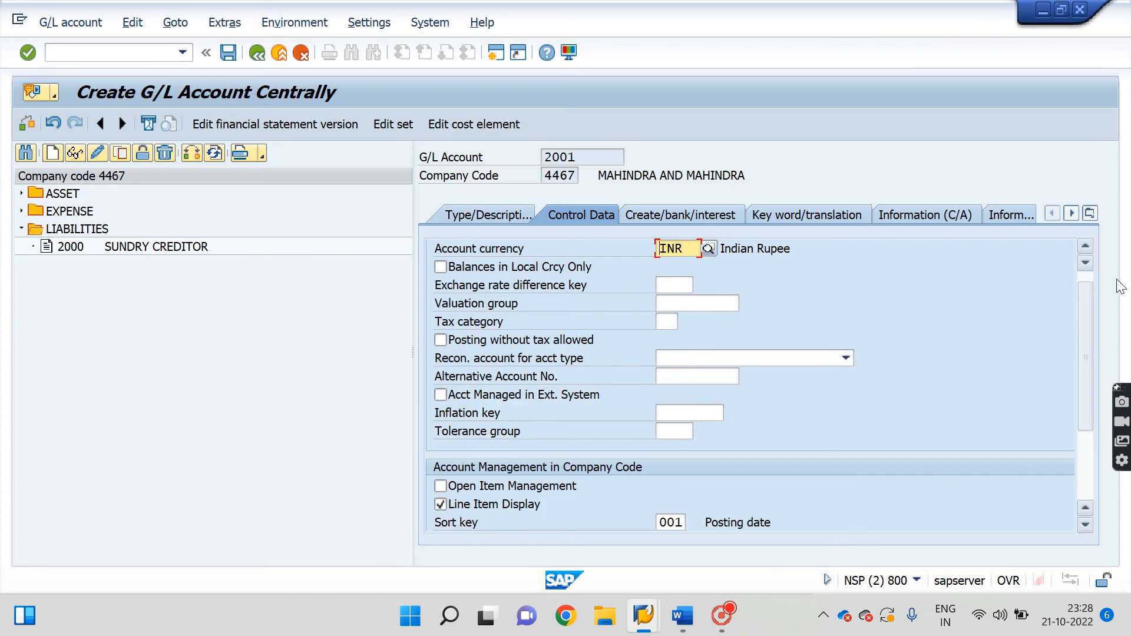
pyautogui.moveTo(1085, 315); pyautogui.dragTo(1085, 445)
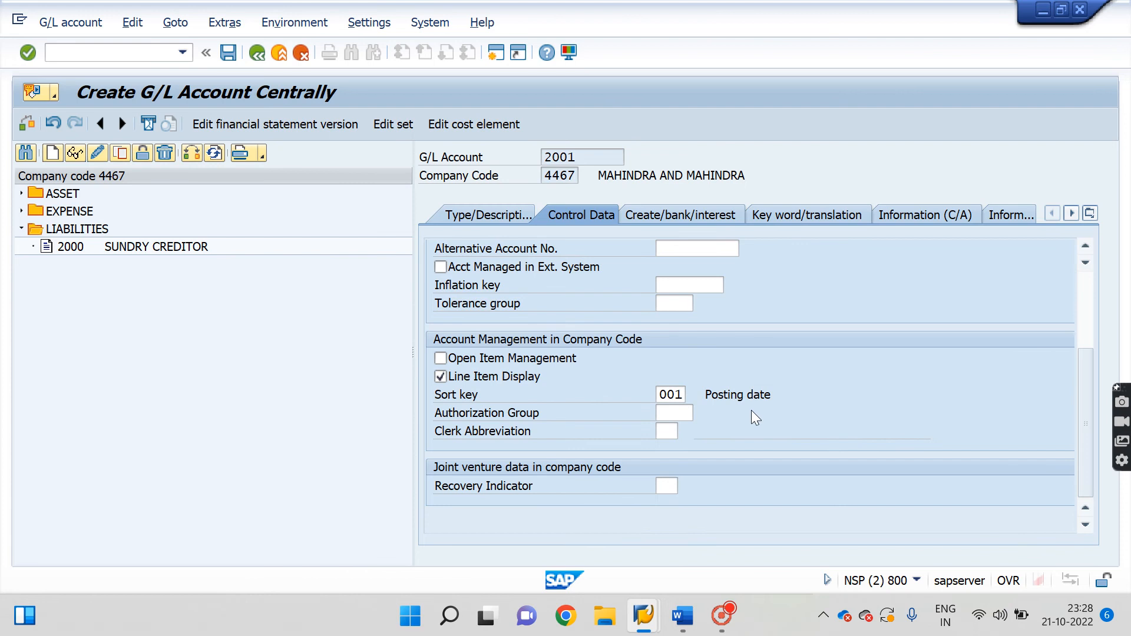
# On the Create/bank/interest tab, pick field status group G067 (Reconciliation accounts) from the F4 list.
pyautogui.click(680, 214)
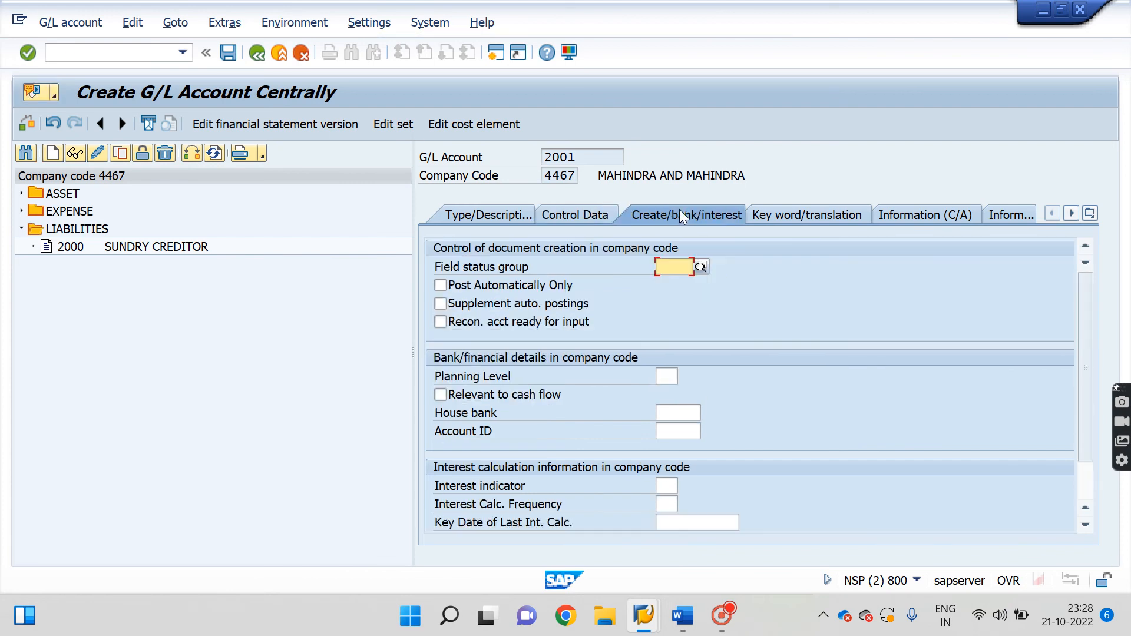
pyautogui.click(700, 267)
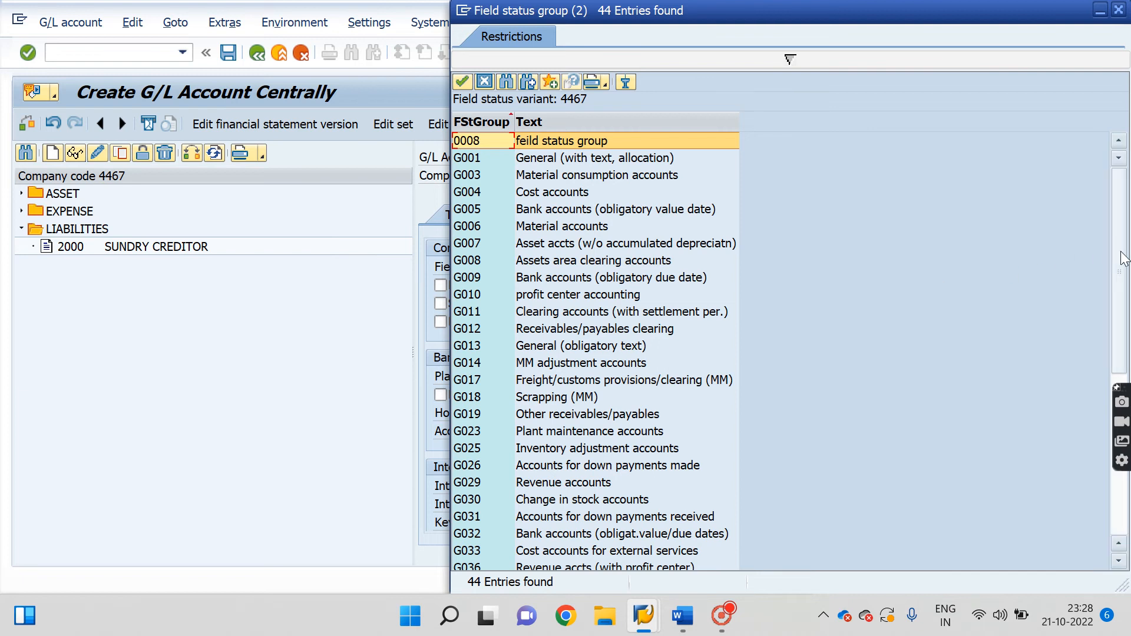
pyautogui.moveTo(1125, 259); pyautogui.dragTo(1121, 418)
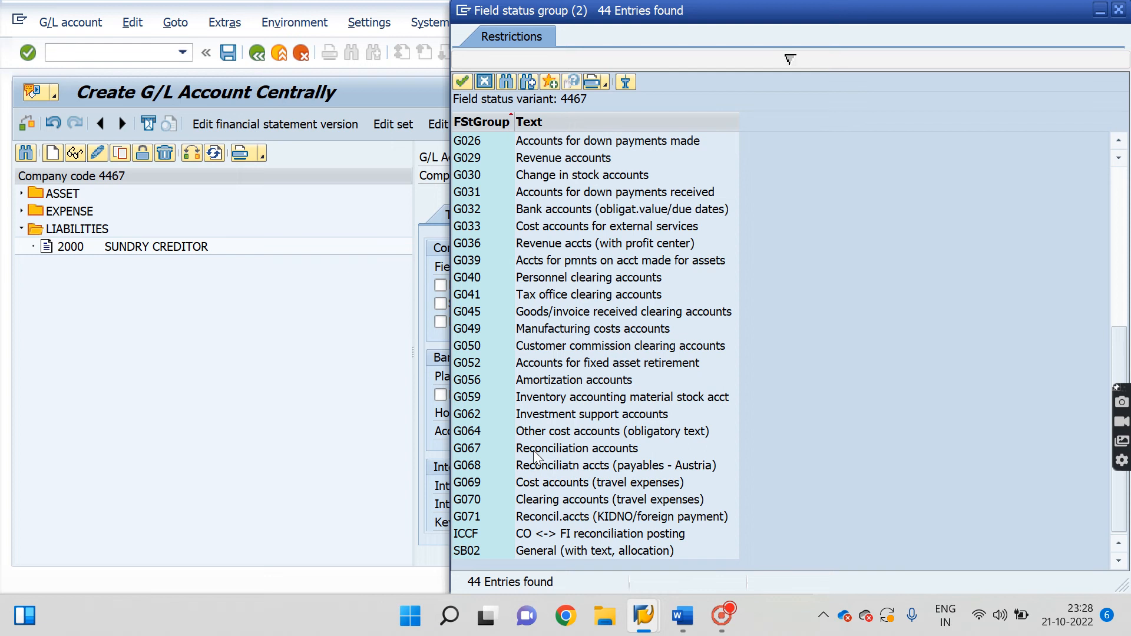
pyautogui.doubleClick(565, 448)
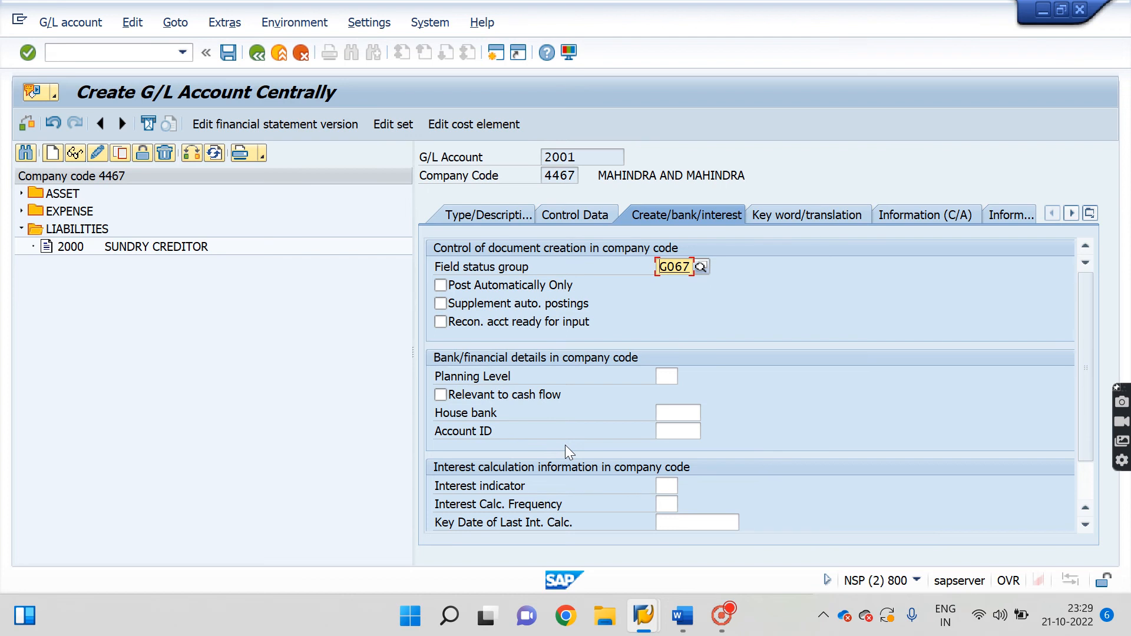
pyautogui.press('Return')
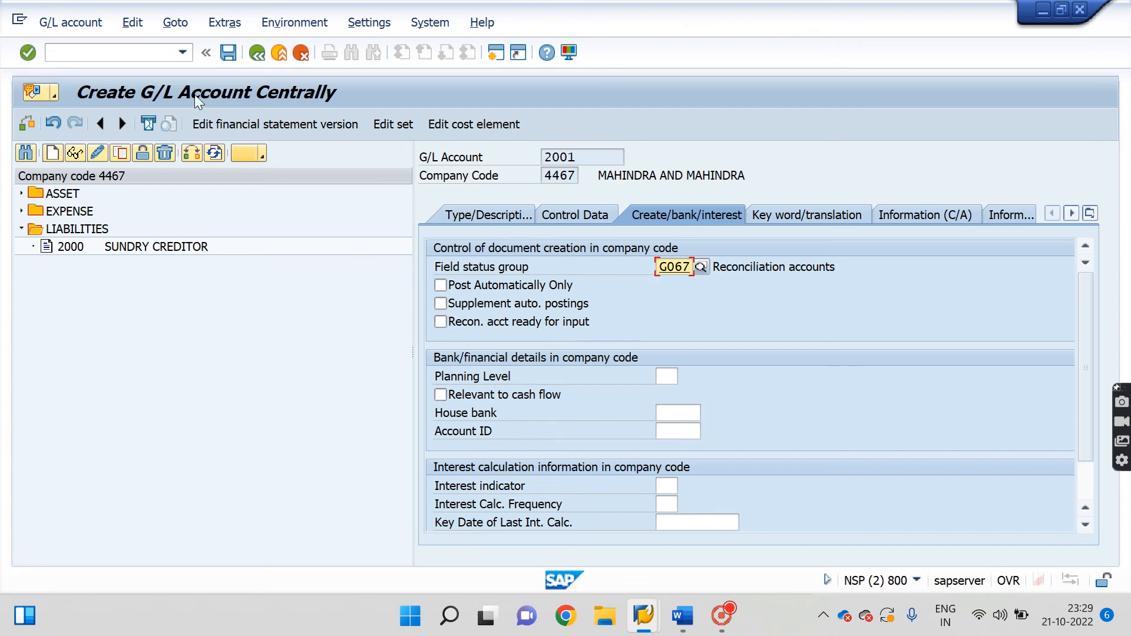
# Save G/L account 2001 past the currency warning, then check the vendor's reconciliation account list.
pyautogui.click(230, 54)
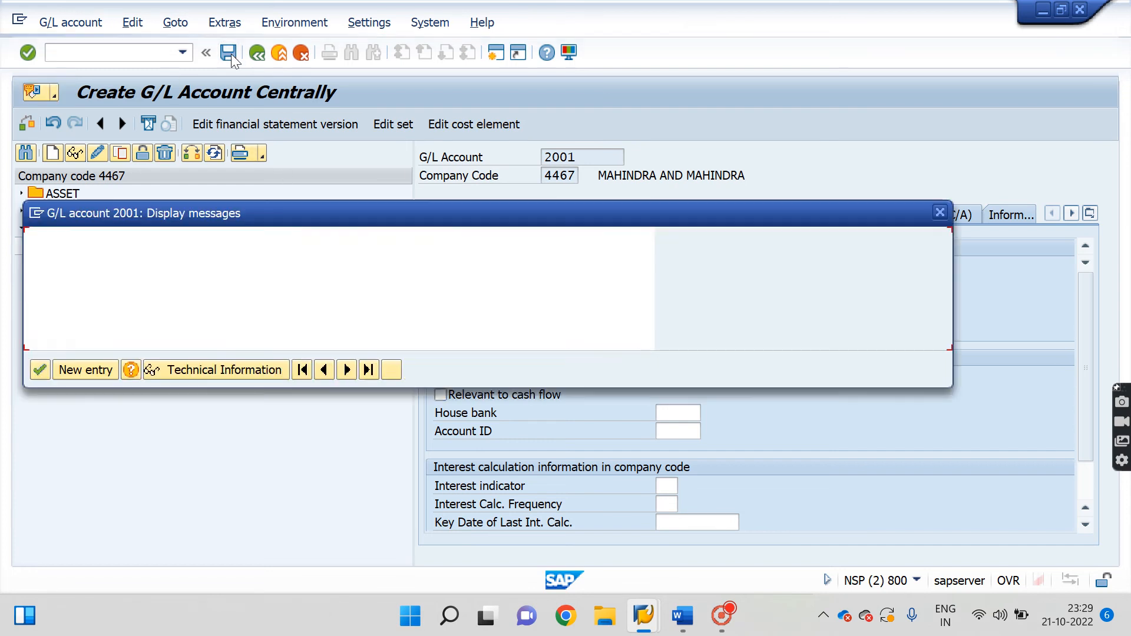
pyautogui.click(41, 371)
pyautogui.moveTo(643, 616)
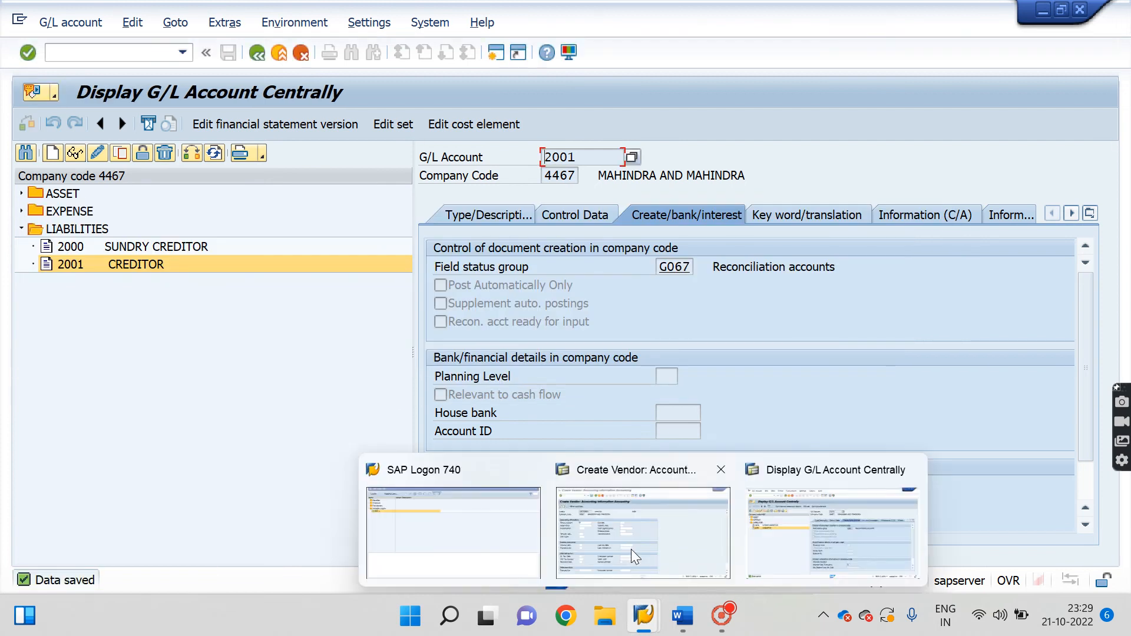
pyautogui.click(631, 549)
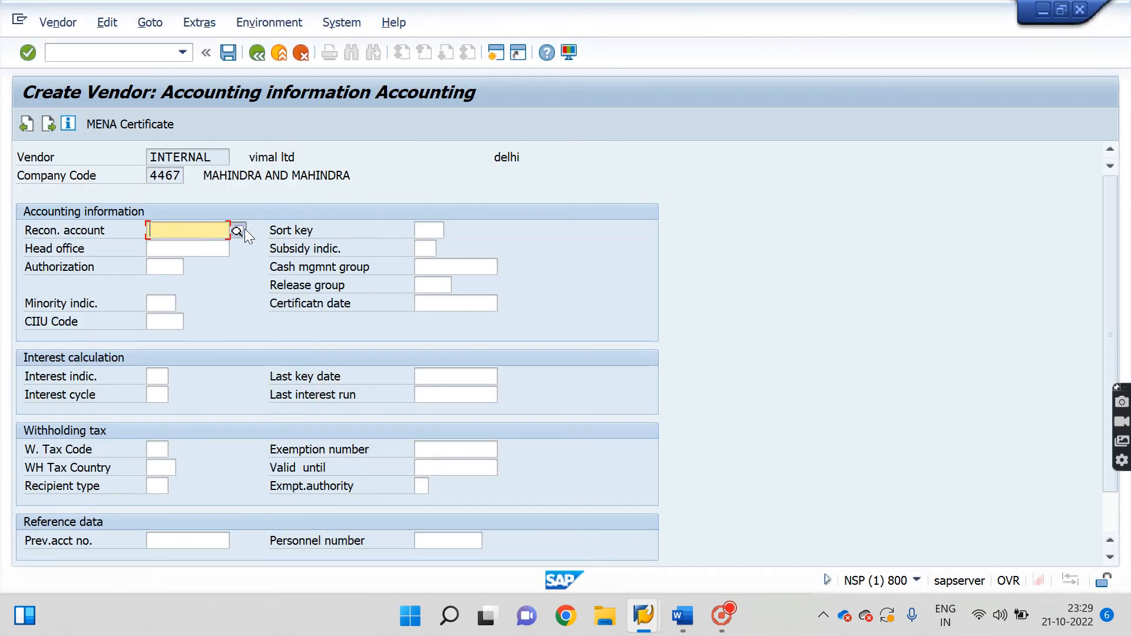
pyautogui.click(245, 230)
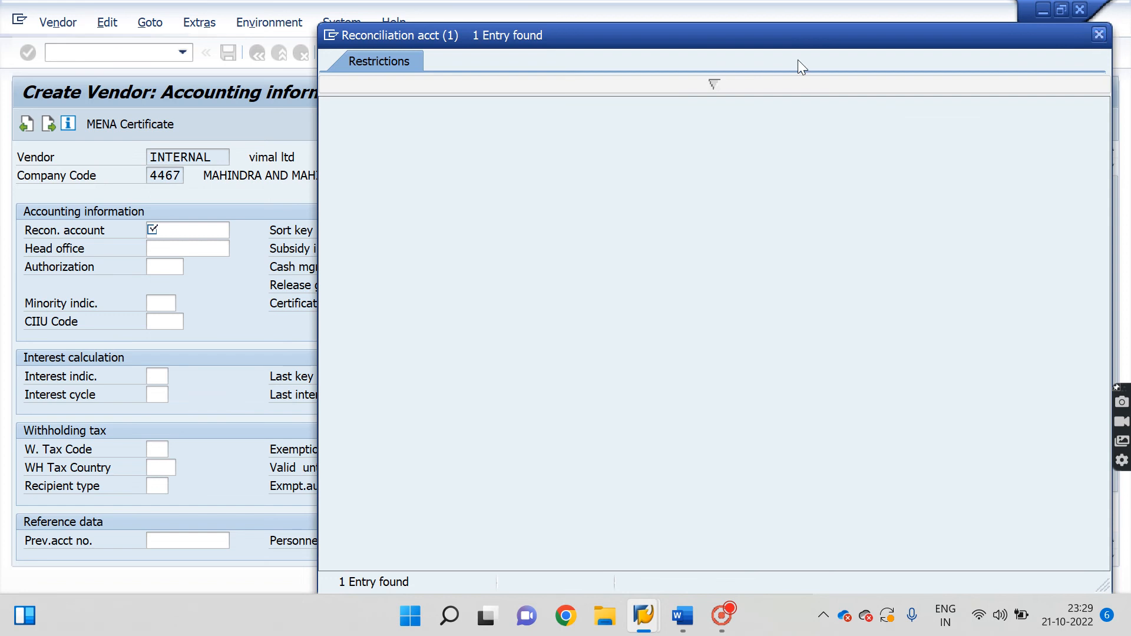
pyautogui.click(1099, 35)
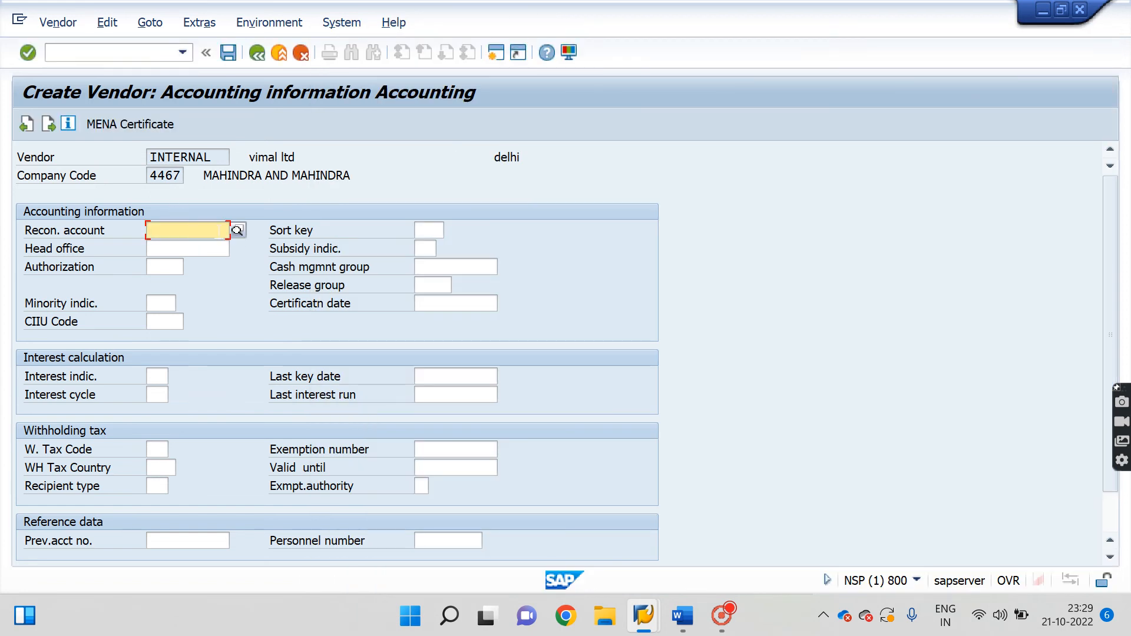
pyautogui.click(237, 231)
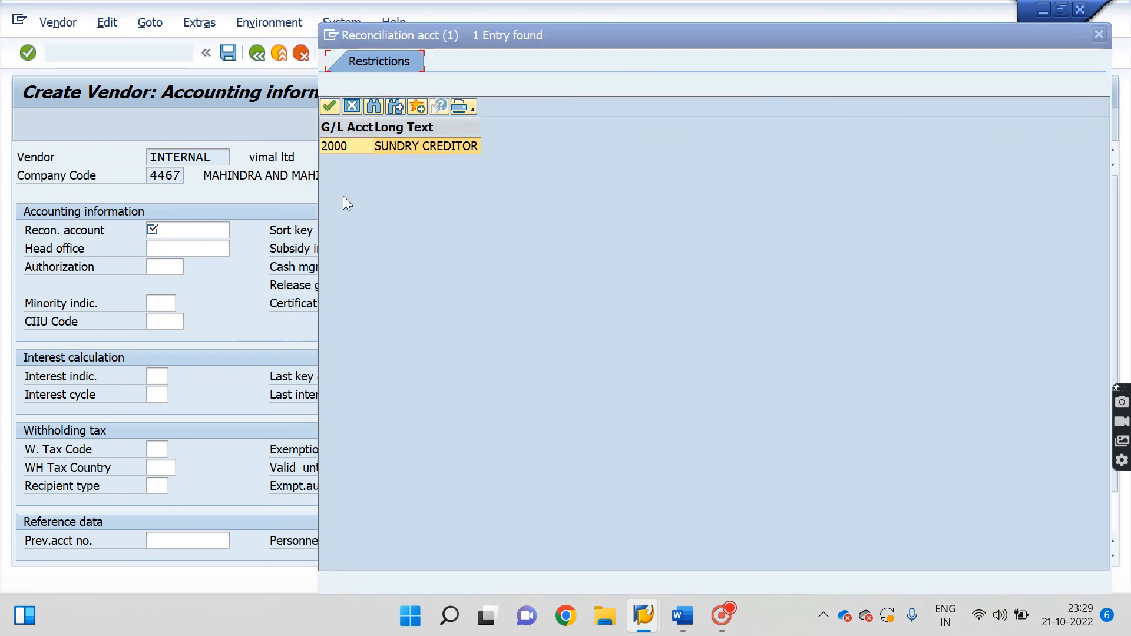
pyautogui.press('Return')
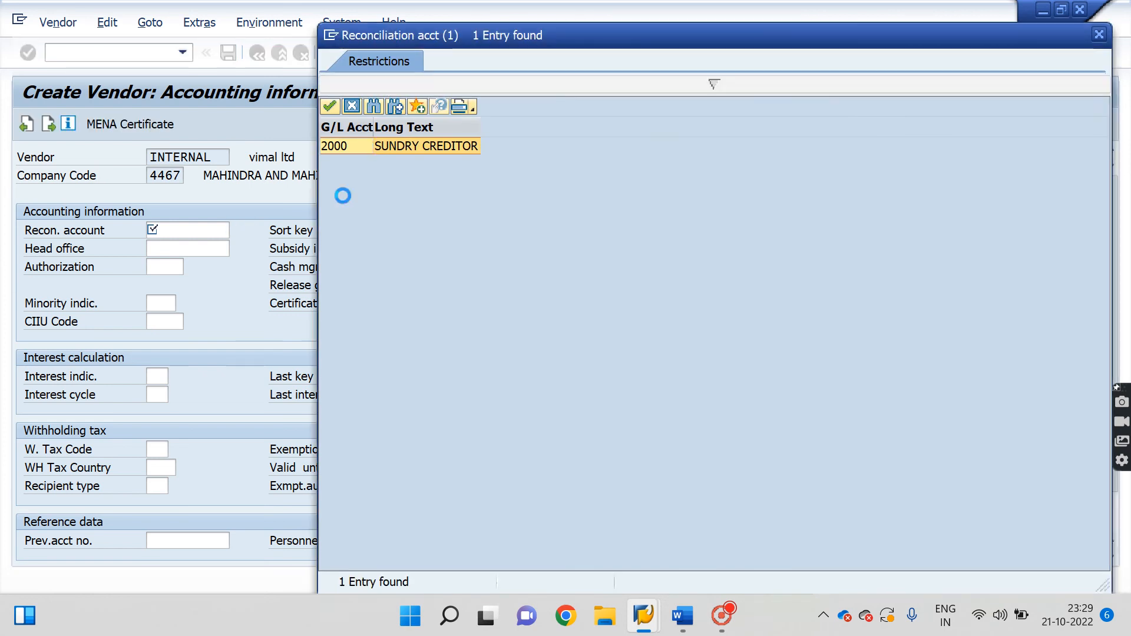
# Return both the vendor and G/L account sessions to SAP Easy Access and restart vendor creation.
pyautogui.click(112, 54)
pyautogui.press('Return')
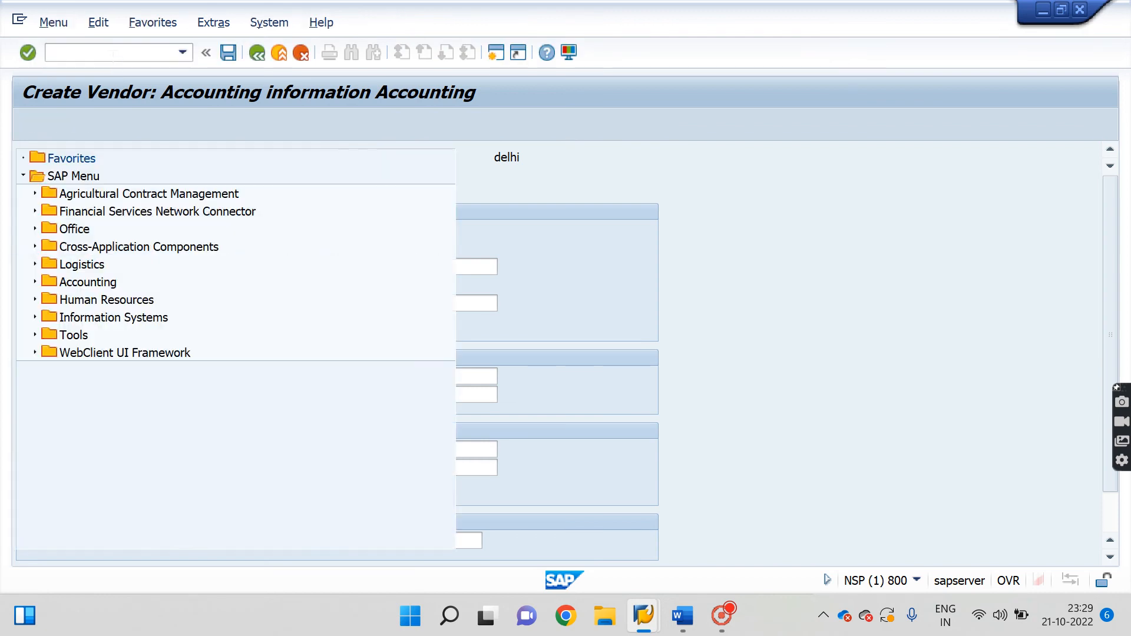
pyautogui.moveTo(644, 616)
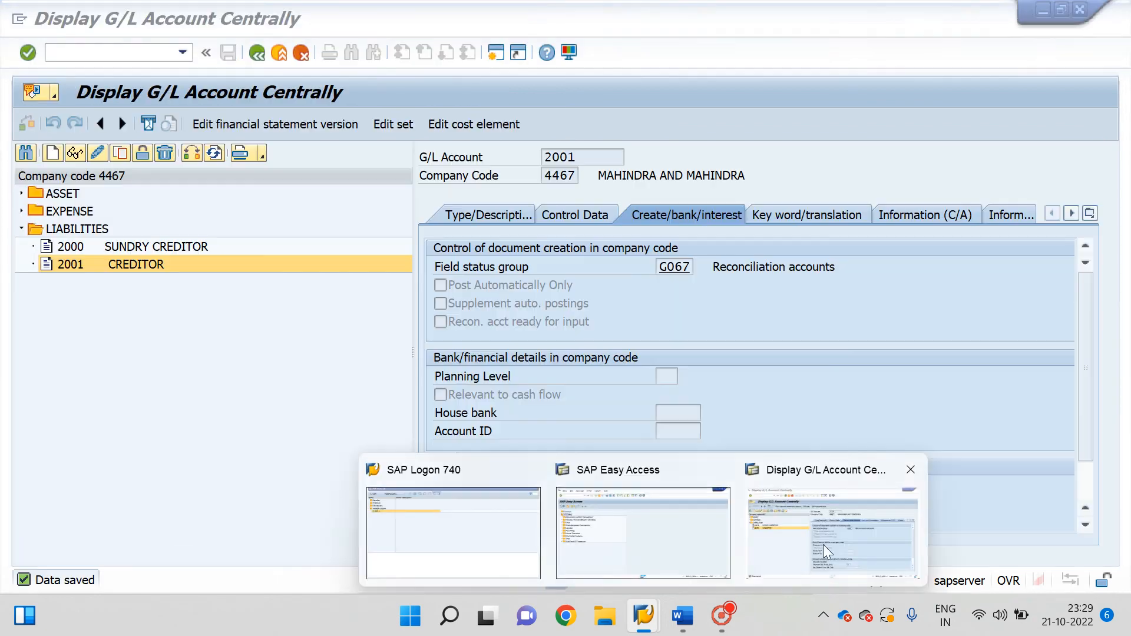
pyautogui.click(822, 544)
pyautogui.click(118, 52)
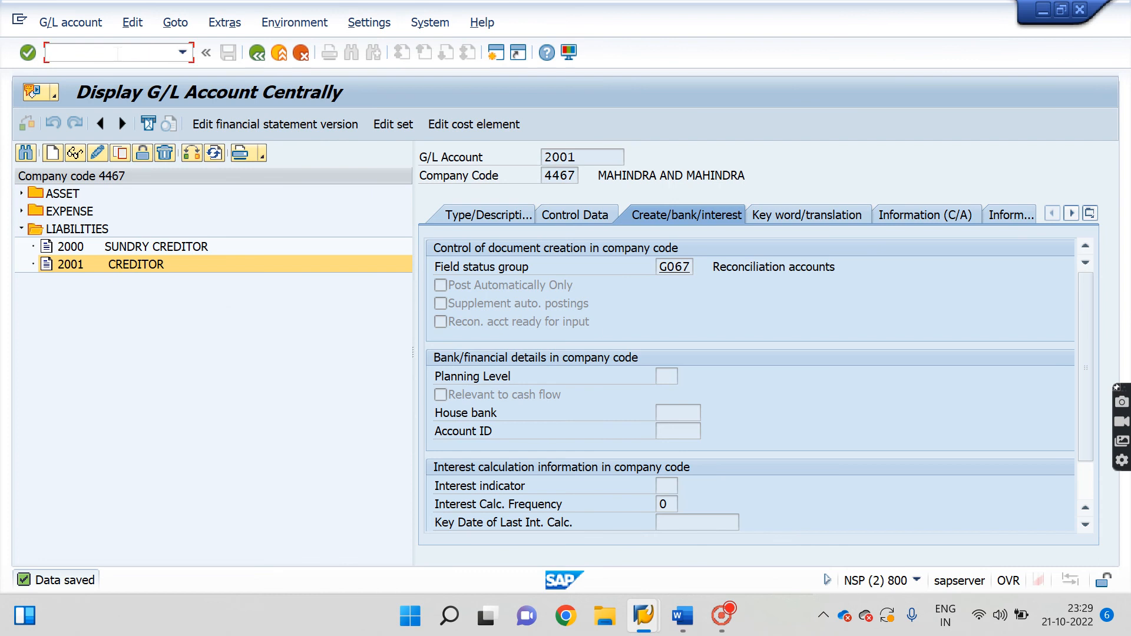
pyautogui.write('/n')
pyautogui.press('Return')
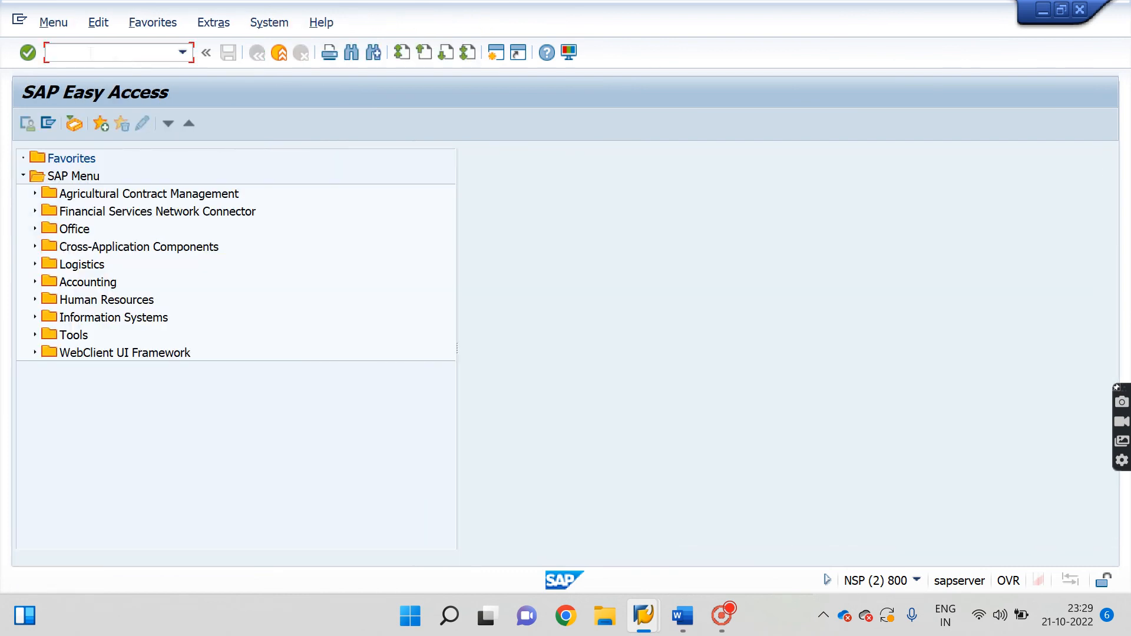
pyautogui.press('Return')
# Start the vendor address with title Company, name vimal ltd and search term vimal ltd.
pyautogui.press('BackSpace')
pyautogui.click(157, 212)
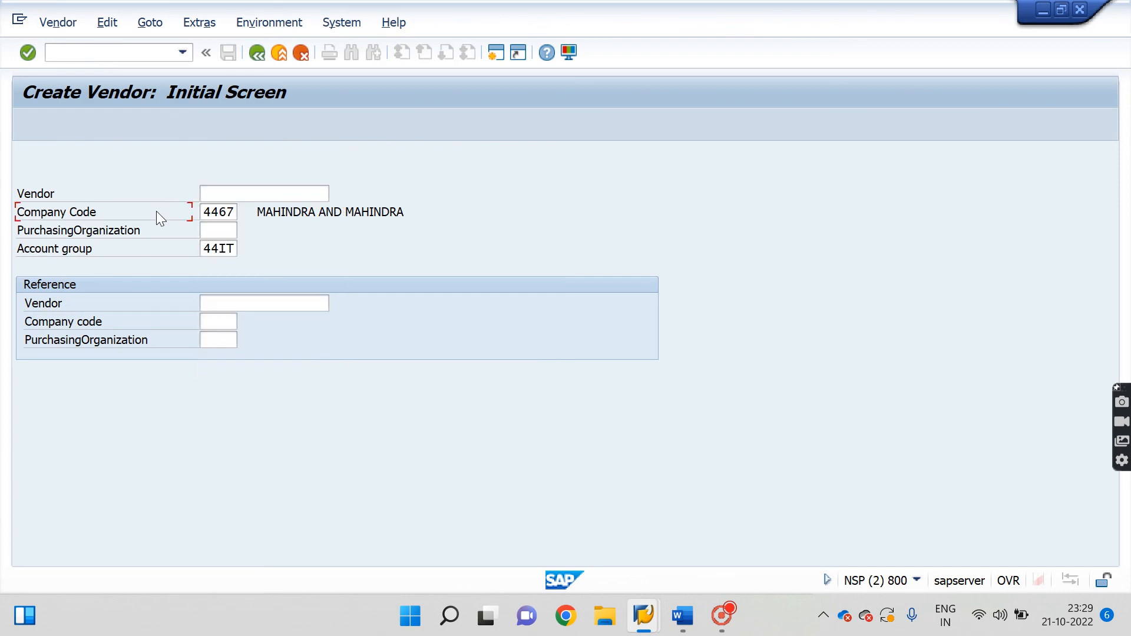
pyautogui.press('Return')
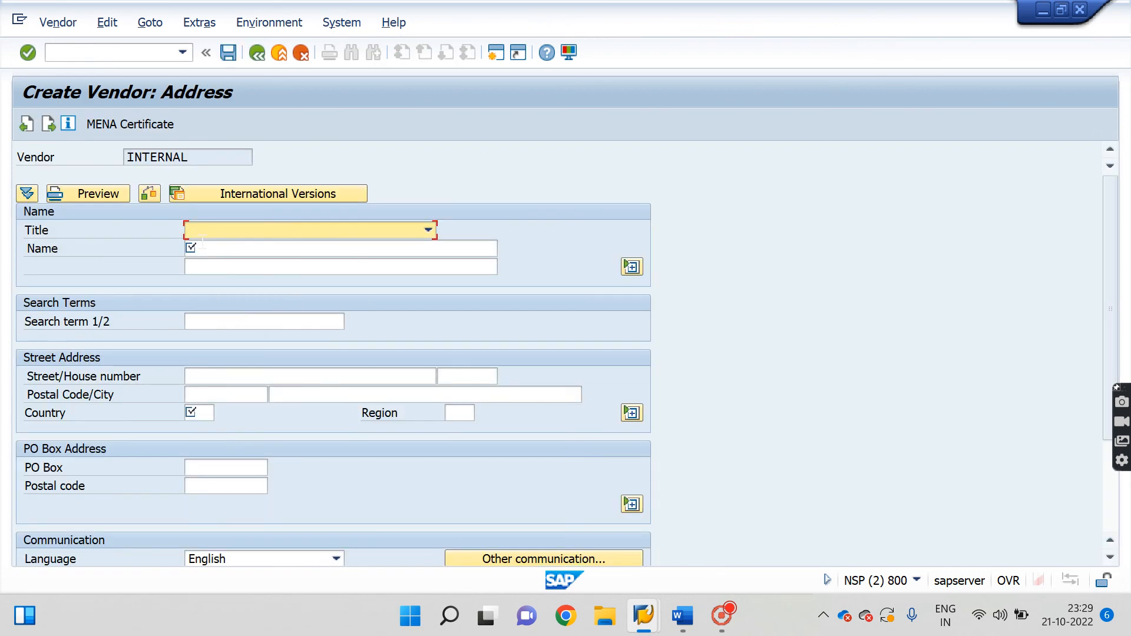
pyautogui.click(231, 232)
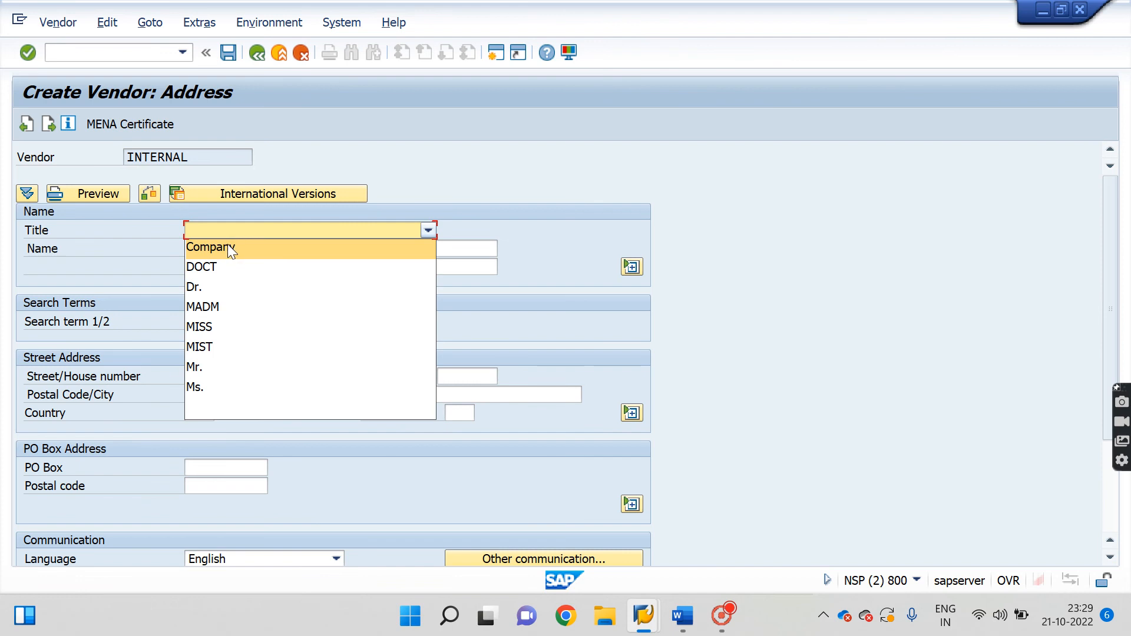
pyautogui.click(228, 245)
pyautogui.click(229, 248)
pyautogui.click(229, 265)
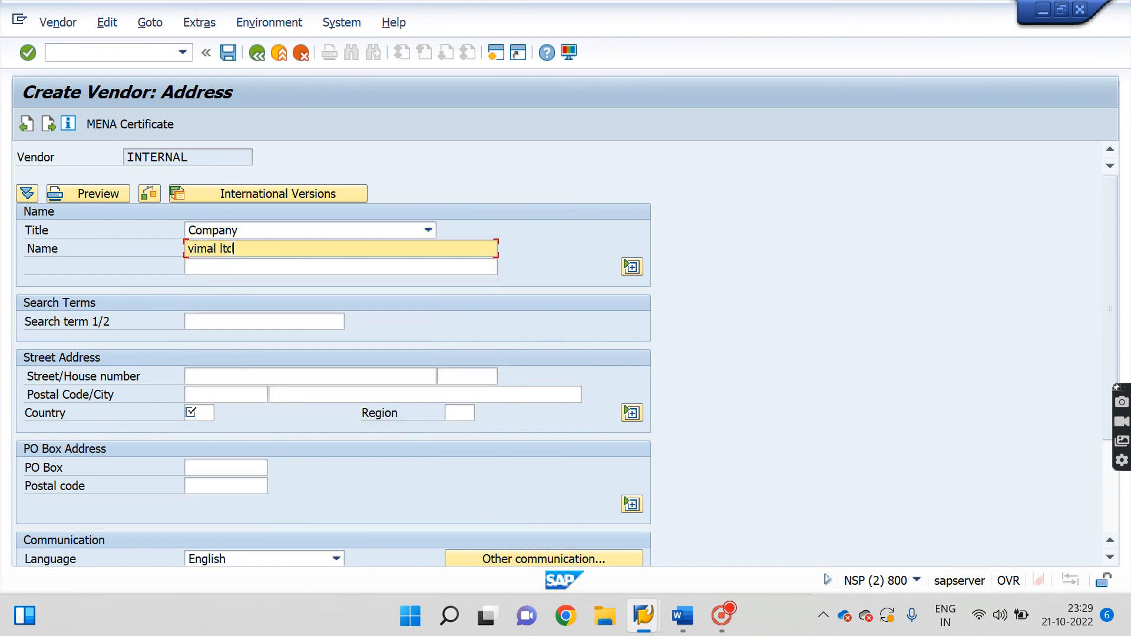
pyautogui.click(229, 267)
pyautogui.click(229, 283)
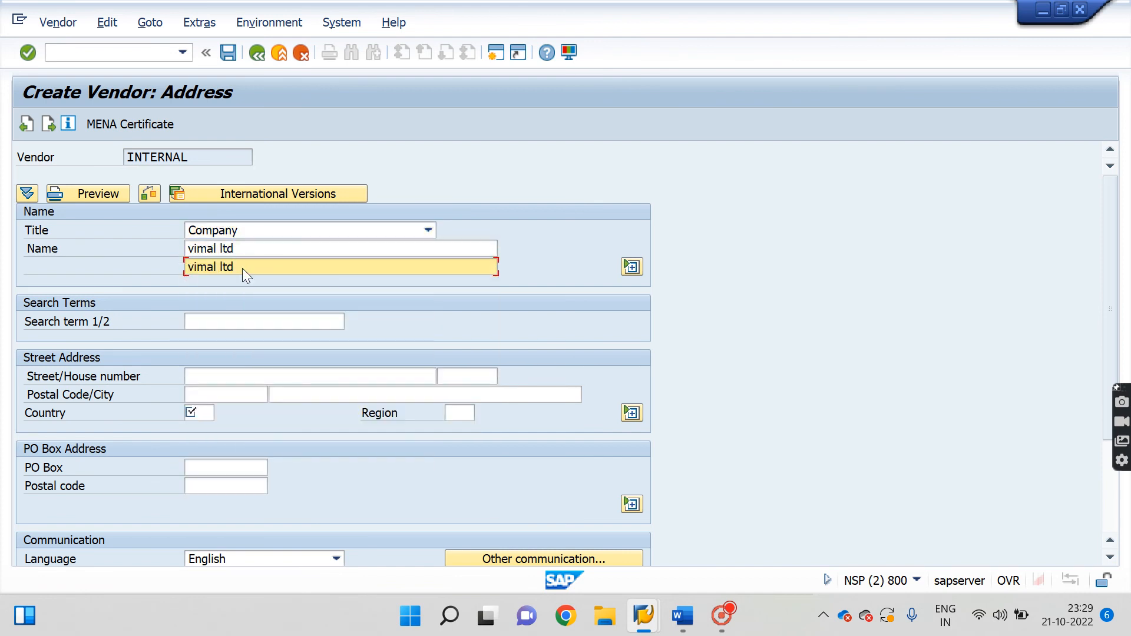
pyautogui.moveTo(234, 268); pyautogui.dragTo(88, 269)
pyautogui.hotkey('ctrl', 'c')
pyautogui.press('Tab')
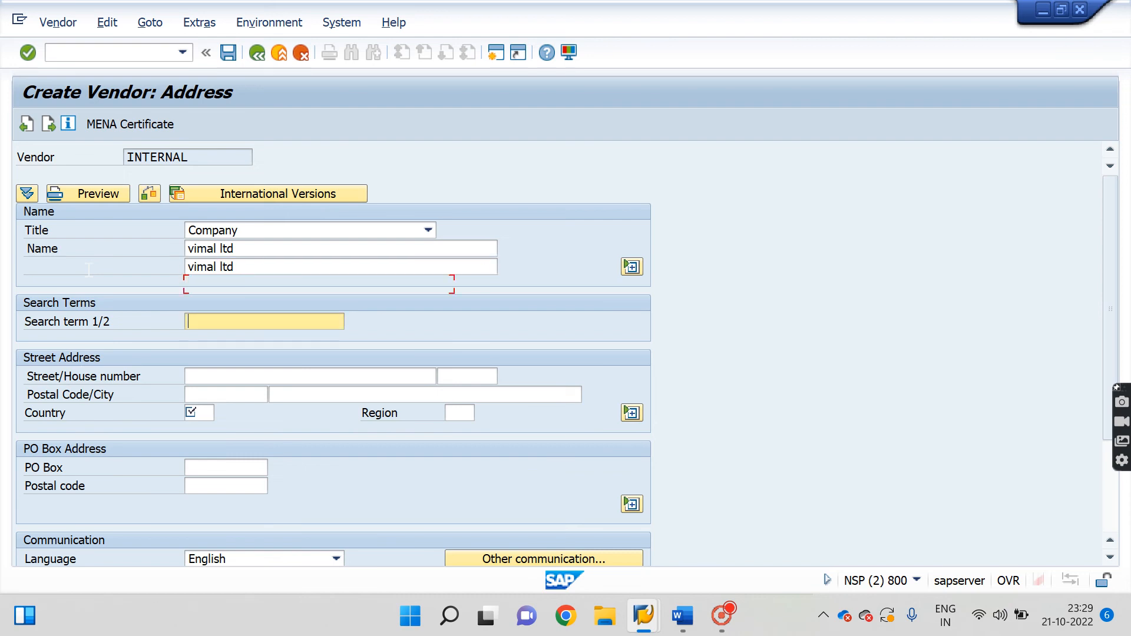
pyautogui.hotkey('ctrl', 'v')
pyautogui.press('Tab')
# Enter the vendor's postal code 110092, country IN and city delhi.
pyautogui.press('Down')
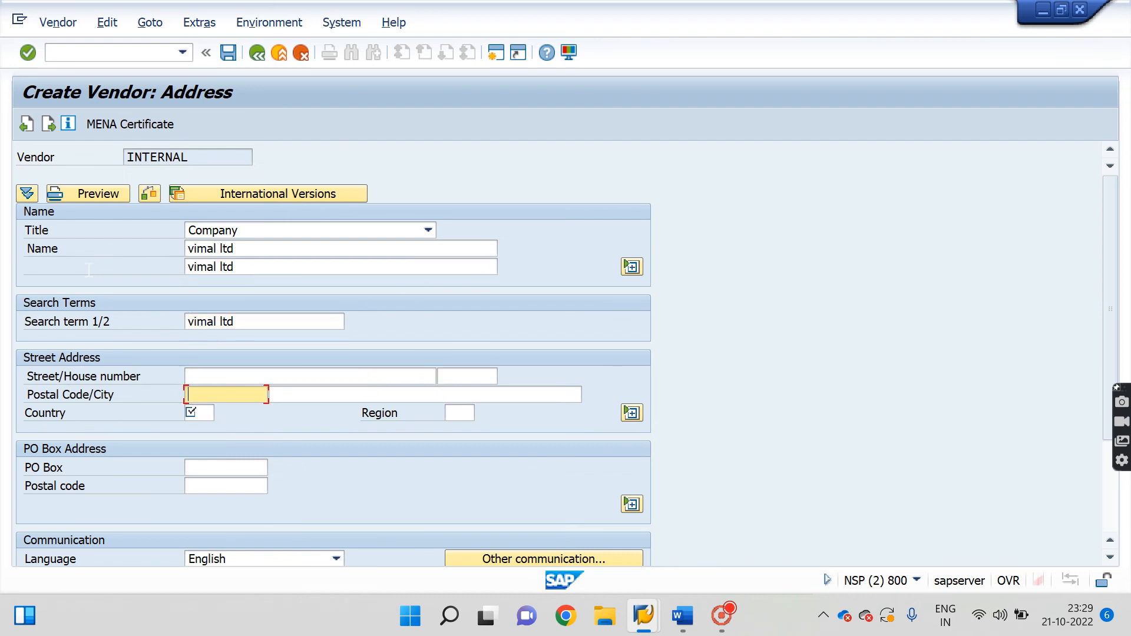
pyautogui.press('Up')
pyautogui.press('Down')
pyautogui.write('110092')
pyautogui.press('Down')
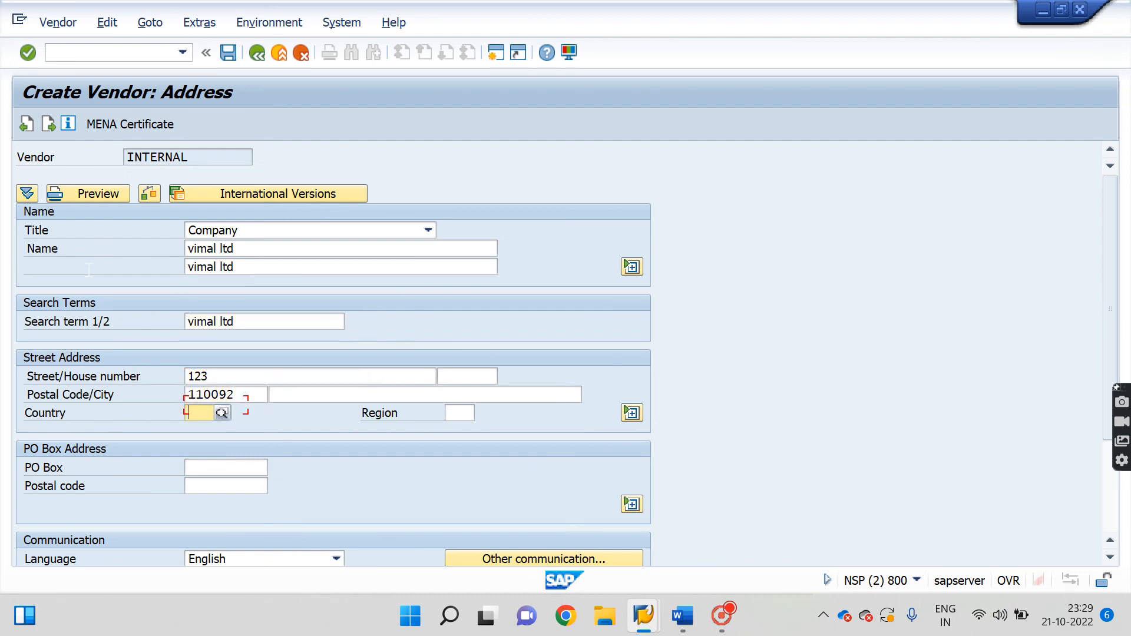
pyautogui.write('IN')
pyautogui.click(323, 394)
pyautogui.write('delhi')
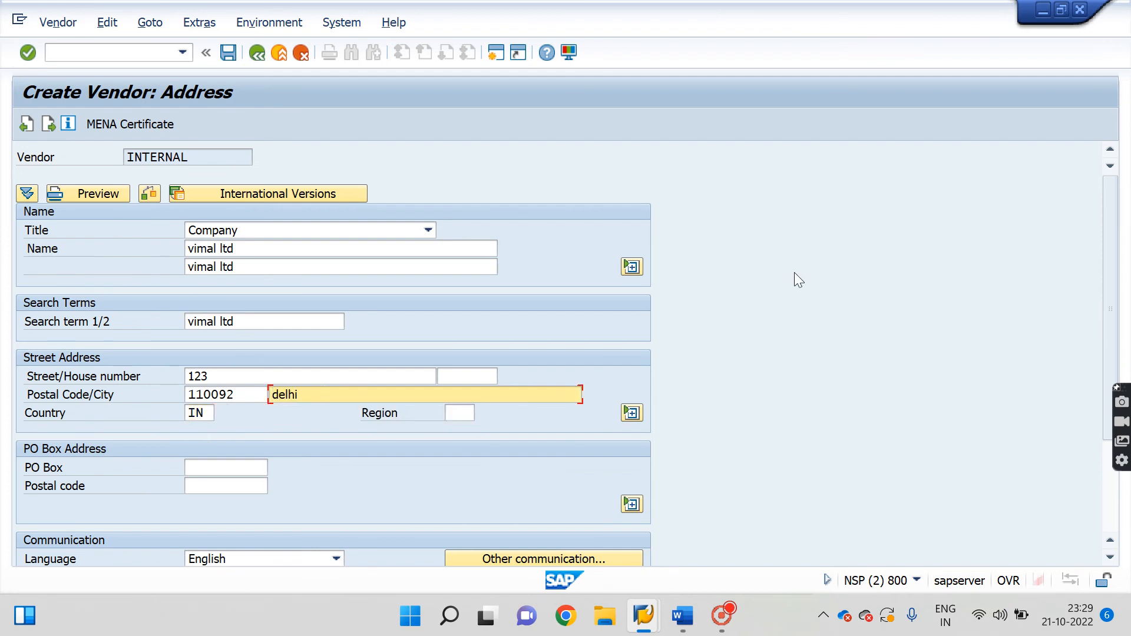
pyautogui.moveTo(1108, 253); pyautogui.dragTo(1083, 500)
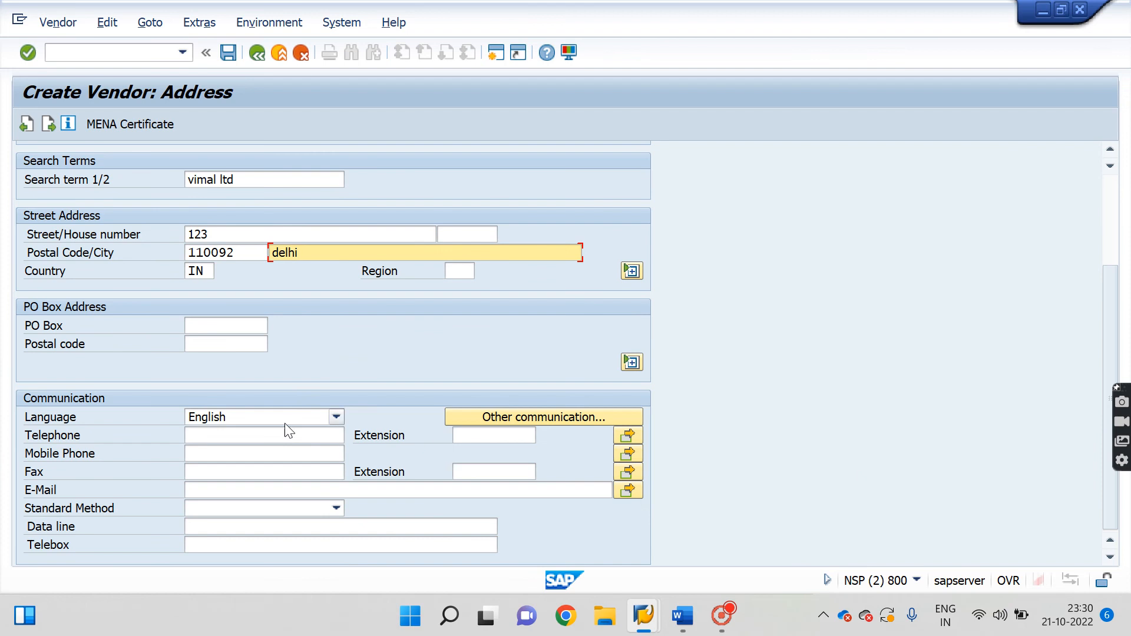
# Fill the telephone and mobile numbers from history and continue to Payment transactions.
pyautogui.click(252, 433)
pyautogui.press('Down')
pyautogui.press('Return')
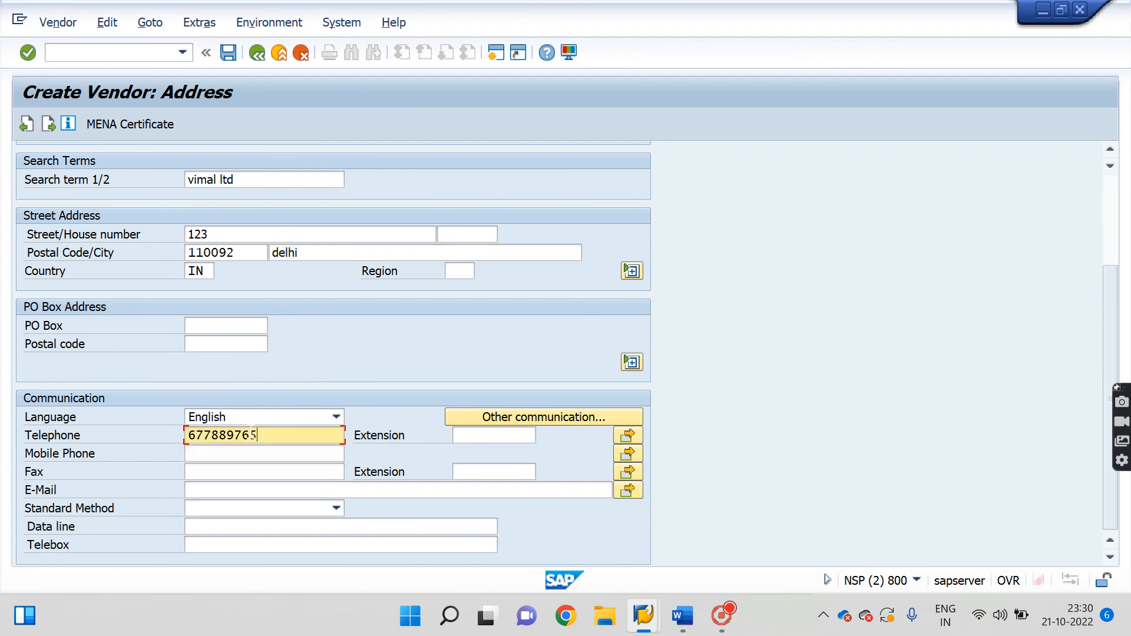
pyautogui.press('Down')
pyautogui.press('Down')
pyautogui.press('Return')
pyautogui.press('Down')
pyautogui.press('Down')
pyautogui.press('Return')
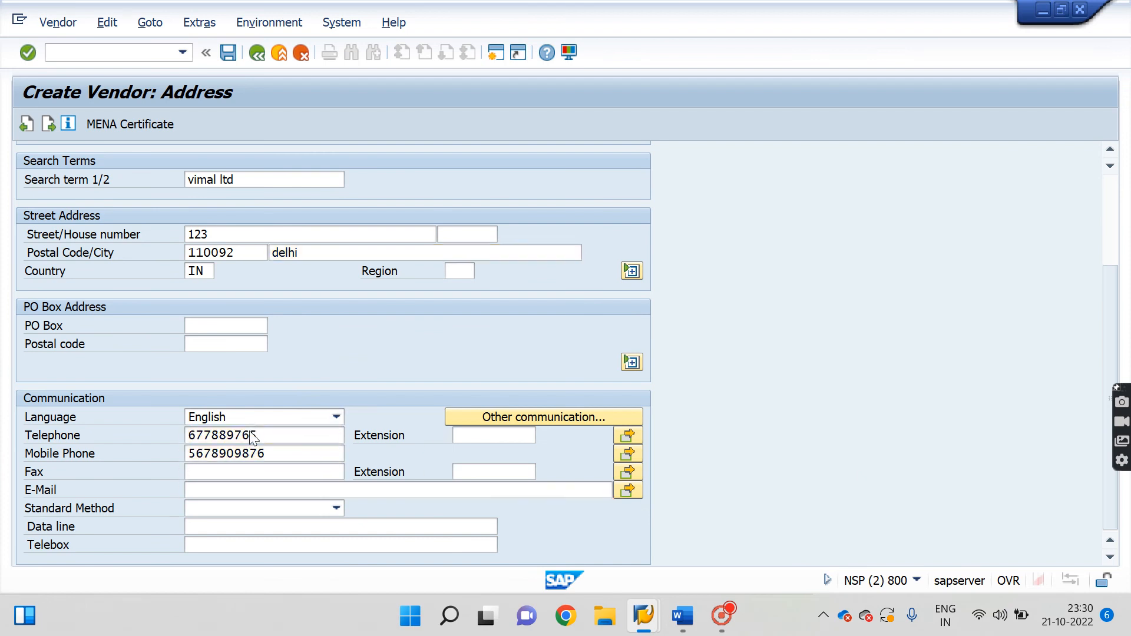
pyautogui.press('Return')
pyautogui.press('Return')
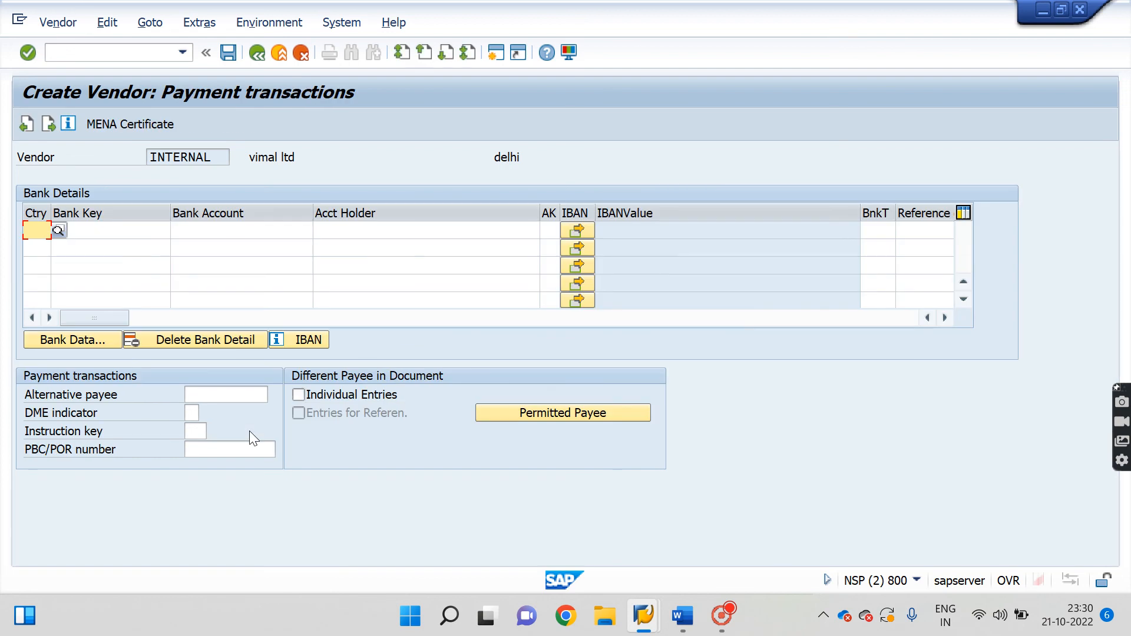
pyautogui.write('in')
pyautogui.press('Tab')
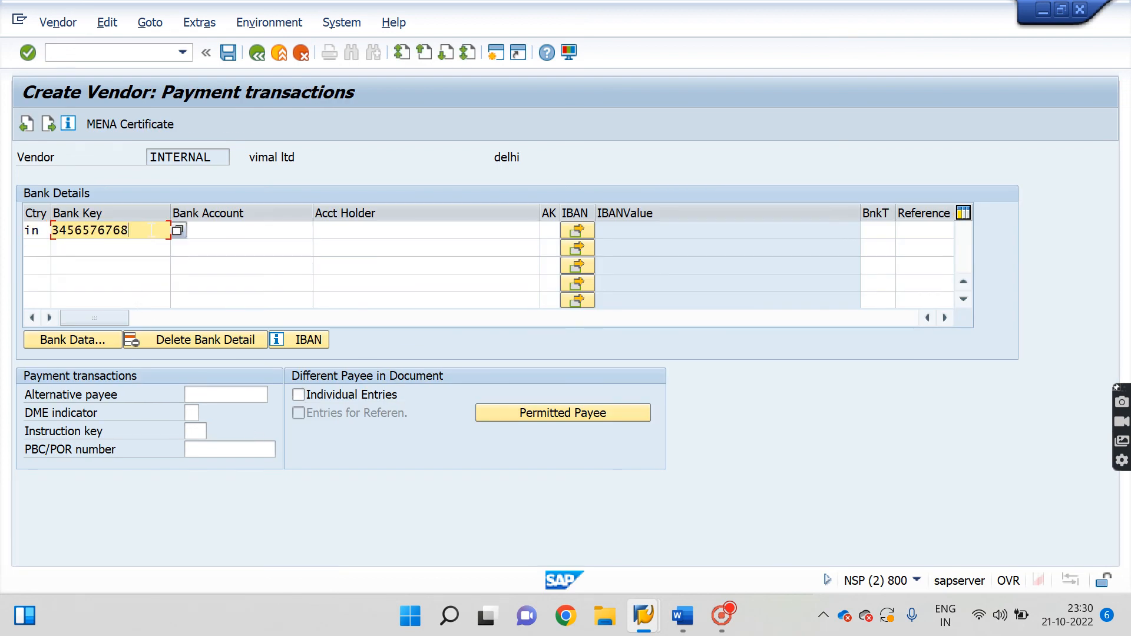
pyautogui.press('Tab')
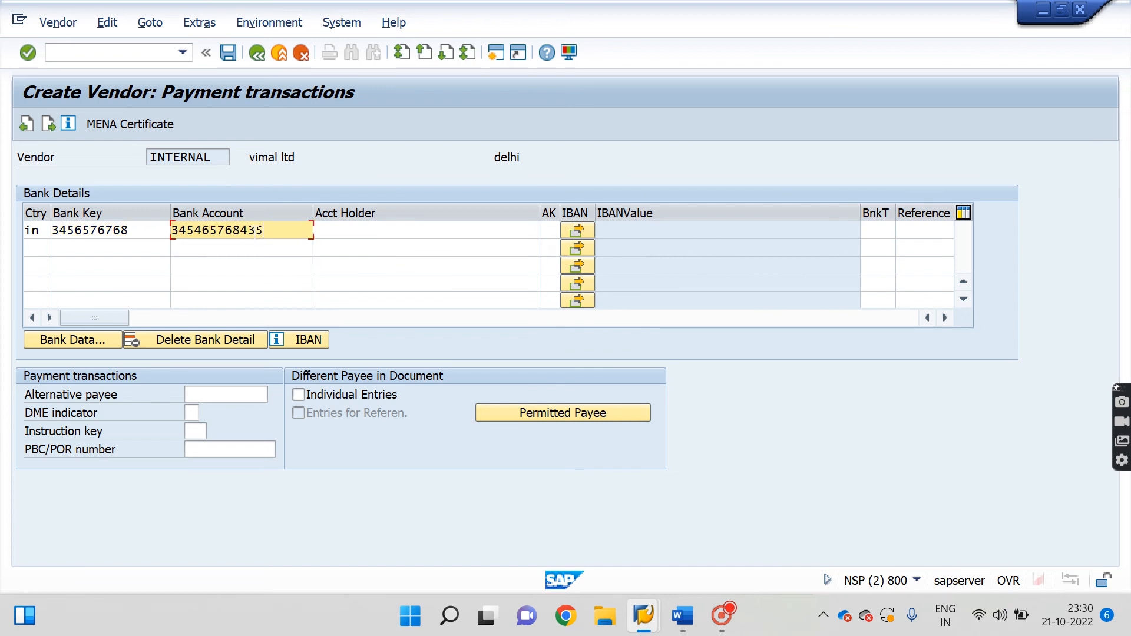
pyautogui.press('Tab')
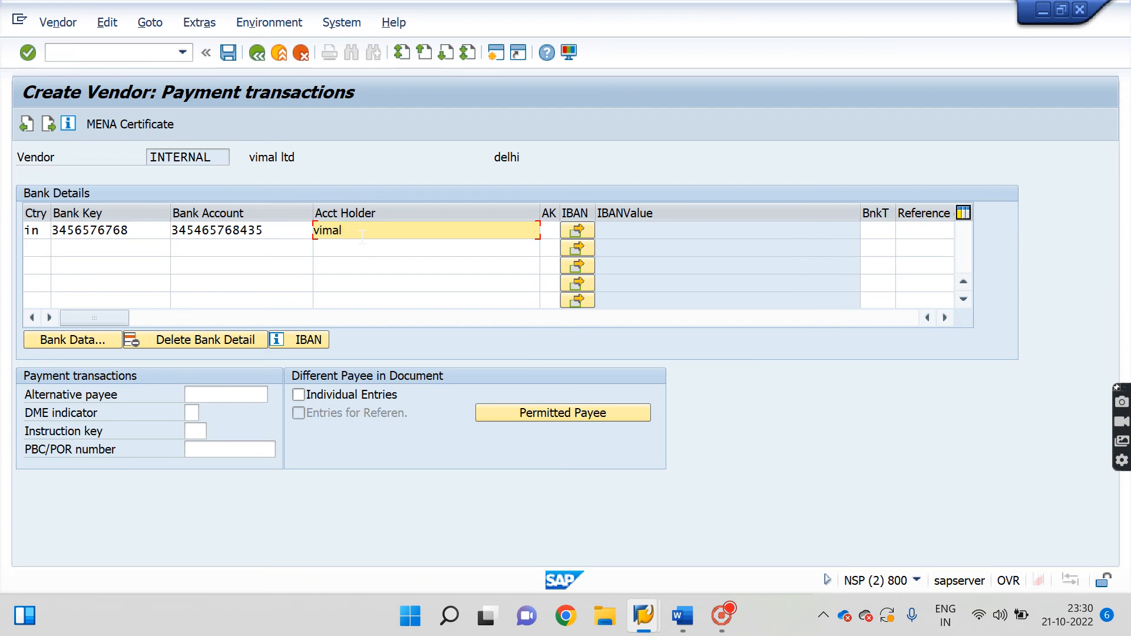
# Enter the bank data: hdfc bank, region 30, street 123, city delhi, branch veshali.
pyautogui.click(79, 341)
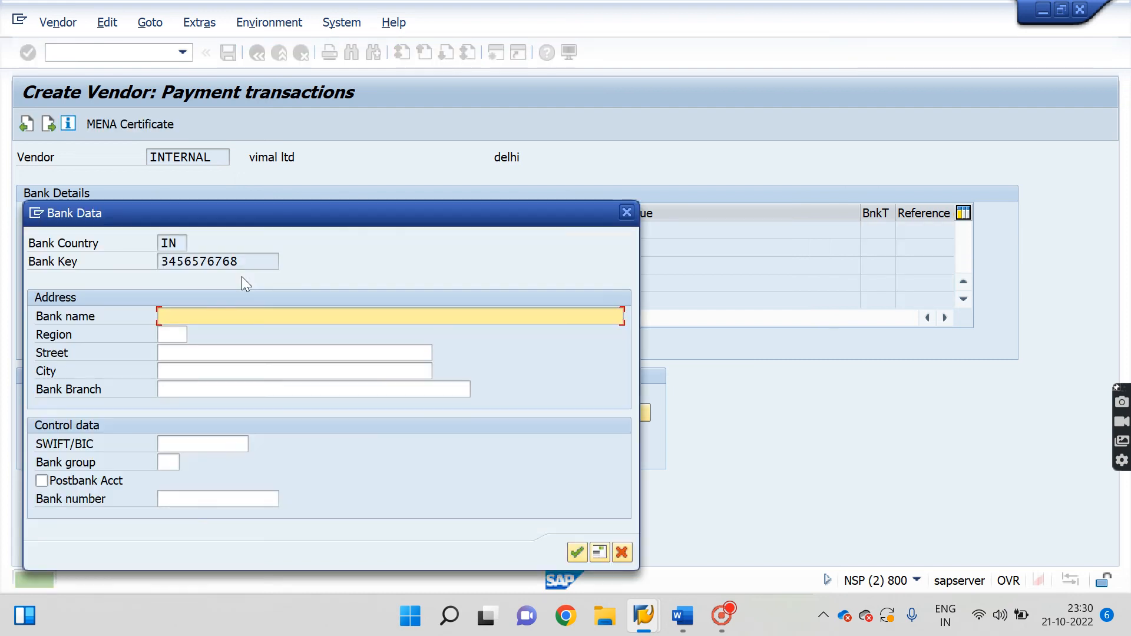
pyautogui.write('h')
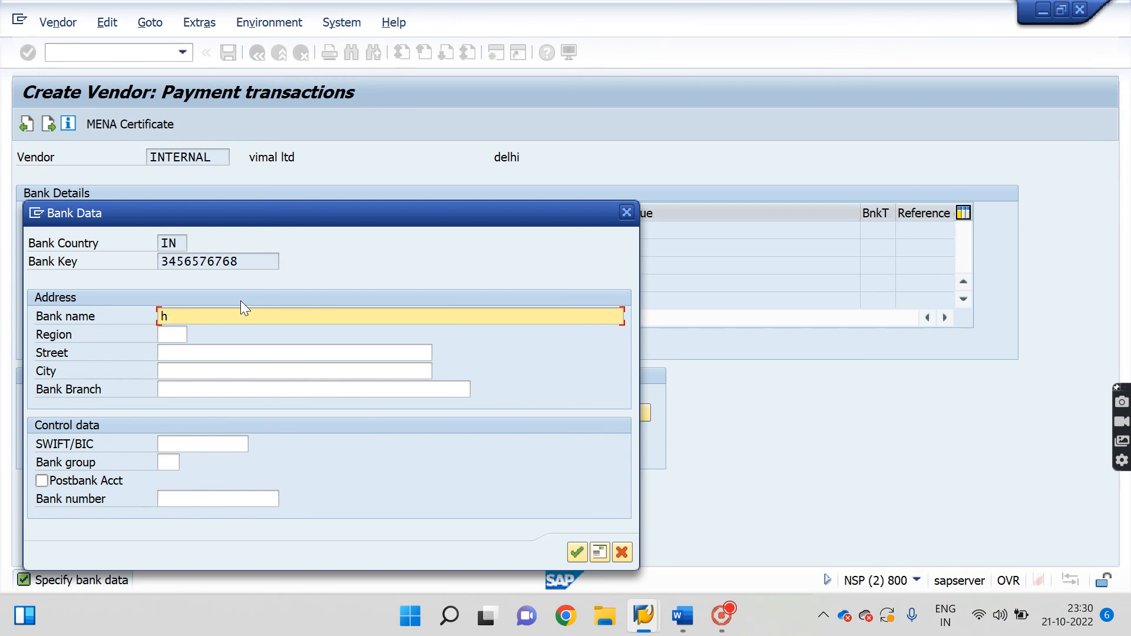
pyautogui.write('dfc bank')
pyautogui.press('Tab')
pyautogui.write('30')
pyautogui.press('Tab')
pyautogui.write('123')
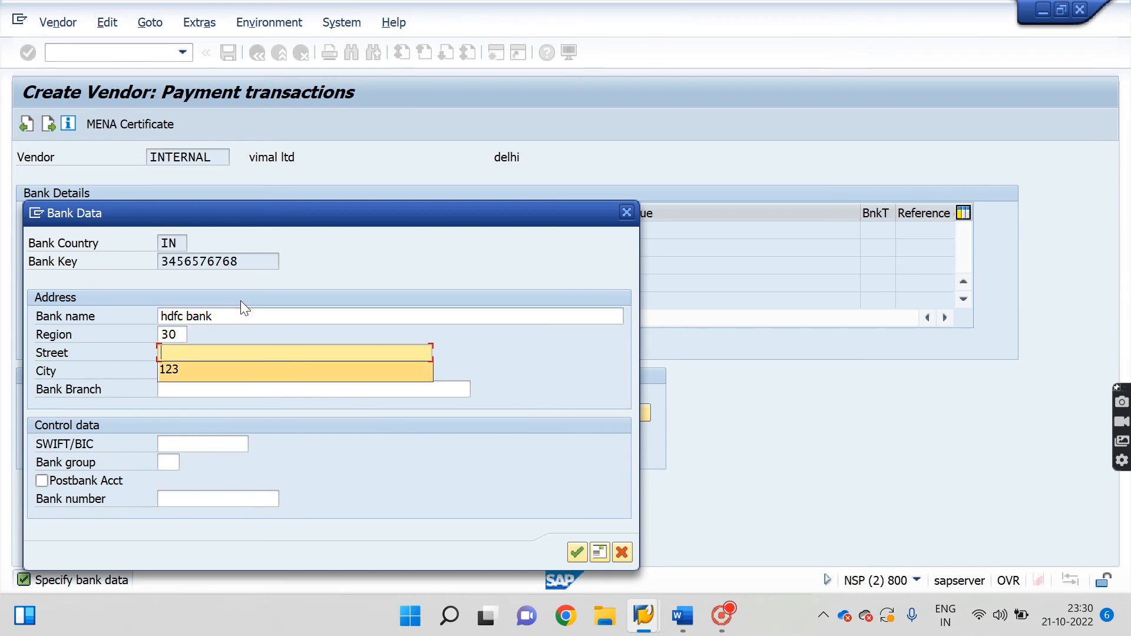
pyautogui.press('Tab')
pyautogui.write('delhi')
pyautogui.press('Tab')
pyautogui.write('veshali')
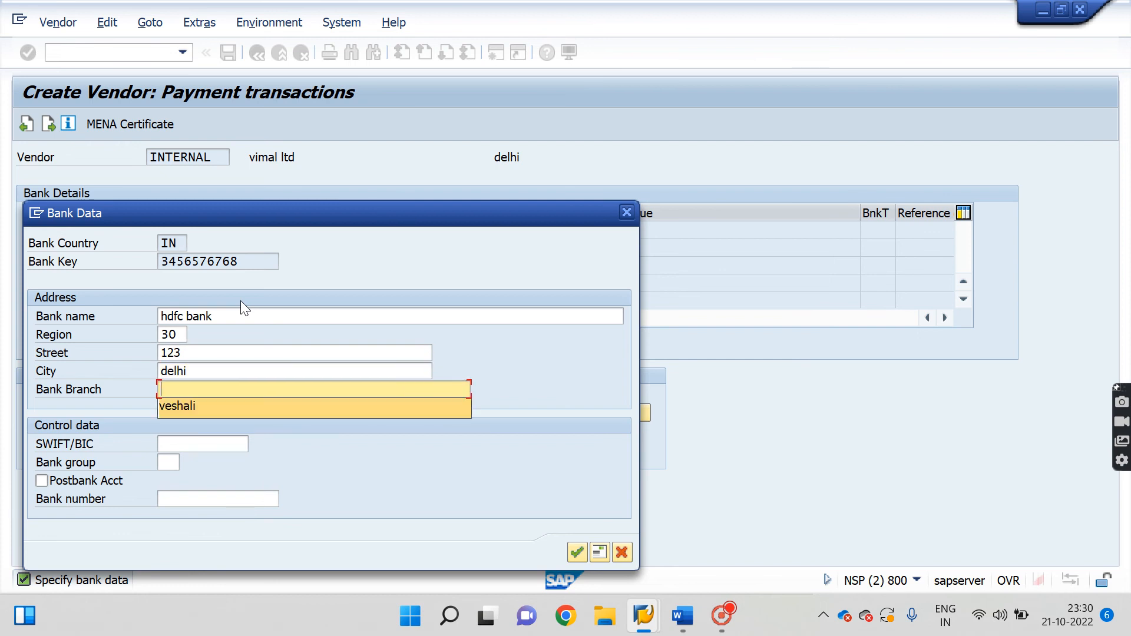
pyautogui.press('Return')
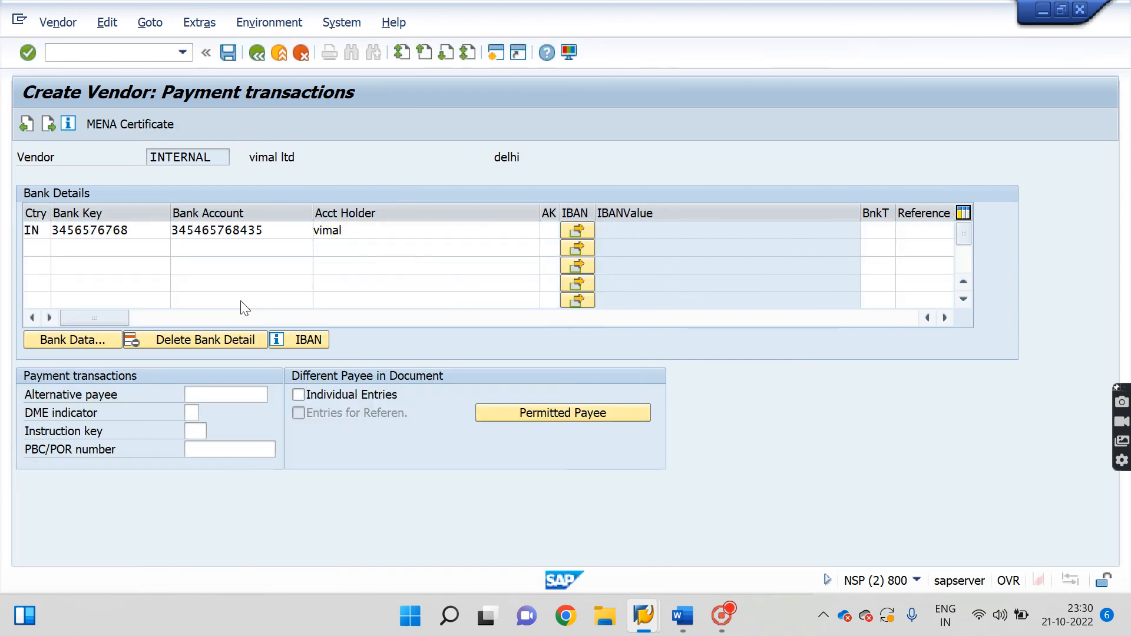
pyautogui.press('Return')
pyautogui.press('Return')
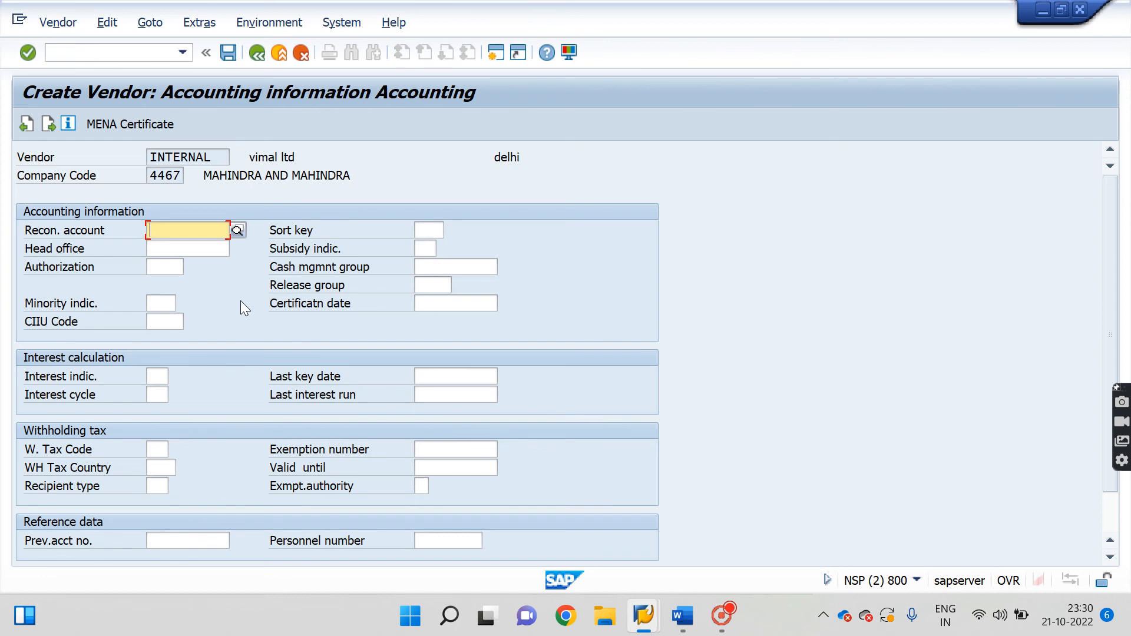
# Enter reconciliation account 2001 in the vendor's accounting information.
pyautogui.click(236, 229)
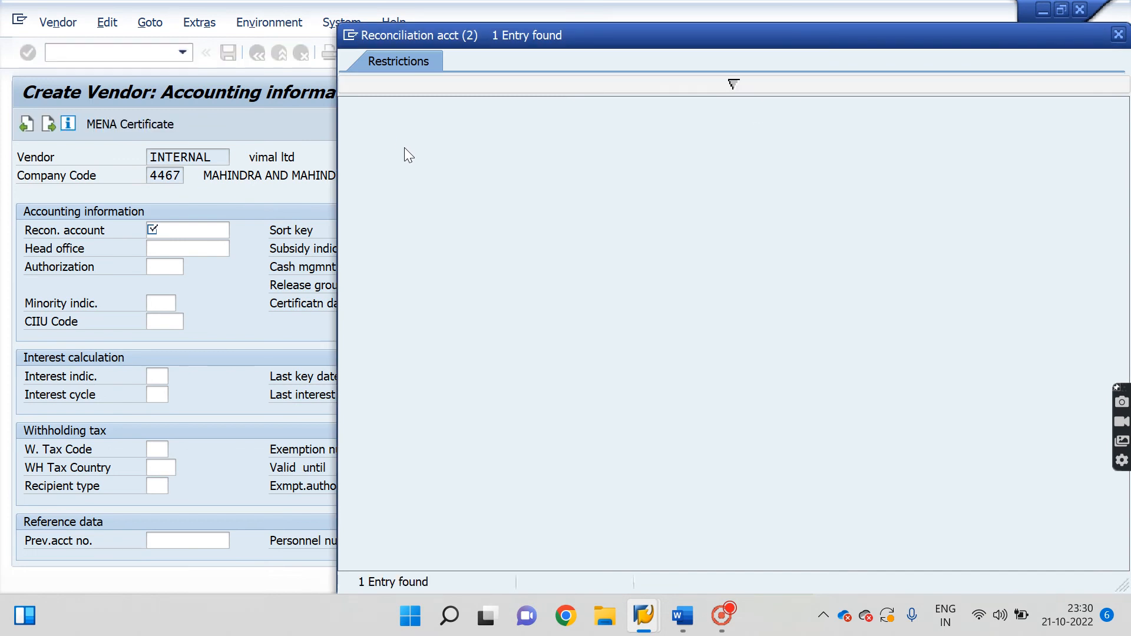
pyautogui.click(1119, 35)
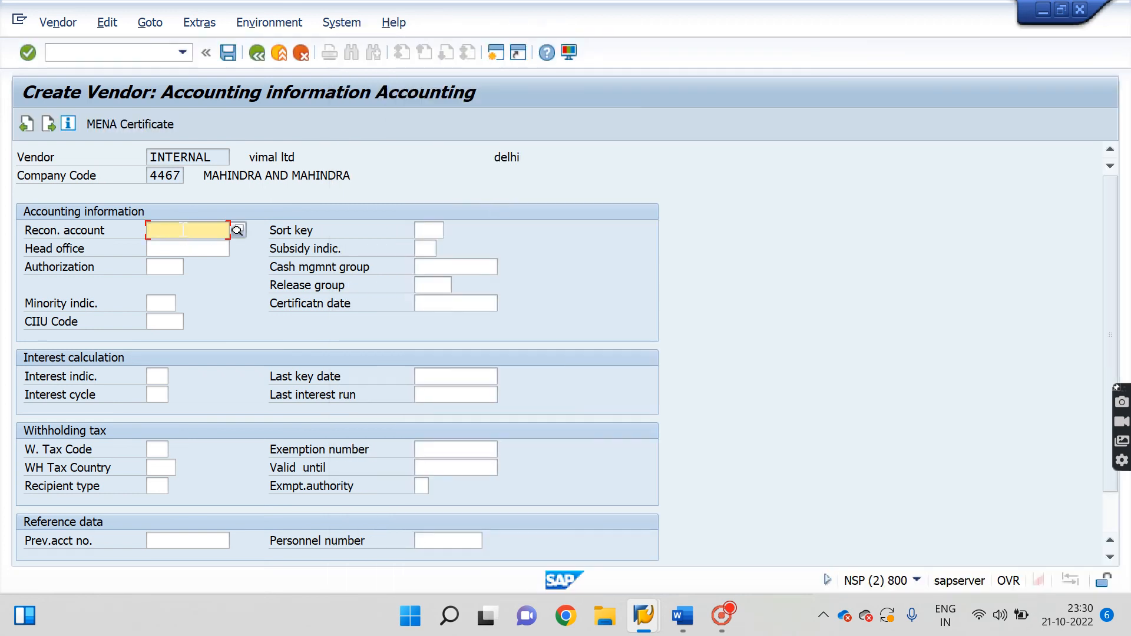
pyautogui.write('2001')
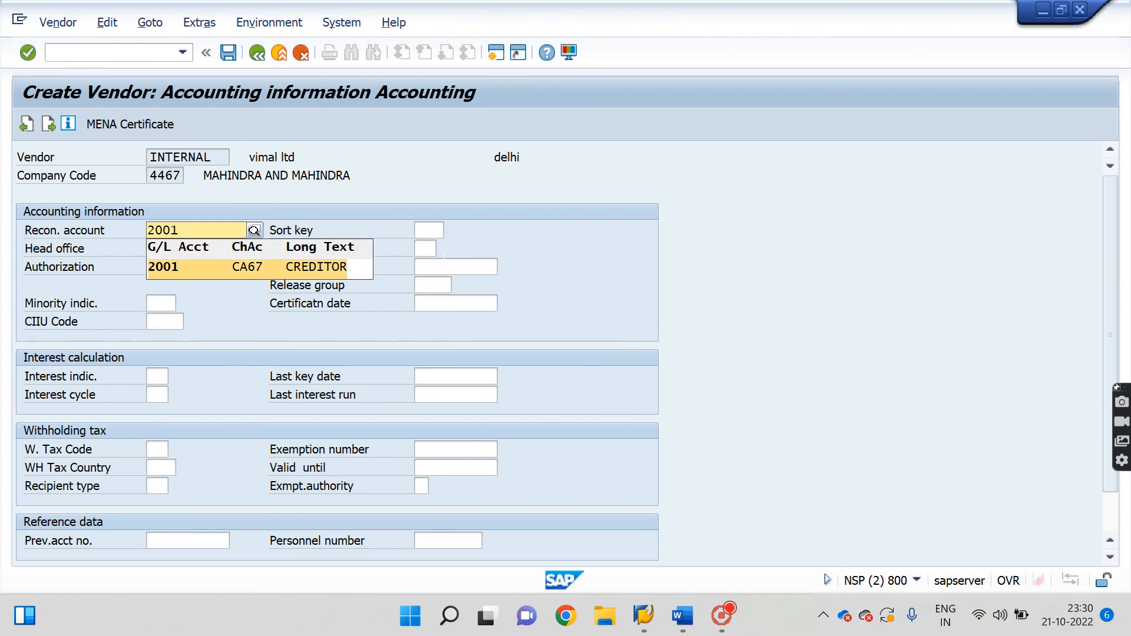
pyautogui.press('Return')
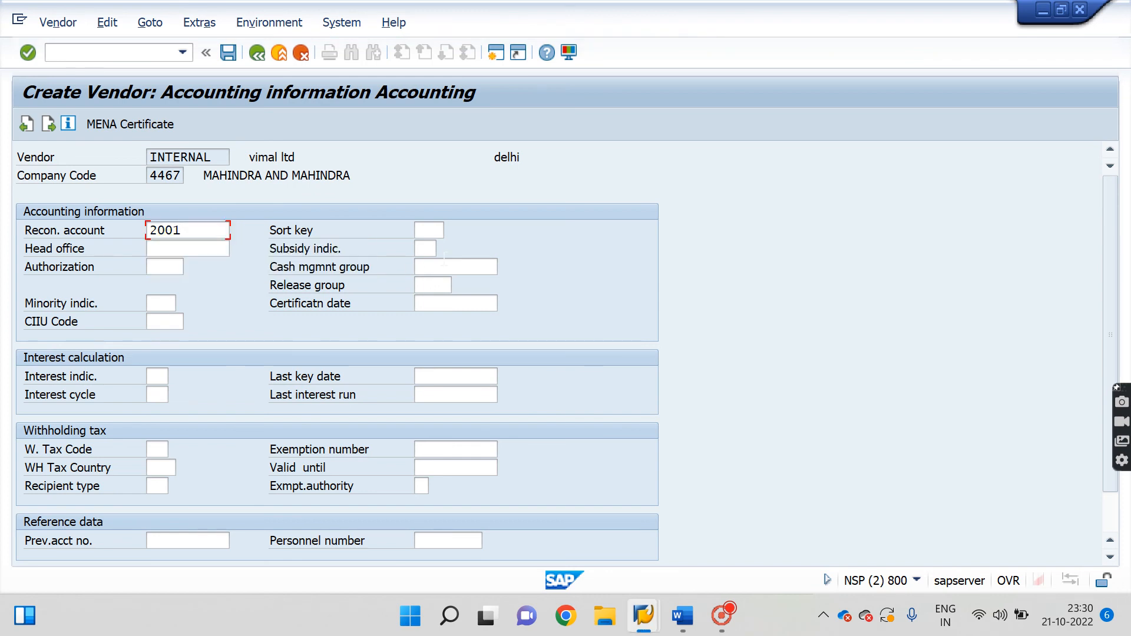
# Choose cash management group A2, then switch to the SAP Easy Access window after 2001 is rejected.
pyautogui.click(455, 266)
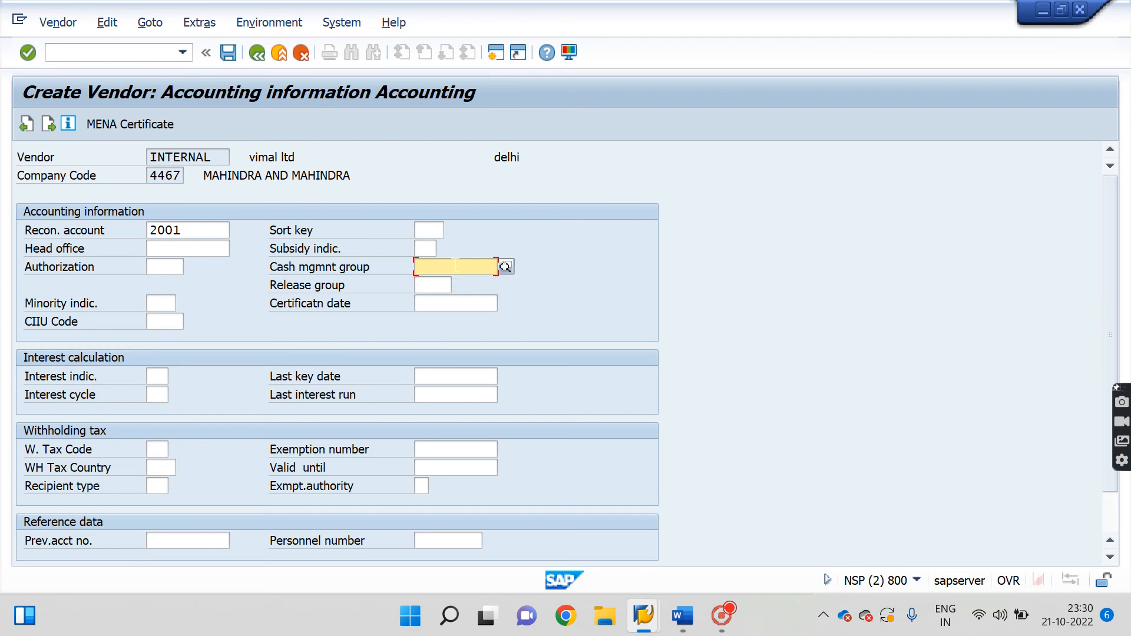
pyautogui.click(511, 265)
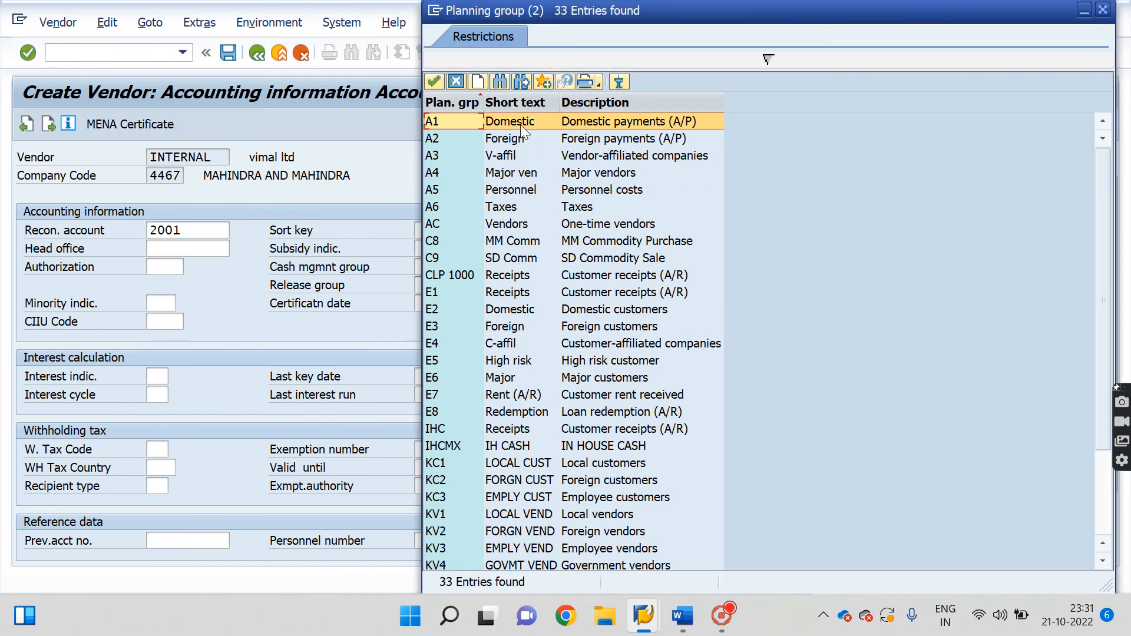
pyautogui.doubleClick(625, 140)
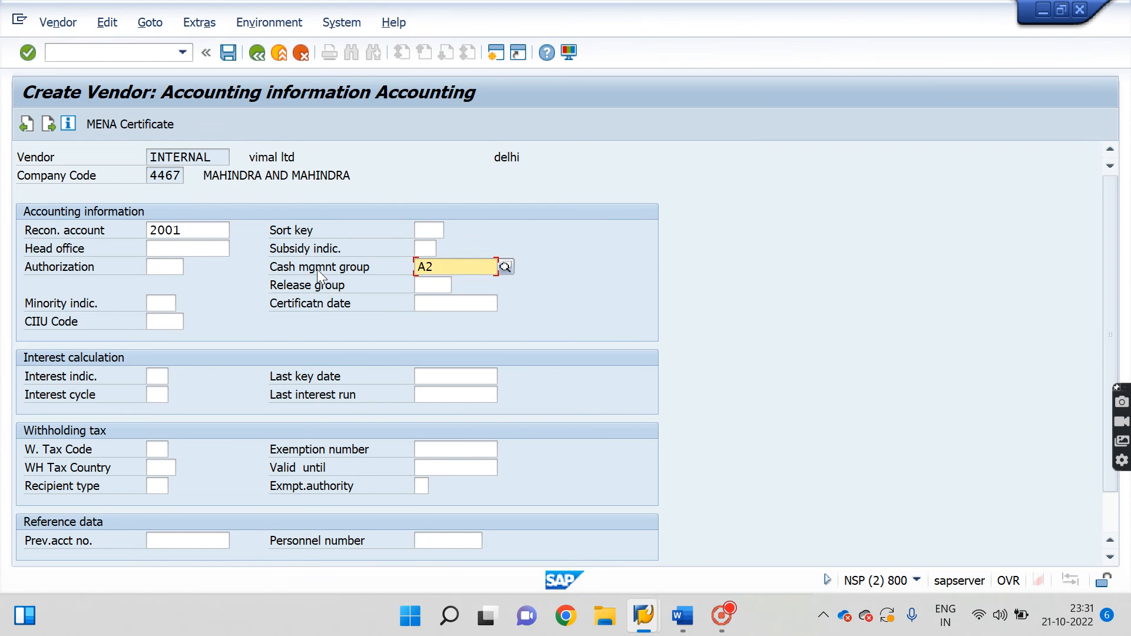
pyautogui.press('Return')
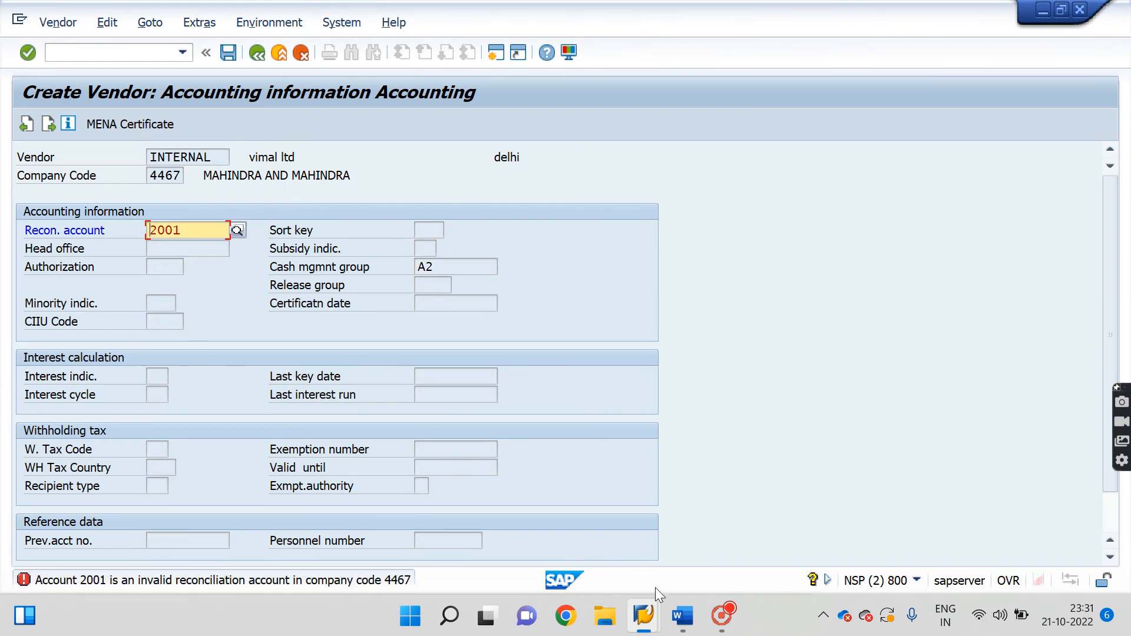
pyautogui.moveTo(643, 616)
pyautogui.click(790, 540)
pyautogui.click(633, 508)
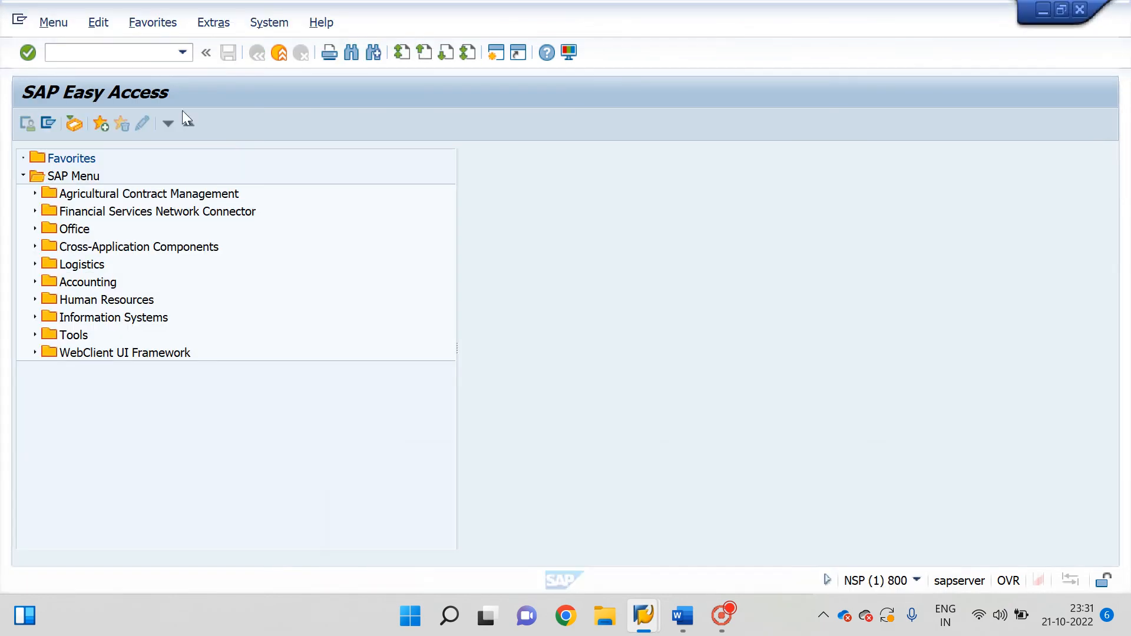
# In FS00, open 2001 CREDITOR under LIABILITIES, set reconciliation type Vendors on Control Data, and save.
pyautogui.click(112, 55)
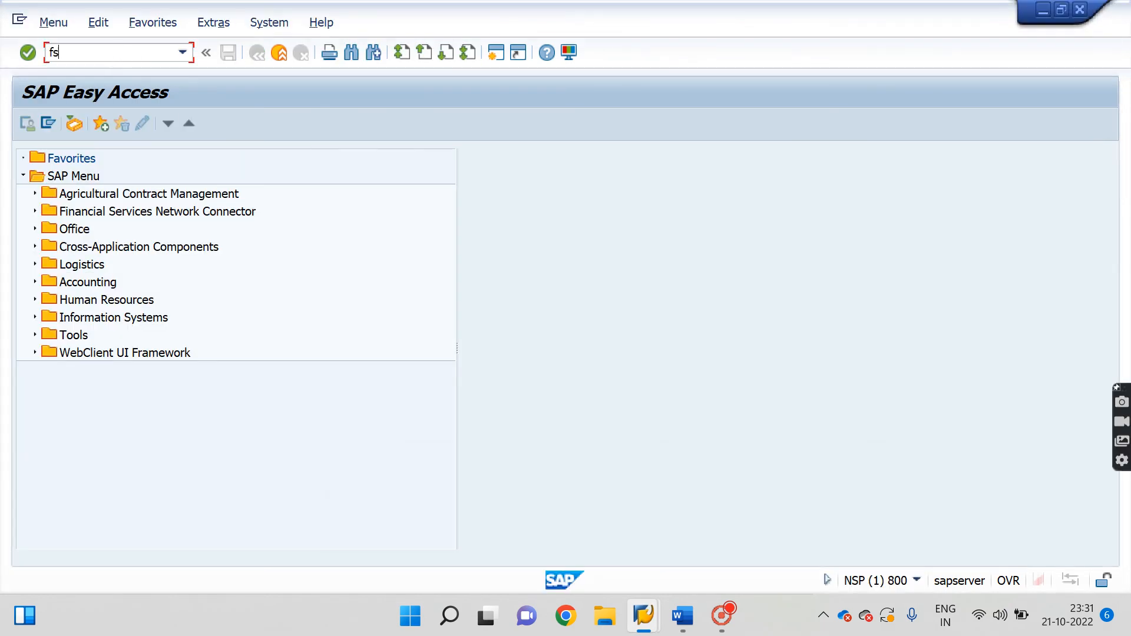
pyautogui.press('Return')
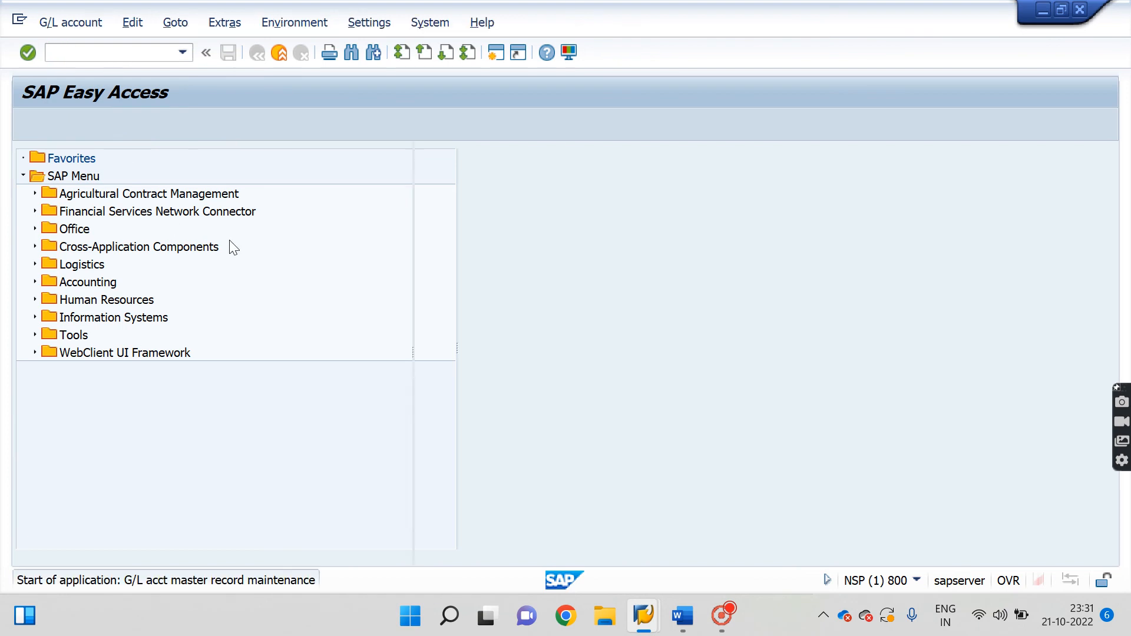
pyautogui.click(22, 228)
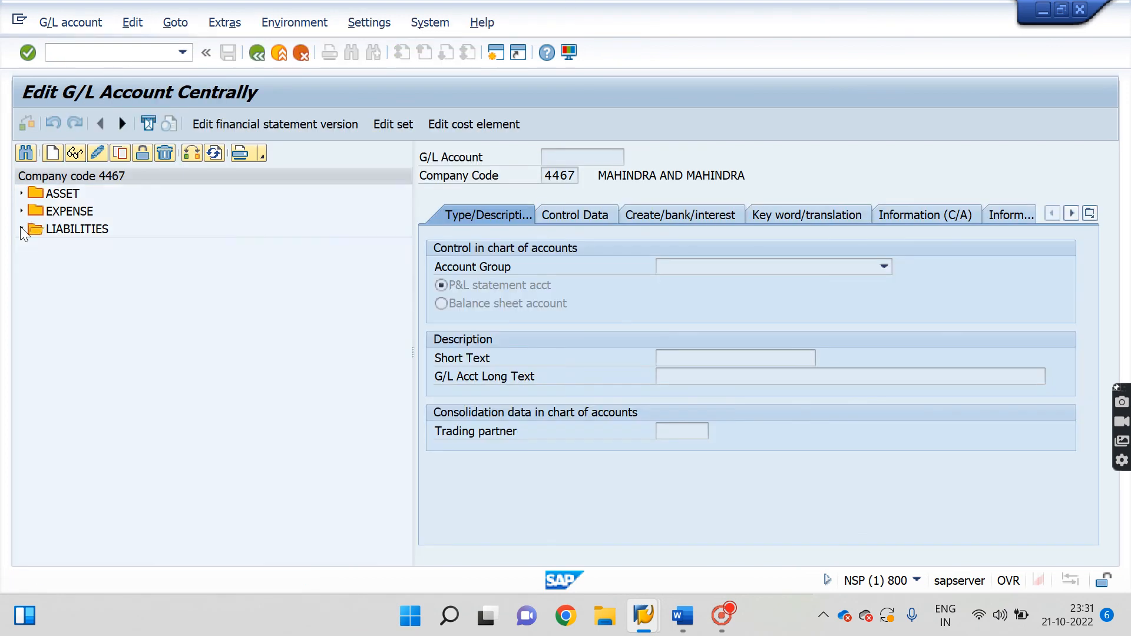
pyautogui.click(69, 269)
pyautogui.doubleClick(70, 268)
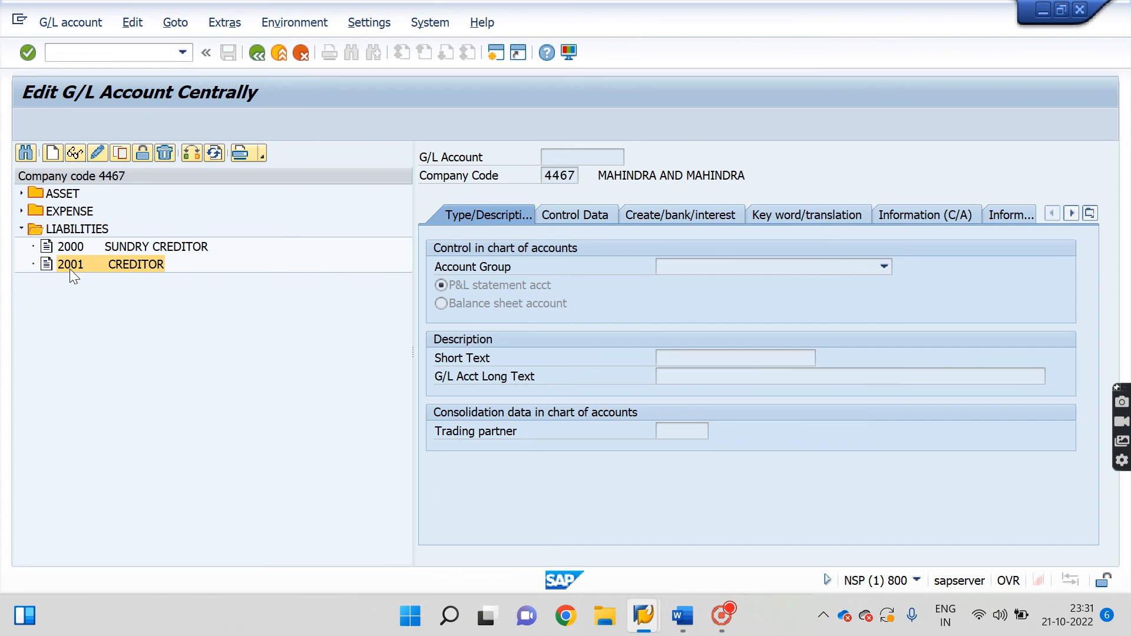
pyautogui.click(97, 153)
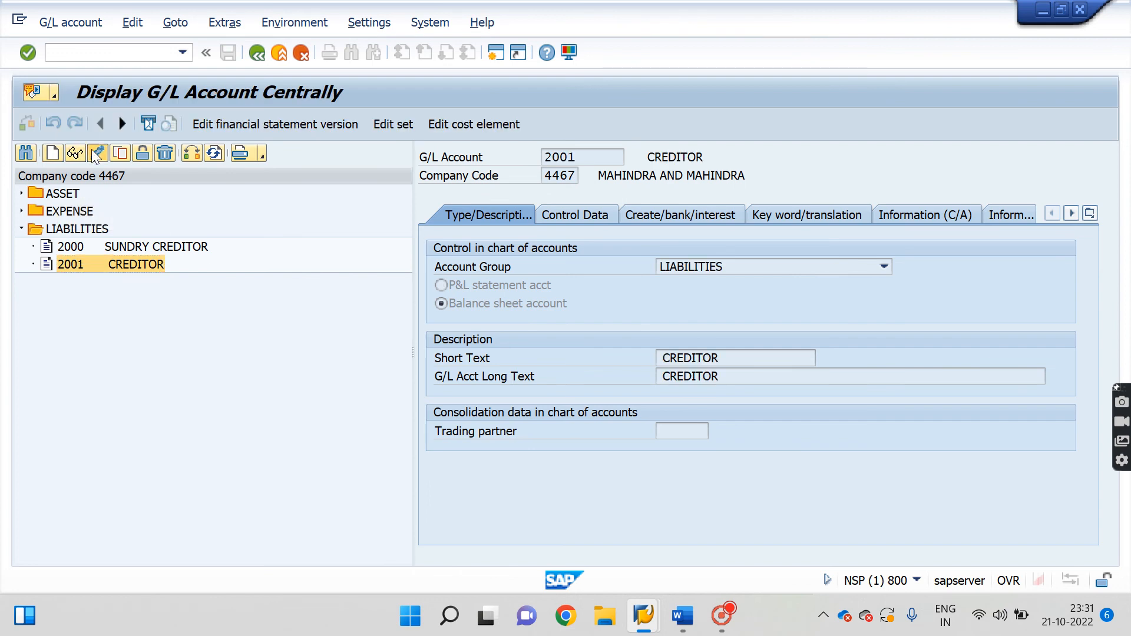
pyautogui.click(586, 214)
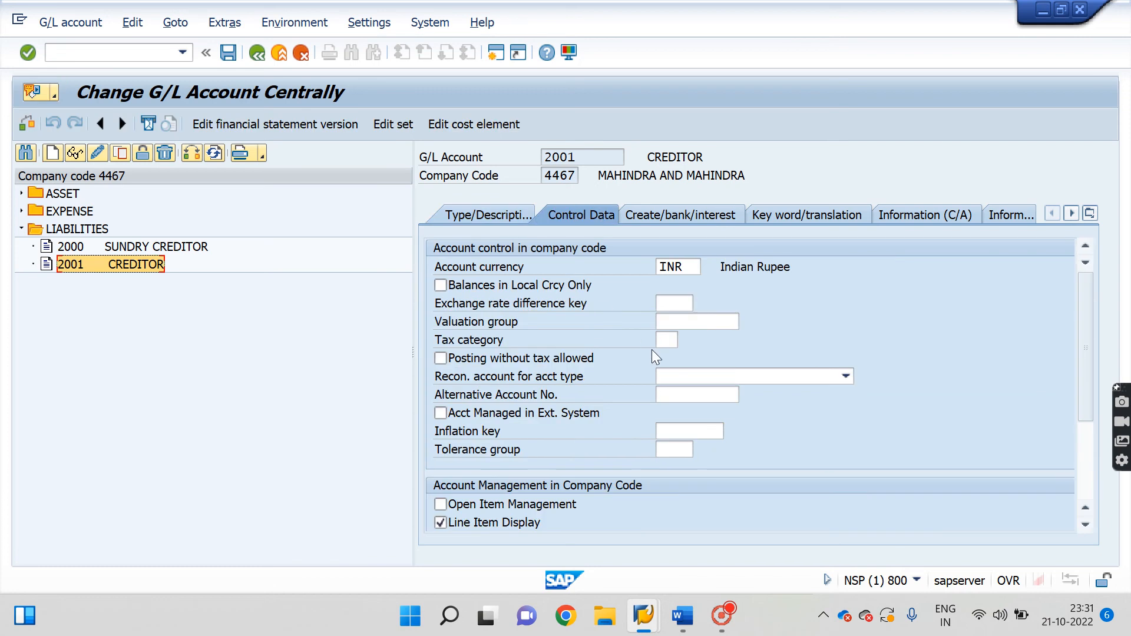
pyautogui.click(691, 377)
pyautogui.click(697, 438)
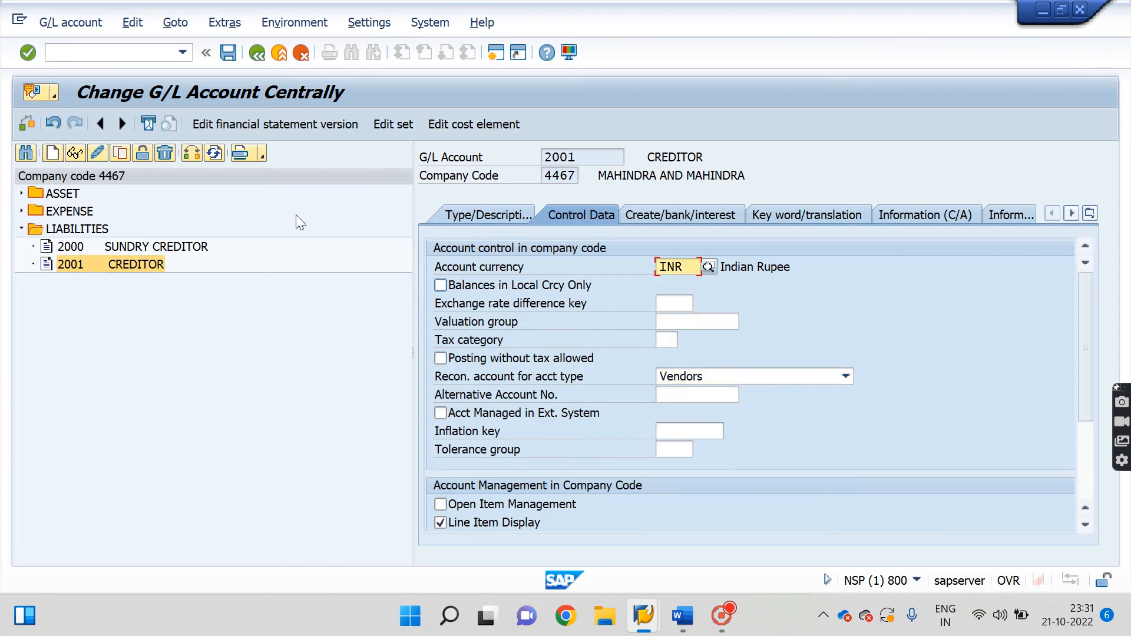
pyautogui.click(229, 54)
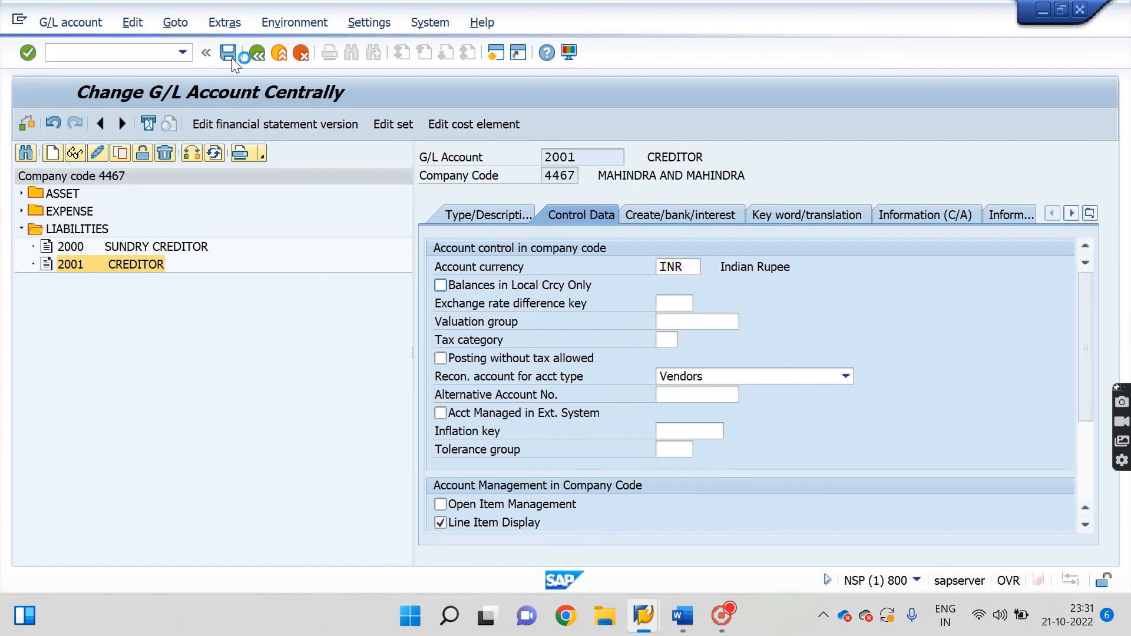
# Change the vendor's reconciliation account to 2000.
pyautogui.moveTo(643, 616)
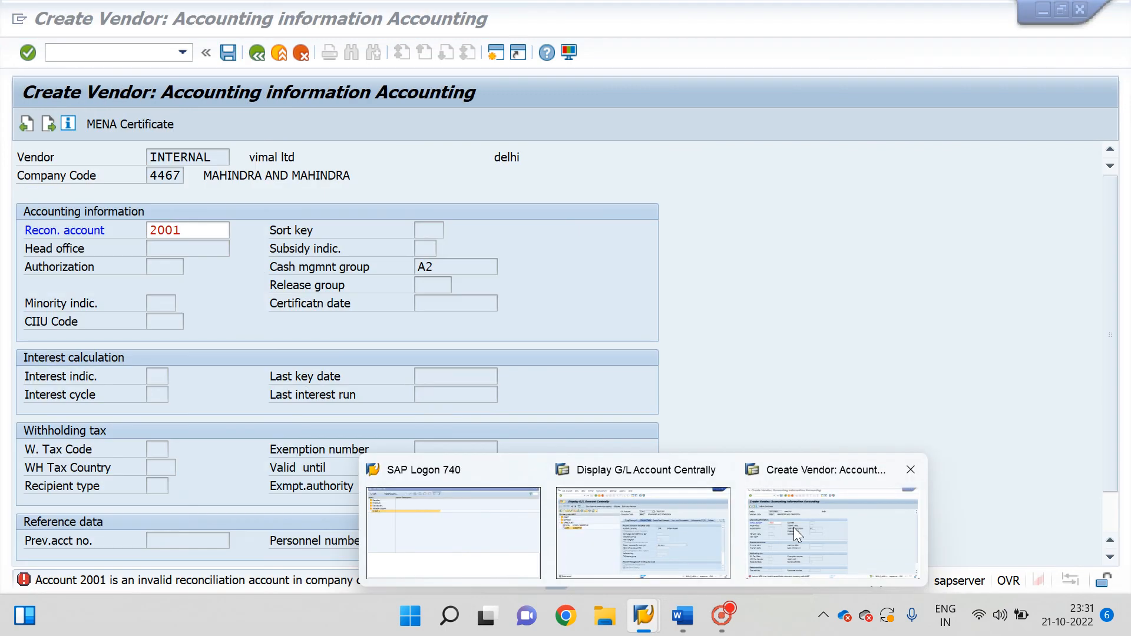
pyautogui.click(793, 528)
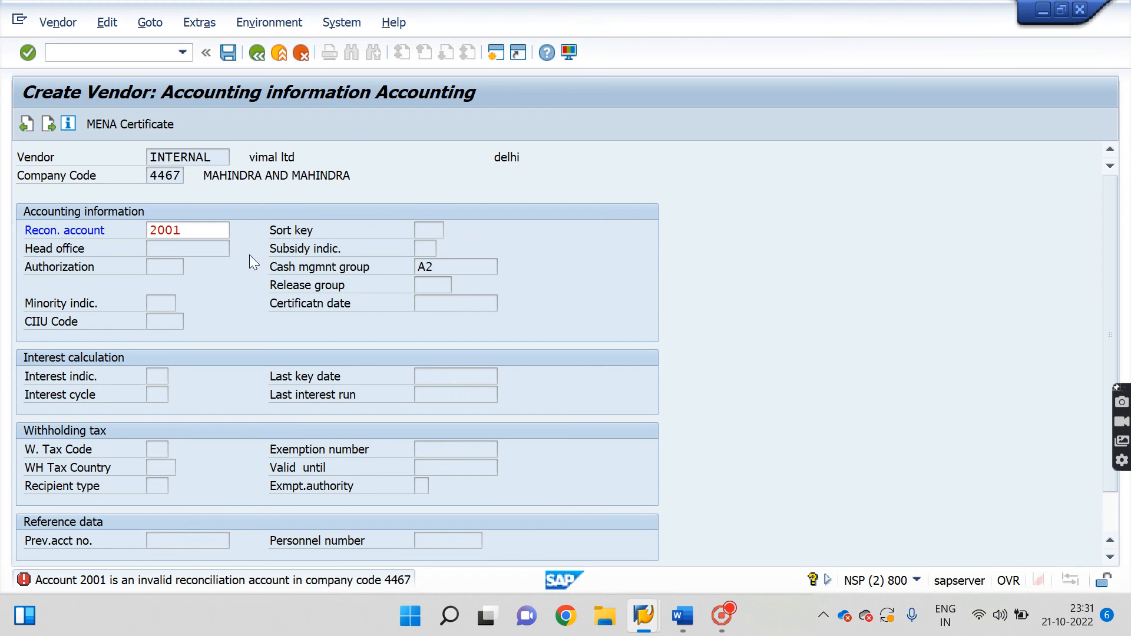
pyautogui.click(218, 231)
pyautogui.click(236, 231)
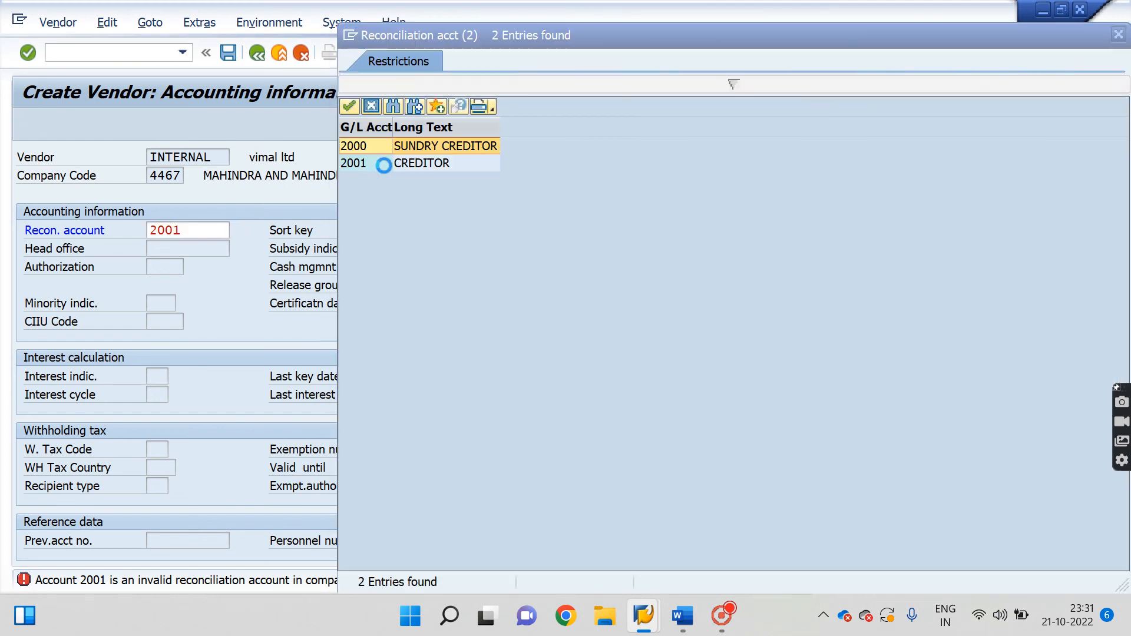
pyautogui.doubleClick(424, 163)
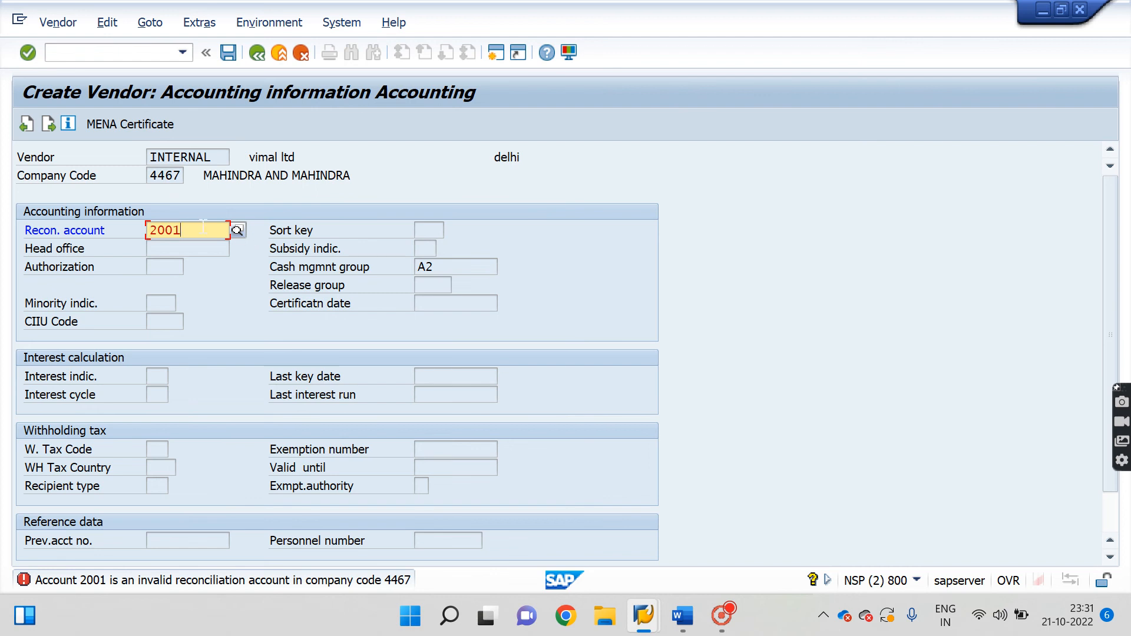
pyautogui.press('BackSpace')
pyautogui.write('0')
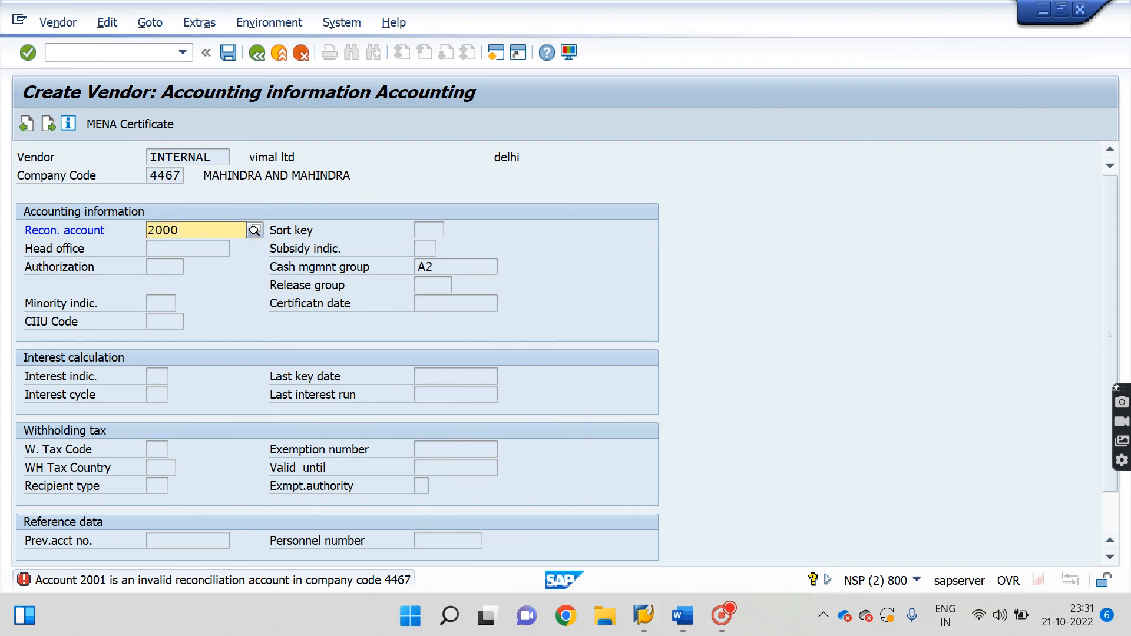
pyautogui.press('Return')
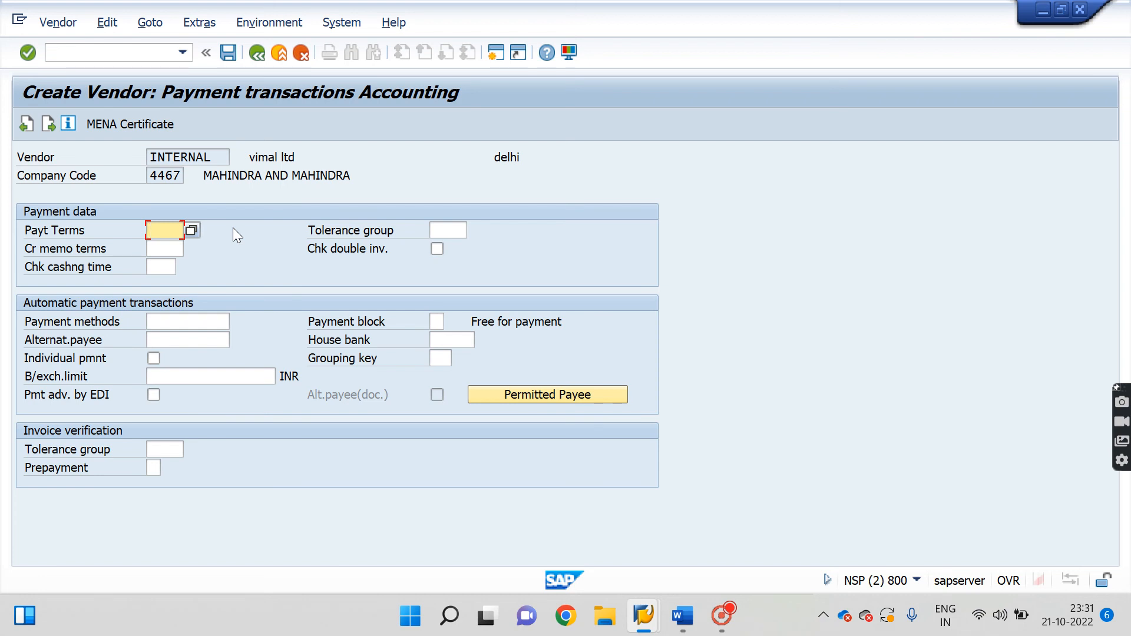
# Enter payment terms 0001, save the vendor, note its number, and return to the main menu.
pyautogui.press('Return')
pyautogui.write('0001')
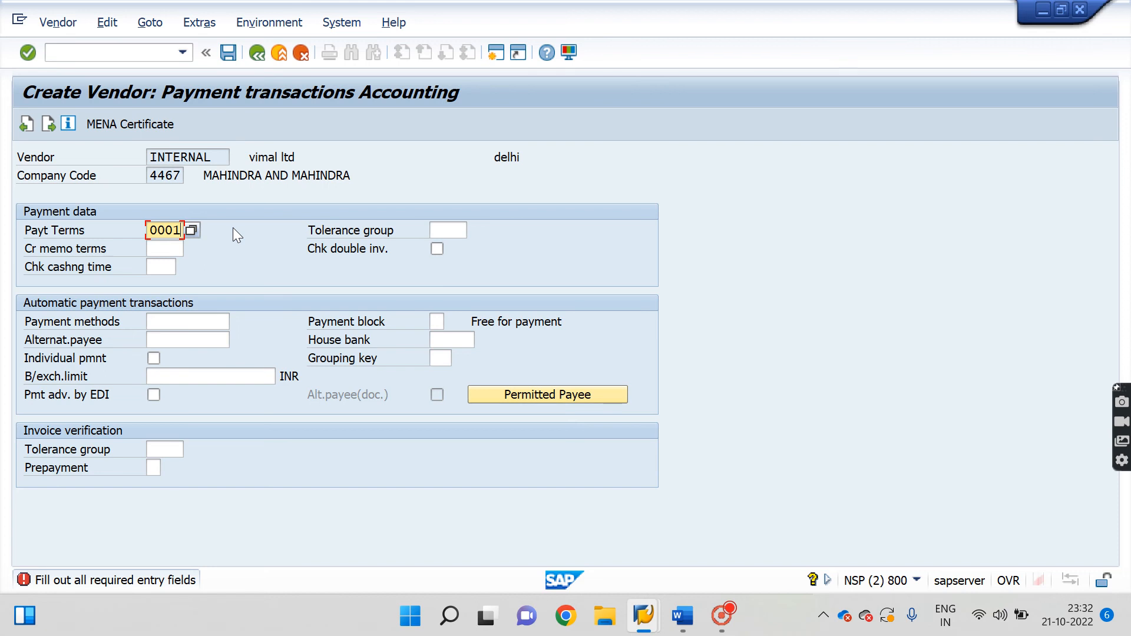
pyautogui.press('Return')
pyautogui.press('Return')
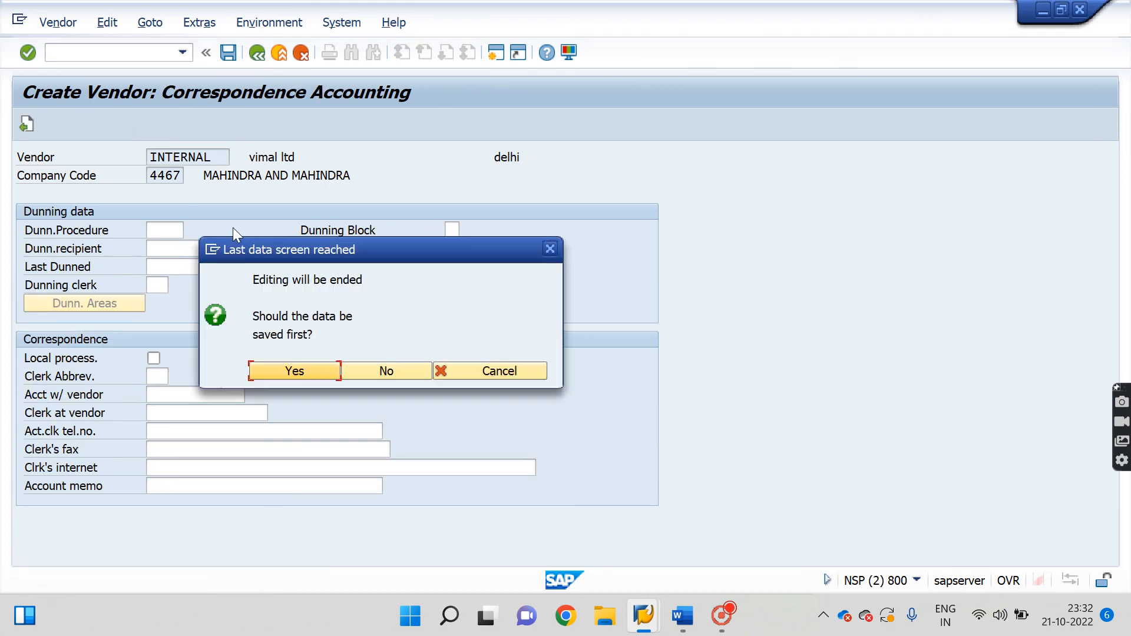
pyautogui.click(301, 371)
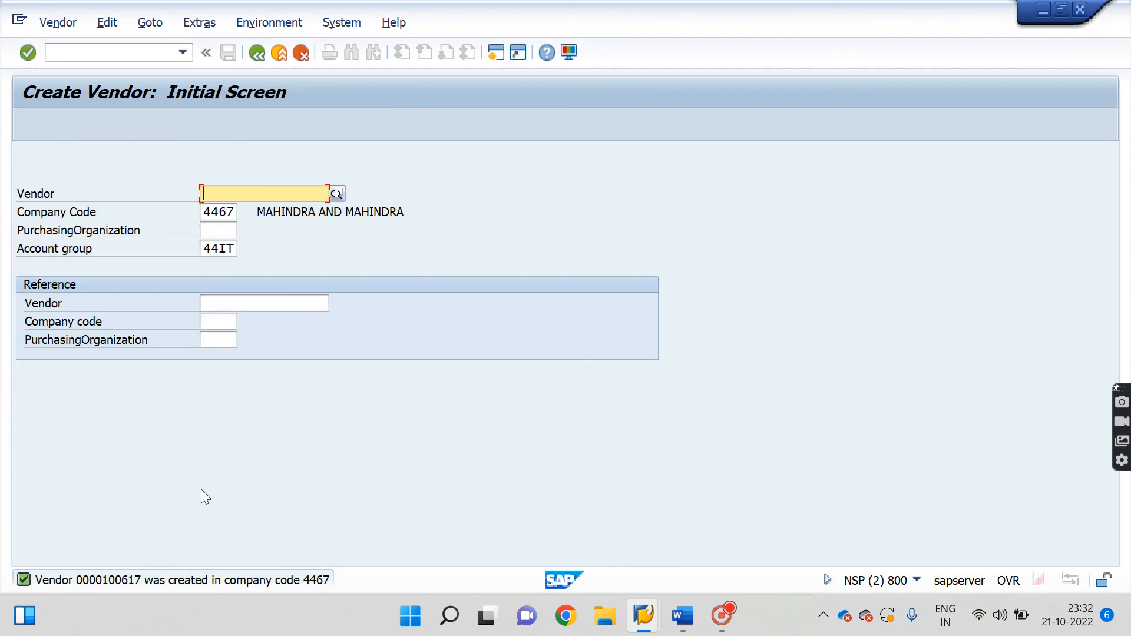
pyautogui.doubleClick(158, 582)
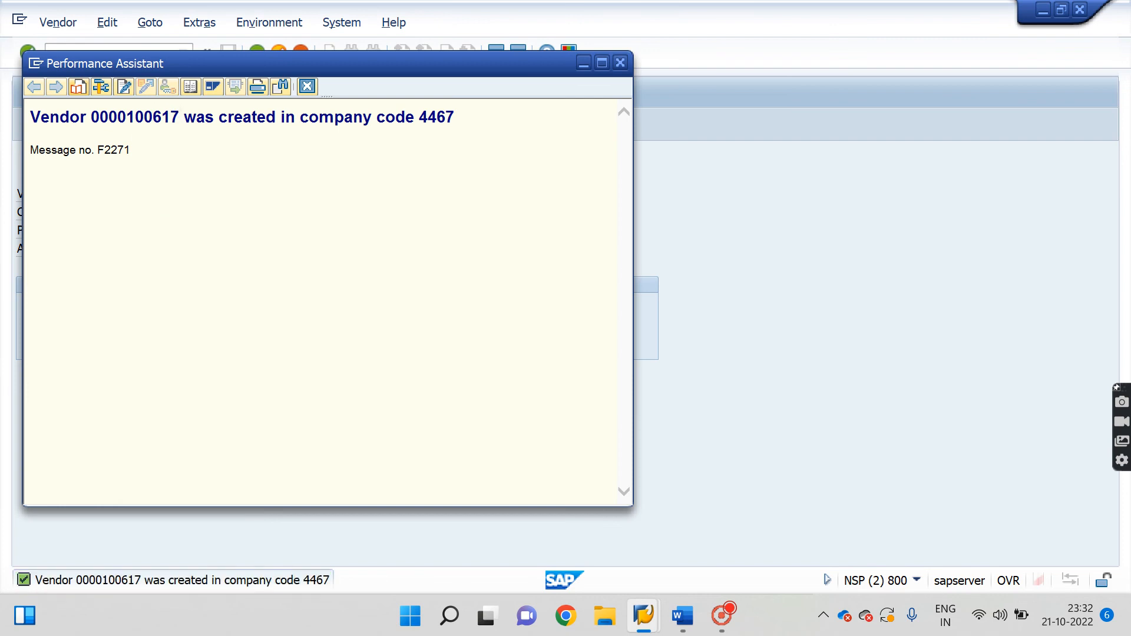
pyautogui.moveTo(180, 116); pyautogui.dragTo(99, 116)
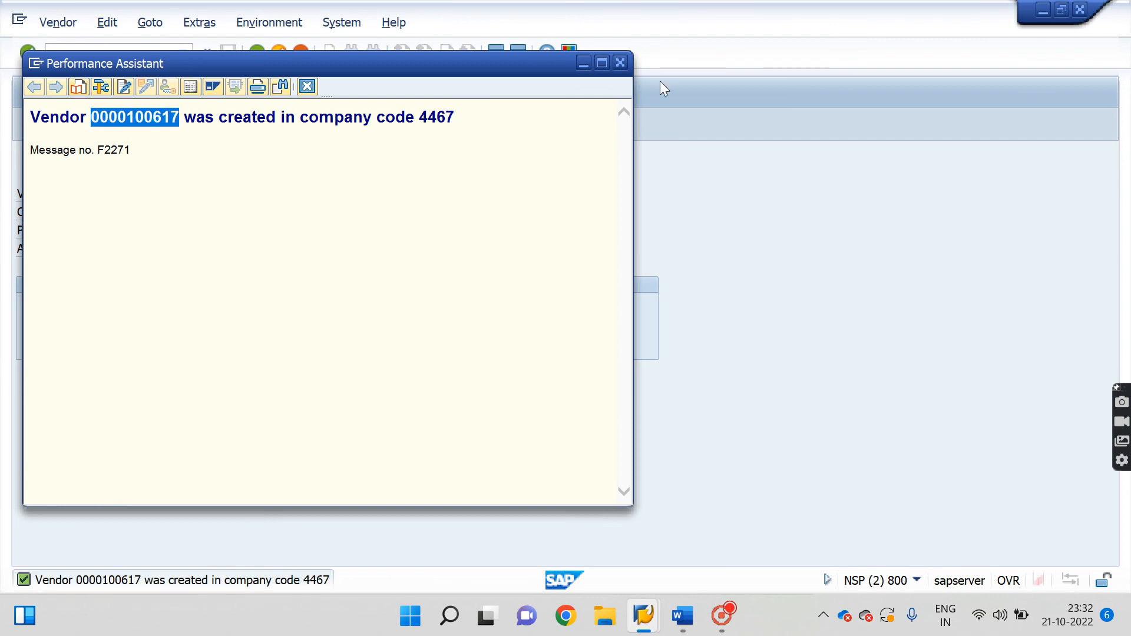
pyautogui.click(624, 62)
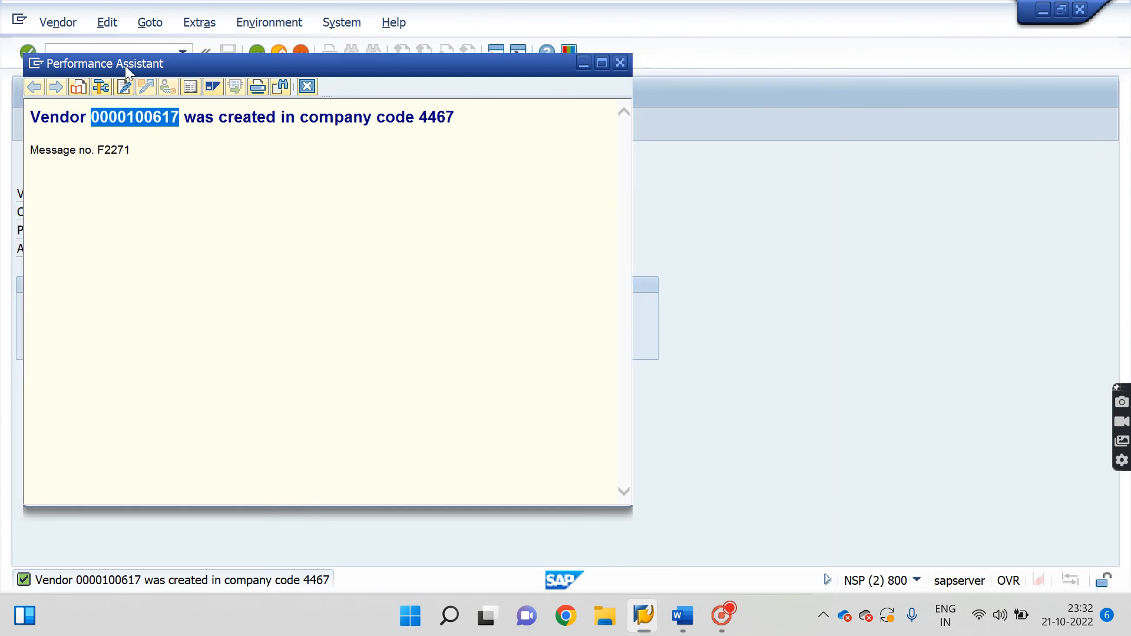
pyautogui.click(113, 53)
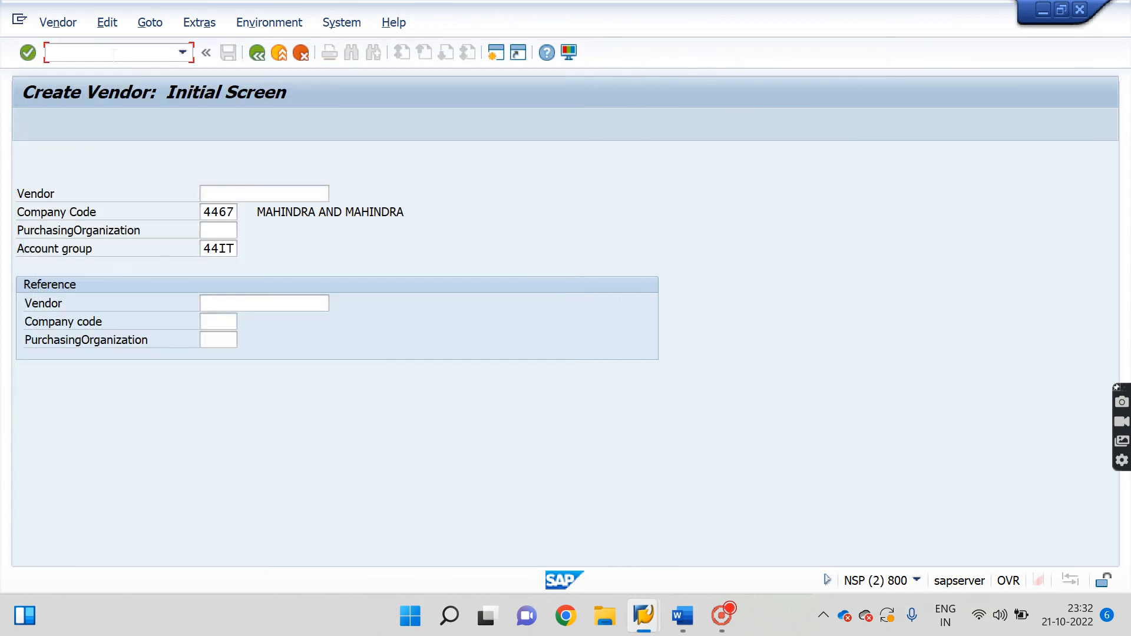
pyautogui.write('/n')
pyautogui.press('Return')
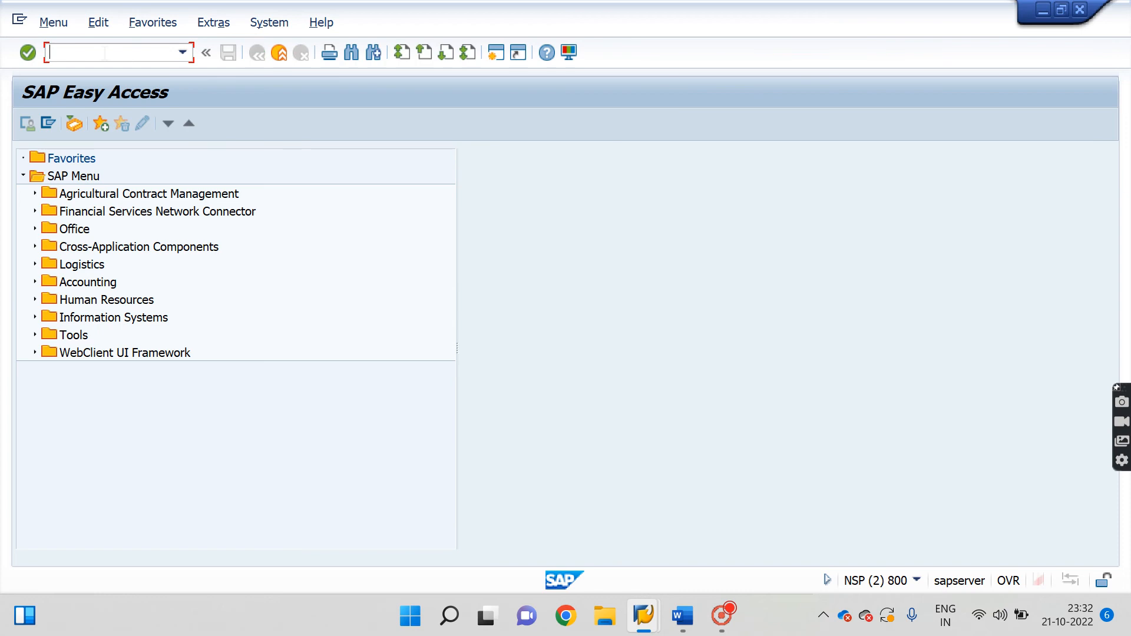
# Open XK02 for the new vendor in company code 4467 with all data views selected.
pyautogui.write('xk02')
pyautogui.press('Return')
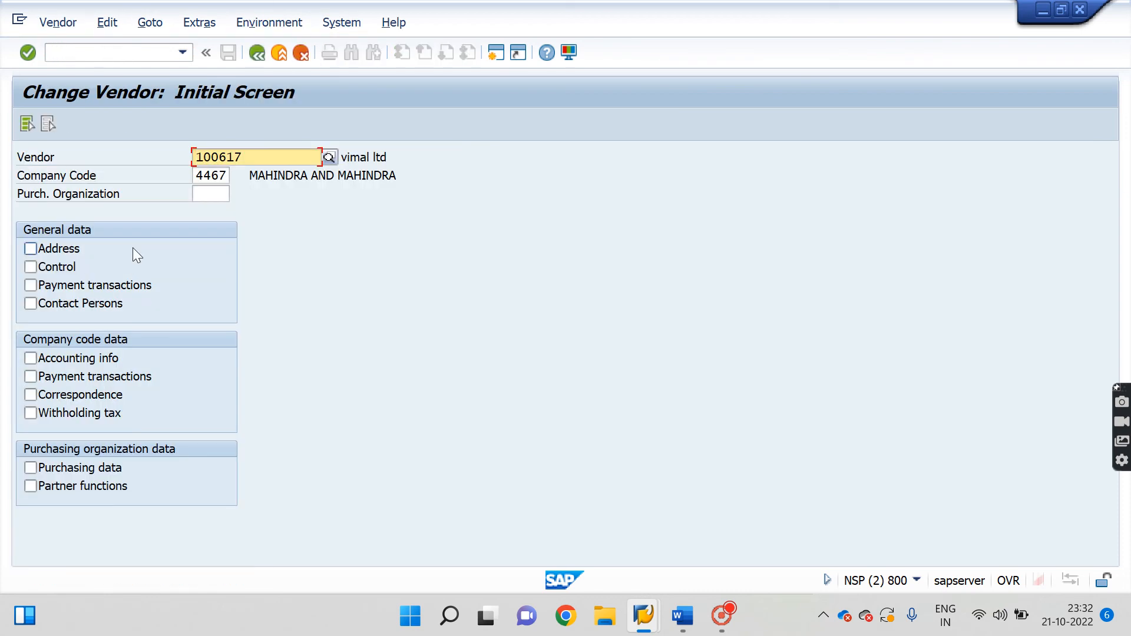
pyautogui.press('BackSpace')
pyautogui.press('BackSpace')
pyautogui.press('BackSpace')
pyautogui.press('BackSpace')
pyautogui.press('BackSpace')
pyautogui.press('BackSpace')
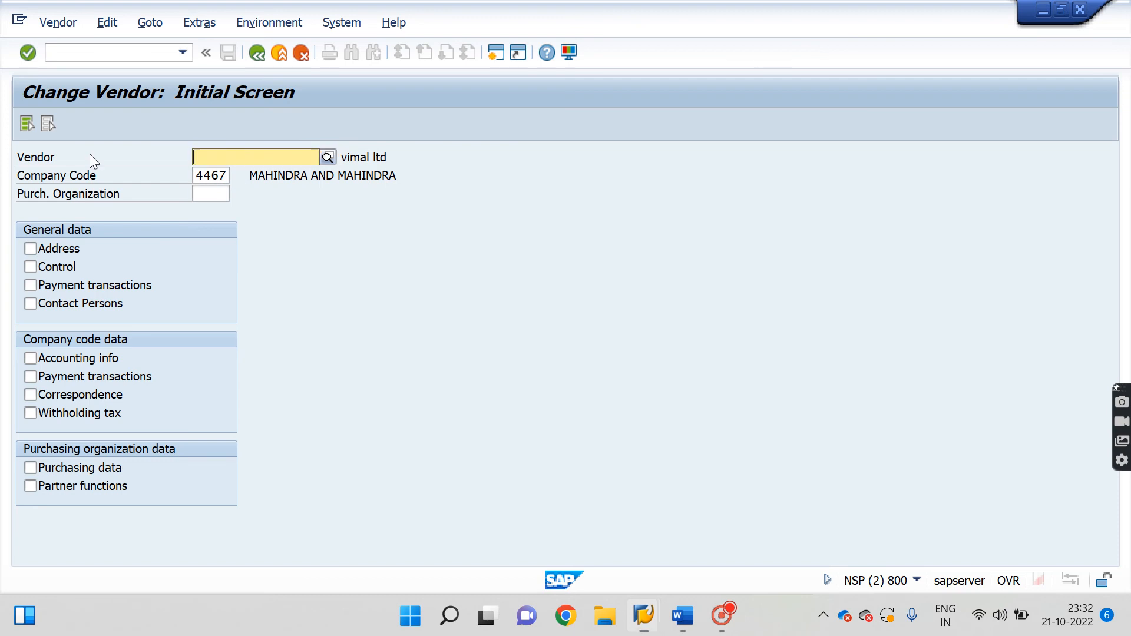
pyautogui.press('Return')
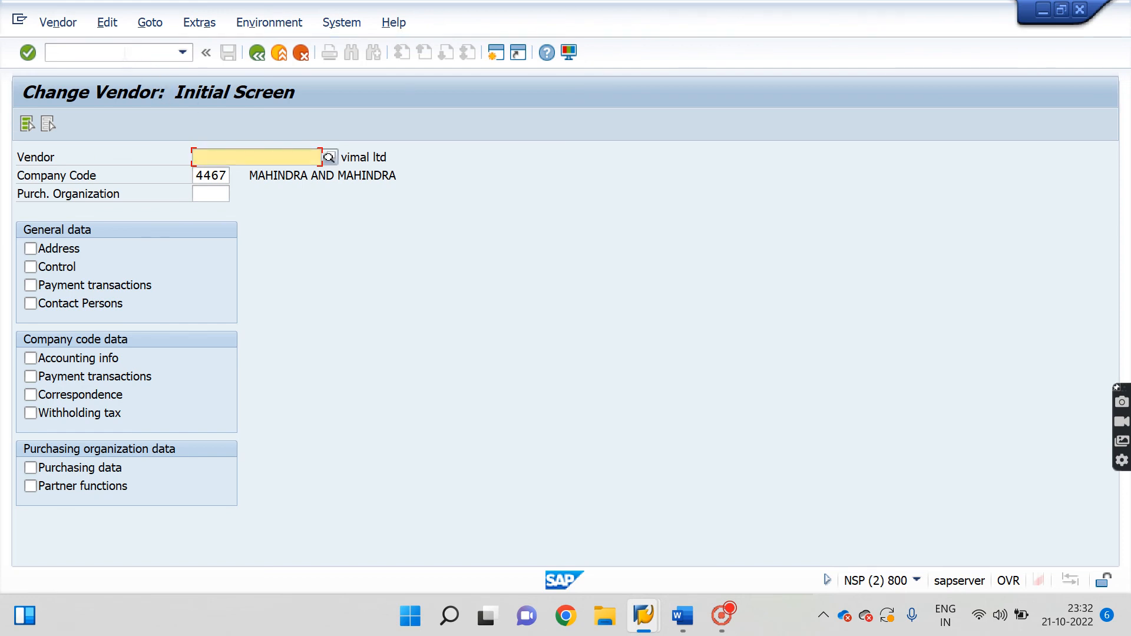
pyautogui.click(125, 52)
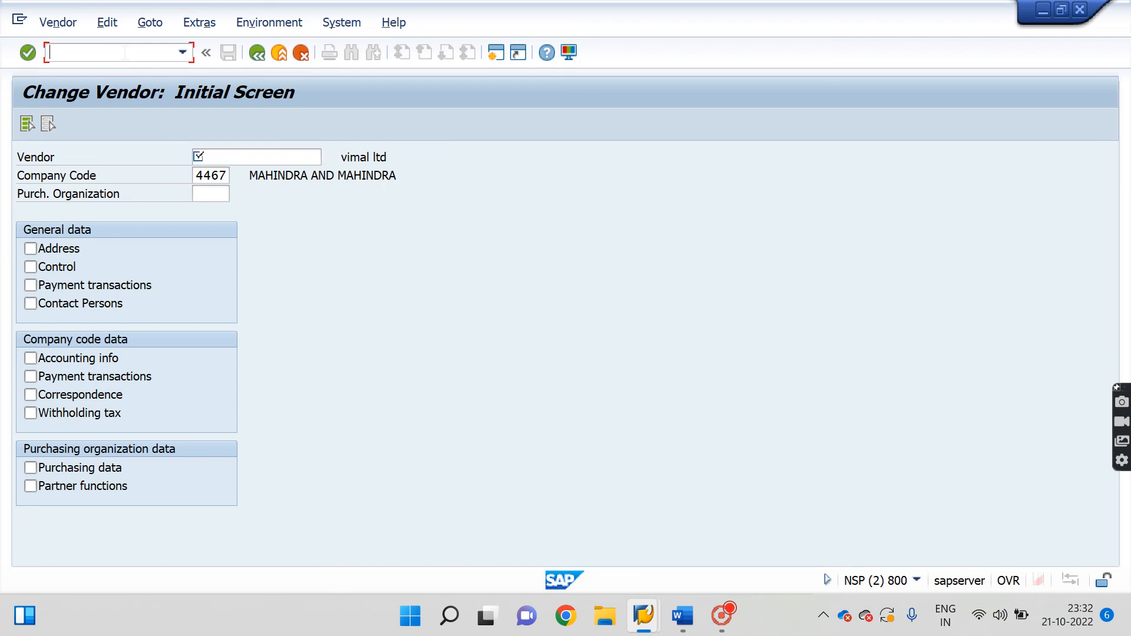
pyautogui.write('/n')
pyautogui.press('Return')
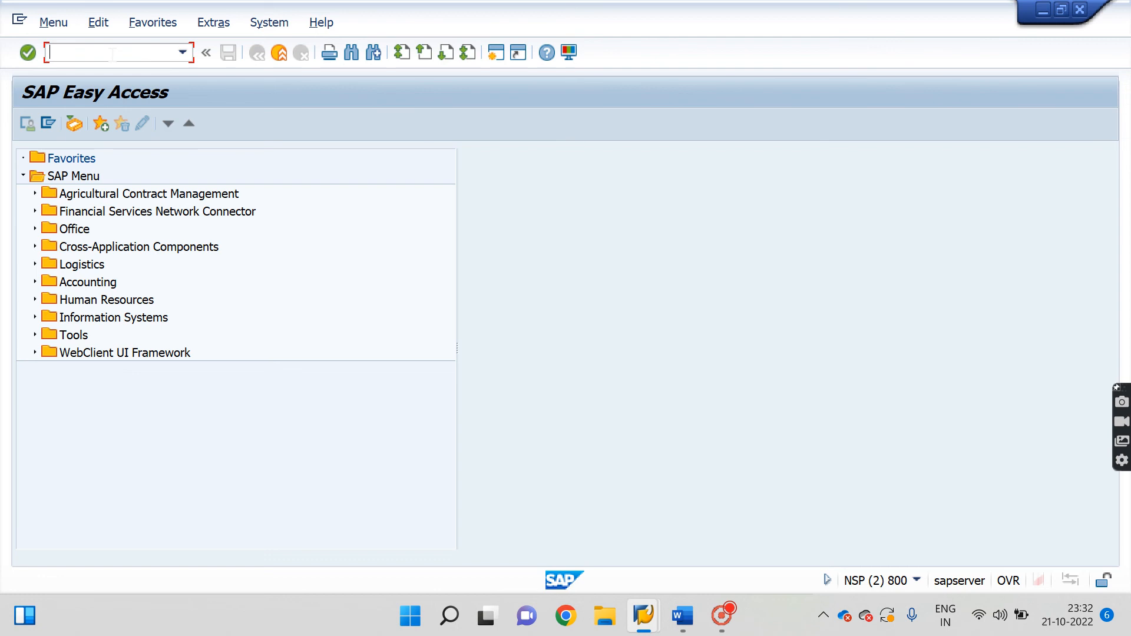
pyautogui.write('xk02')
pyautogui.press('Return')
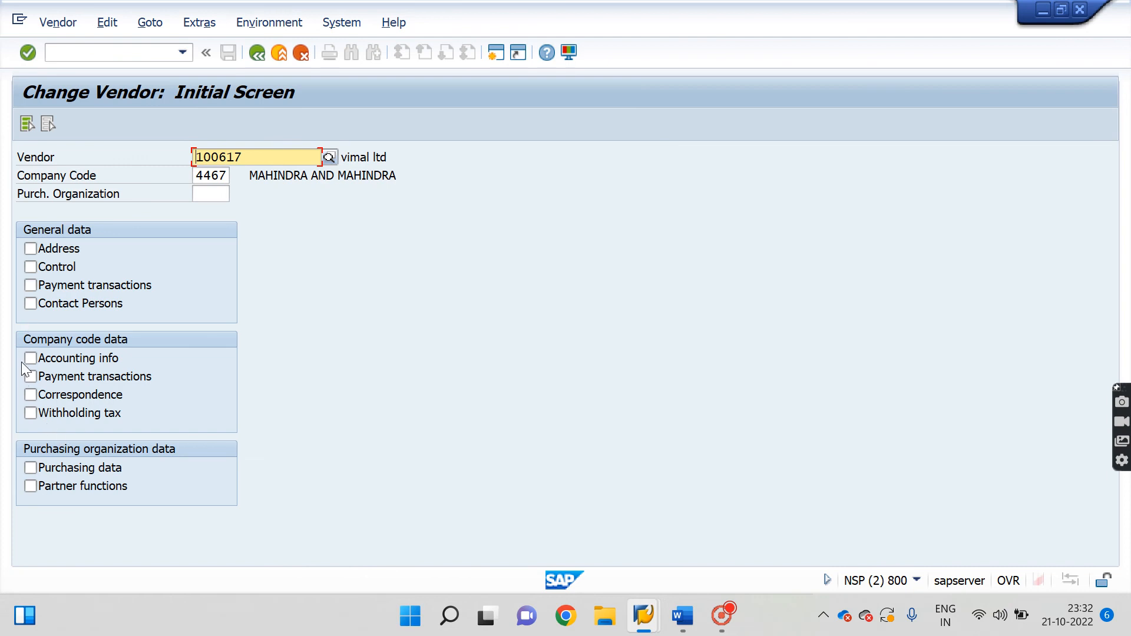
pyautogui.click(26, 124)
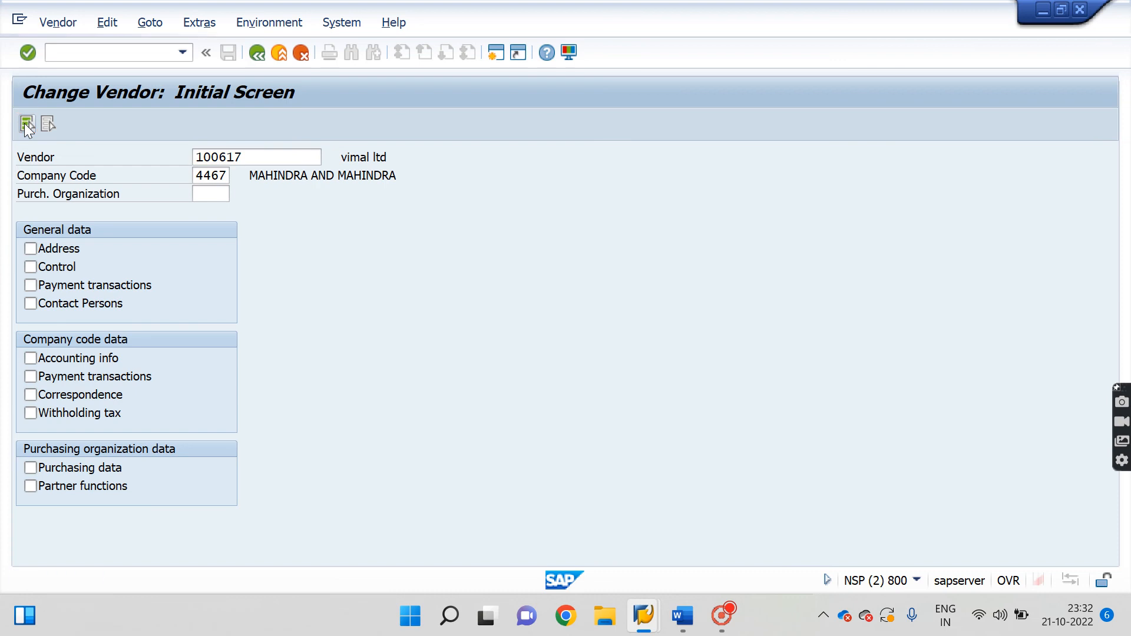
# Page past Address and Payment transactions and pick 2001 CREDITOR as the reconciliation account.
pyautogui.press('Return')
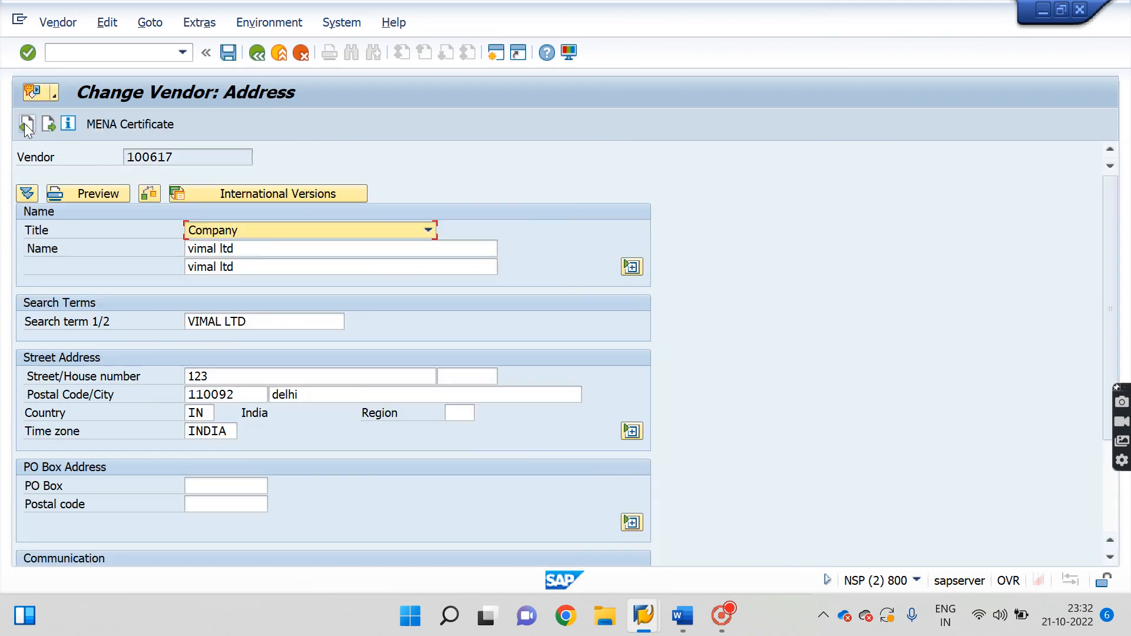
pyautogui.press('Return')
pyautogui.press('Return')
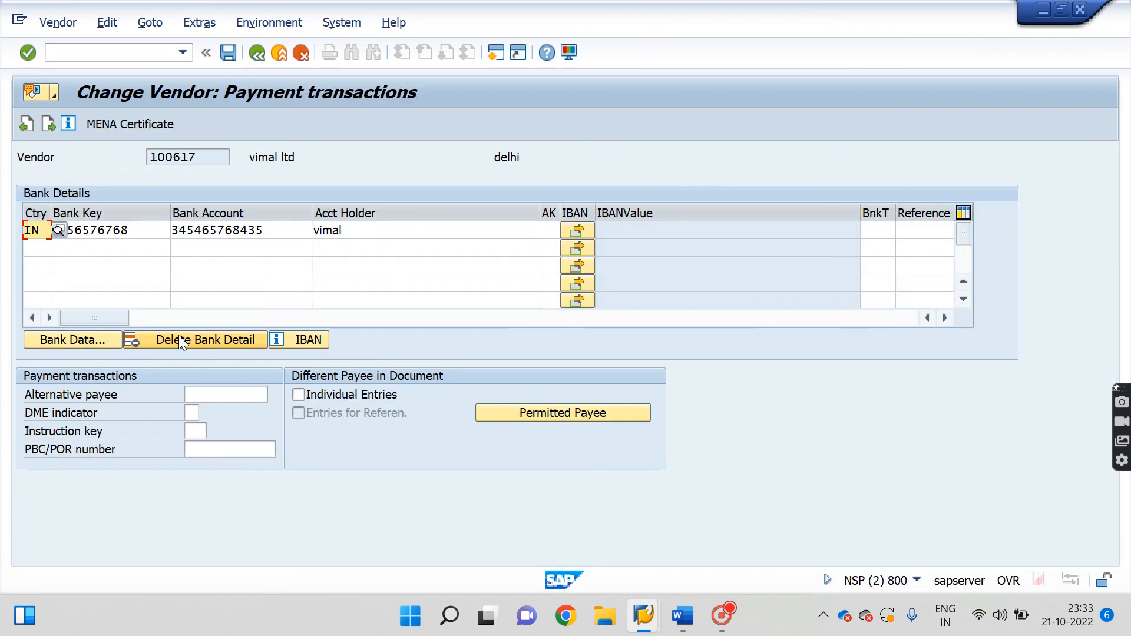
pyautogui.press('Return')
pyautogui.press('Return')
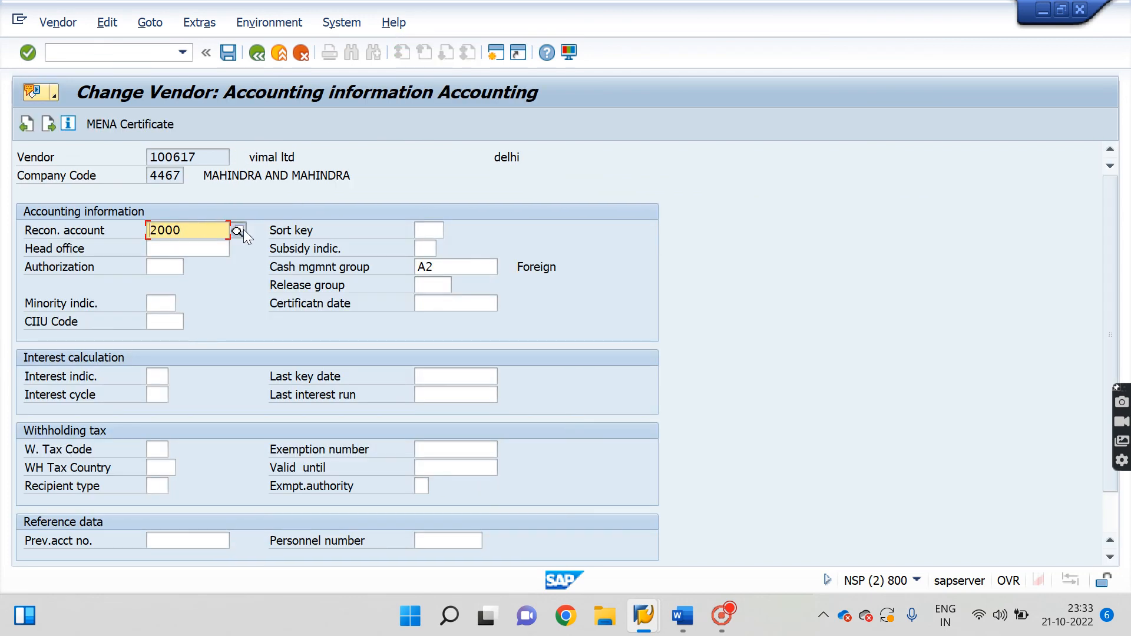
pyautogui.click(243, 229)
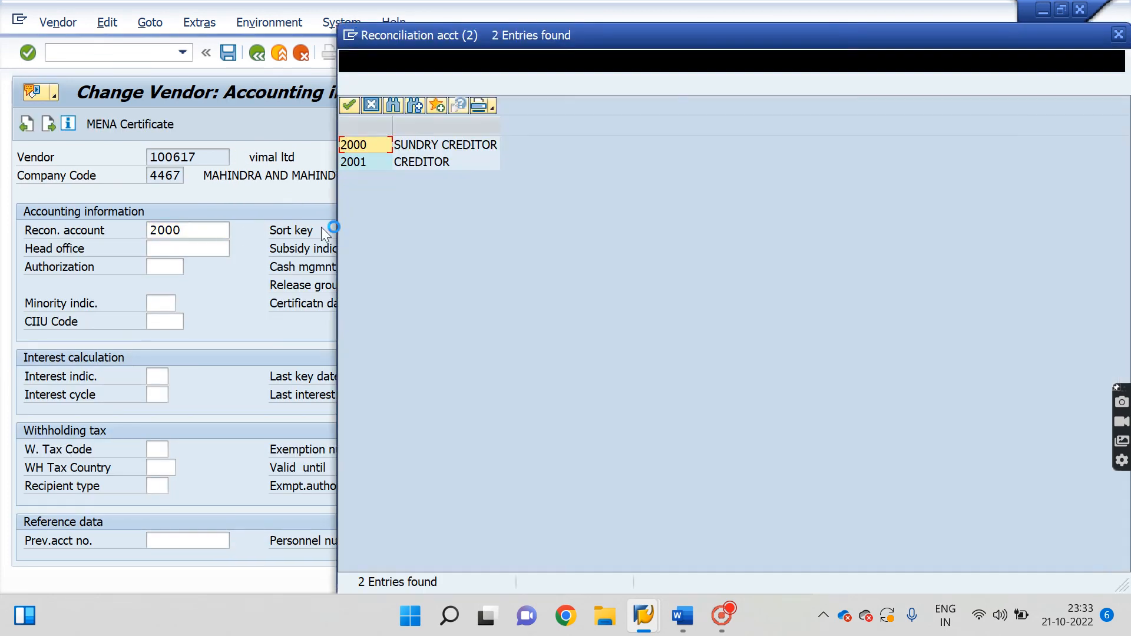
pyautogui.doubleClick(416, 164)
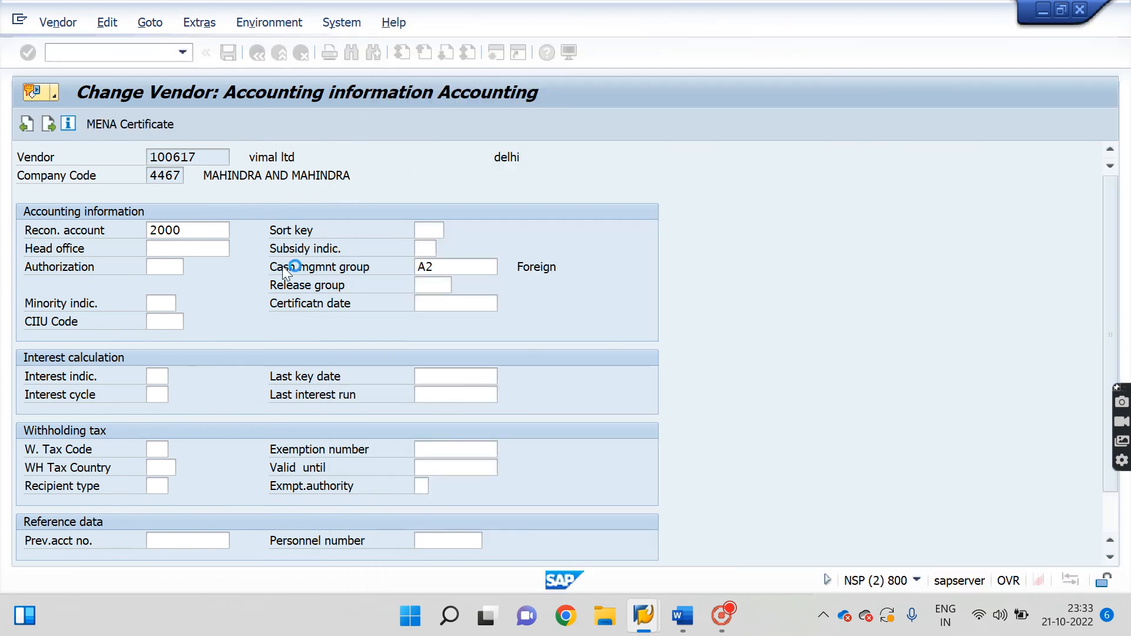
pyautogui.press('Return')
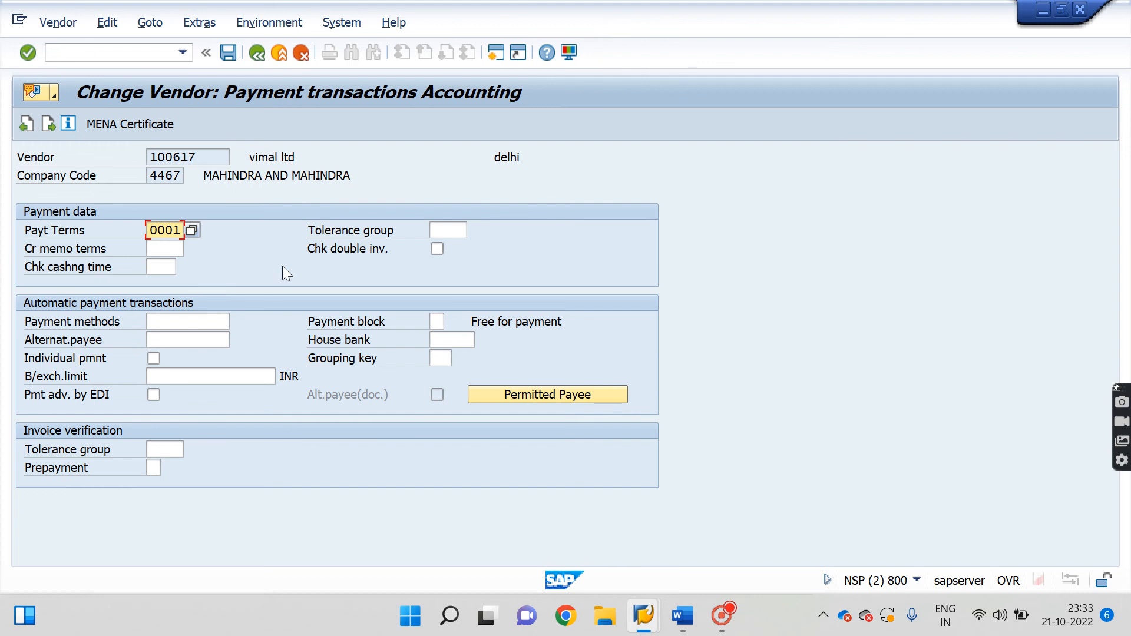
pyautogui.click(26, 126)
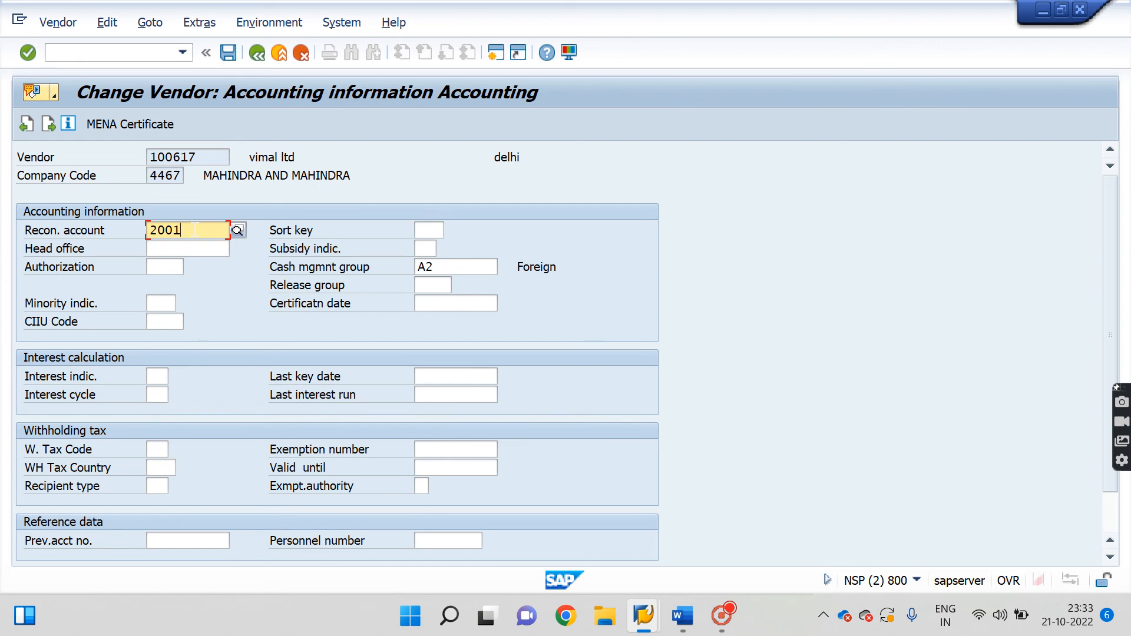
pyautogui.moveTo(195, 230); pyautogui.dragTo(130, 225)
# Check that G/L account 2001 has reconciliation type Vendors.
pyautogui.moveTo(651, 629)
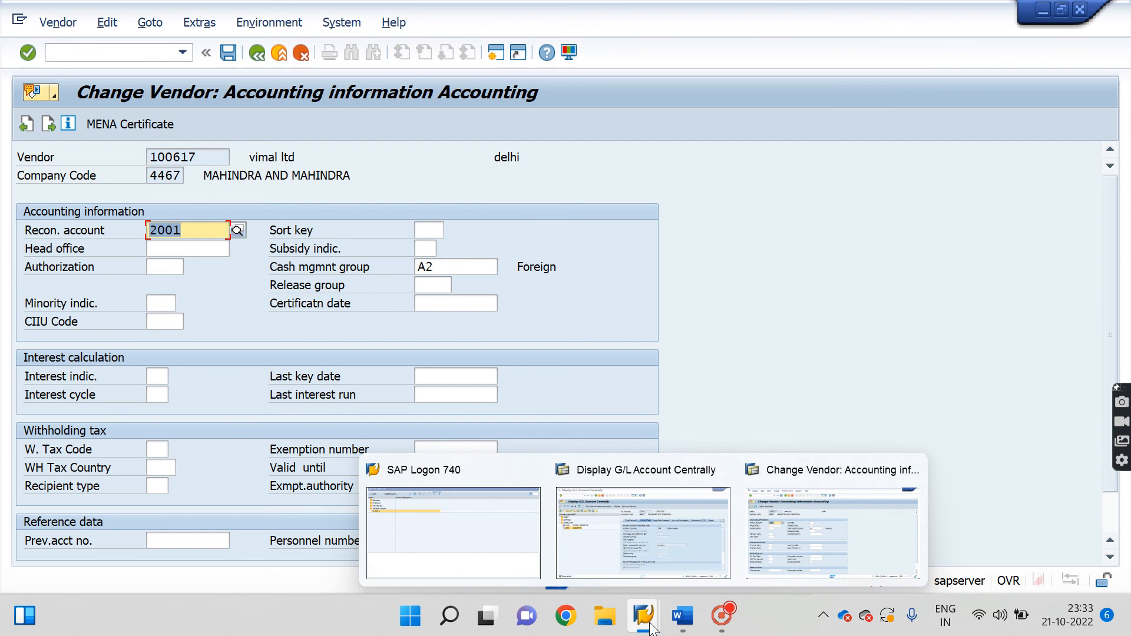
pyautogui.click(688, 556)
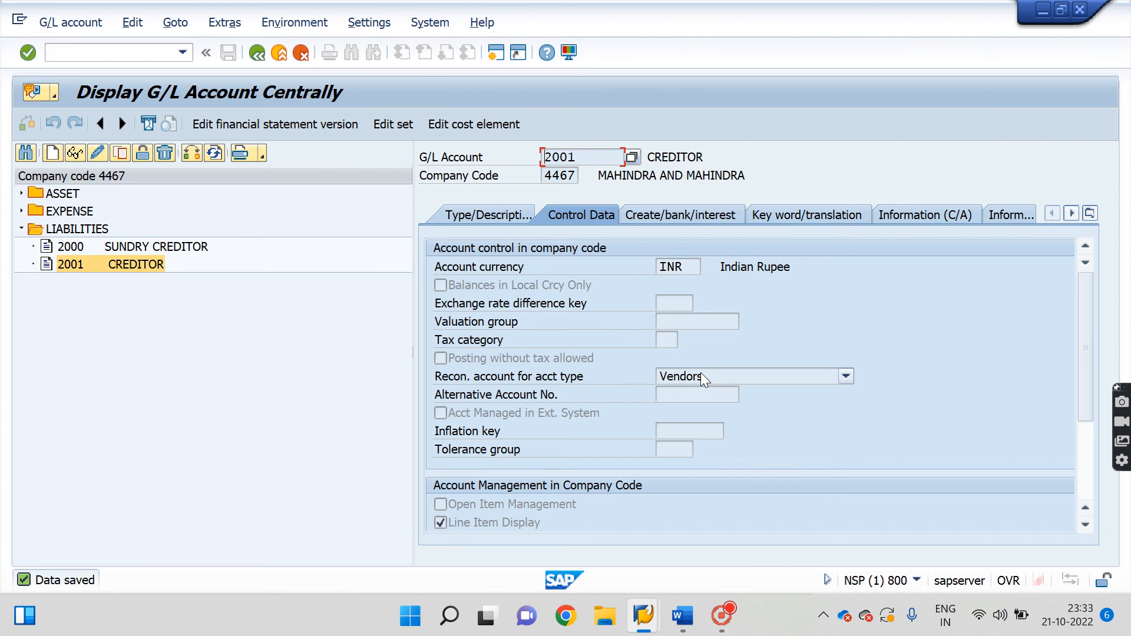
pyautogui.moveTo(643, 616)
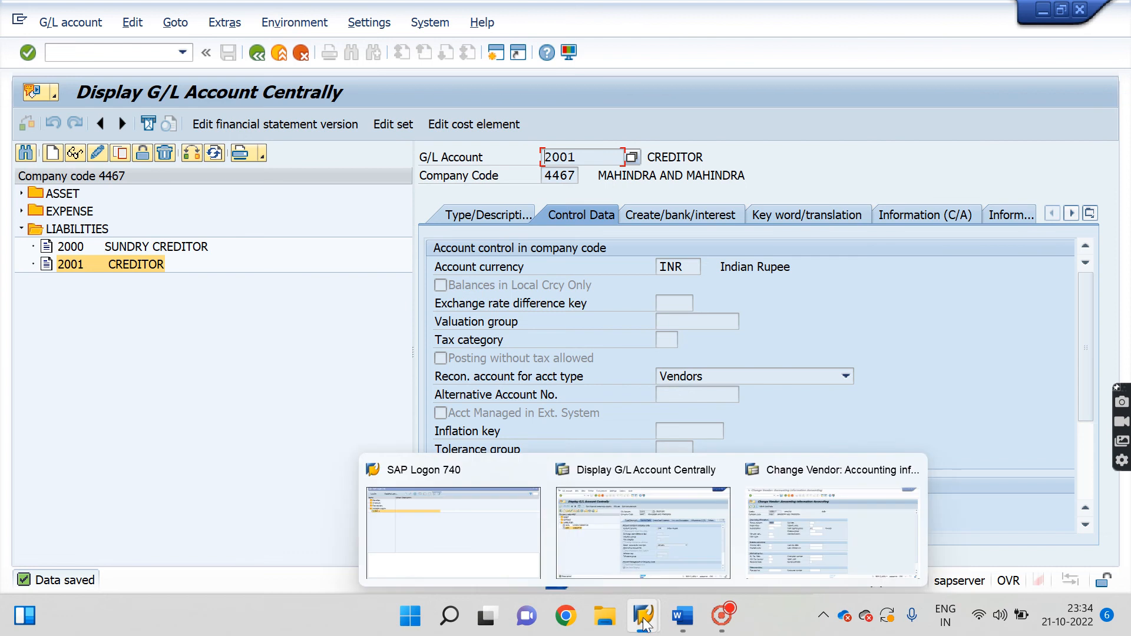
pyautogui.click(648, 384)
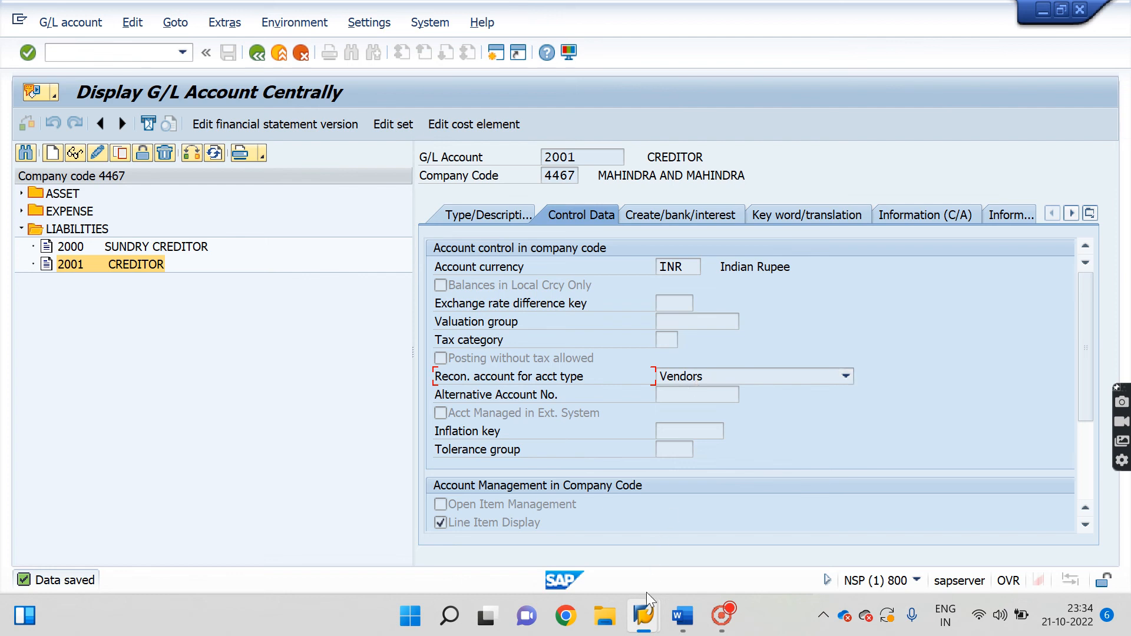
# Step through vimal ltd's payment transactions and correspondence data and save the vendor changes.
pyautogui.moveTo(645, 599)
pyautogui.click(819, 508)
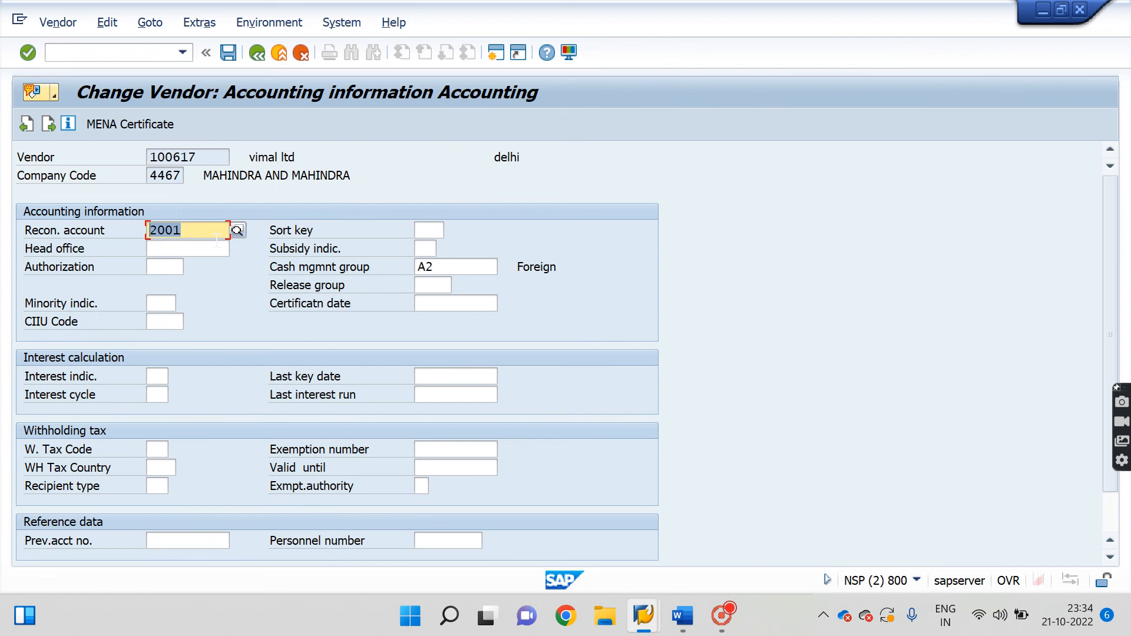
pyautogui.press('Return')
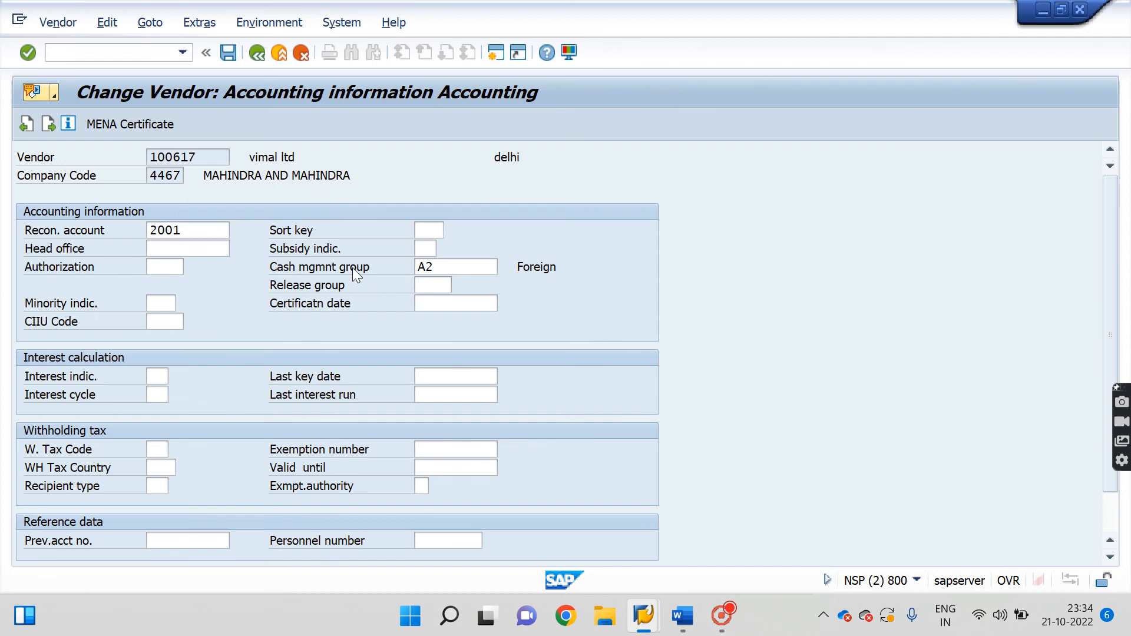
pyautogui.press('Return')
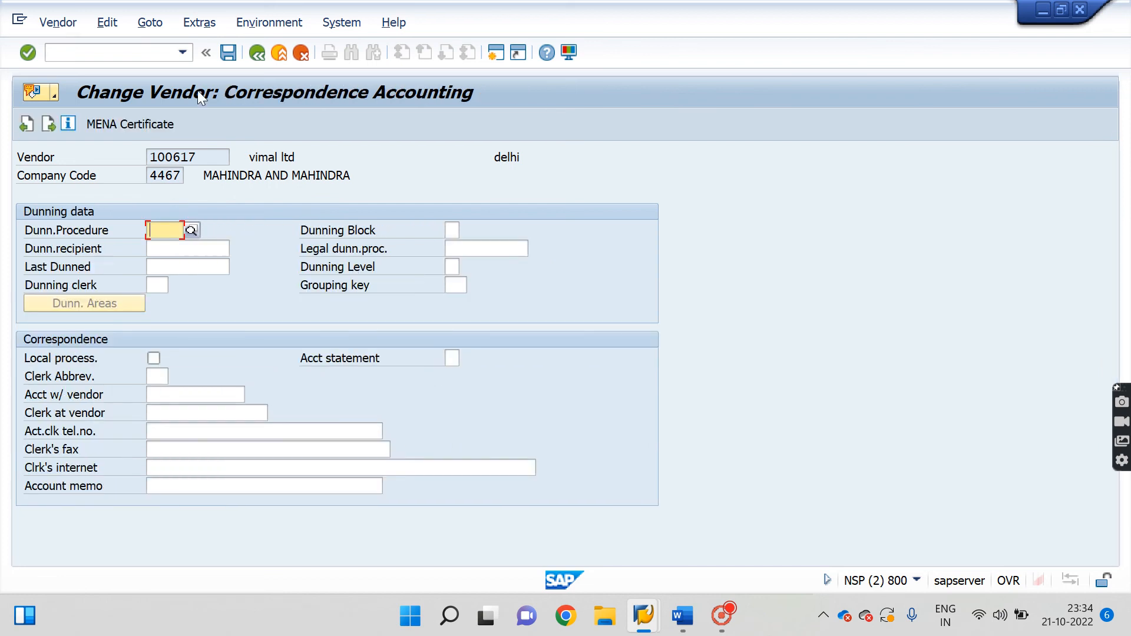
pyautogui.press('Return')
pyautogui.click(302, 370)
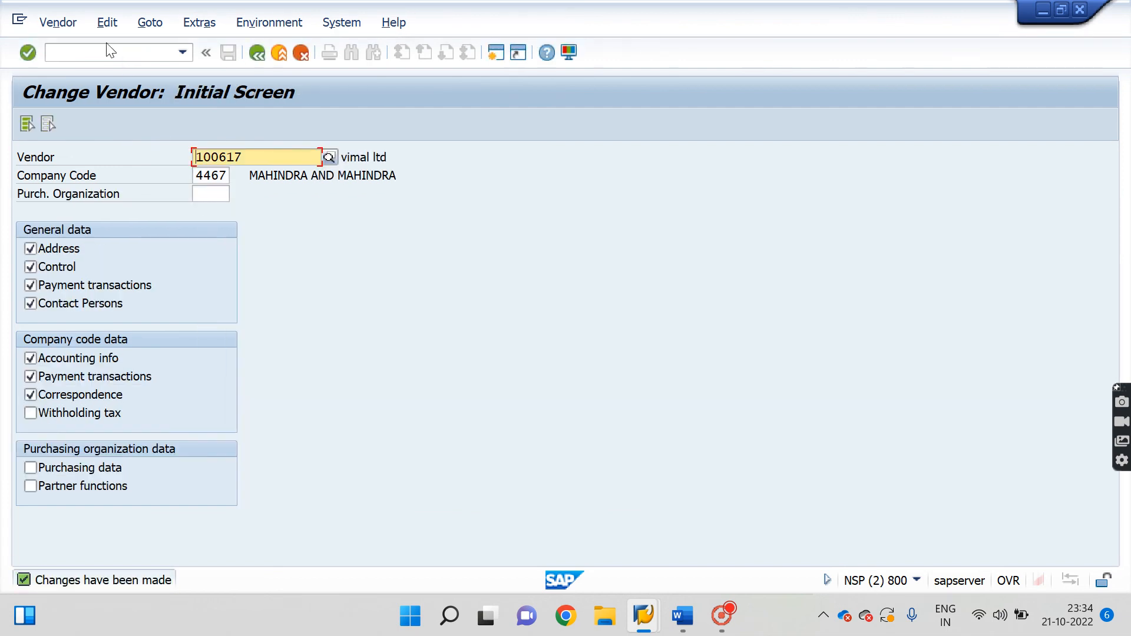
# Return to the main menu with /n and start vendor creation with XK01.
pyautogui.click(112, 52)
pyautogui.write('/n')
pyautogui.press('Return')
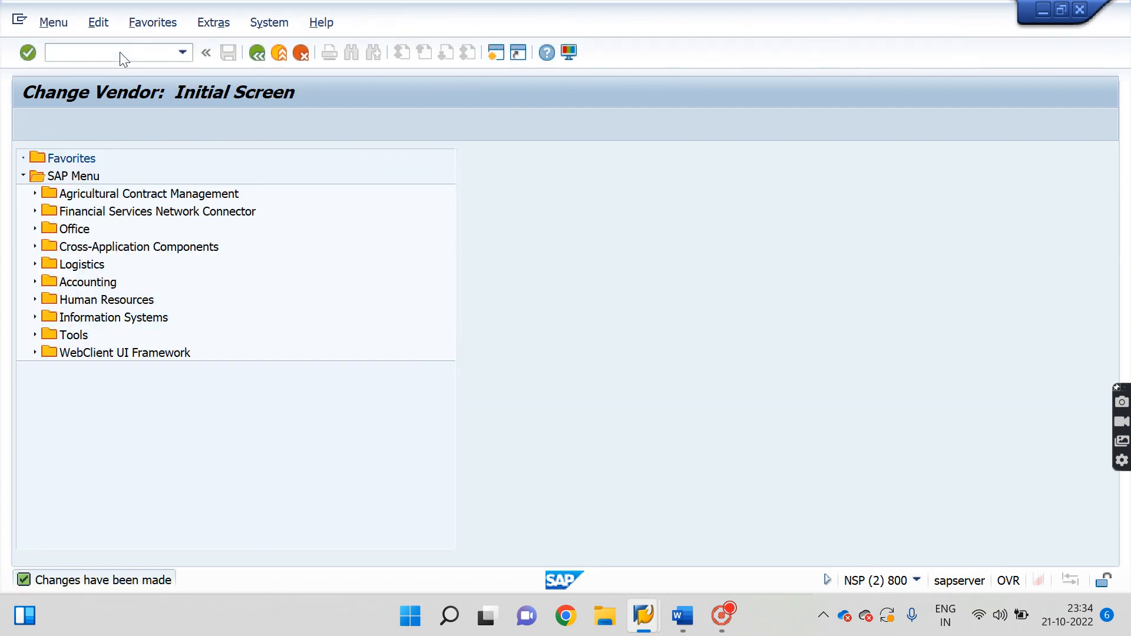
pyautogui.write('xk01')
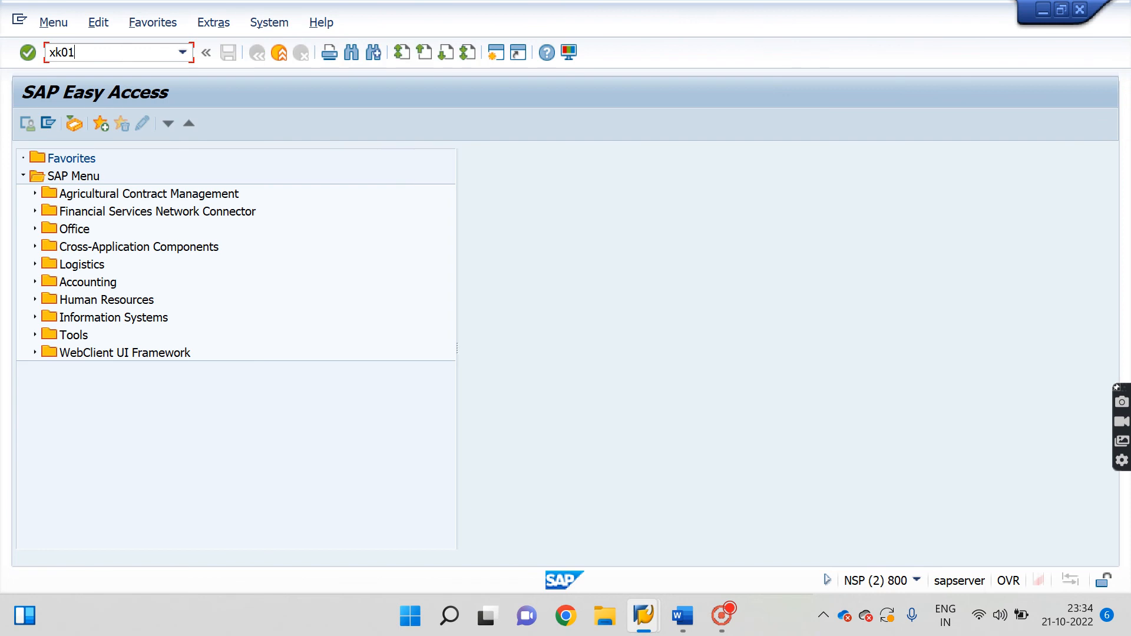
pyautogui.press('Return')
pyautogui.press('Return')
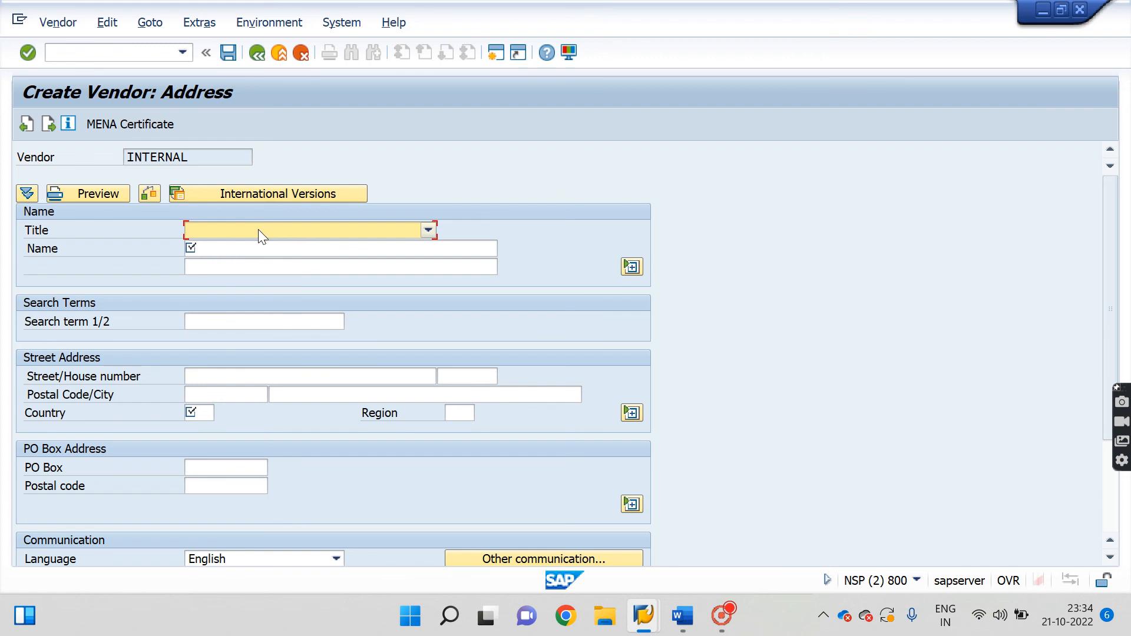
# Set title Company and enter 'nani ltd' as name, second name line and search term.
pyautogui.click(259, 231)
pyautogui.click(231, 249)
pyautogui.press('Tab')
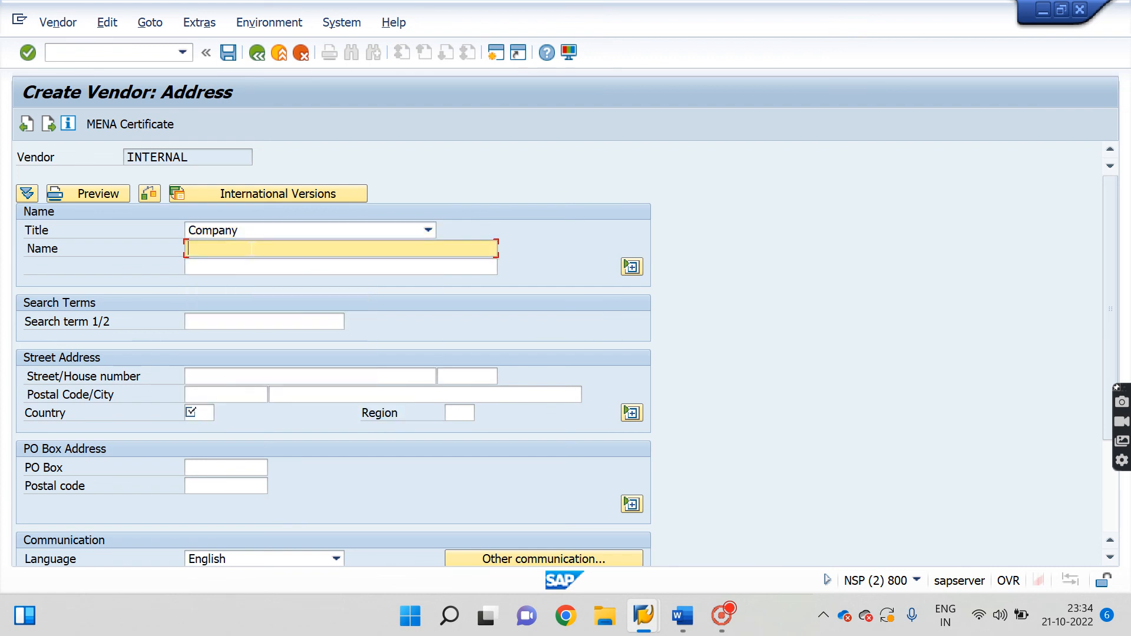
pyautogui.write('nani ltd')
pyautogui.hotkey('shift', 'Left')
pyautogui.hotkey('shift', 'Left')
pyautogui.hotkey('shift', 'Left')
pyautogui.hotkey('shift', 'Left')
pyautogui.hotkey('shift', 'Left')
pyautogui.hotkey('shift', 'Left')
pyautogui.hotkey('shift', 'Left')
pyautogui.hotkey('shift', 'Left')
pyautogui.hotkey('shift', 'Left')
pyautogui.hotkey('ctrl', 'c')
pyautogui.press('Tab')
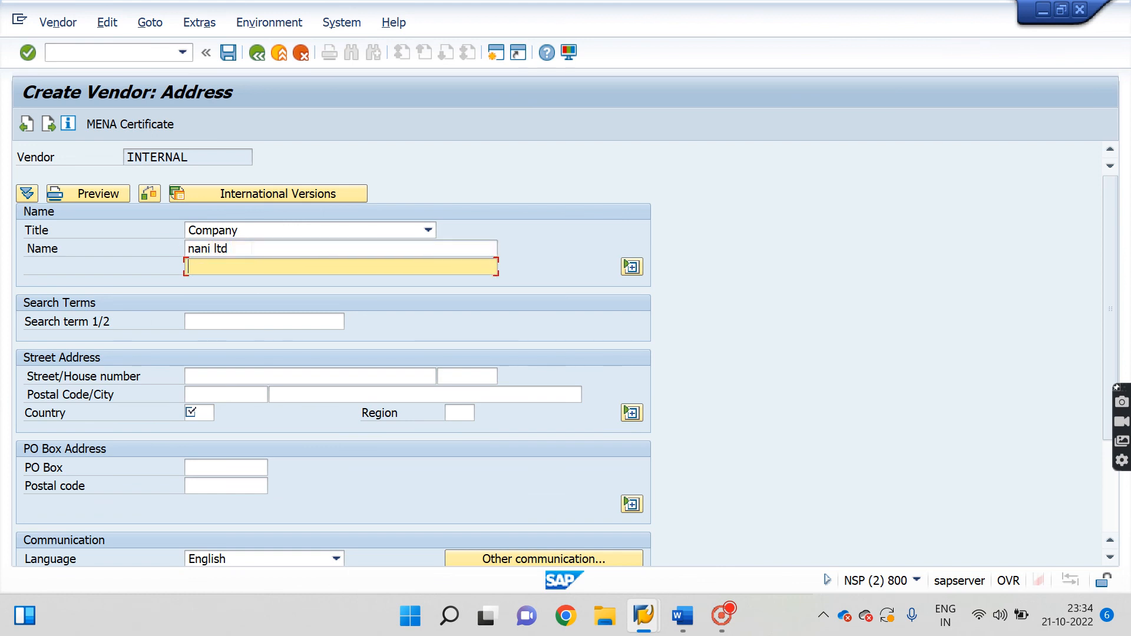
pyautogui.hotkey('ctrl', 'v')
pyautogui.press('Tab')
pyautogui.hotkey('ctrl', 'v')
# Fill in postal code 110092, country IN and city 123.
pyautogui.press('Tab')
pyautogui.press('Down')
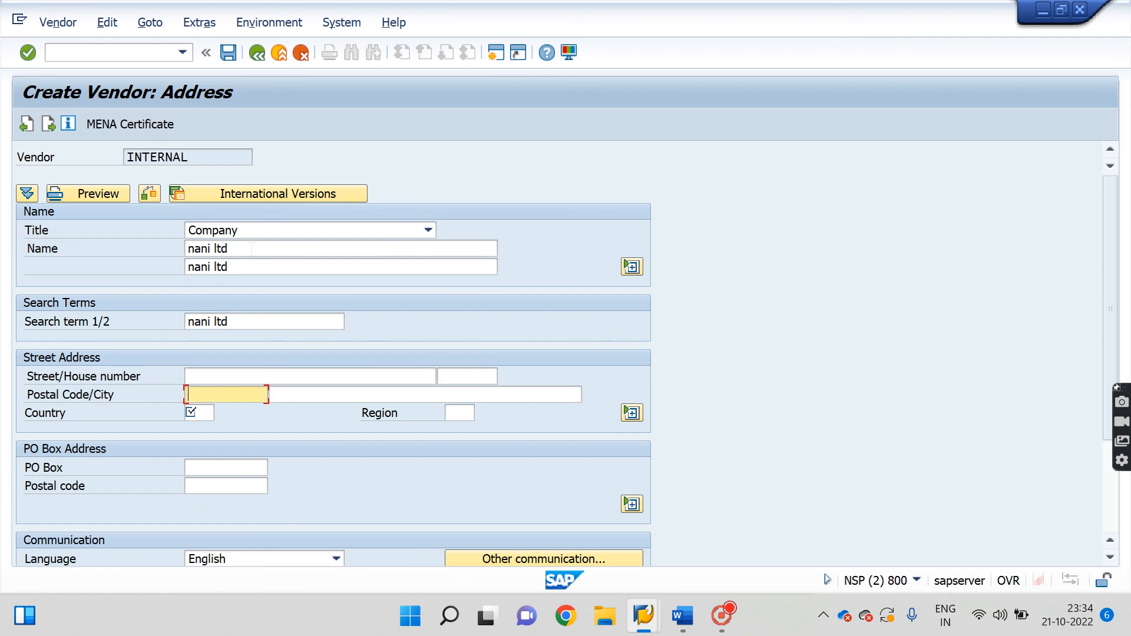
pyautogui.write('110092')
pyautogui.press('Down')
pyautogui.write('IN')
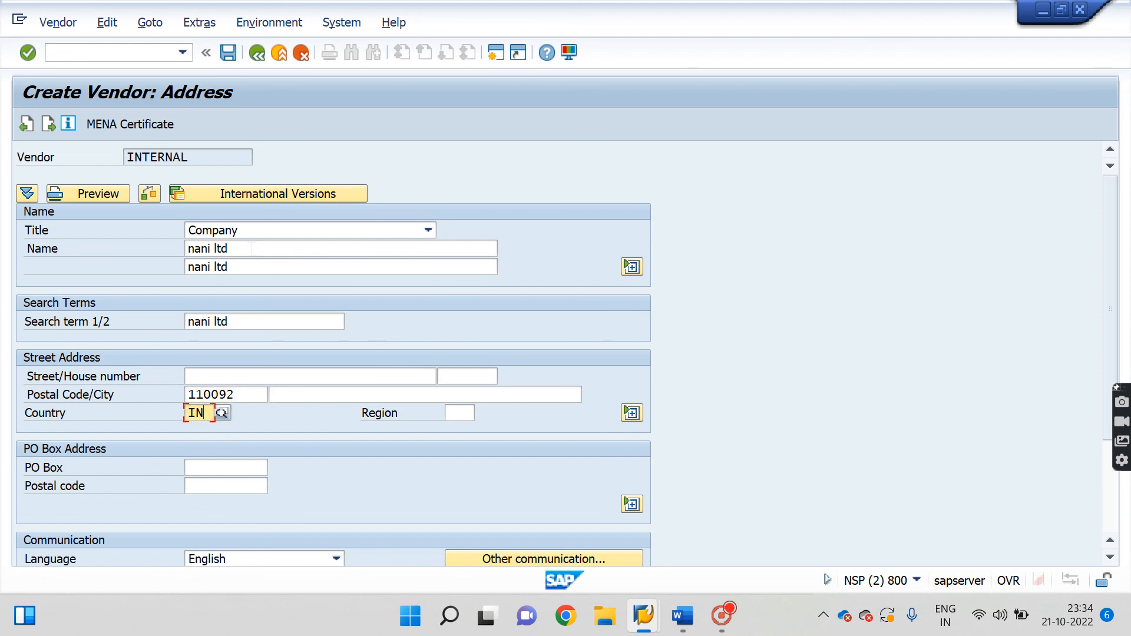
pyautogui.click(348, 391)
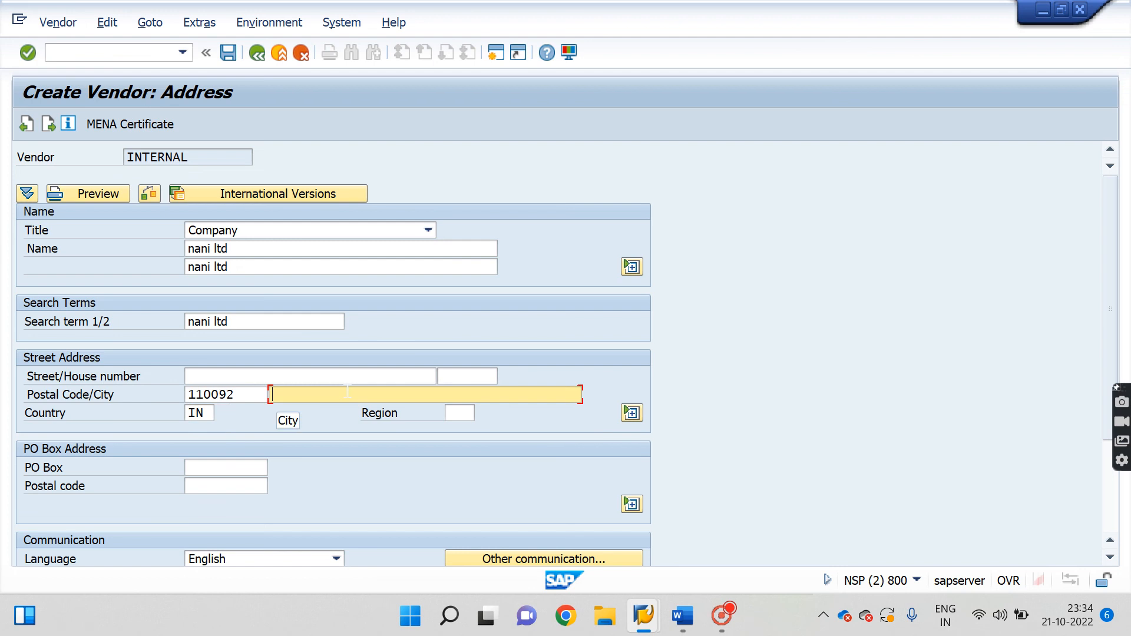
pyautogui.write('123')
# Set reconciliation account 2001 and payment terms 0001, try saving, and dismiss the 'already exists' error.
pyautogui.press('Return')
pyautogui.press('Return')
pyautogui.press('Return')
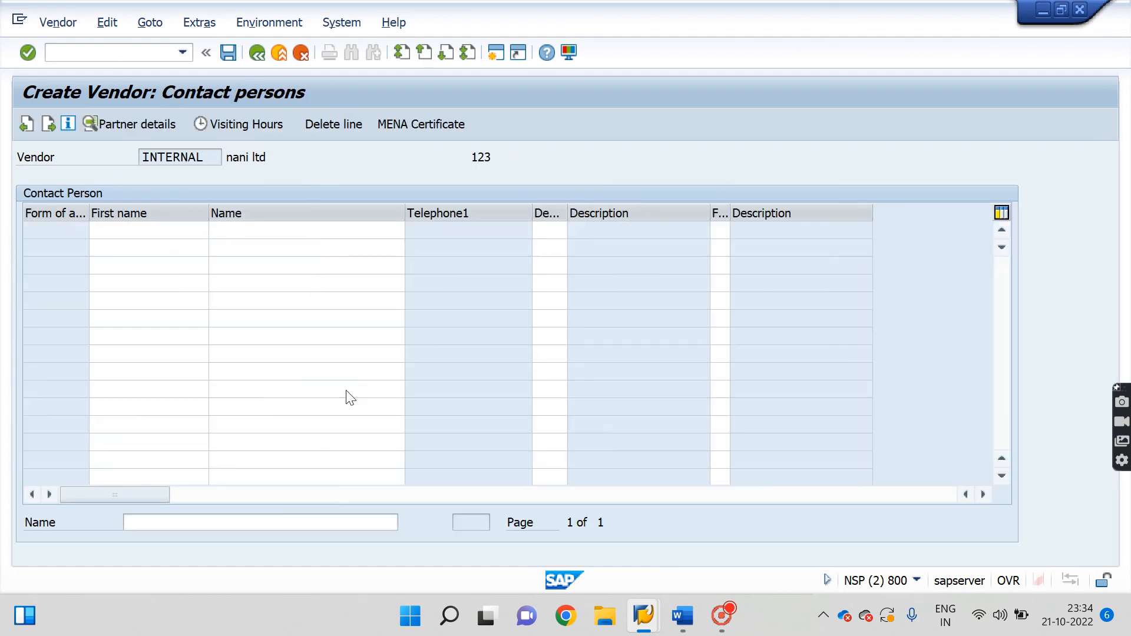
pyautogui.press('Return')
pyautogui.press('Down')
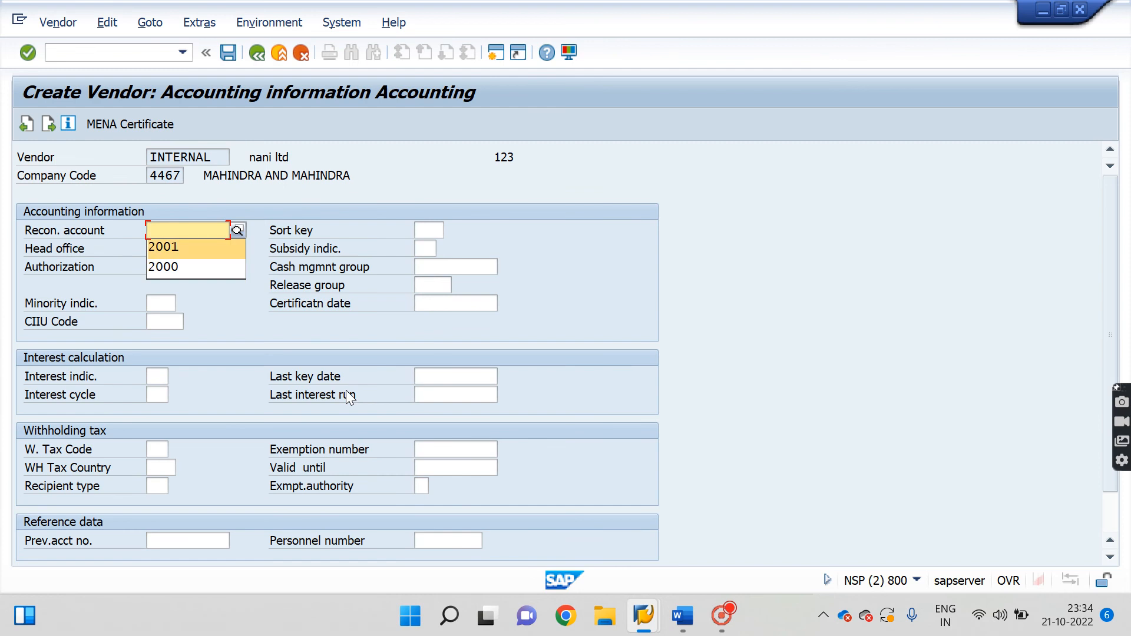
pyautogui.press('Return')
pyautogui.press('Return')
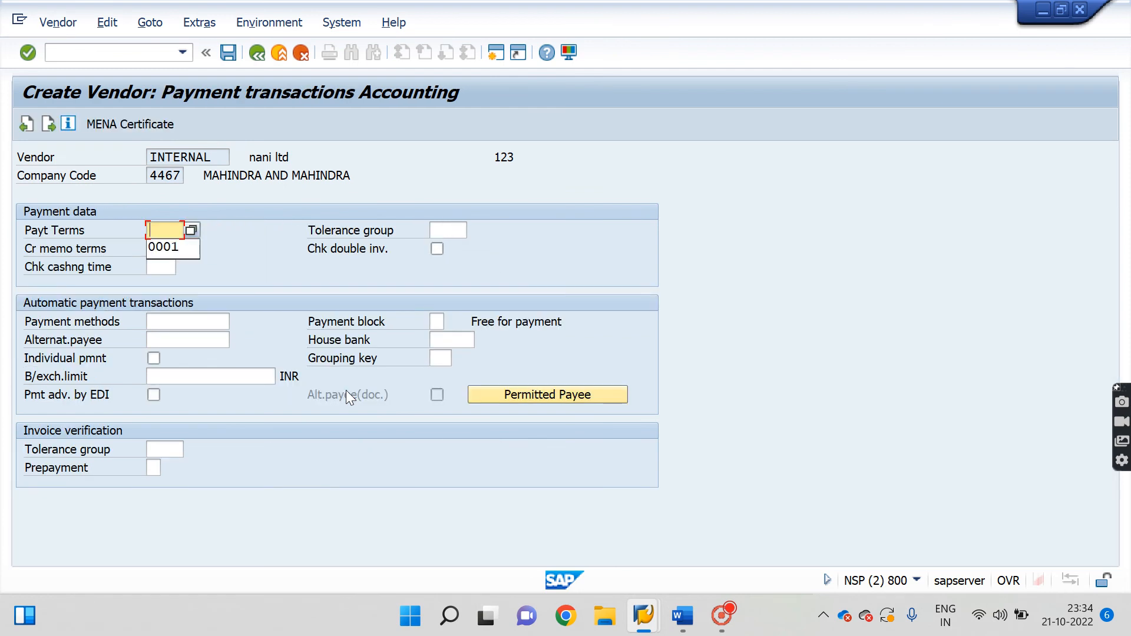
pyautogui.press('Down')
pyautogui.press('Return')
pyautogui.press('Return')
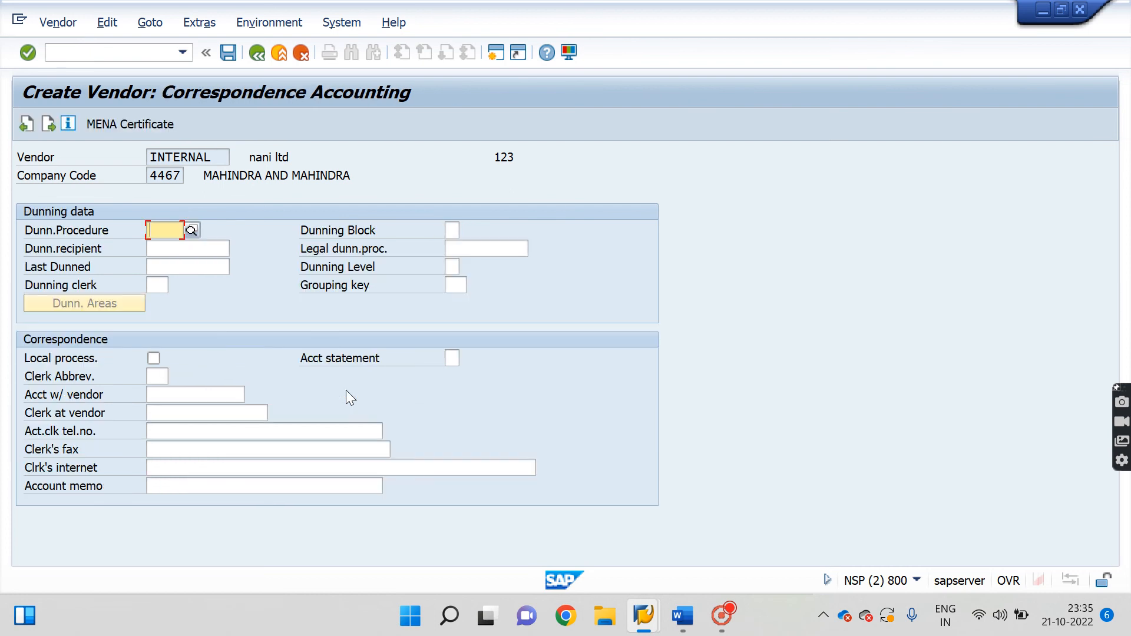
pyautogui.press('Return')
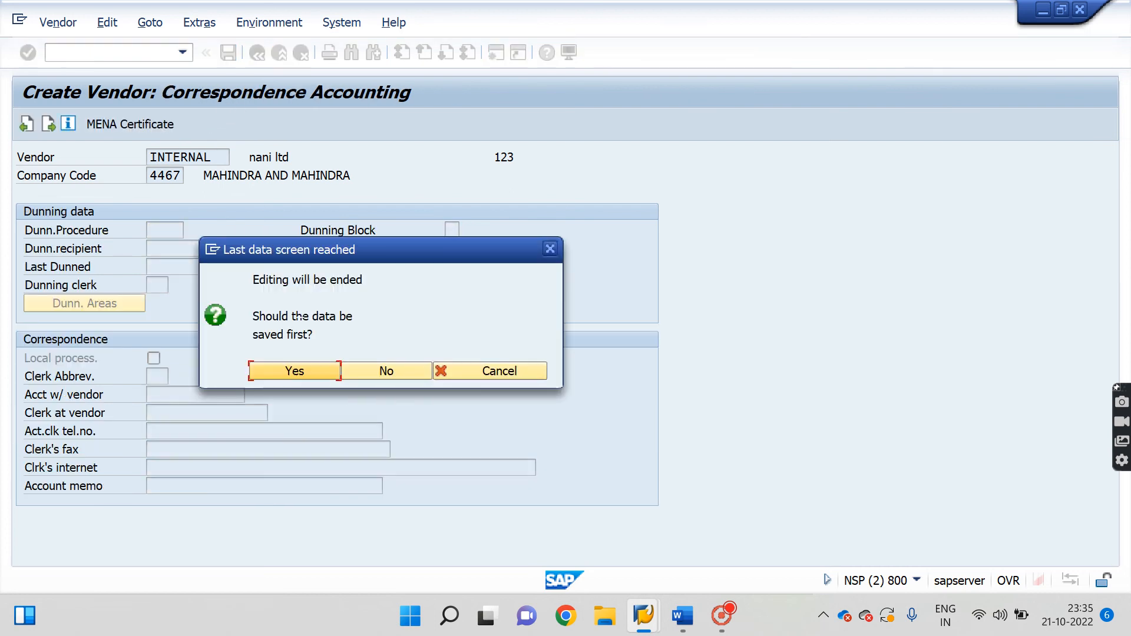
pyautogui.click(312, 366)
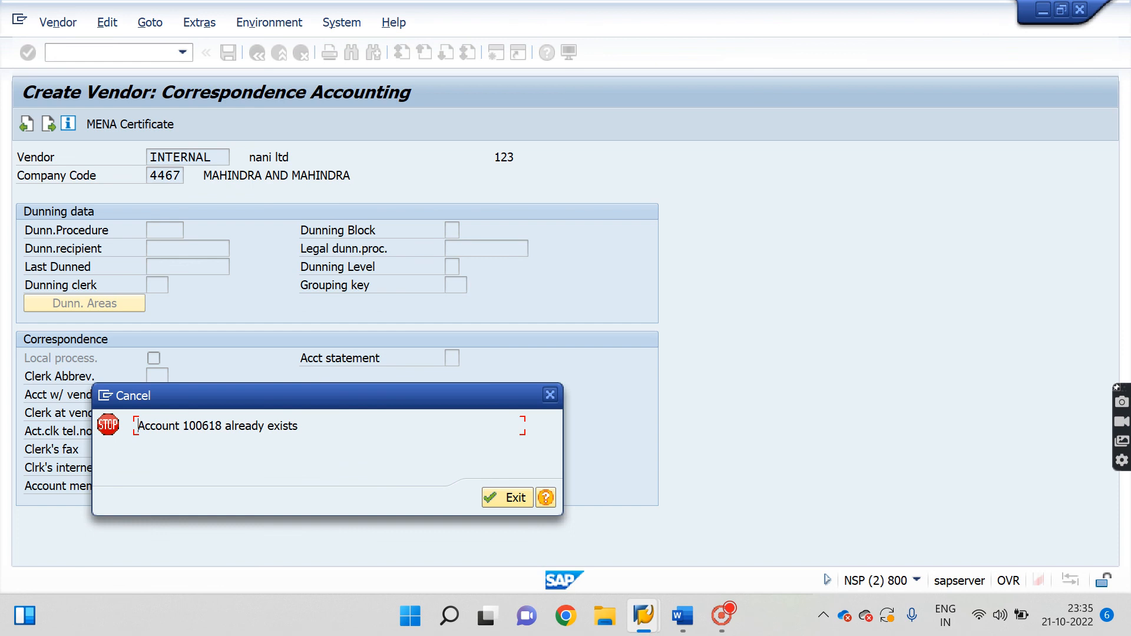
pyautogui.click(507, 497)
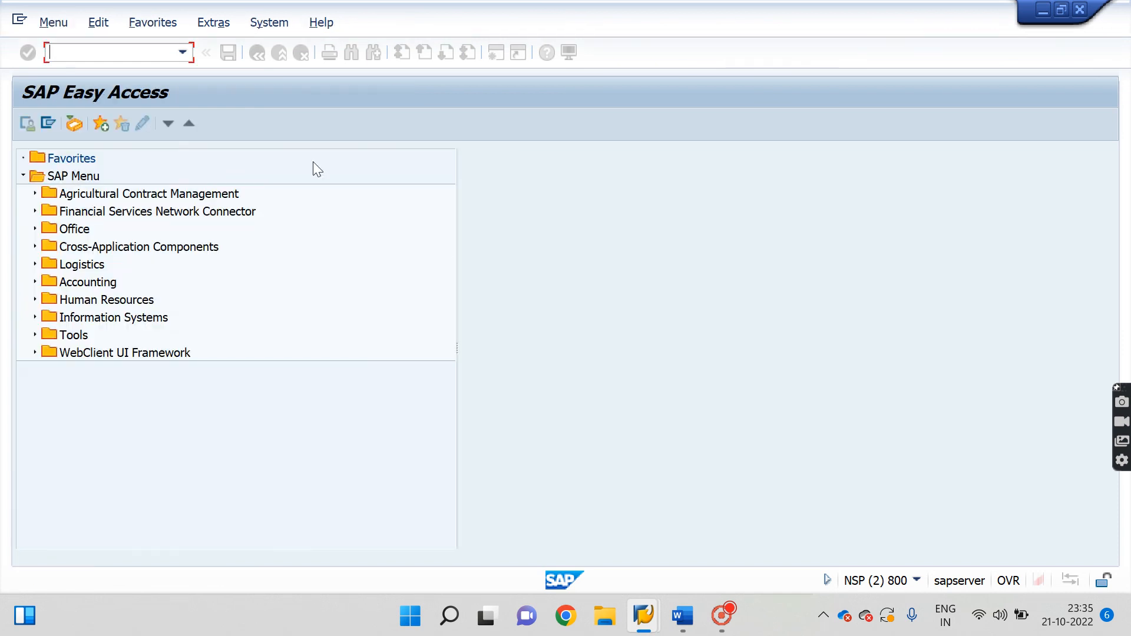
# Start XK02 and set title Company with 'nani ltd' in both name lines.
pyautogui.write('xk02')
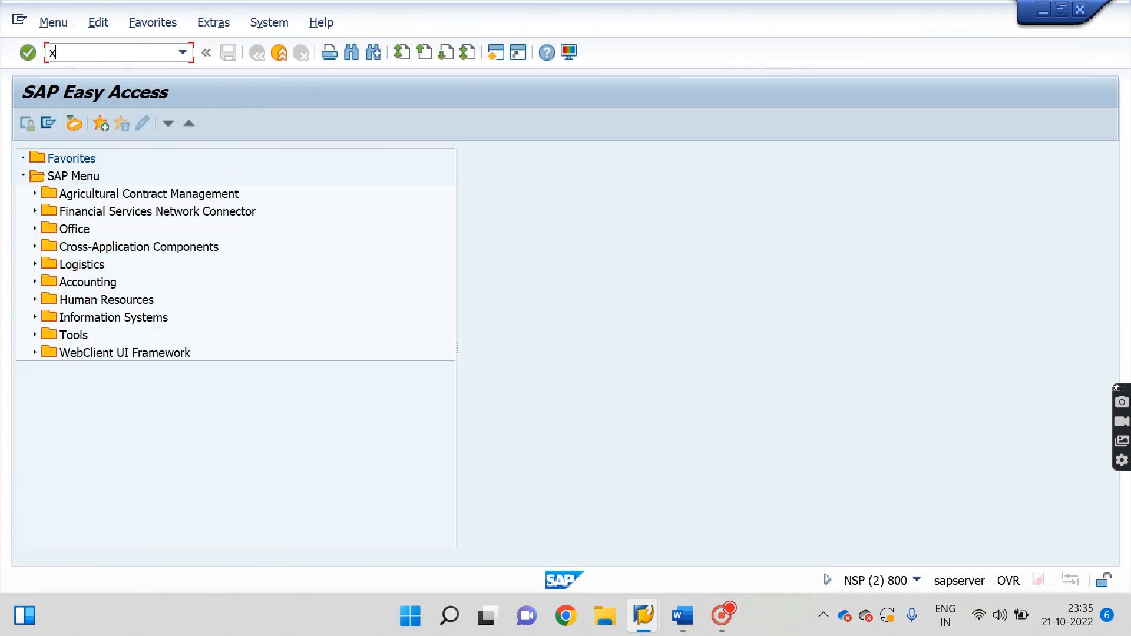
pyautogui.press('Return')
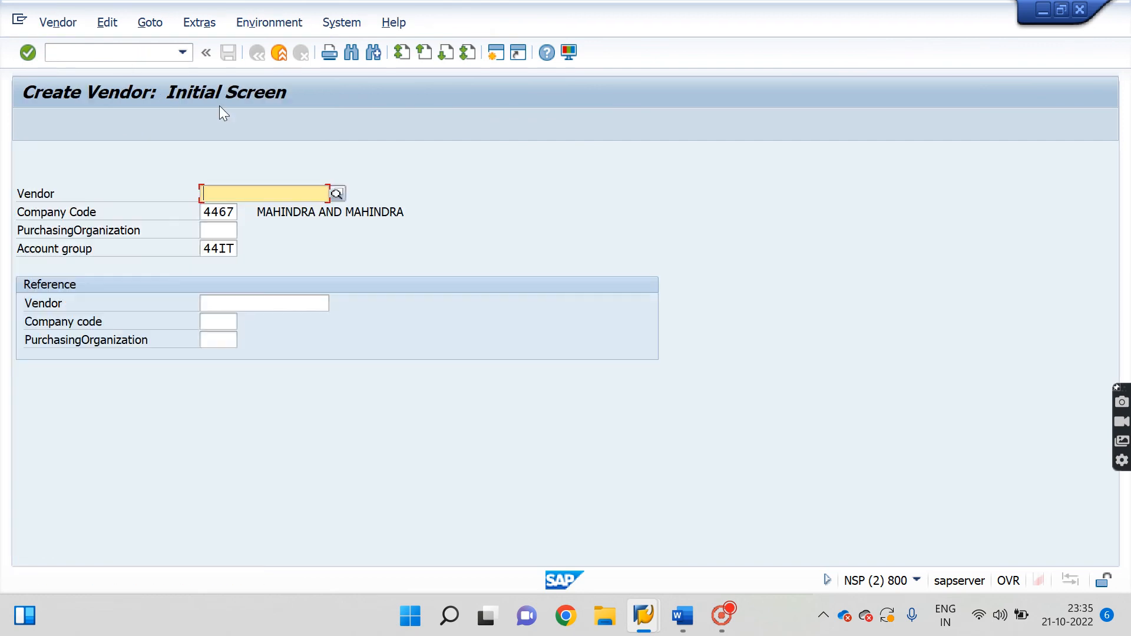
pyautogui.press('Return')
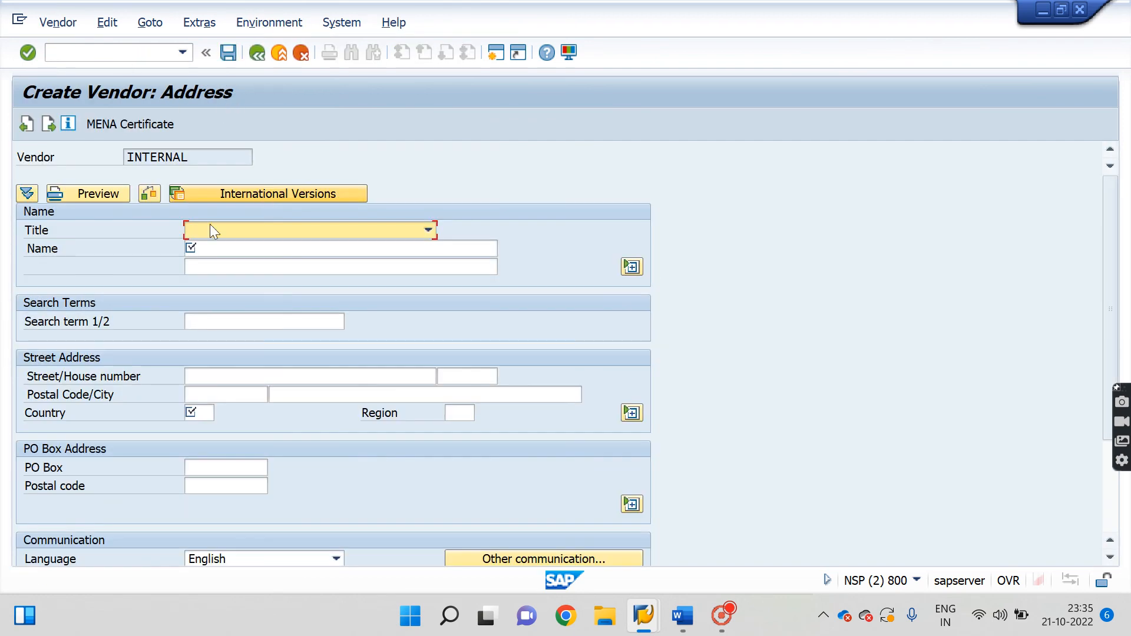
pyautogui.click(256, 231)
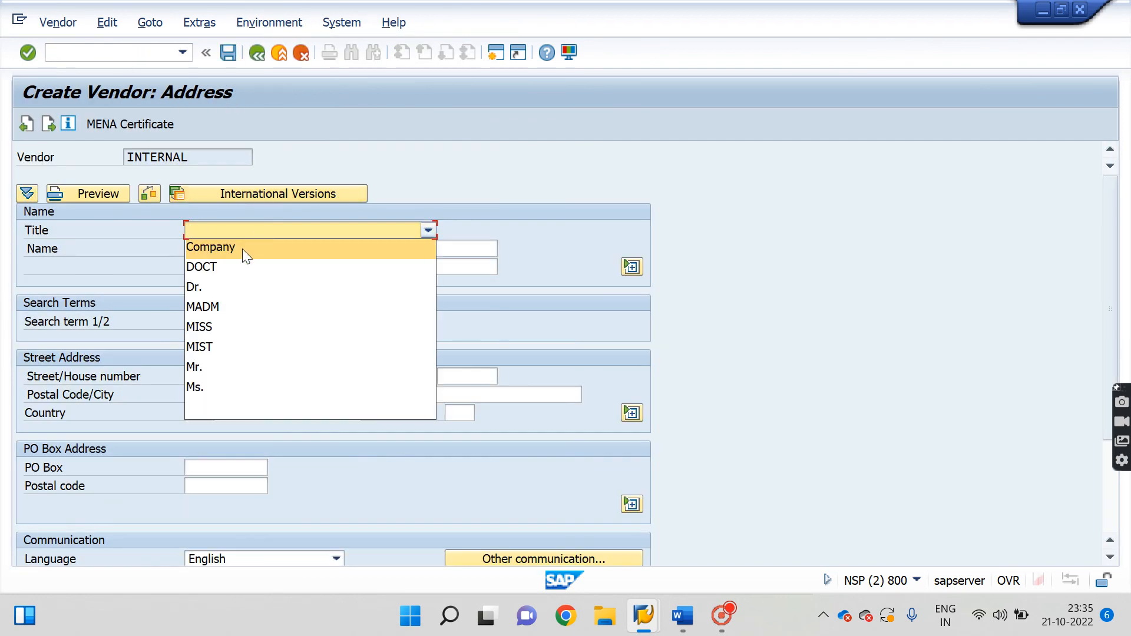
pyautogui.click(242, 248)
pyautogui.press('Tab')
pyautogui.press('Down')
pyautogui.press('Return')
pyautogui.press('Tab')
pyautogui.press('Down')
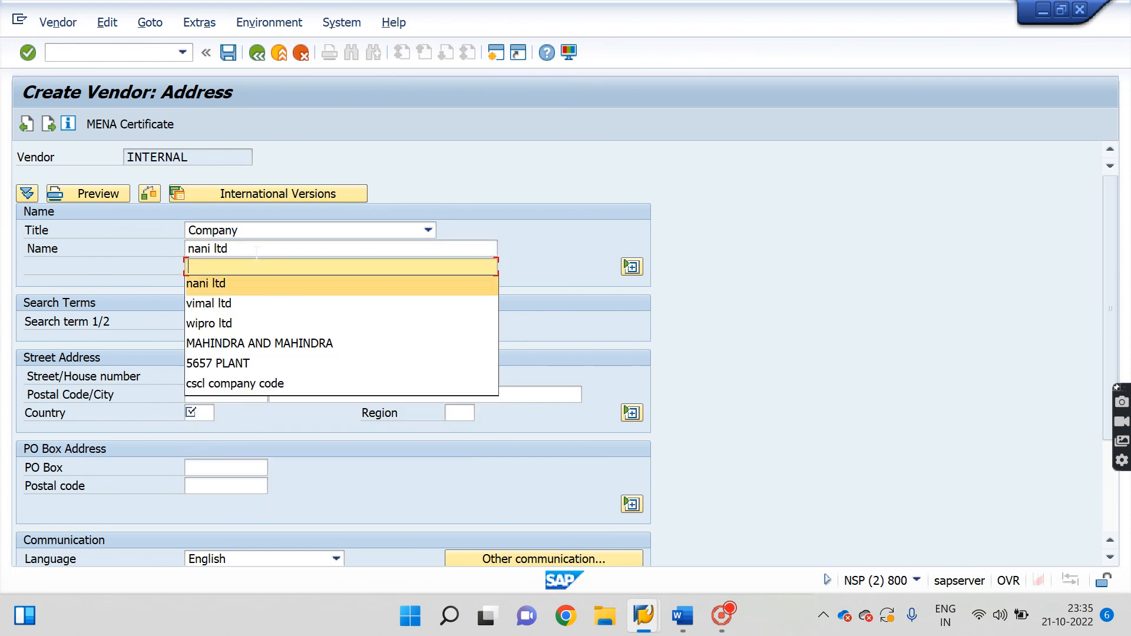
pyautogui.press('Return')
# Fill in search term nani ltd, country IN, postal code 110092 and city delhi.
pyautogui.press('Tab')
pyautogui.press('Down')
pyautogui.press('Down')
pyautogui.press('Up')
pyautogui.press('Return')
pyautogui.press('Tab')
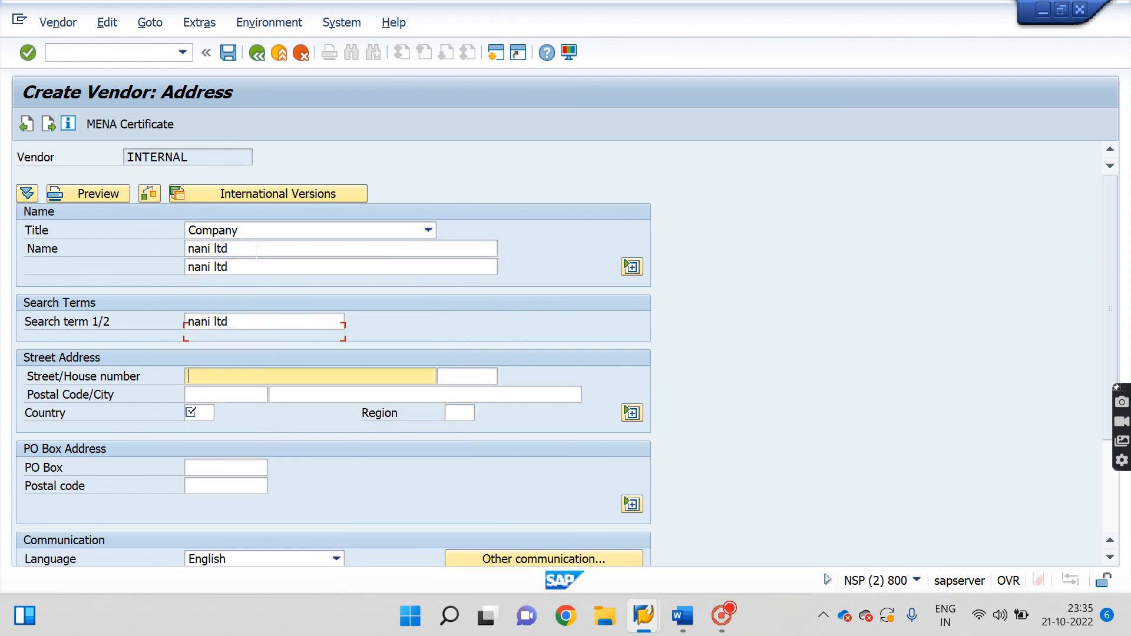
pyautogui.press('Down')
pyautogui.press('Down')
pyautogui.press('Down')
pyautogui.press('Down')
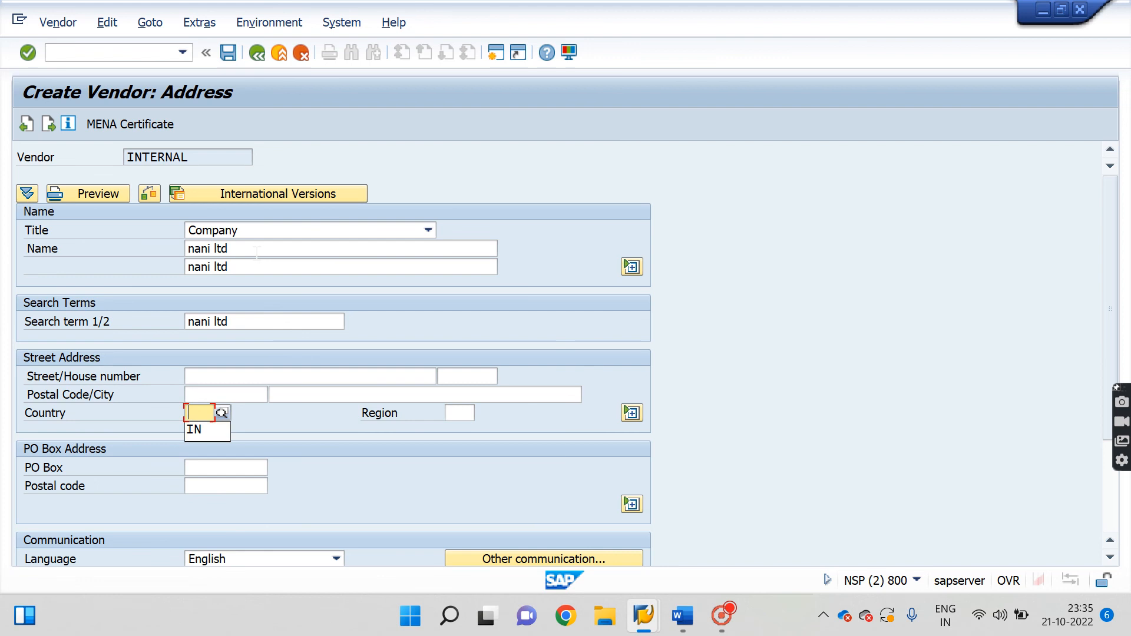
pyautogui.press('Down')
pyautogui.press('Return')
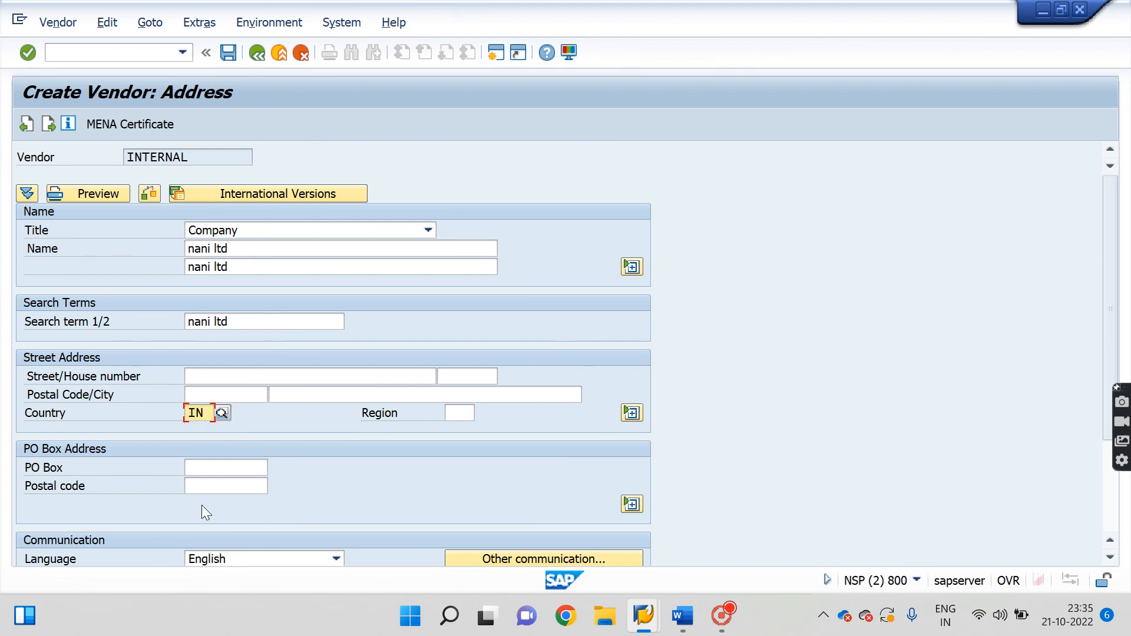
pyautogui.click(258, 393)
pyautogui.press('Down')
pyautogui.press('Return')
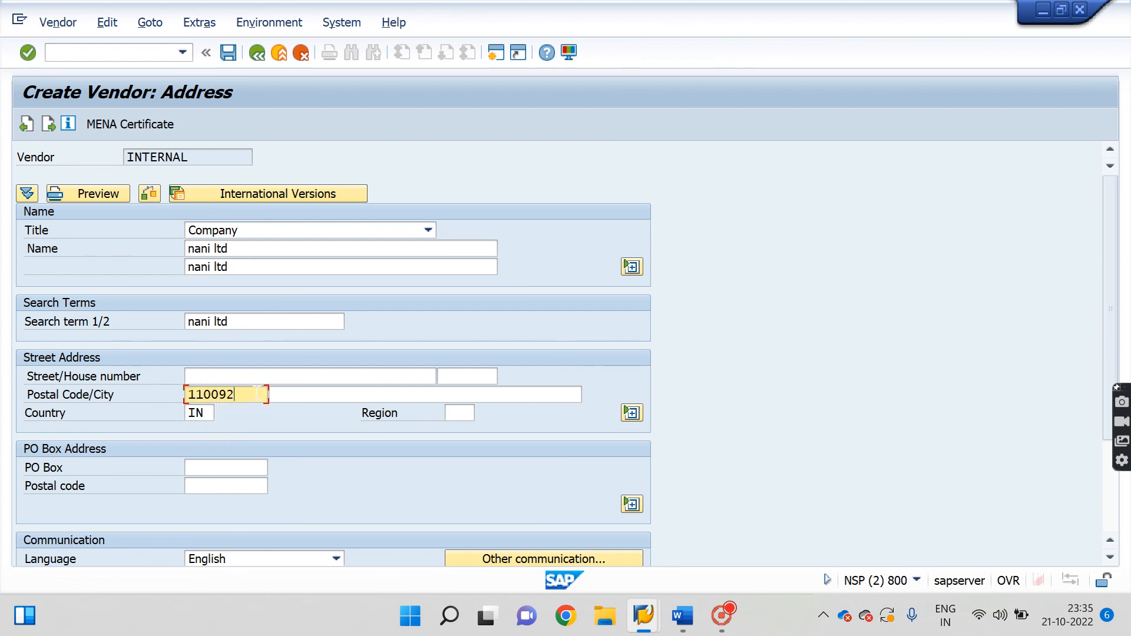
pyautogui.click(311, 393)
pyautogui.press('Down')
pyautogui.press('Down')
pyautogui.press('Down')
pyautogui.press('Return')
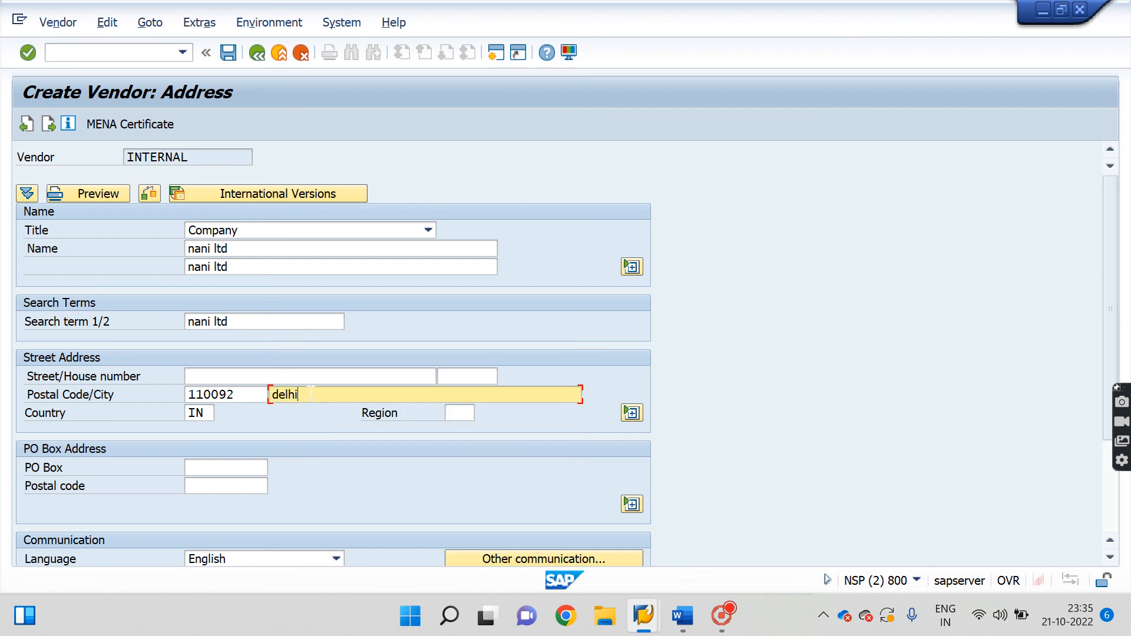
# Set the vendor's region, first choosing 30 and then changing it to 66.
pyautogui.click(459, 412)
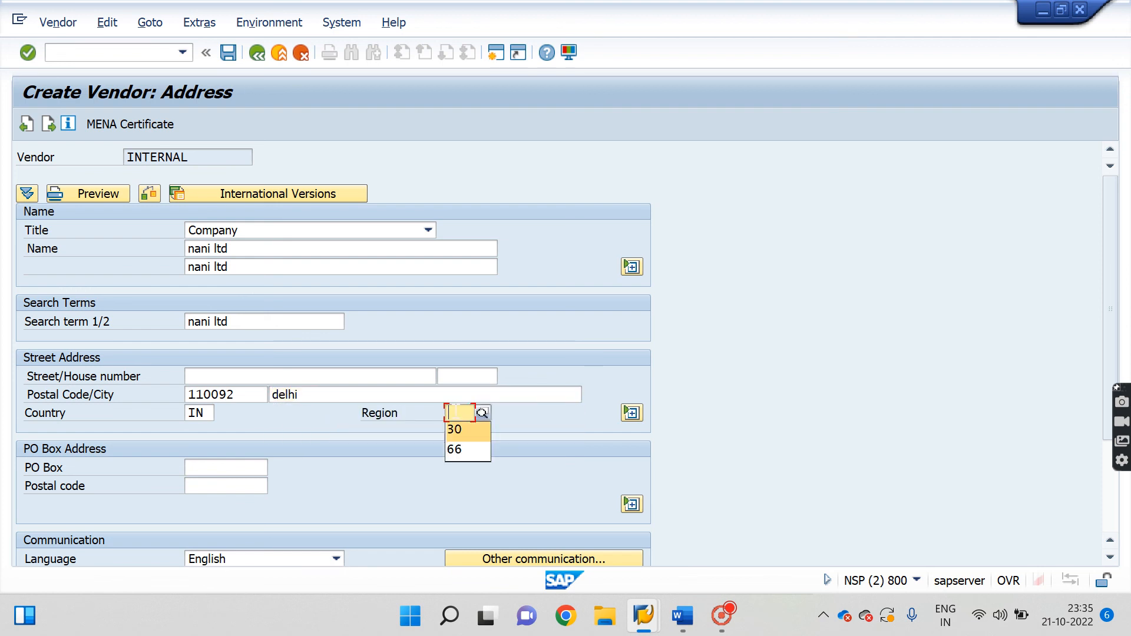
pyautogui.press('Down')
pyautogui.press('Return')
pyautogui.press('BackSpace')
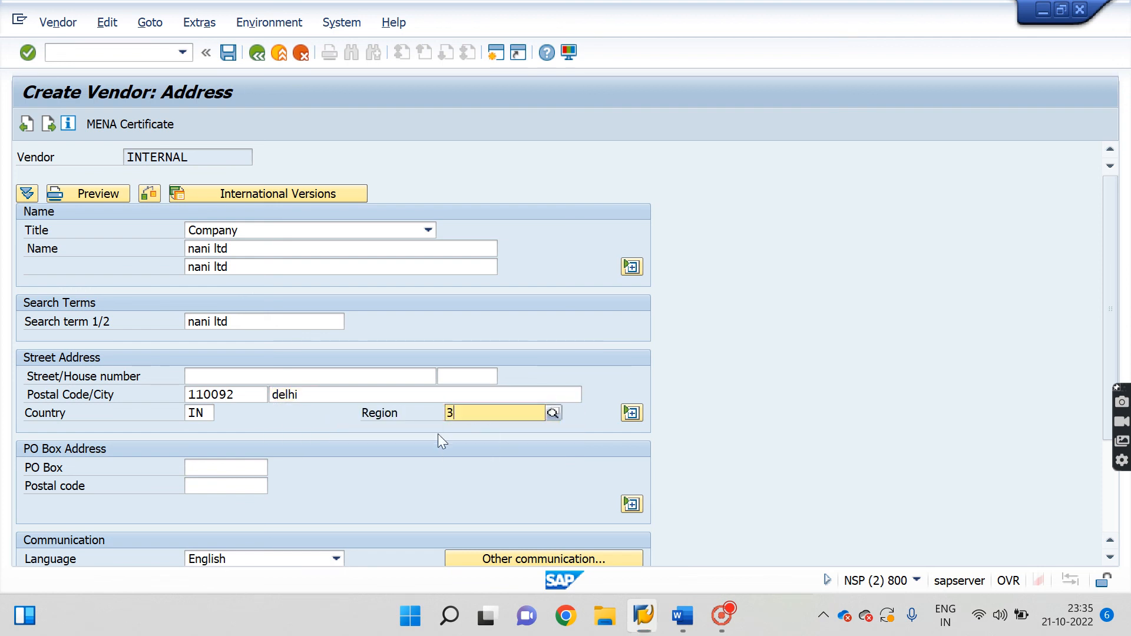
pyautogui.press('BackSpace')
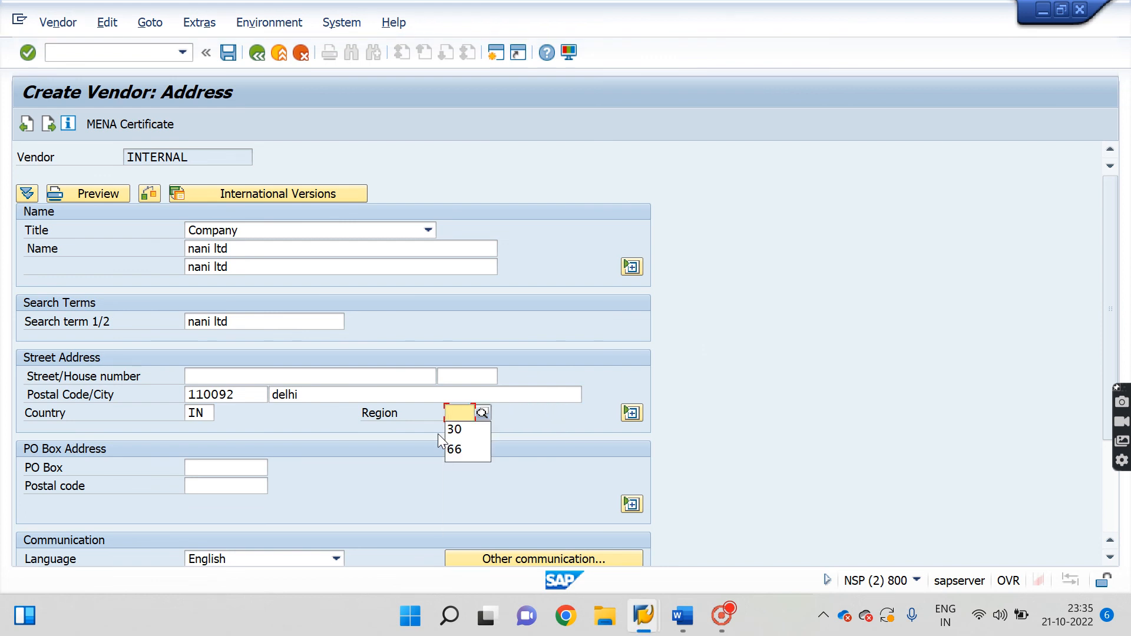
pyautogui.press('Down')
pyautogui.press('Down')
pyautogui.press('Return')
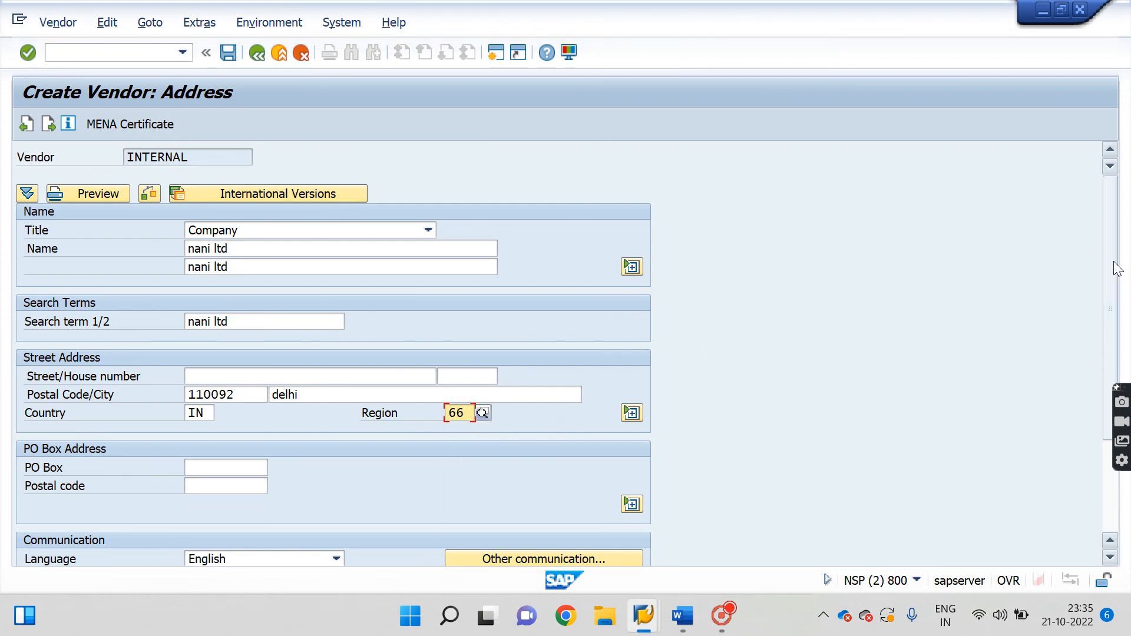
pyautogui.moveTo(1103, 333); pyautogui.dragTo(1102, 423)
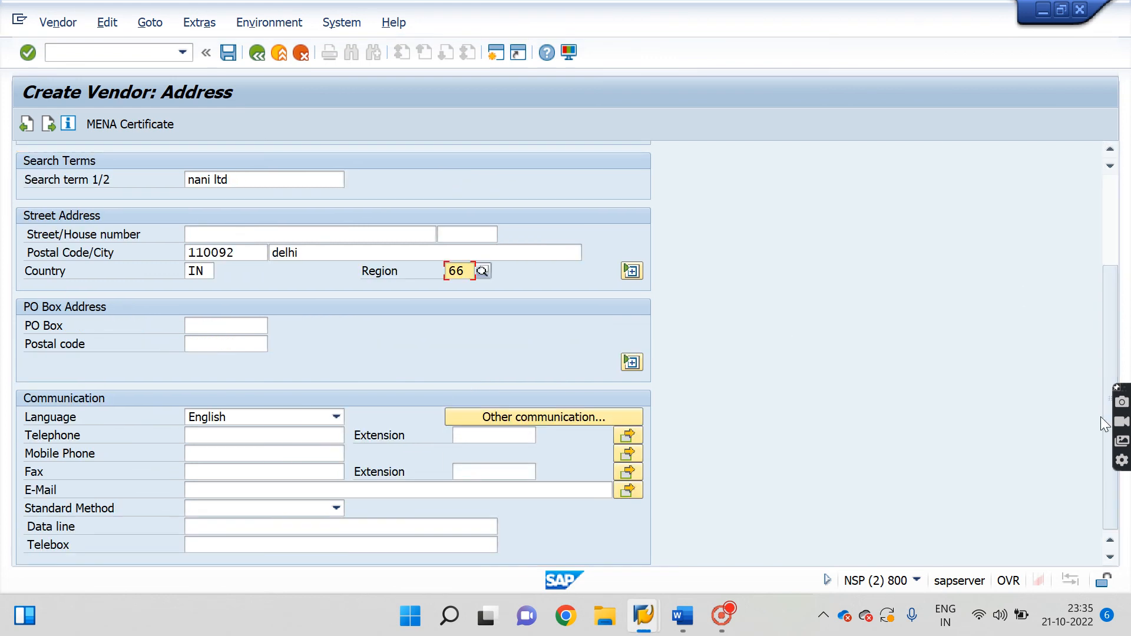
# Fill the telephone and mobile numbers from previous entries and check the address data.
pyautogui.click(264, 442)
pyautogui.press('Down')
pyautogui.press('Down')
pyautogui.press('Return')
pyautogui.press('Down')
pyautogui.press('Down')
pyautogui.press('Down')
pyautogui.press('Return')
pyautogui.press('Down')
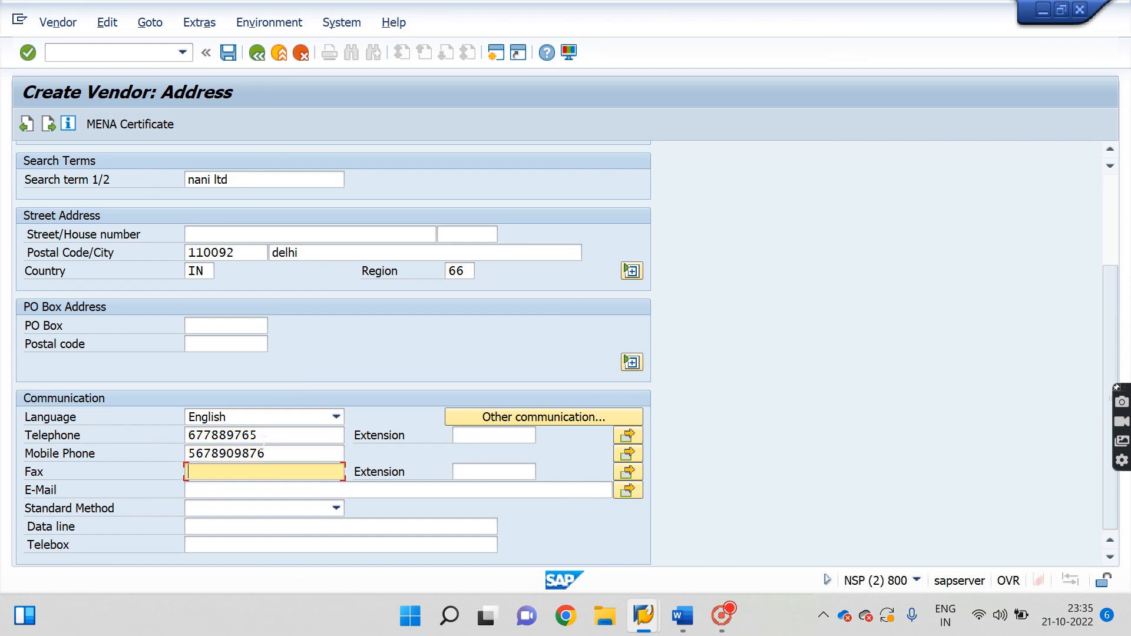
pyautogui.press('Return')
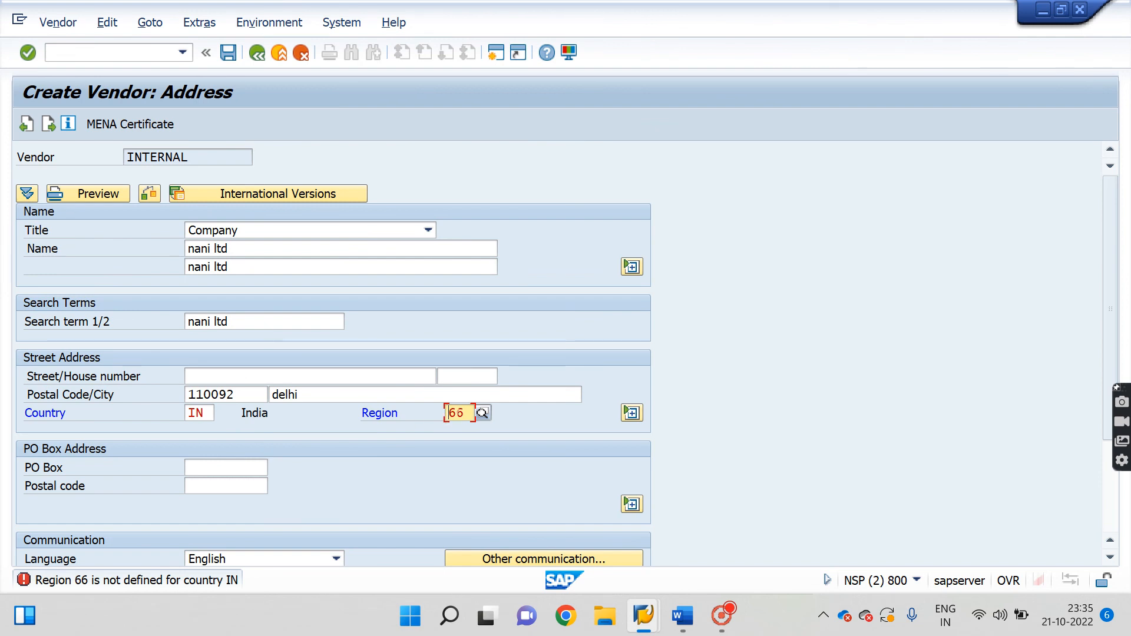
# Replace the invalid region 66 with 30 and continue to the control data.
pyautogui.press('BackSpace')
pyautogui.press('BackSpace')
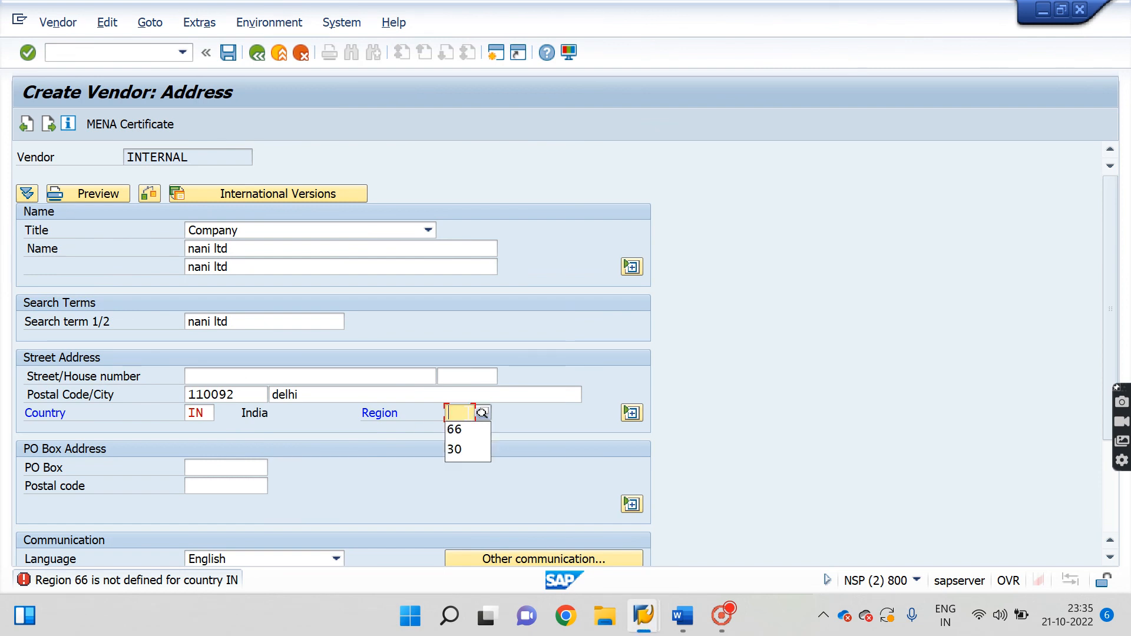
pyautogui.press('Down')
pyautogui.press('Down')
pyautogui.press('Return')
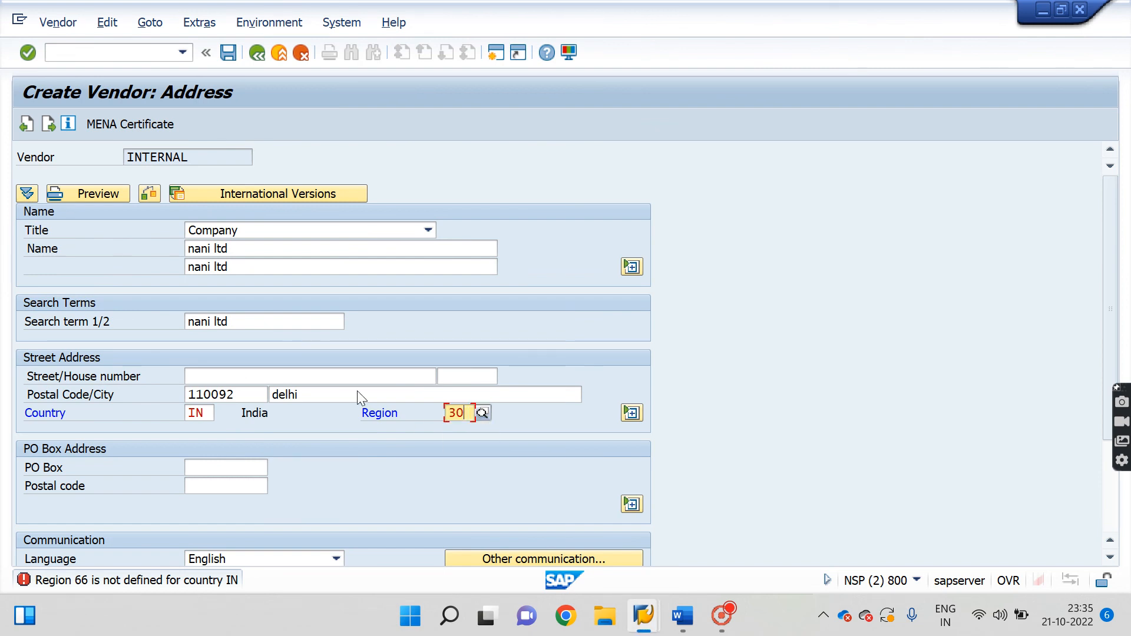
pyautogui.press('Return')
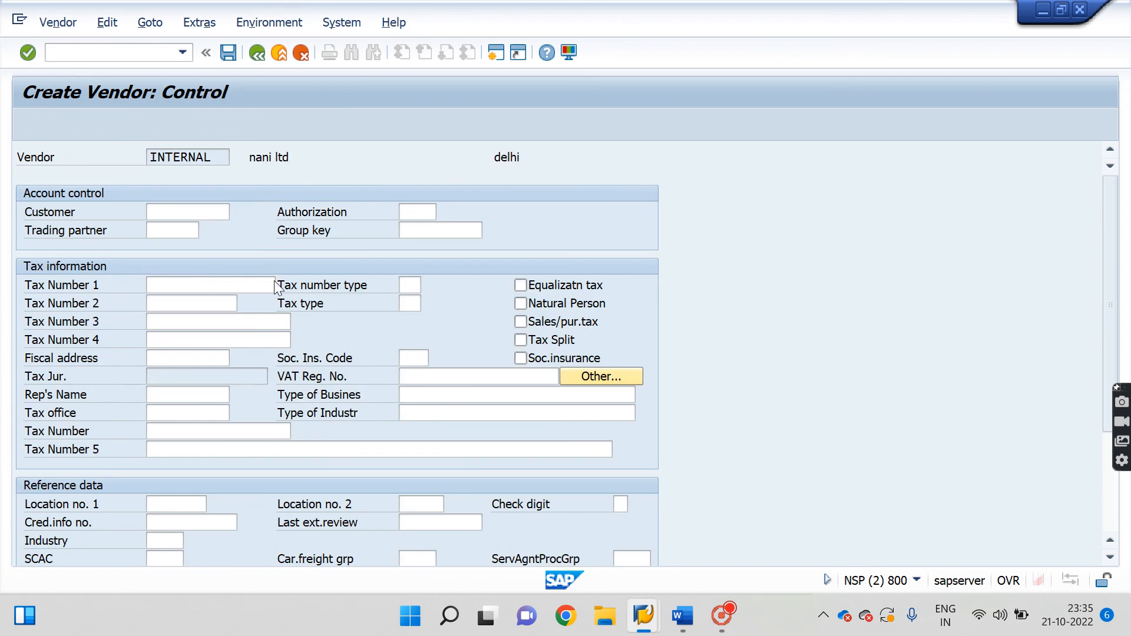
# Enter reconciliation account 2001 and choose cash management group A2.
pyautogui.press('Return')
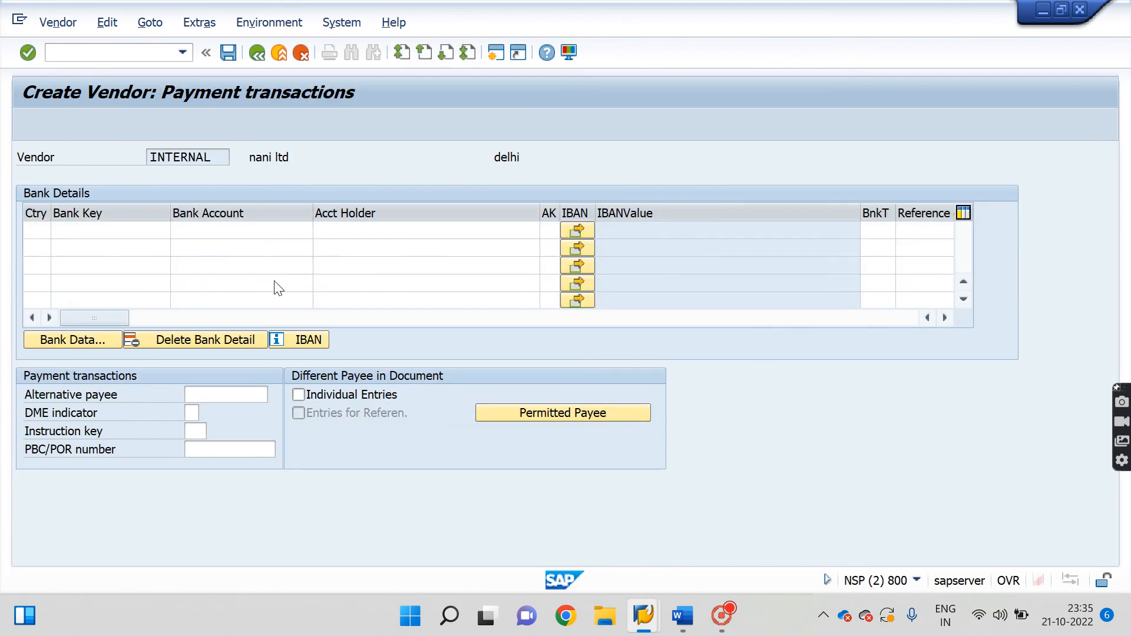
pyautogui.press('Return')
pyautogui.press('Return')
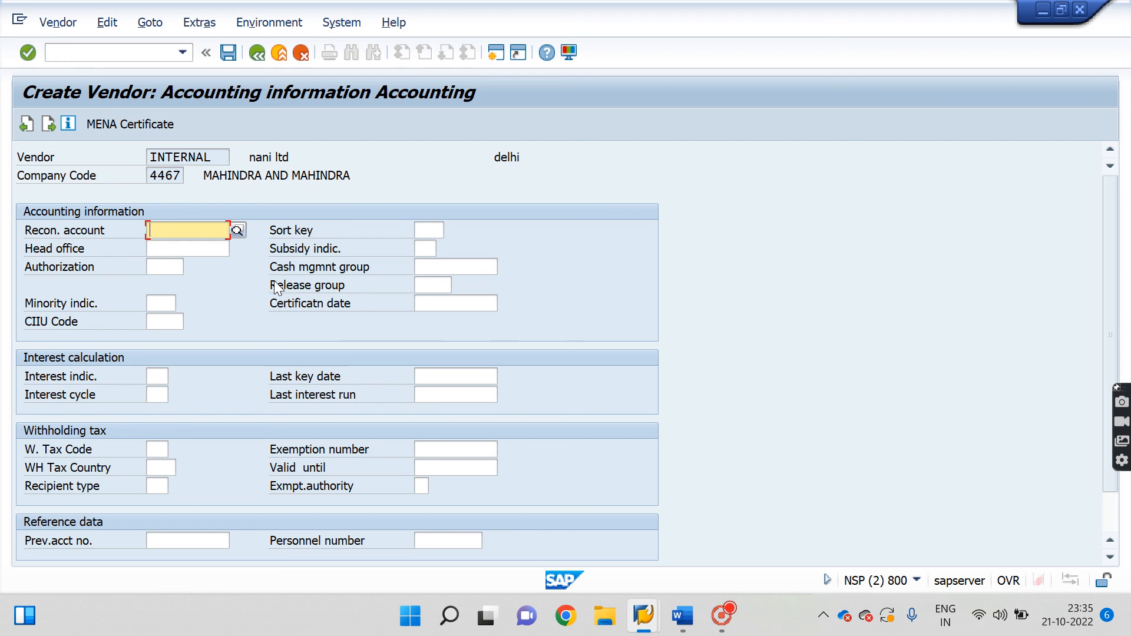
pyautogui.write('2001')
pyautogui.click(460, 268)
pyautogui.click(503, 267)
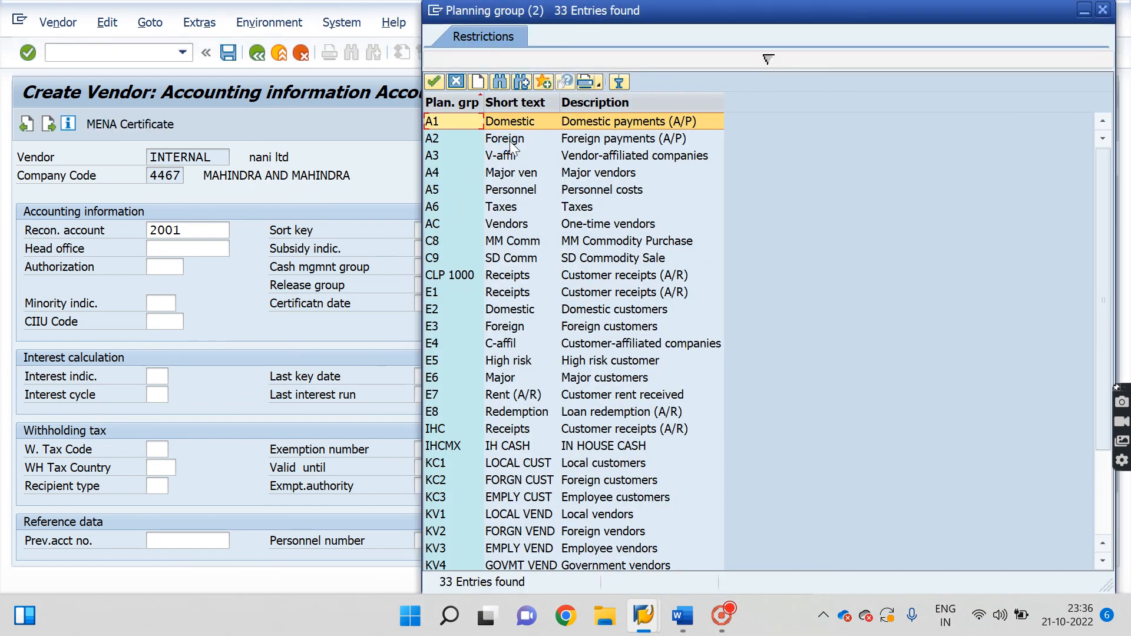
pyautogui.doubleClick(510, 144)
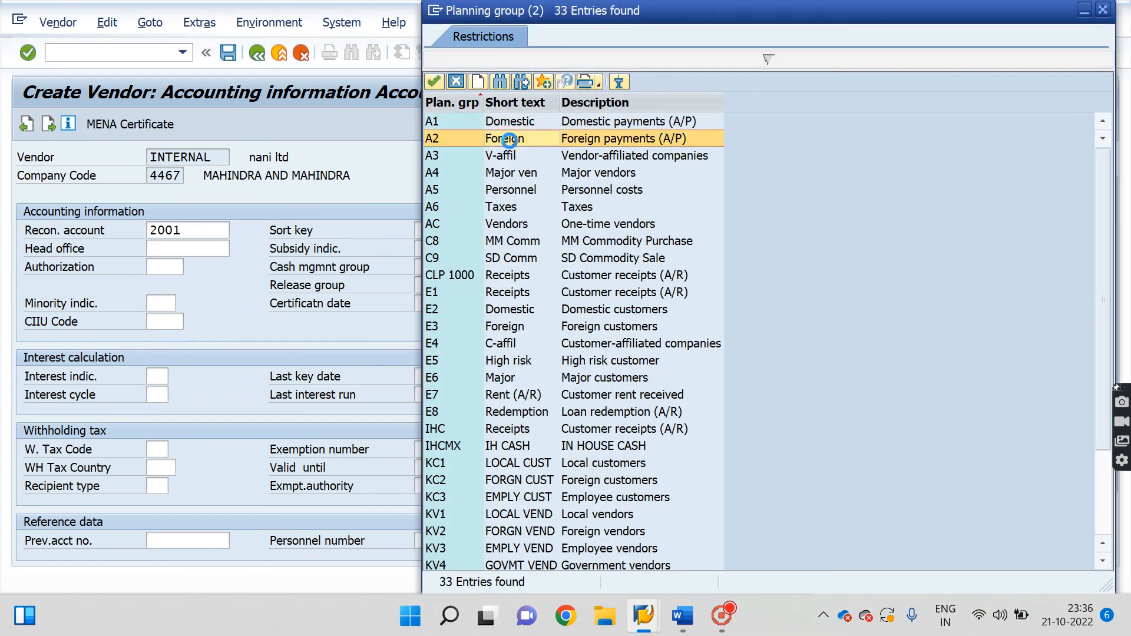
# Confirm reconciliation account 2001 CREDITOR from the list and set payment terms 0001.
pyautogui.click(194, 229)
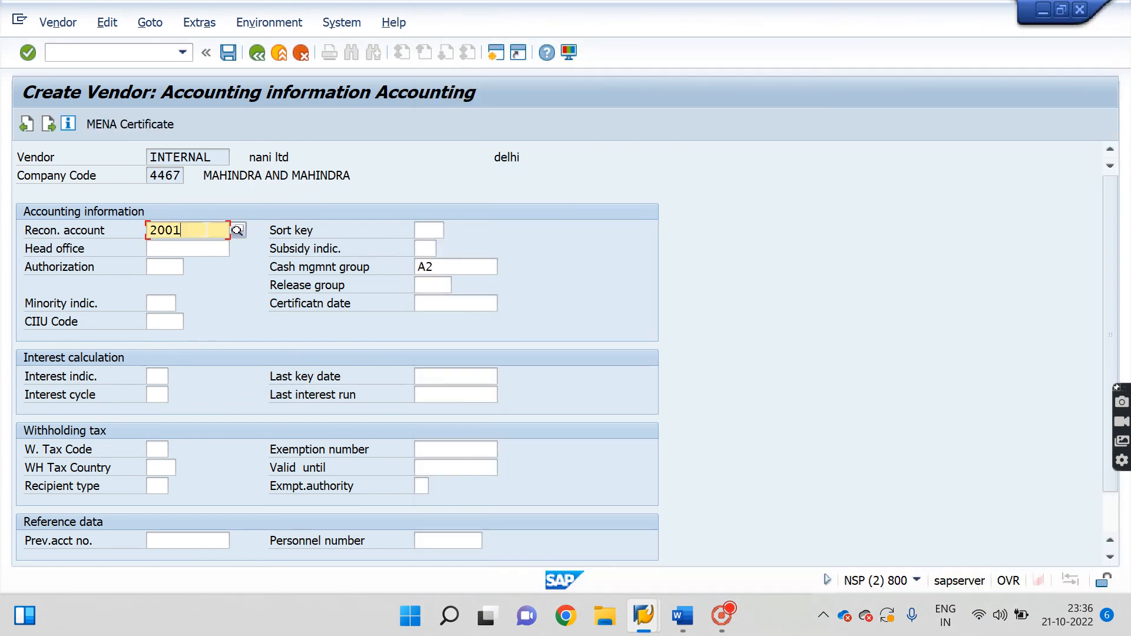
pyautogui.click(237, 228)
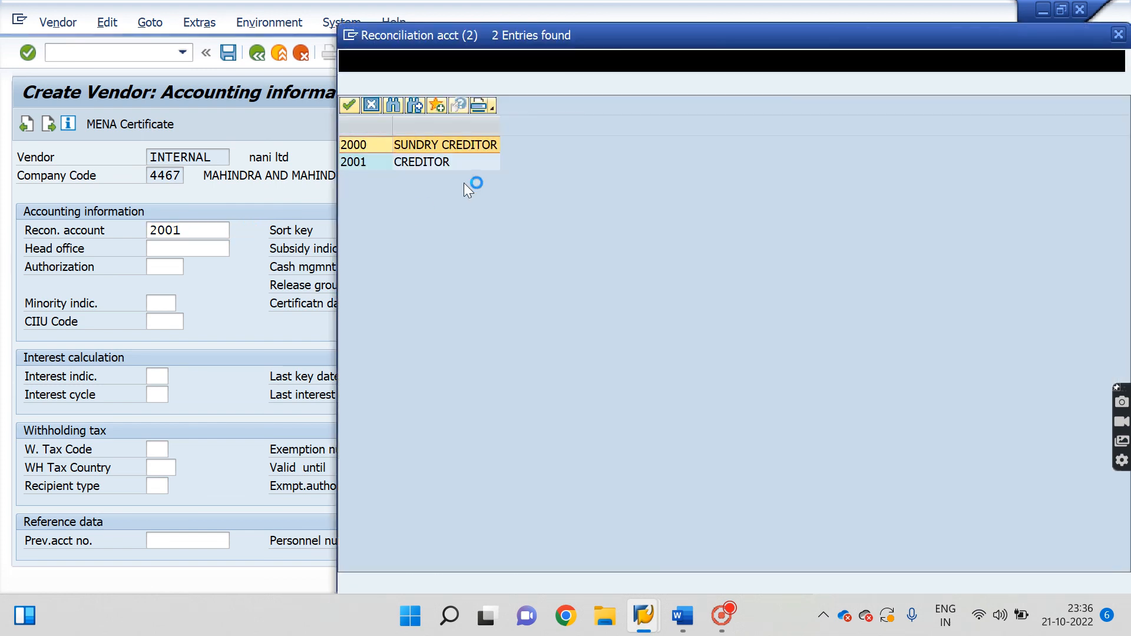
pyautogui.doubleClick(413, 165)
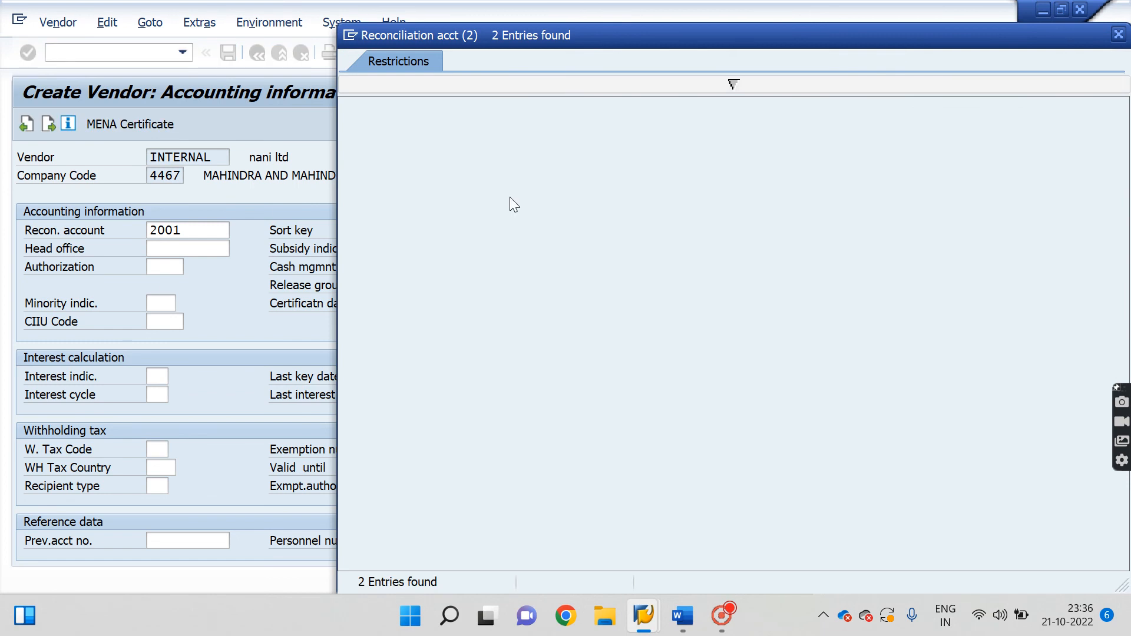
pyautogui.click(1119, 36)
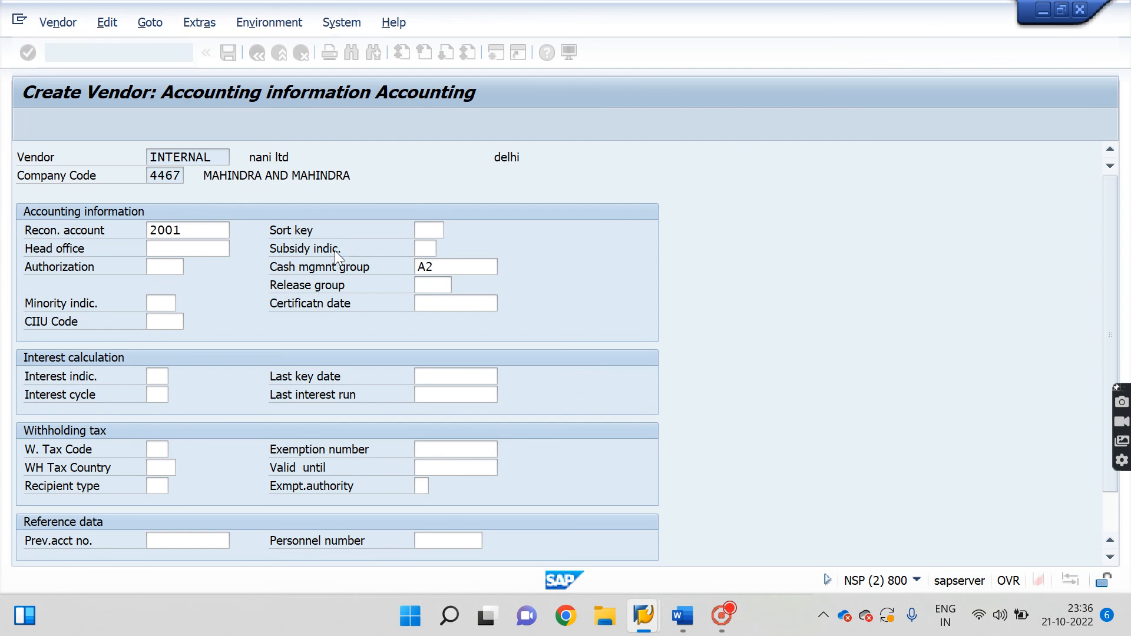
pyautogui.press('Return')
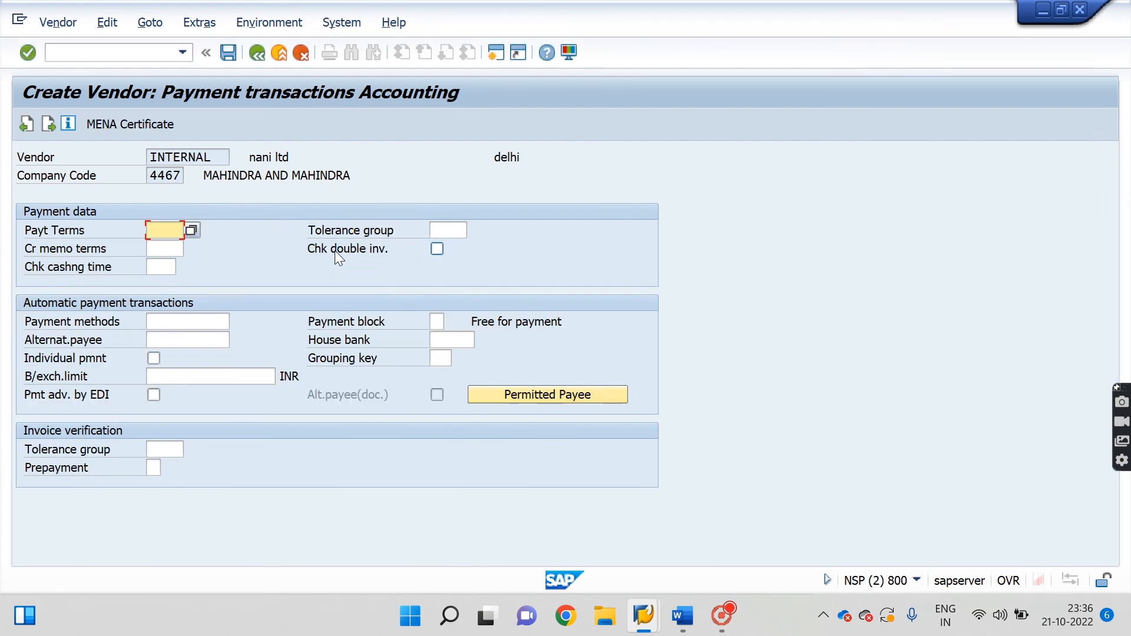
pyautogui.write('0001')
pyautogui.press('Return')
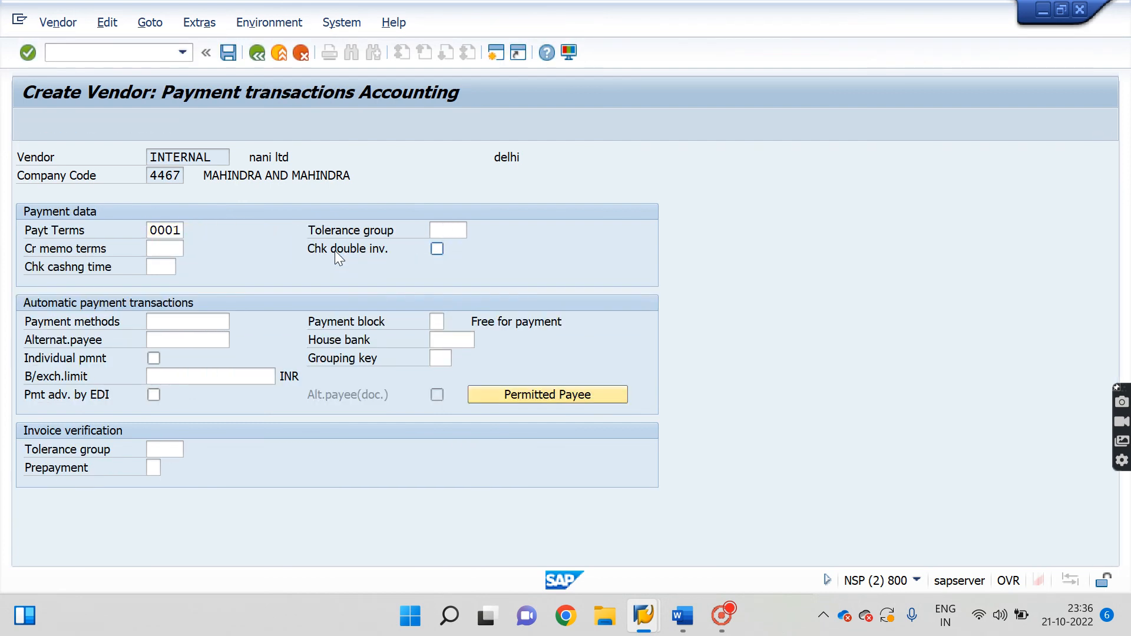
pyautogui.press('Return')
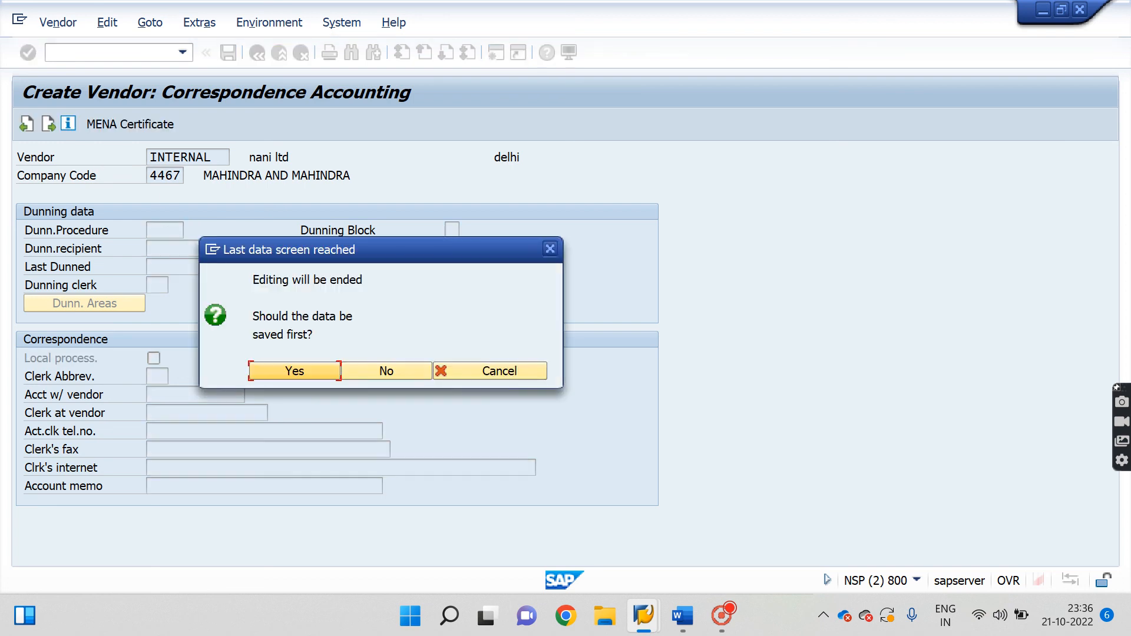
# Attempt to save nani ltd, dismiss the 'already exists' error and return to SAP Easy Access.
pyautogui.click(306, 369)
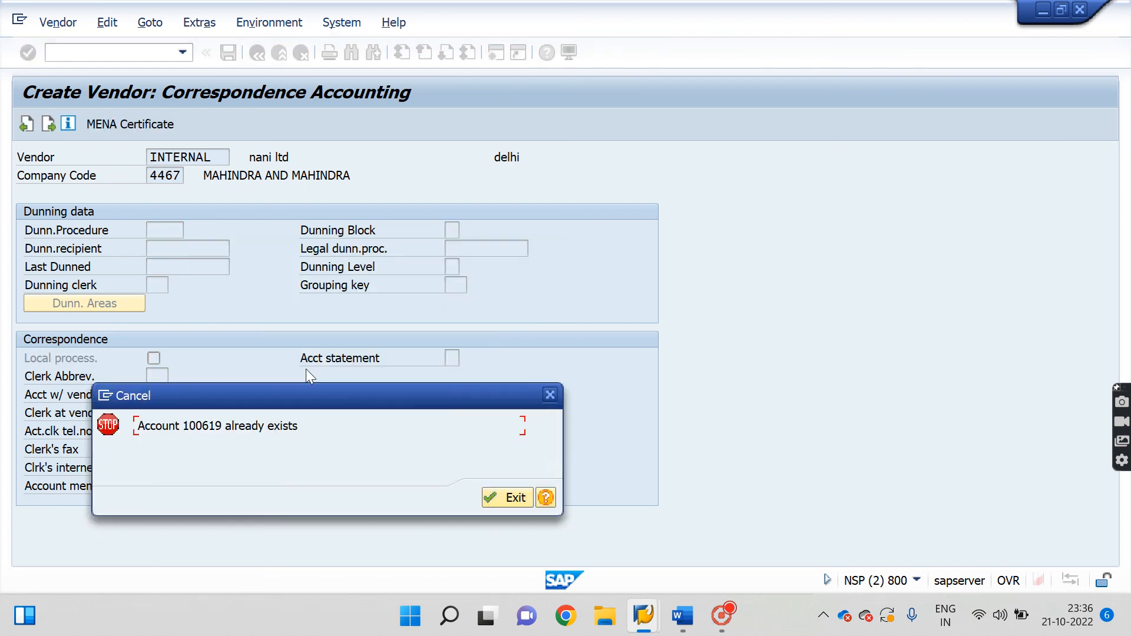
pyautogui.click(503, 496)
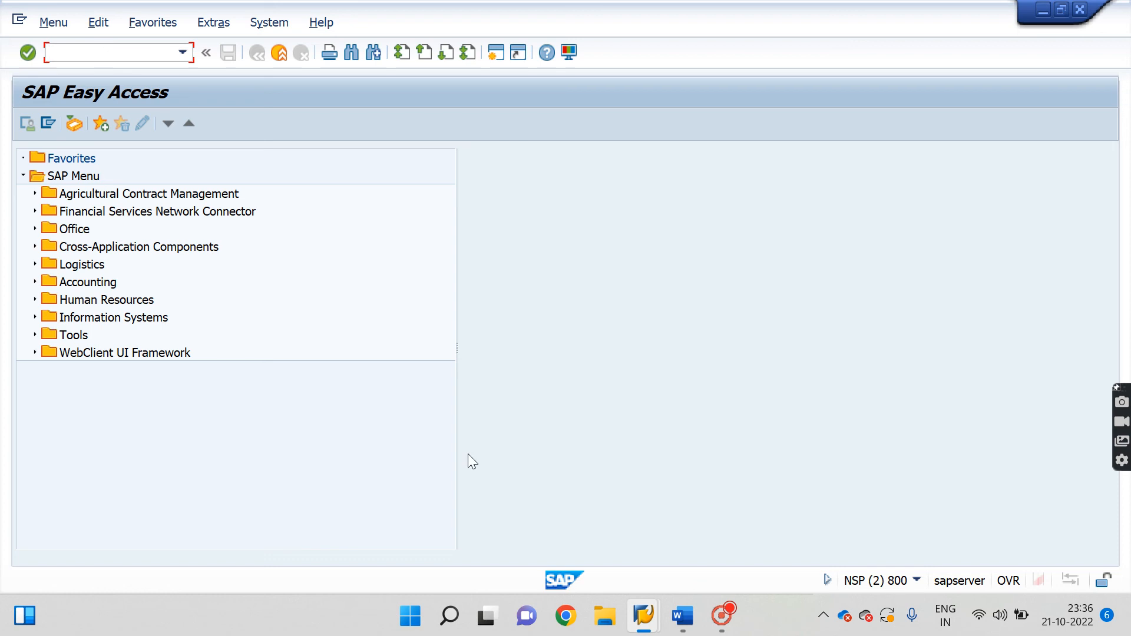
pyautogui.click(721, 626)
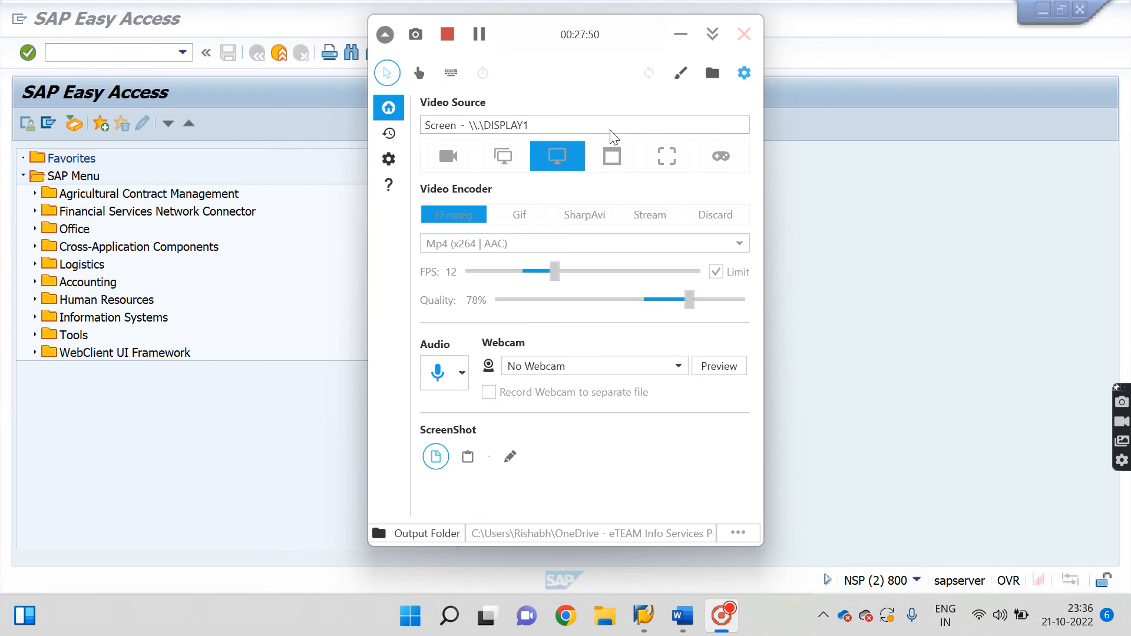
pyautogui.click(680, 35)
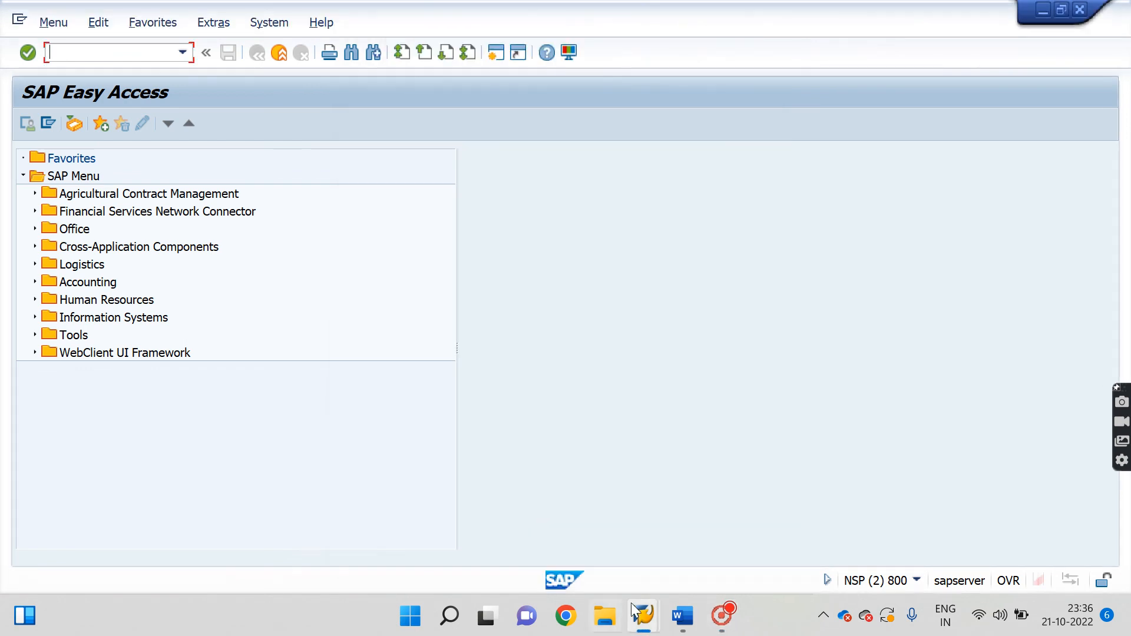
pyautogui.moveTo(684, 622)
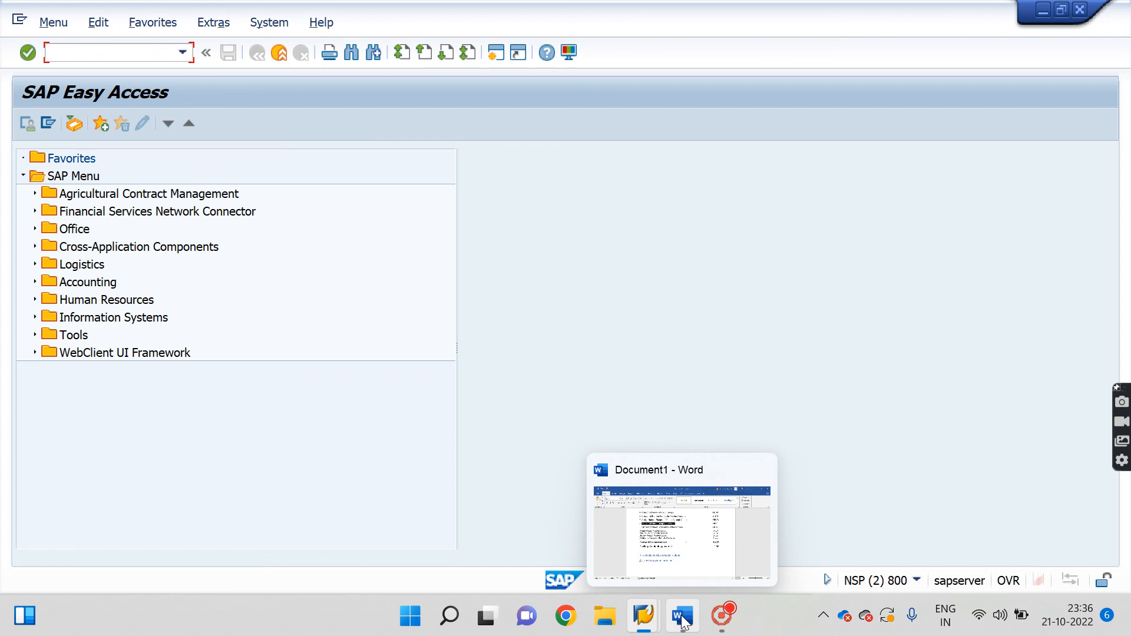
# Review the vendor transaction notes in Word, then return to SAP's G/L account 2001 display.
pyautogui.click(683, 621)
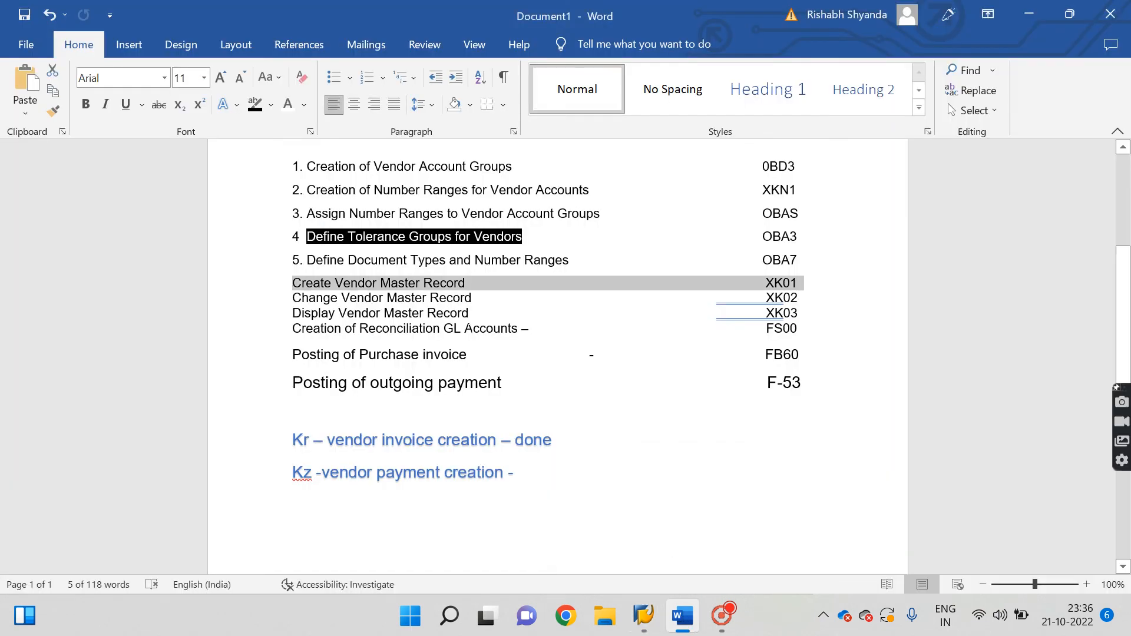
pyautogui.click(392, 284)
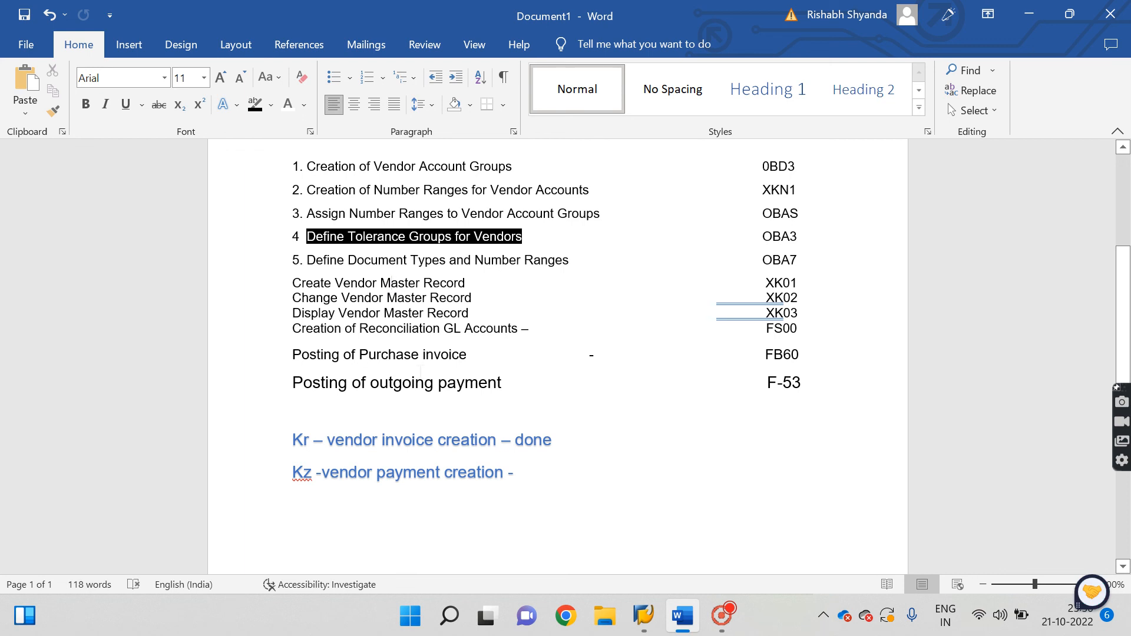
pyautogui.moveTo(644, 616)
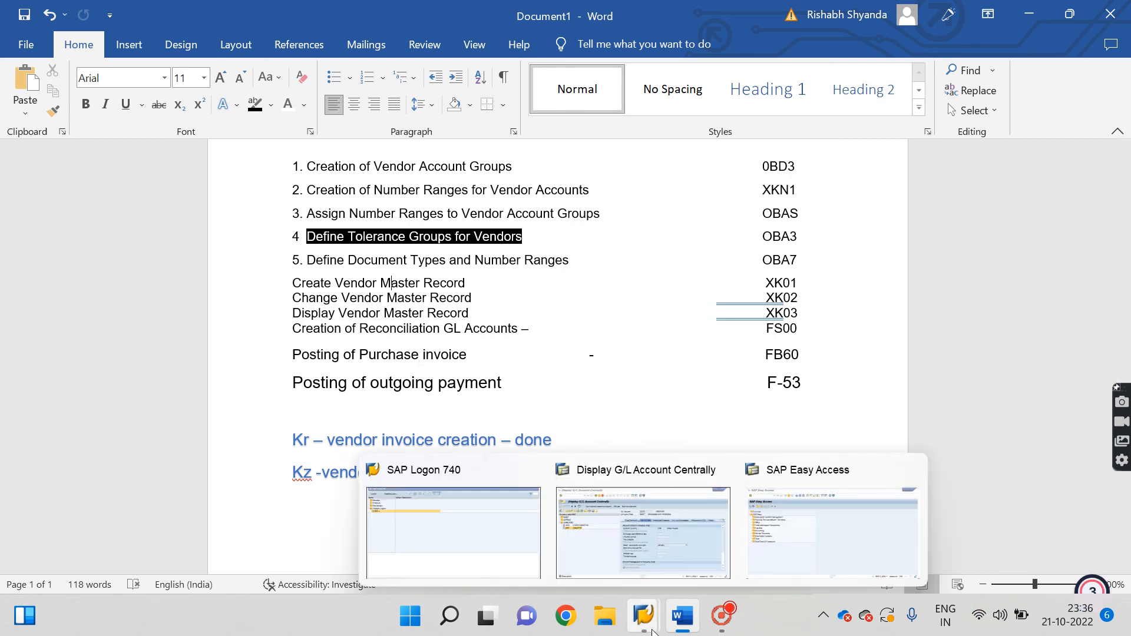
pyautogui.click(662, 512)
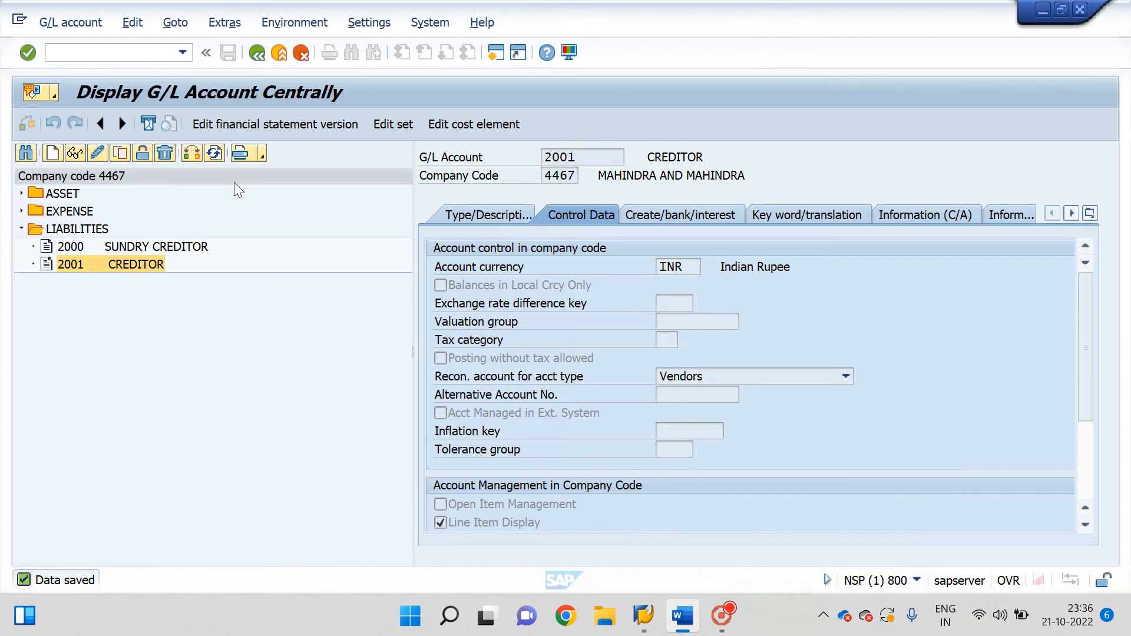
# Open FB60 and change the invoice company code from 9811 to 4467.
pyautogui.click(99, 53)
pyautogui.write('/n')
pyautogui.press('Return')
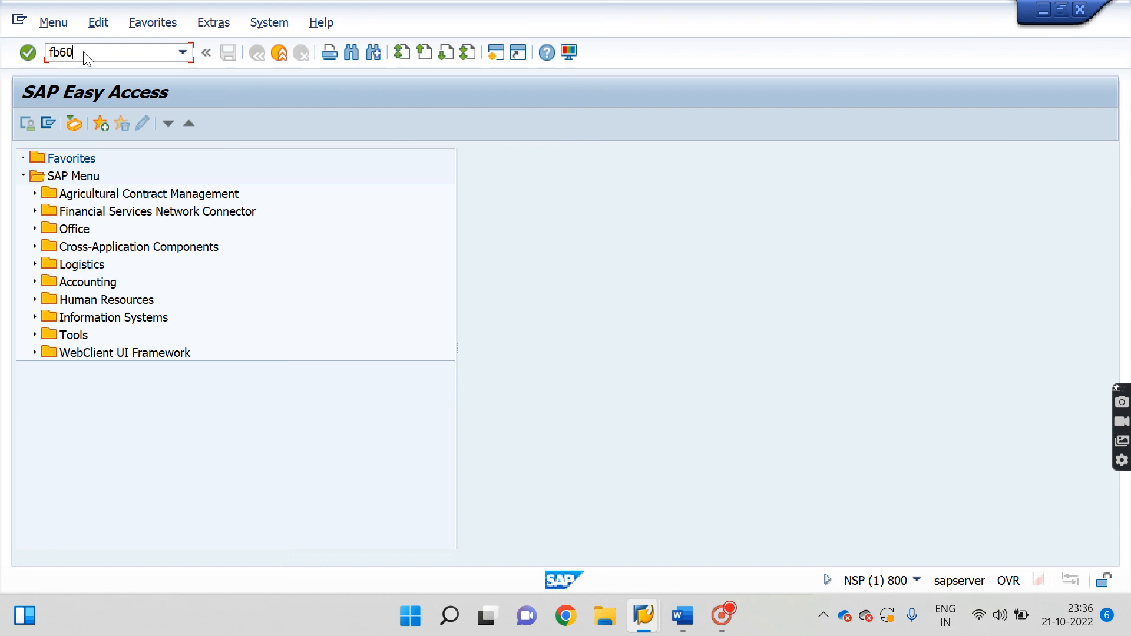
pyautogui.press('Return')
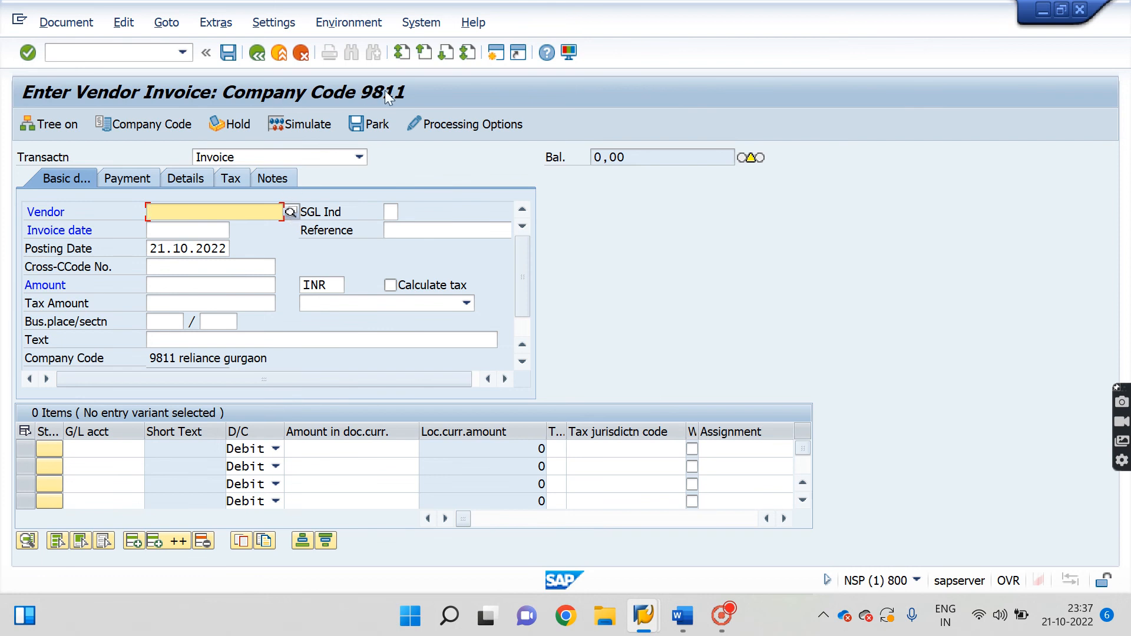
pyautogui.click(145, 123)
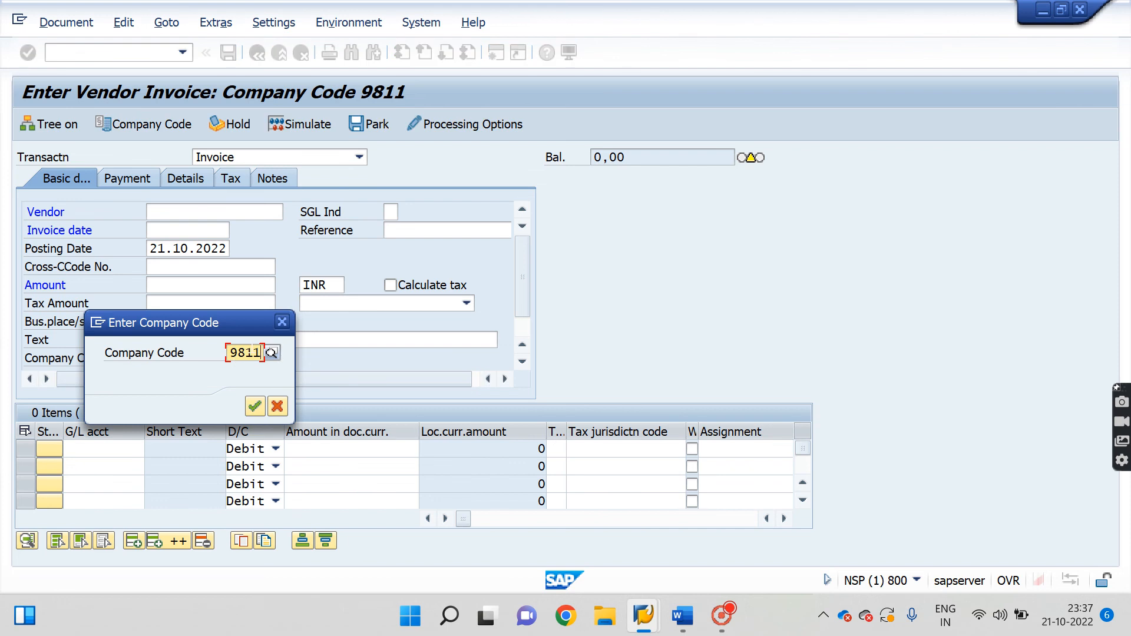
pyautogui.press('BackSpace')
pyautogui.press('BackSpace')
pyautogui.press('BackSpace')
pyautogui.press('BackSpace')
pyautogui.write('44')
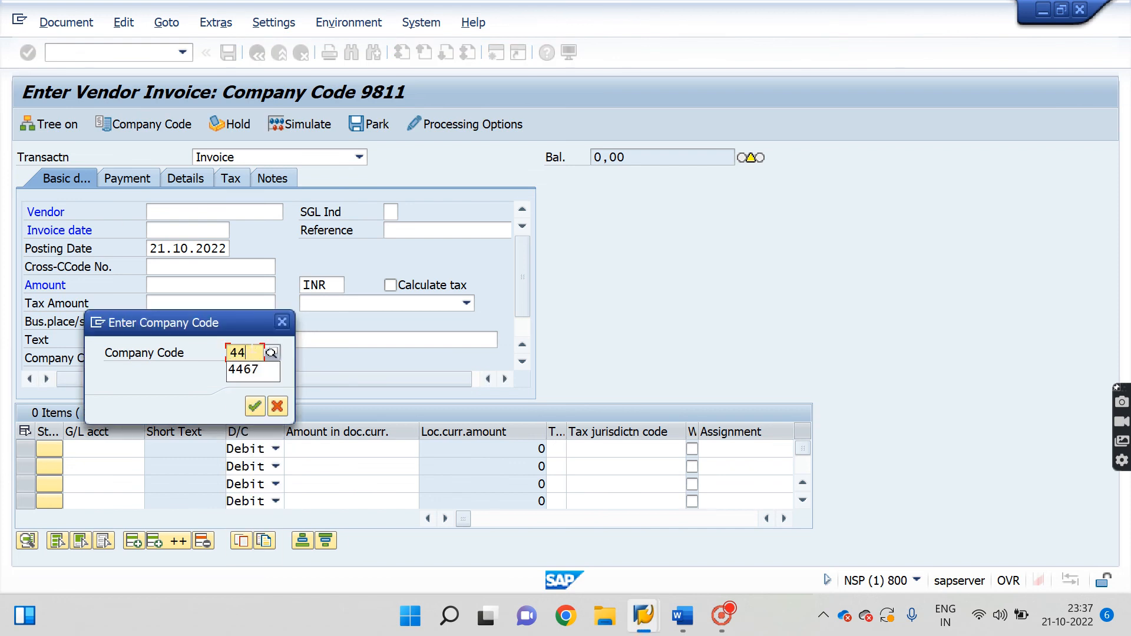
pyautogui.write('67')
pyautogui.press('Return')
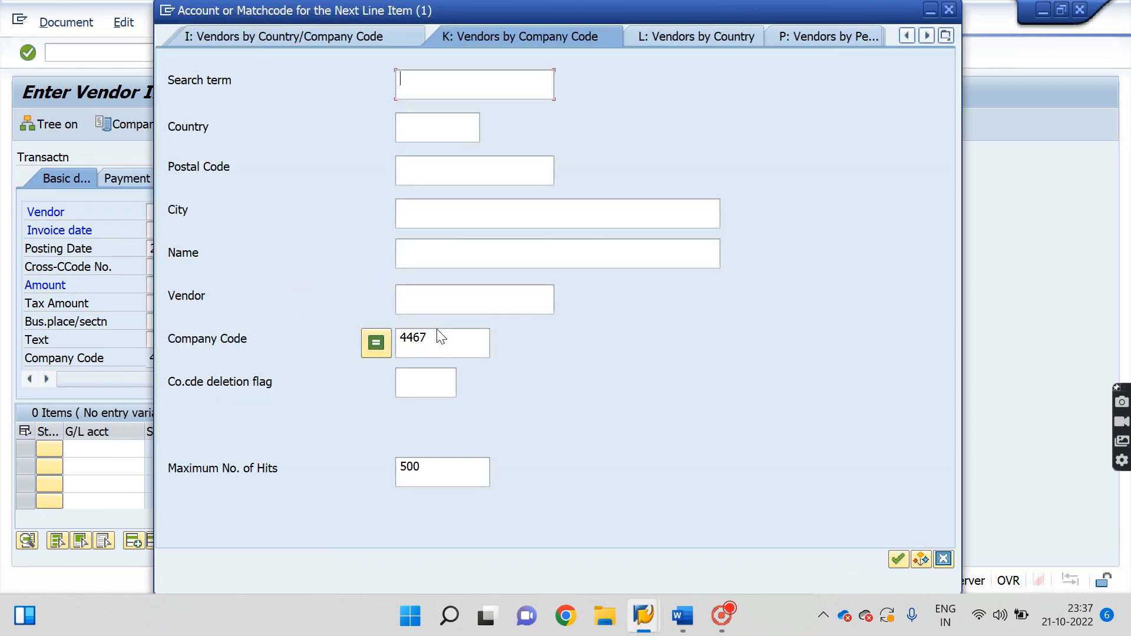
# Enter vendor VIMAL LTD, invoice date 21.10.2022 and amount 1000 in the invoice header.
pyautogui.press('Return')
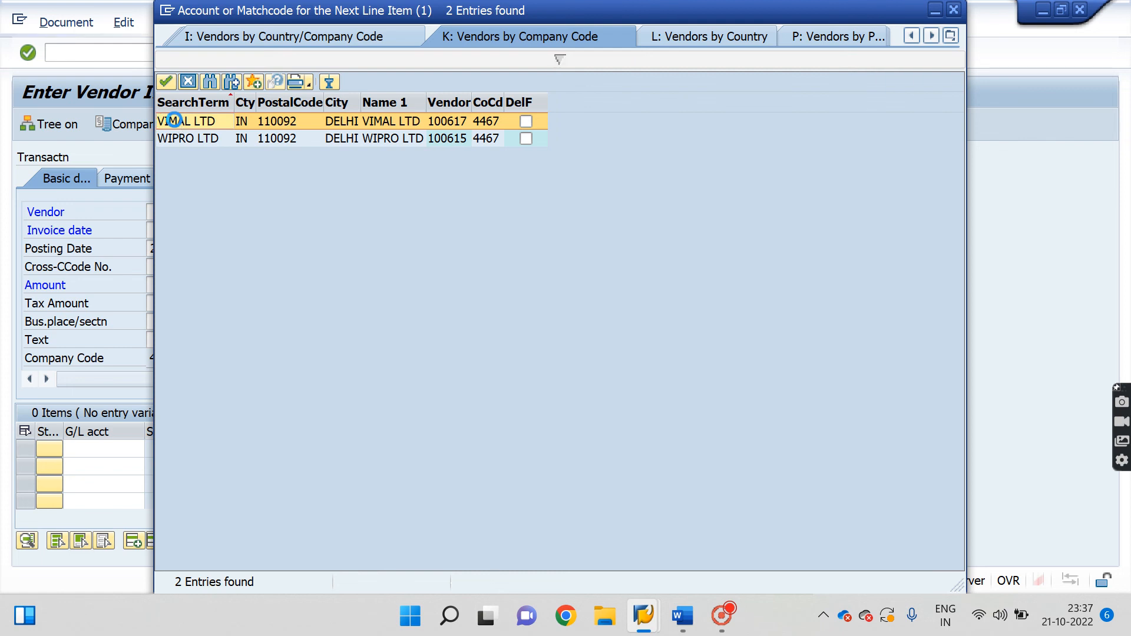
pyautogui.click(175, 120)
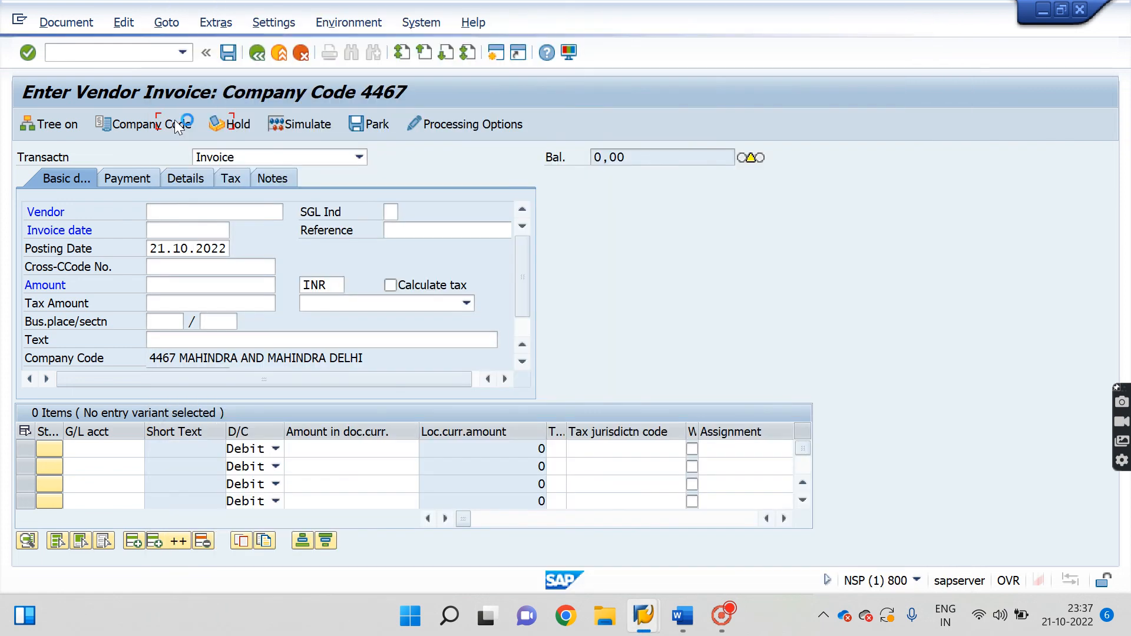
pyautogui.click(208, 233)
pyautogui.click(235, 229)
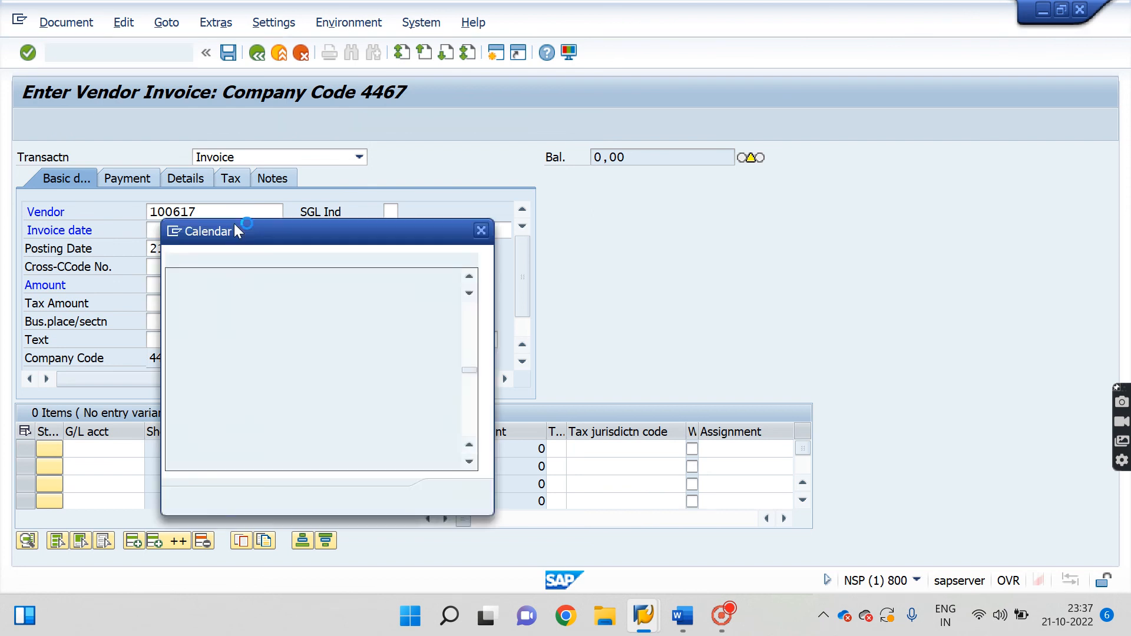
pyautogui.doubleClick(379, 370)
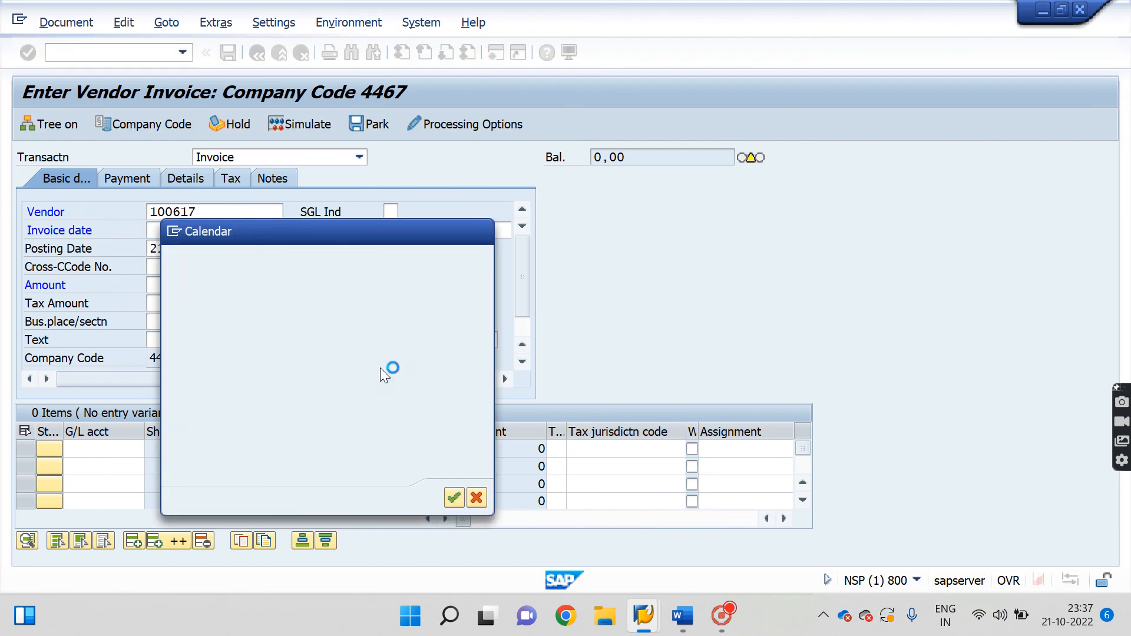
pyautogui.click(167, 286)
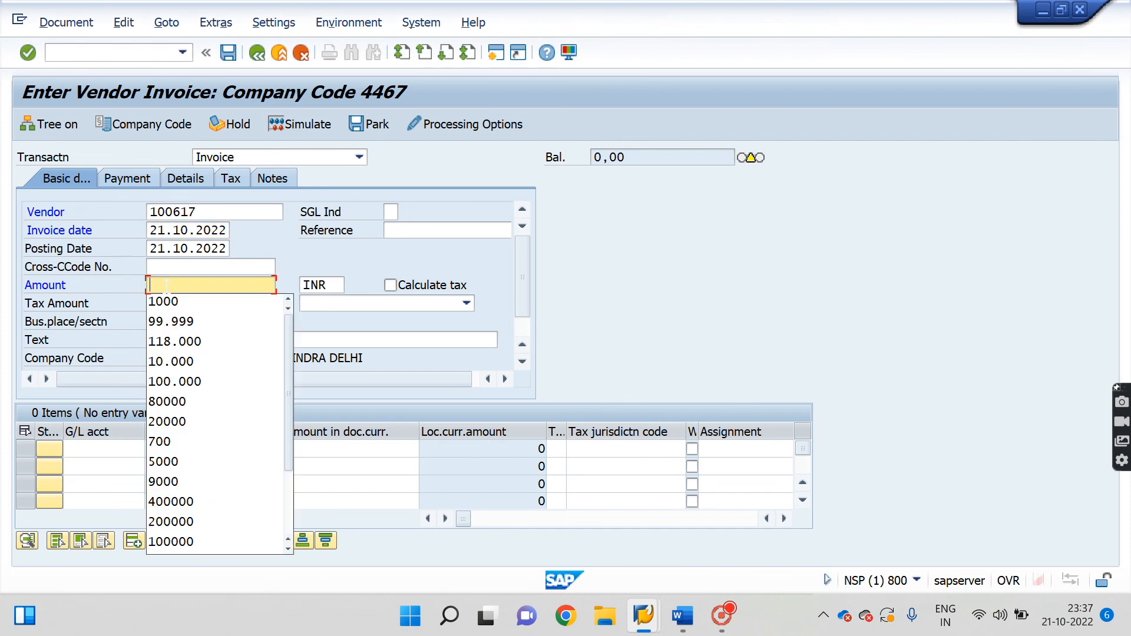
pyautogui.press('Down')
pyautogui.press('Return')
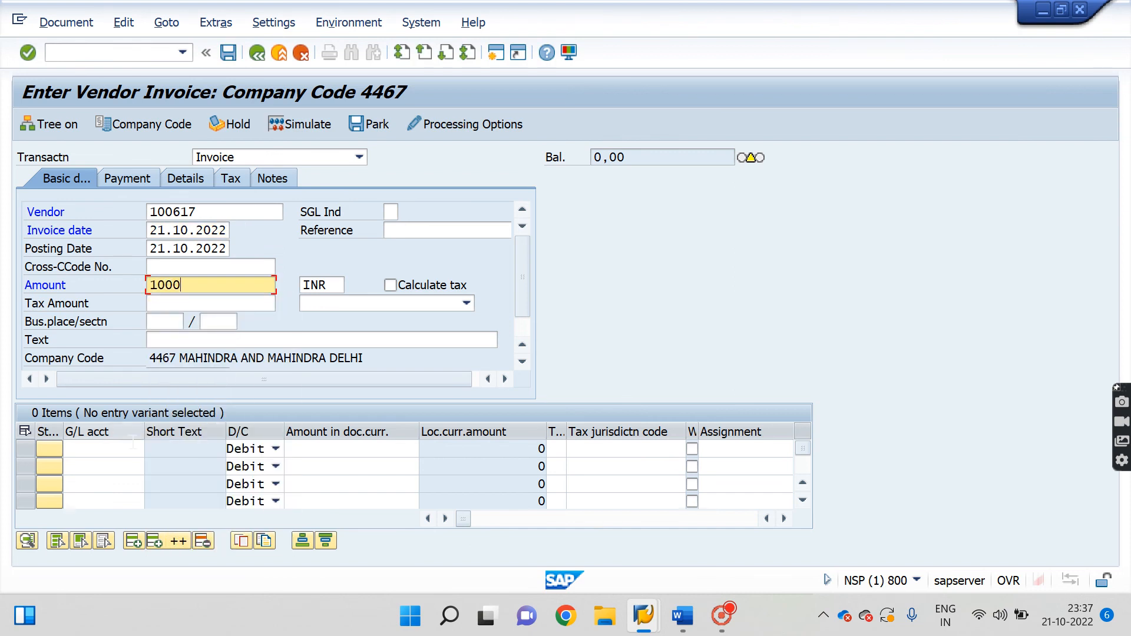
pyautogui.click(139, 450)
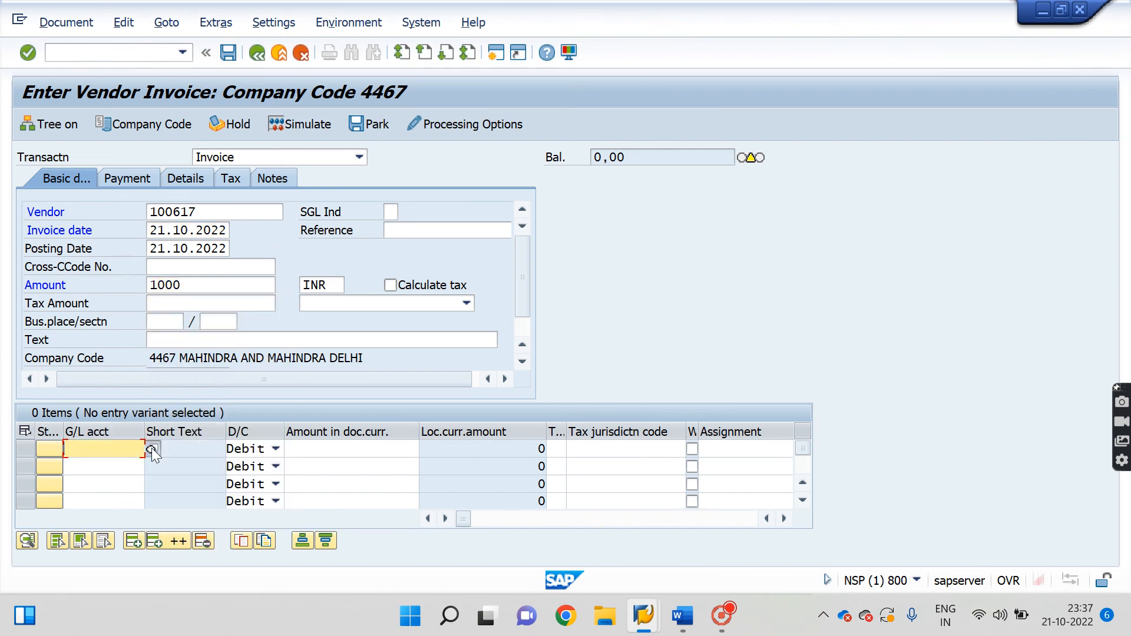
# Add a 1000 line to G/L account 4000 ELECTRICITY BILL A/C with business area 0001, then simulate.
pyautogui.click(152, 448)
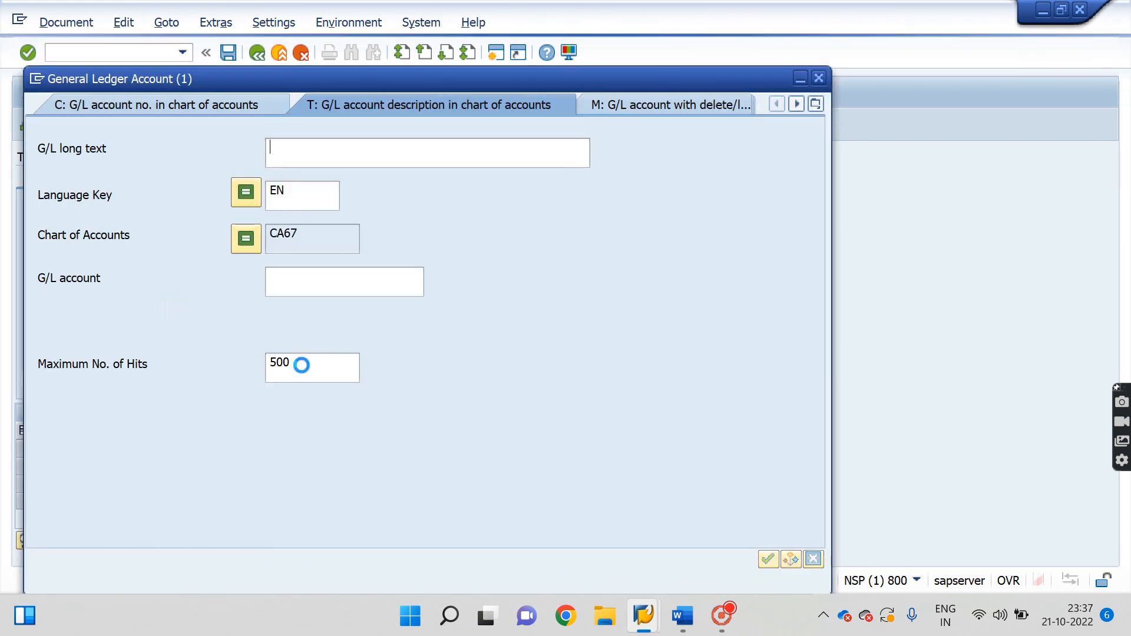
pyautogui.press('Return')
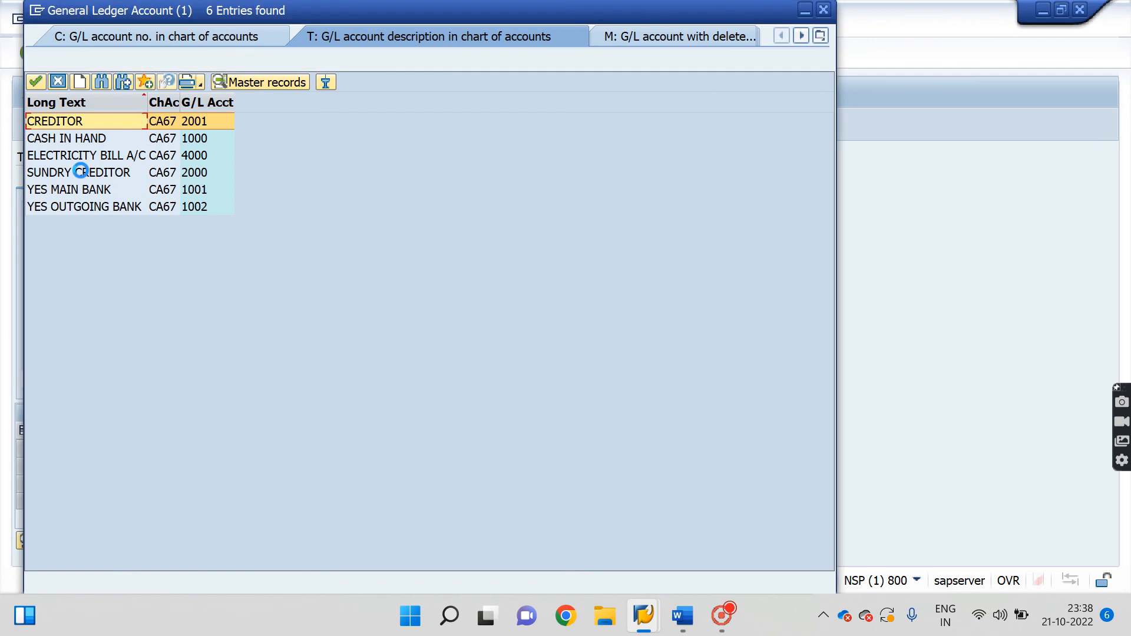
pyautogui.doubleClick(118, 156)
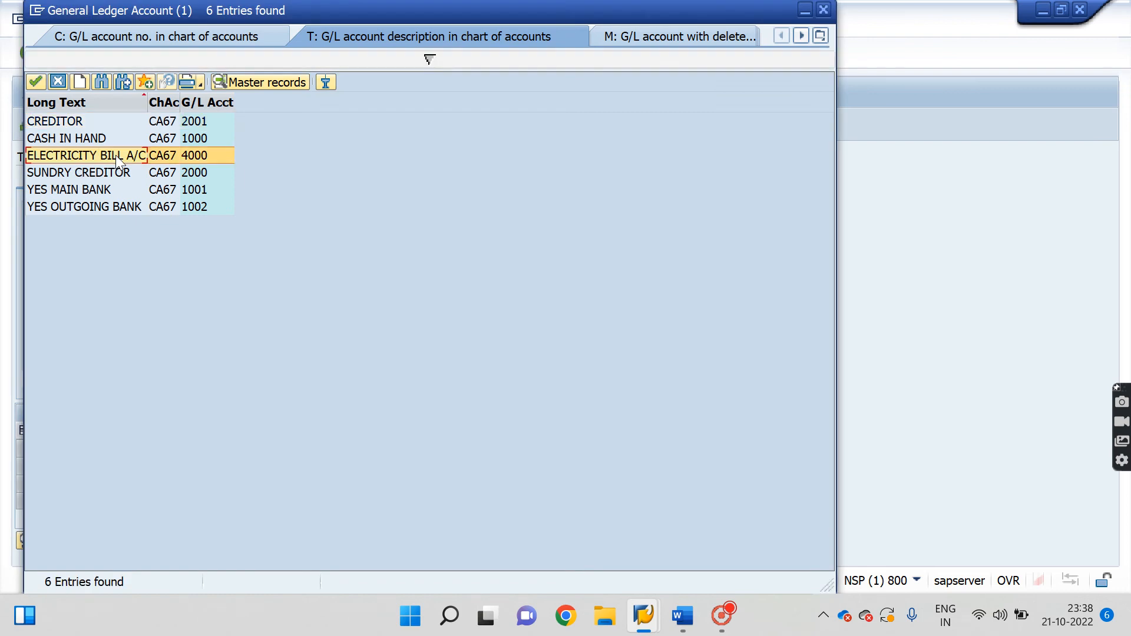
pyautogui.click(330, 450)
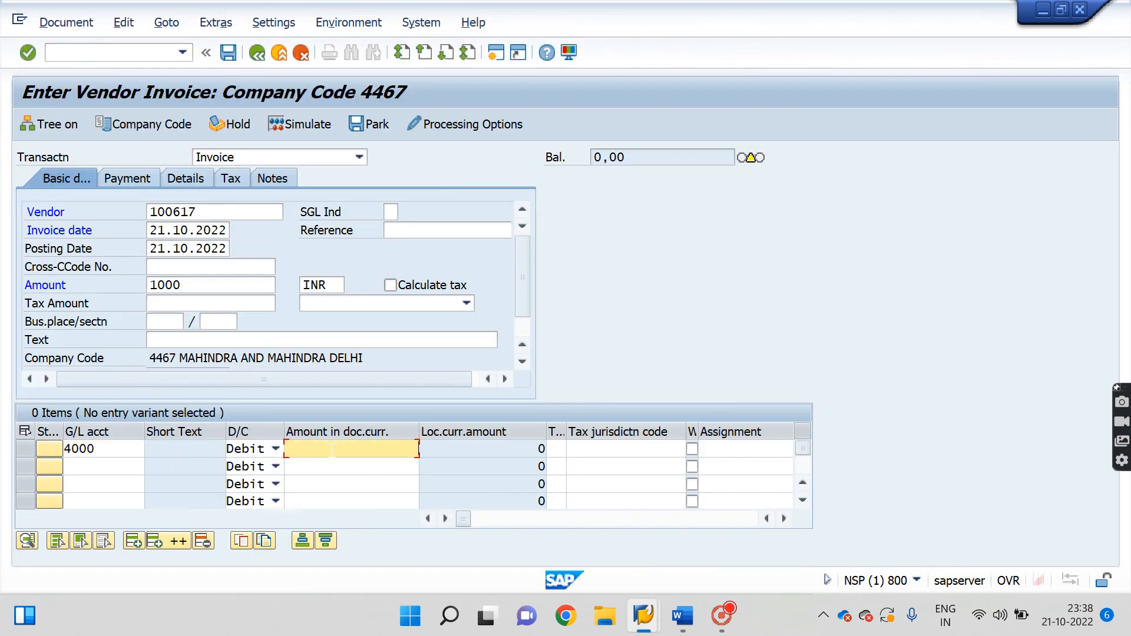
pyautogui.press('Down')
pyautogui.press('Down')
pyautogui.press('Return')
pyautogui.press('Return')
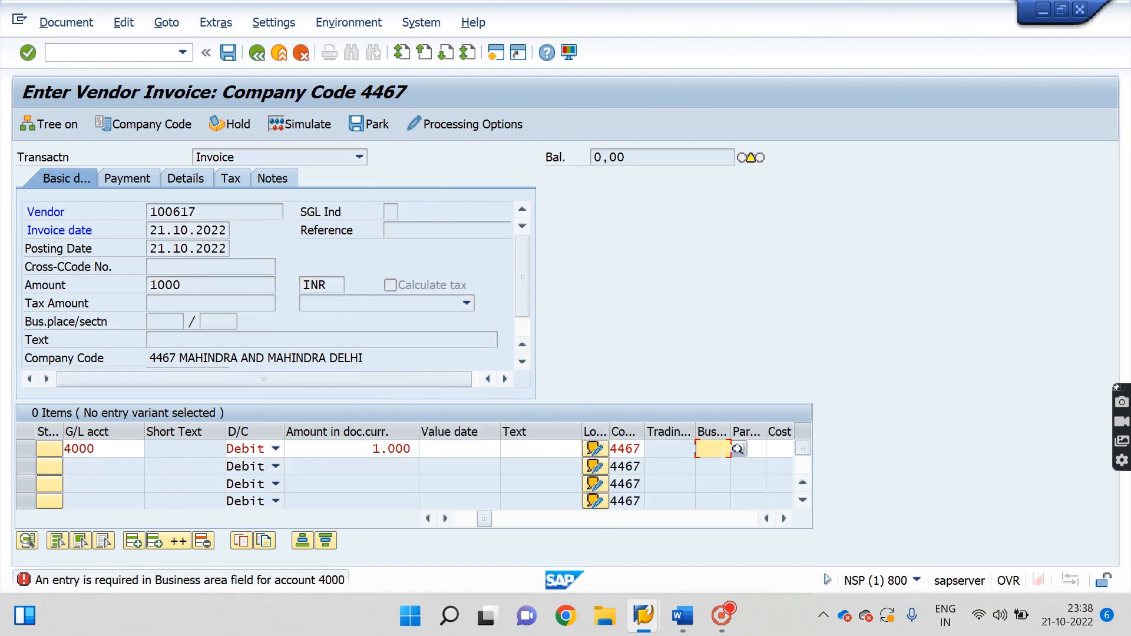
pyautogui.click(716, 449)
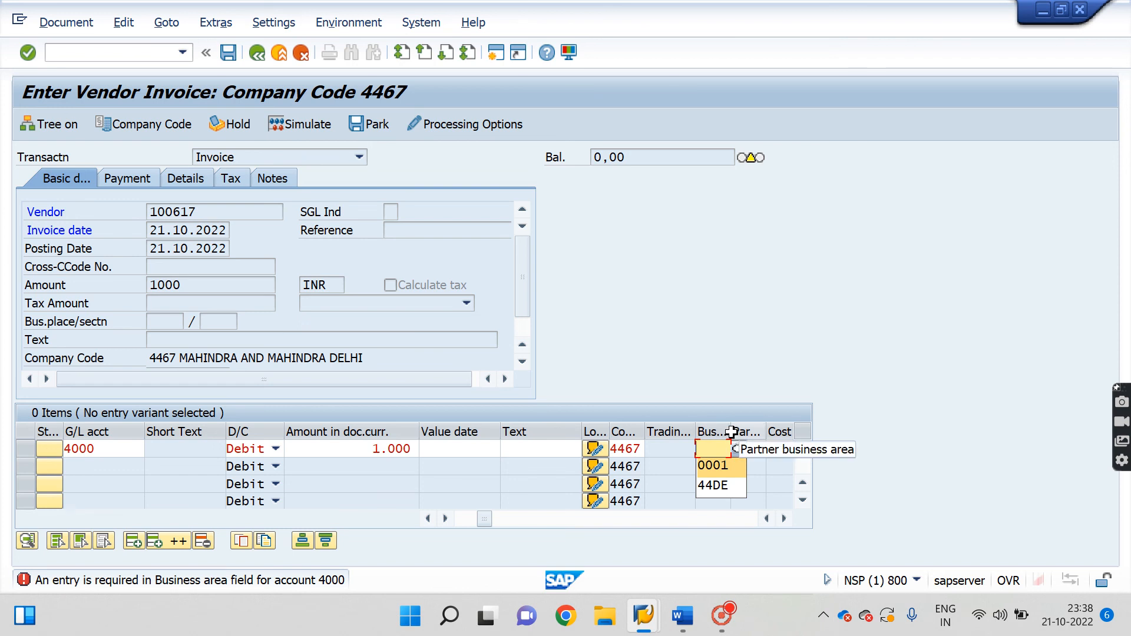
pyautogui.press('Return')
pyautogui.press('Return')
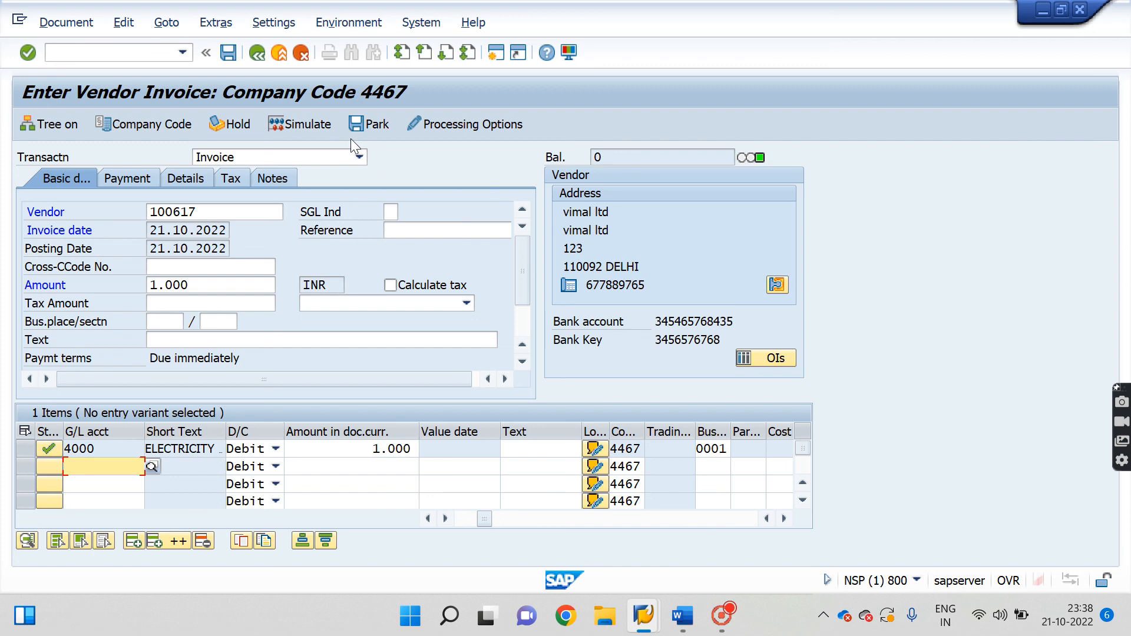
pyautogui.click(296, 126)
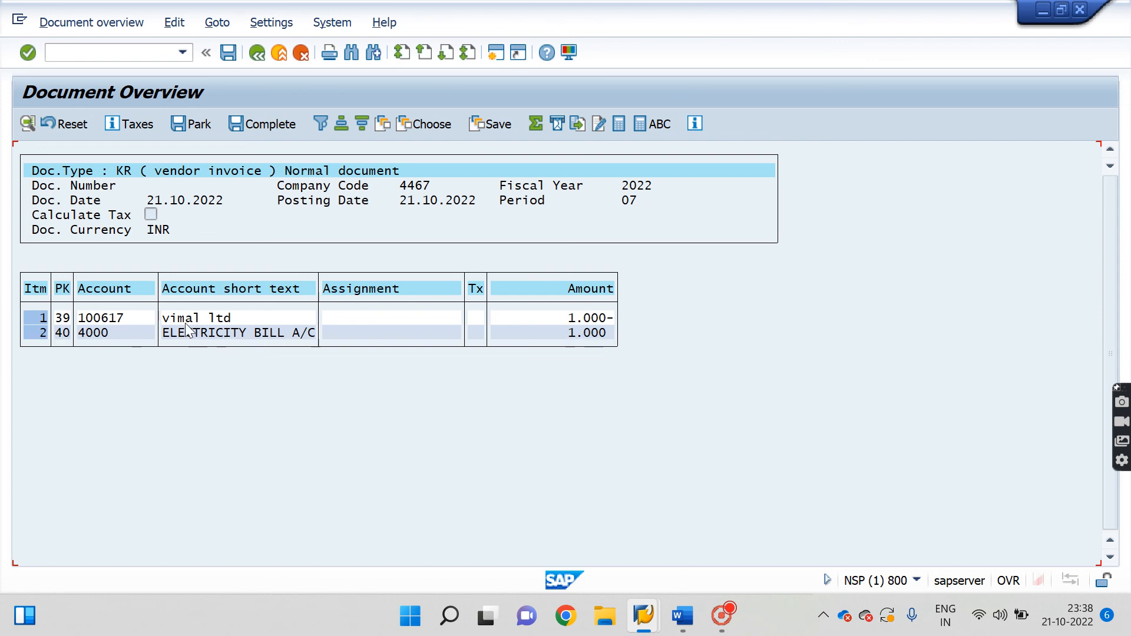
# Post the vendor invoice as document 3501 and display its lines.
pyautogui.click(228, 53)
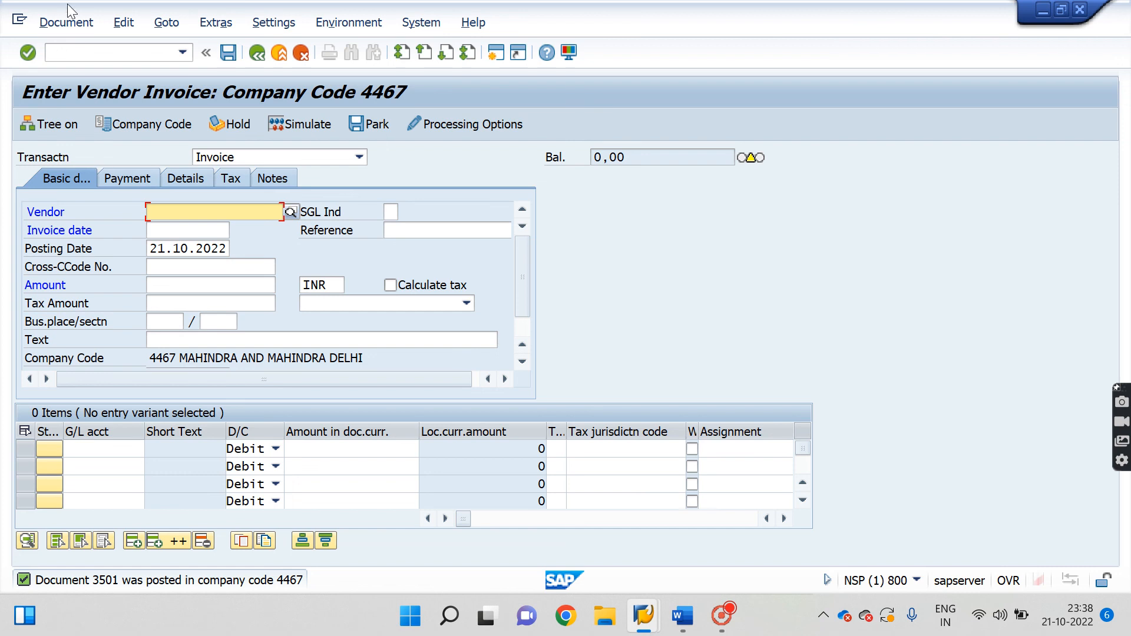
pyautogui.click(83, 23)
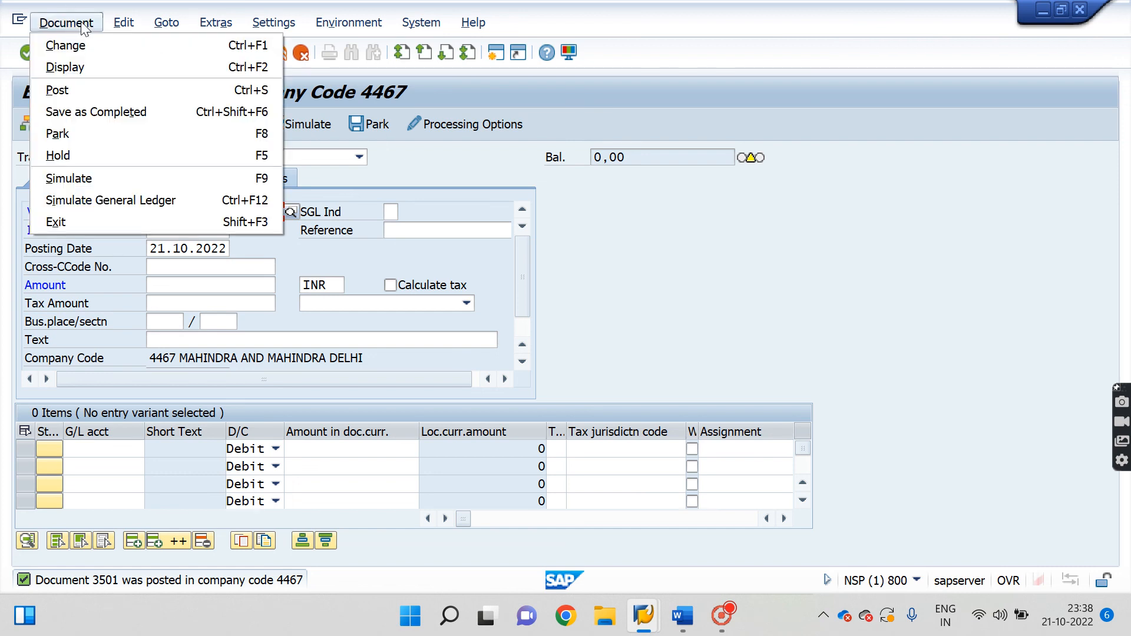
pyautogui.click(74, 72)
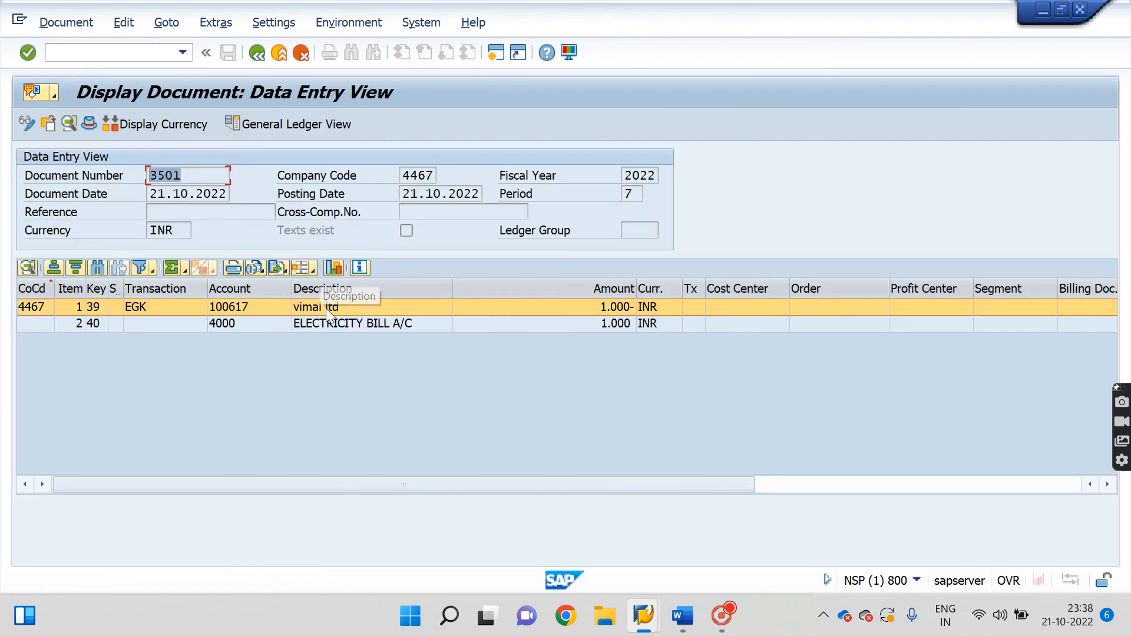
pyautogui.click(257, 53)
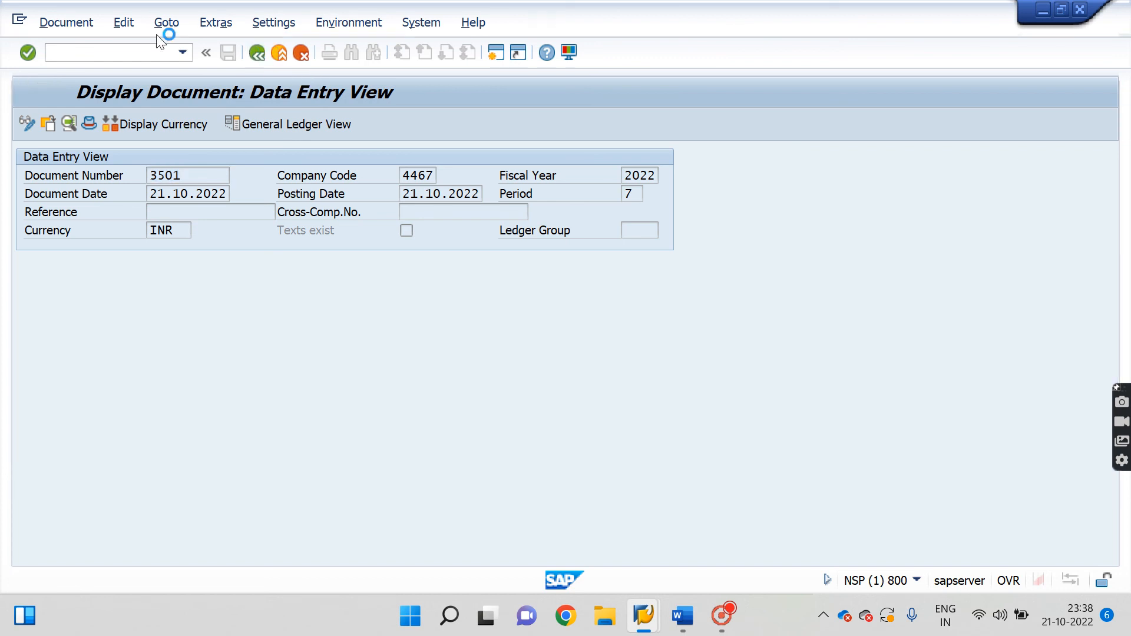
# Leave the invoice screen for the Easy Access menu with /n.
pyautogui.click(73, 27)
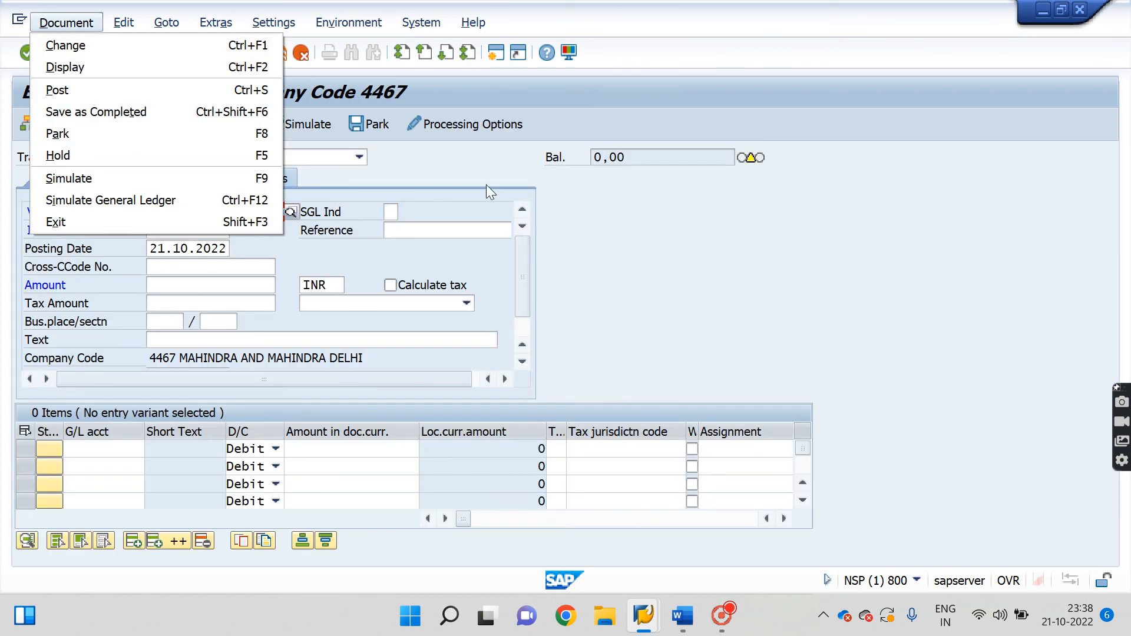
pyautogui.click(554, 192)
pyautogui.click(142, 52)
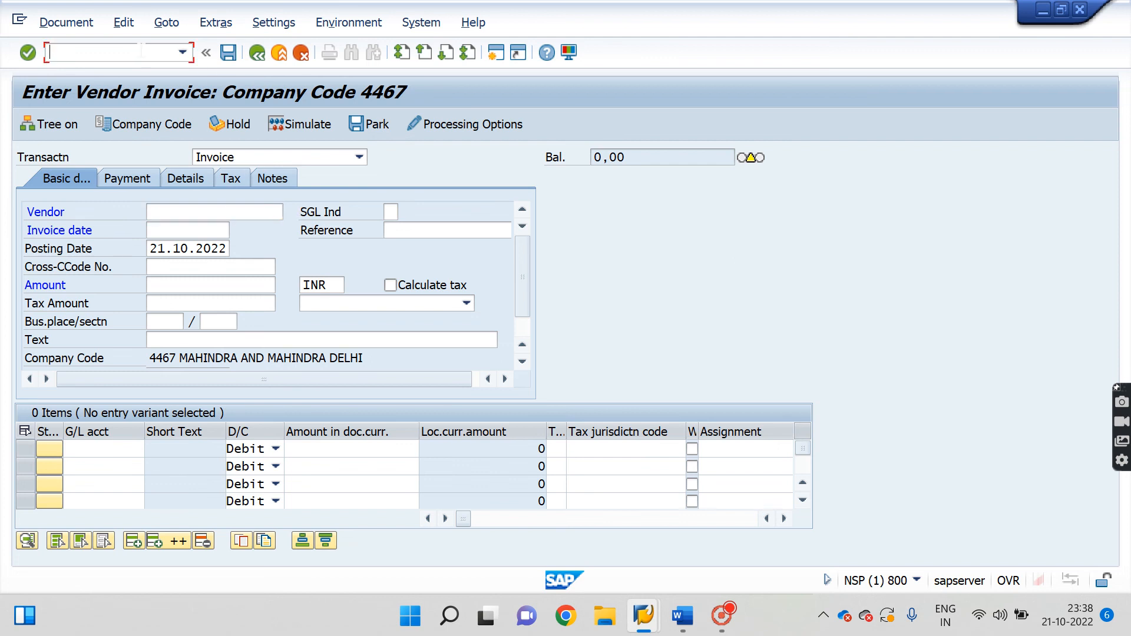
pyautogui.write('/n')
pyautogui.press('Return')
# Run FBL1N for vendor 100617 in company code 4467, listing open invoice 3501 for 1.000-.
pyautogui.click(115, 53)
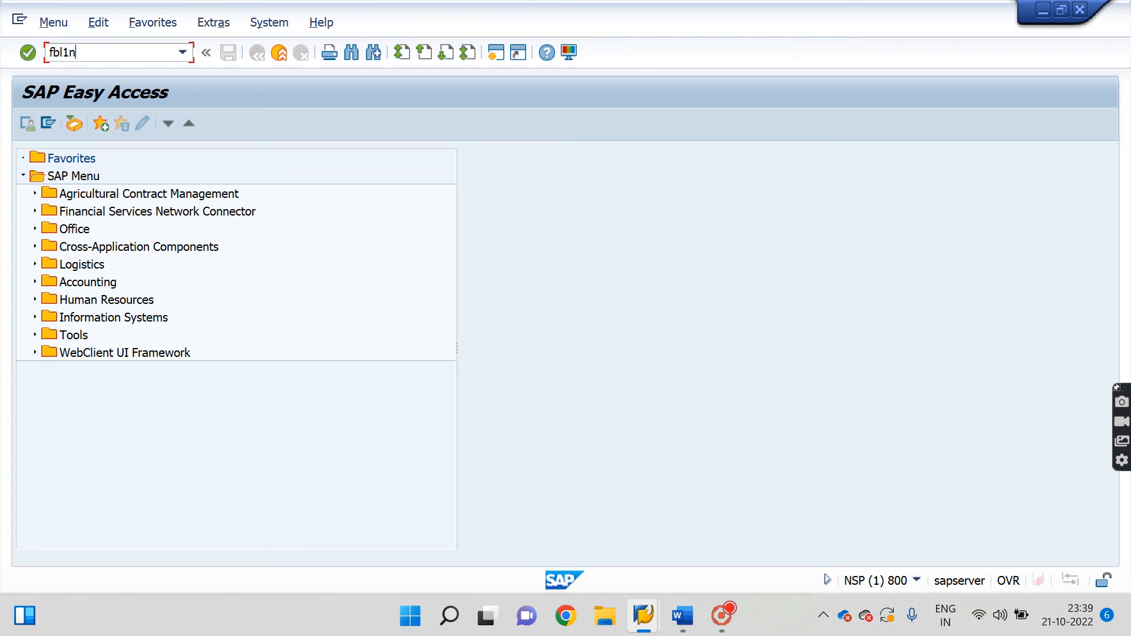
pyautogui.write('fbl1n')
pyautogui.press('Return')
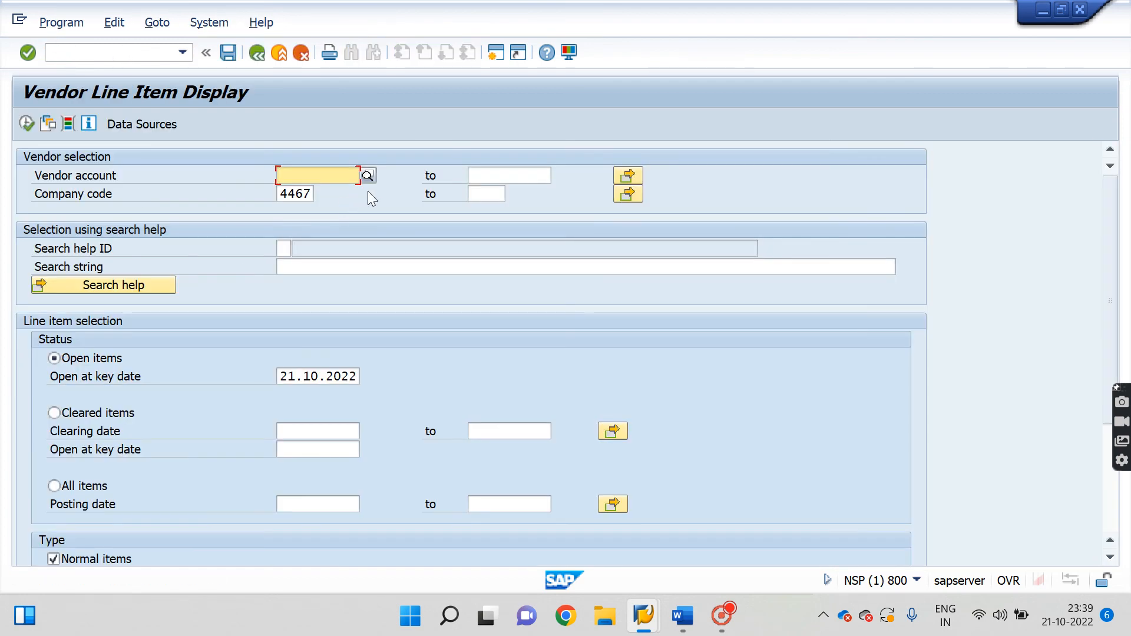
pyautogui.click(369, 176)
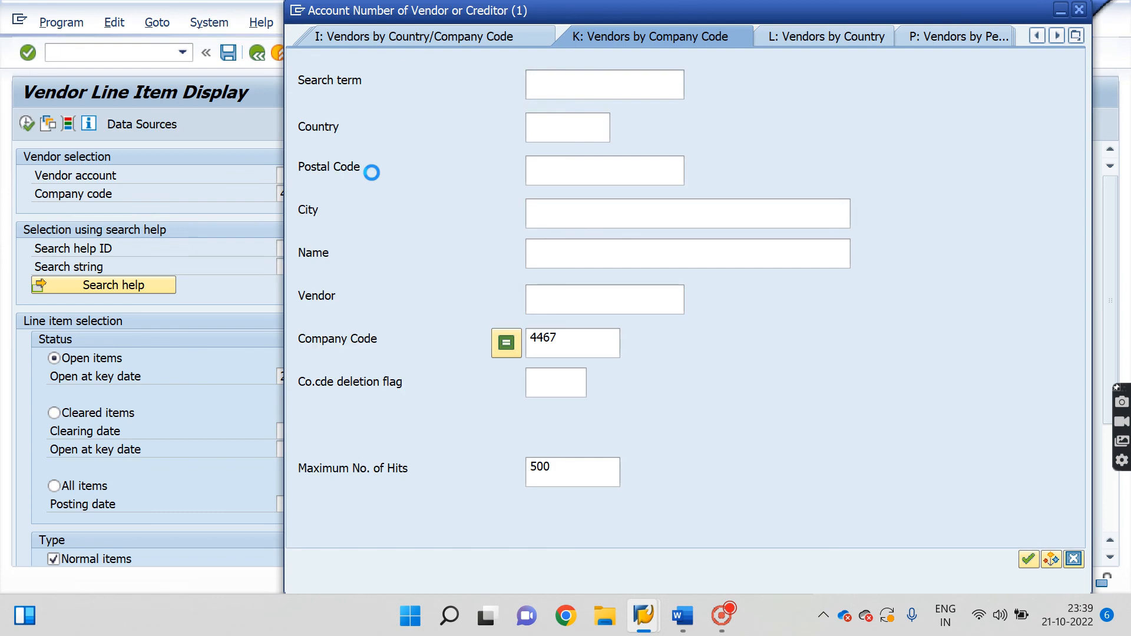
pyautogui.press('Return')
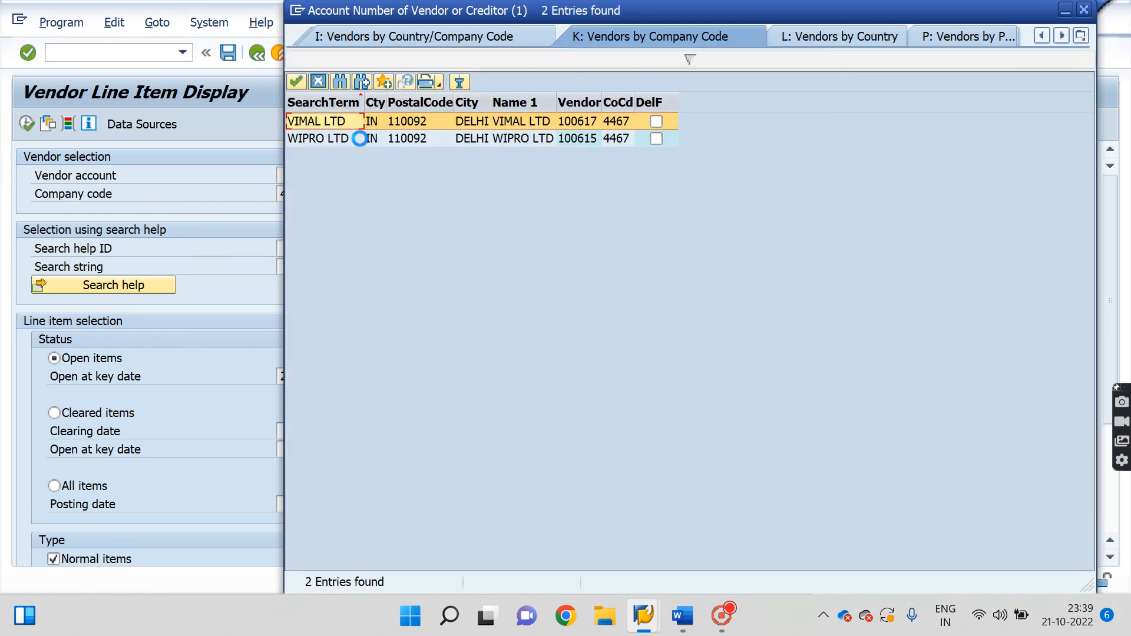
pyautogui.doubleClick(325, 121)
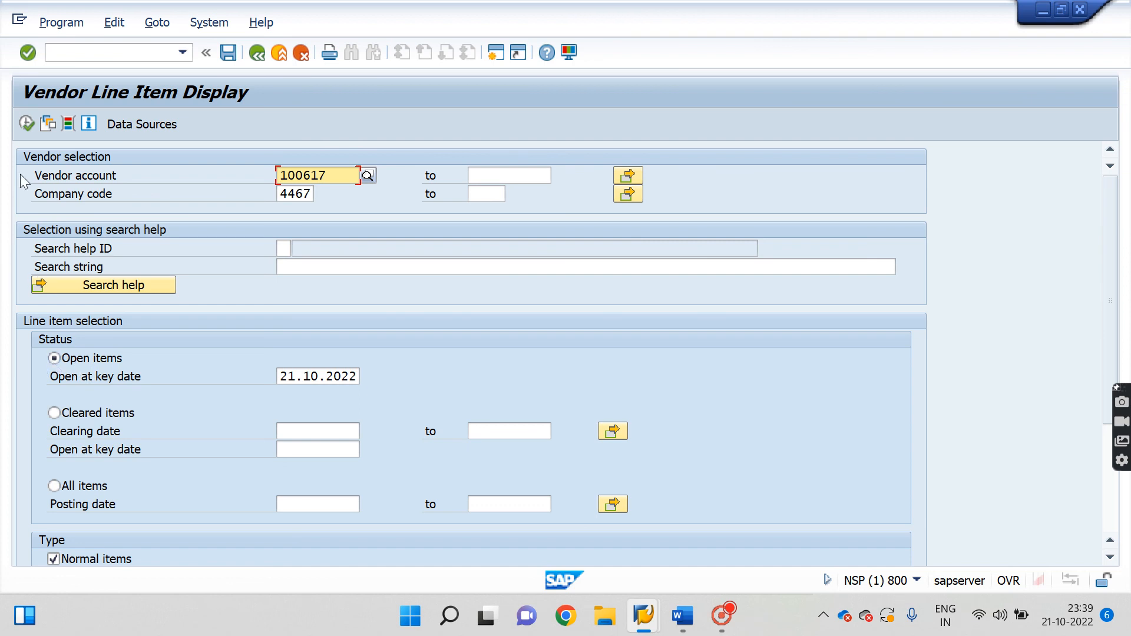
pyautogui.click(26, 124)
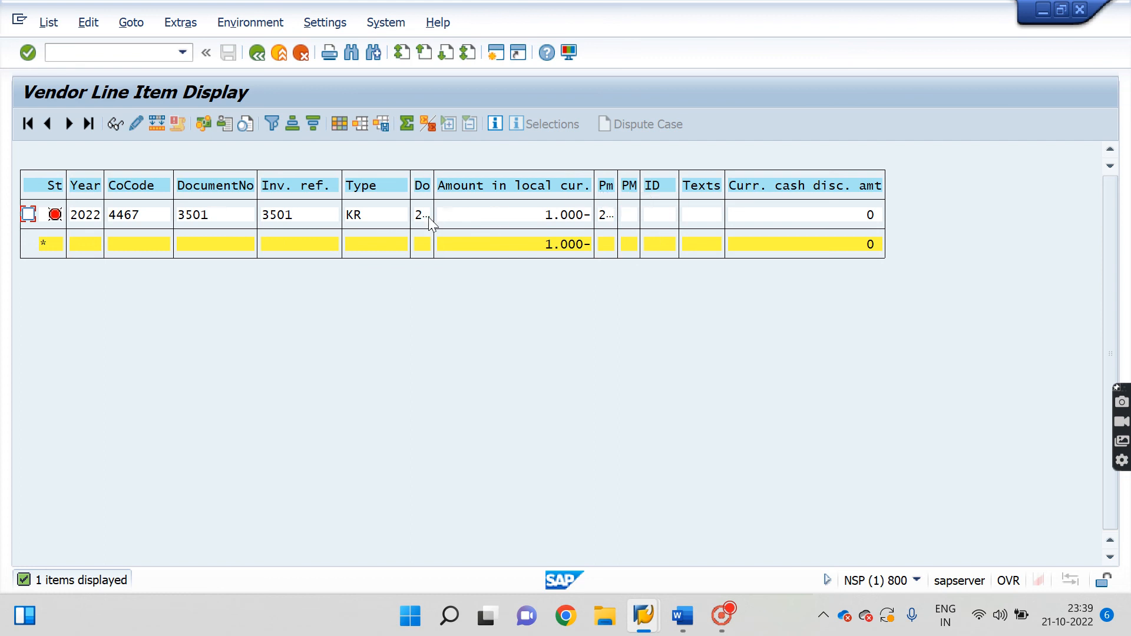
# Open invoice 3501's line item and its document overview posting lines.
pyautogui.doubleClick(136, 216)
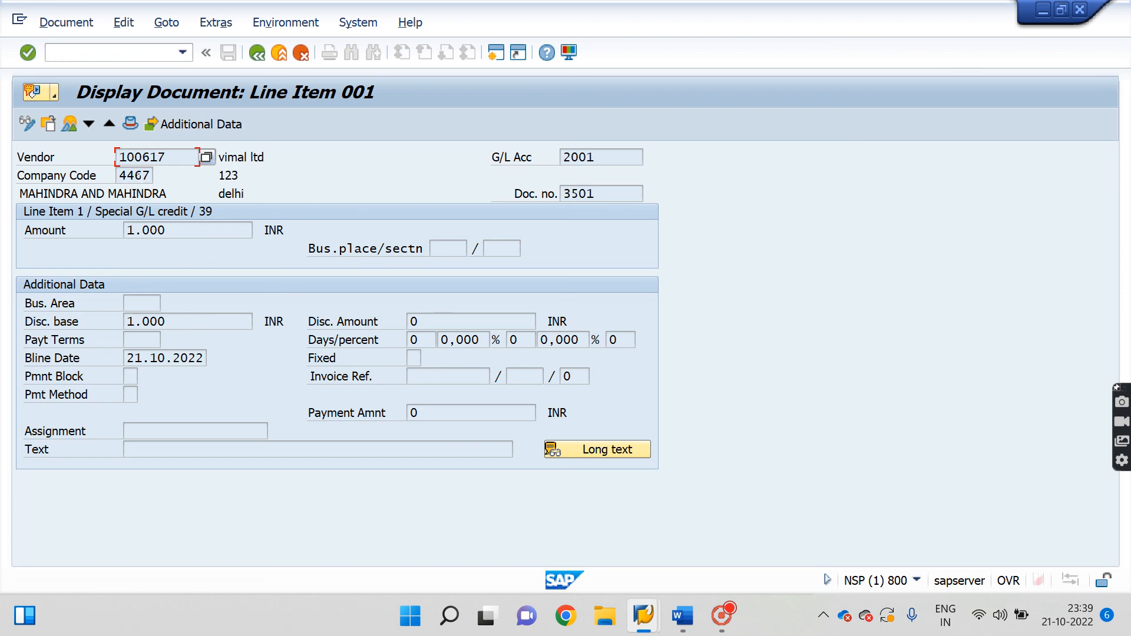
pyautogui.doubleClick(603, 193)
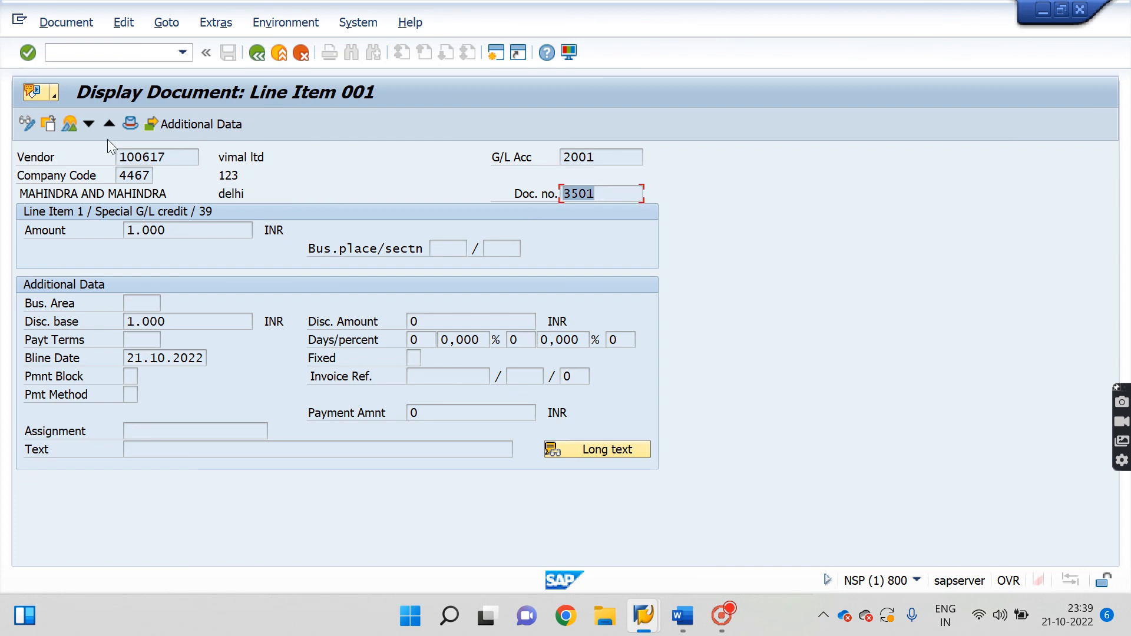
pyautogui.click(66, 125)
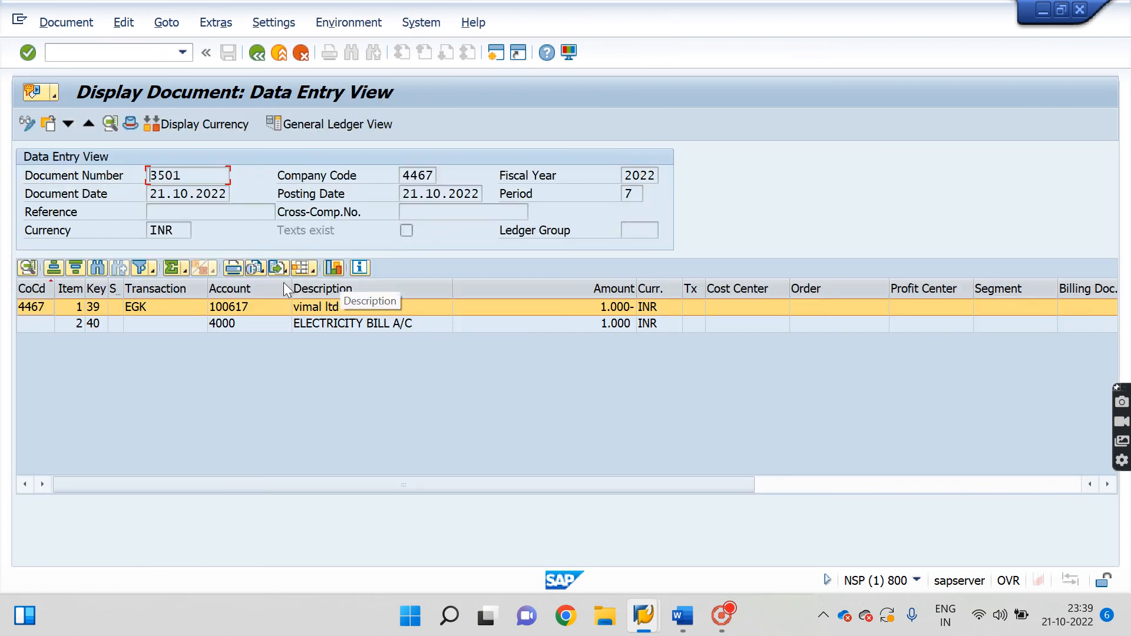
# Back out to the SAP main menu and bring the Word notes forward.
pyautogui.click(256, 53)
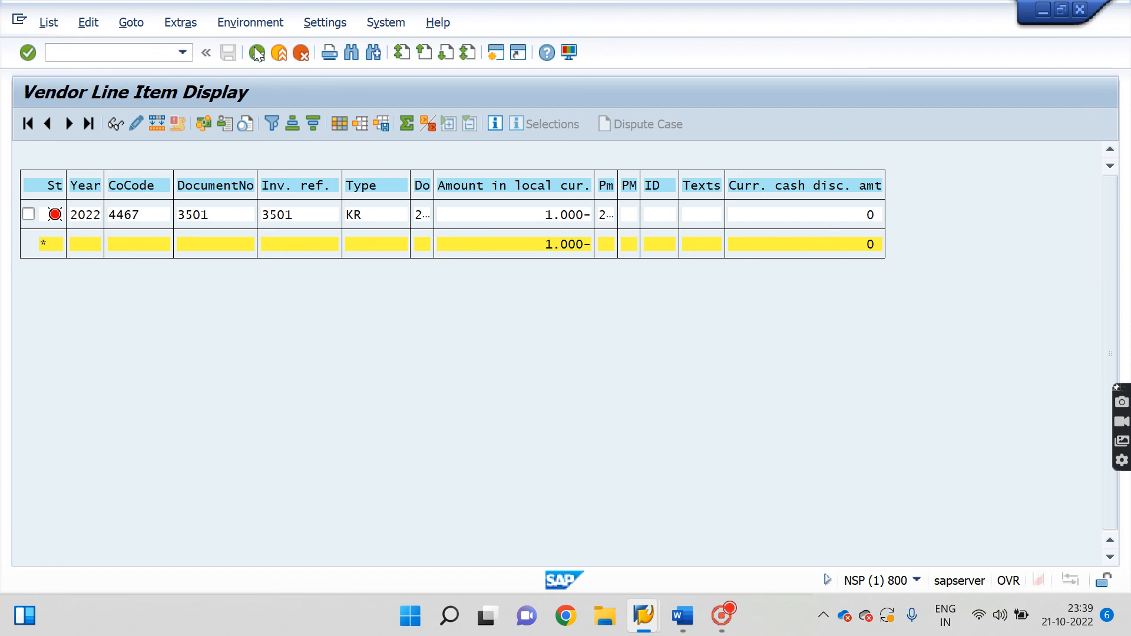
pyautogui.click(256, 53)
pyautogui.click(256, 53)
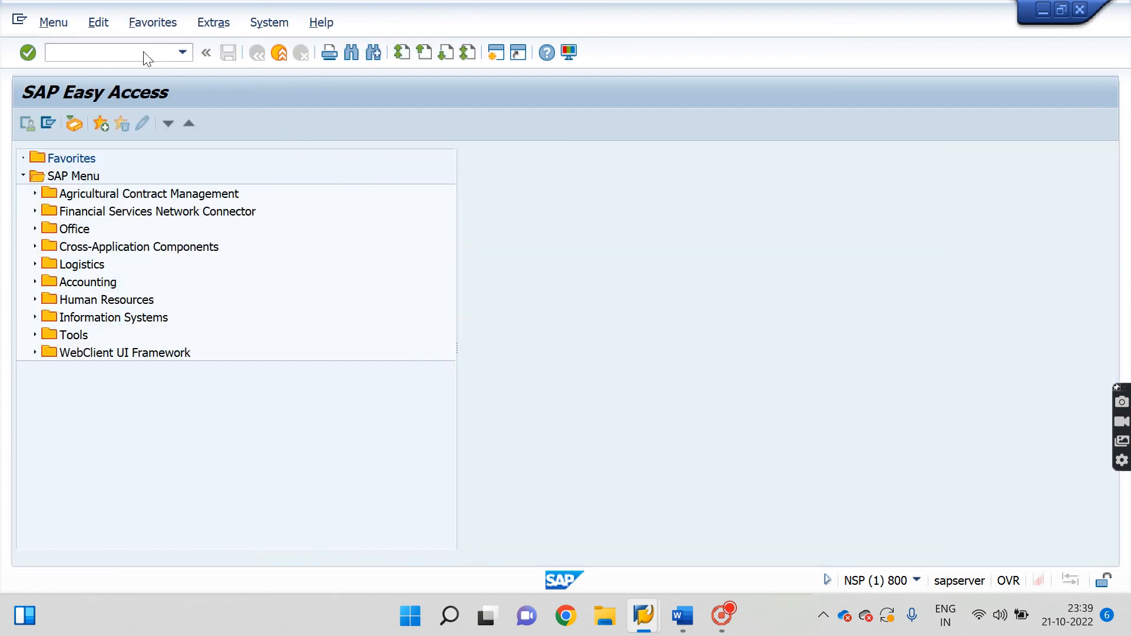
pyautogui.click(682, 616)
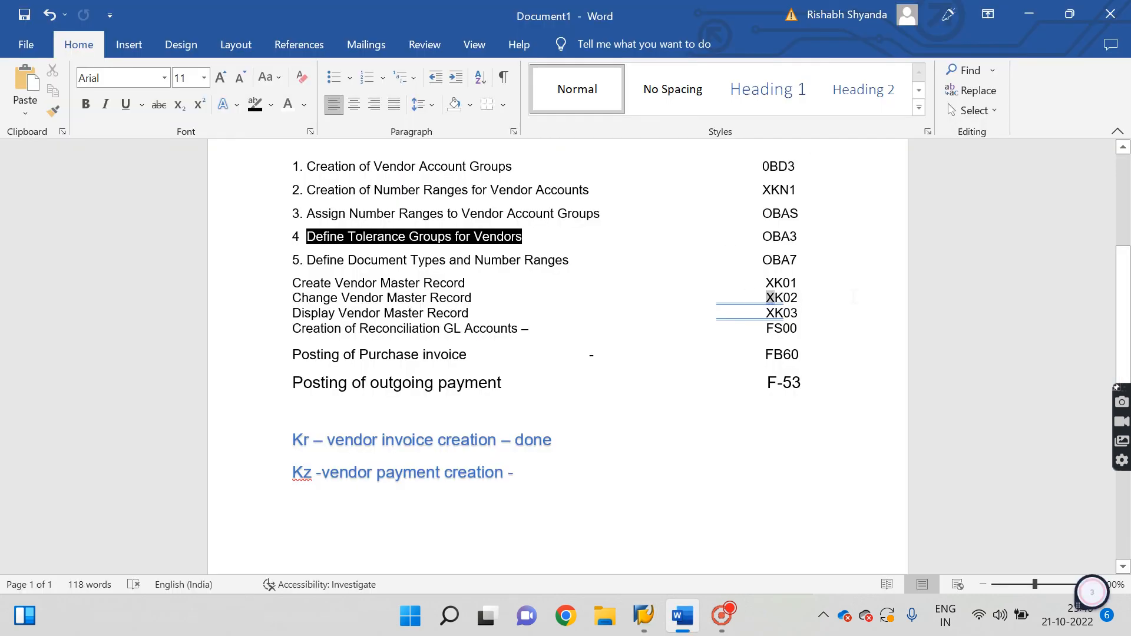
# Highlight the XK02, reconciliation G/L accounts line and FB60 entries in the Word notes.
pyautogui.doubleClick(769, 298)
pyautogui.tripleClick(843, 328)
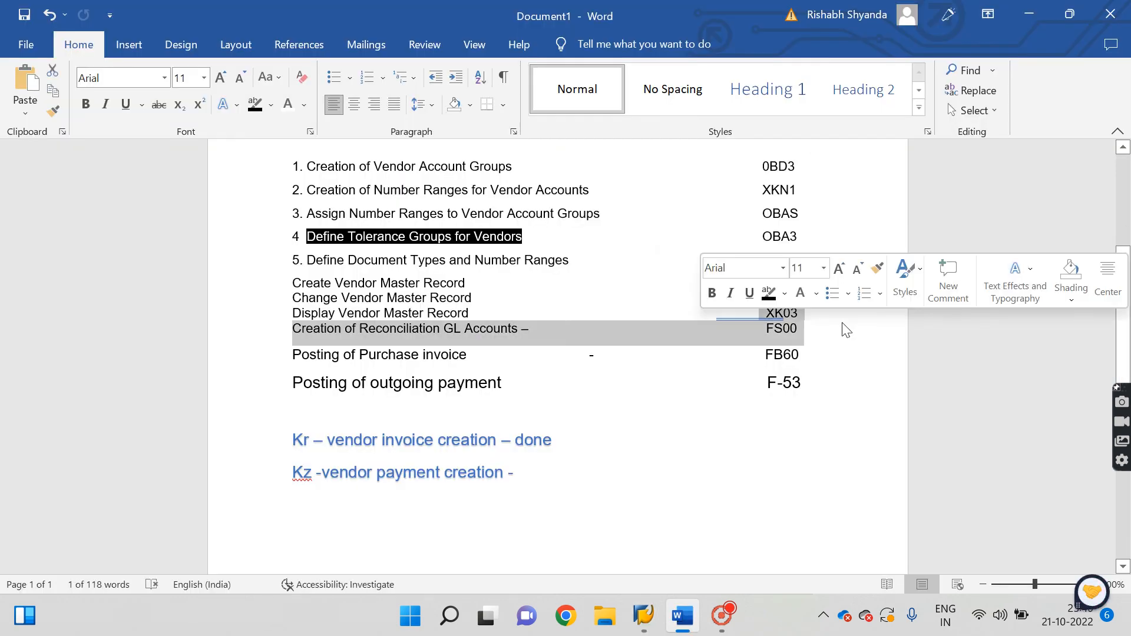
pyautogui.click(748, 338)
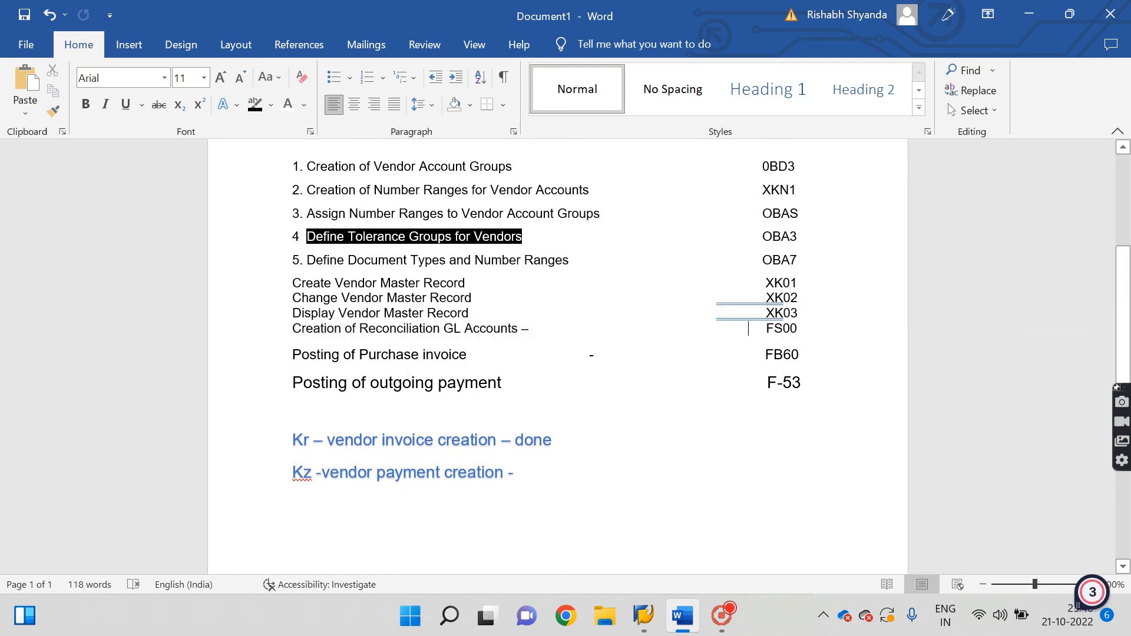
pyautogui.doubleClick(760, 352)
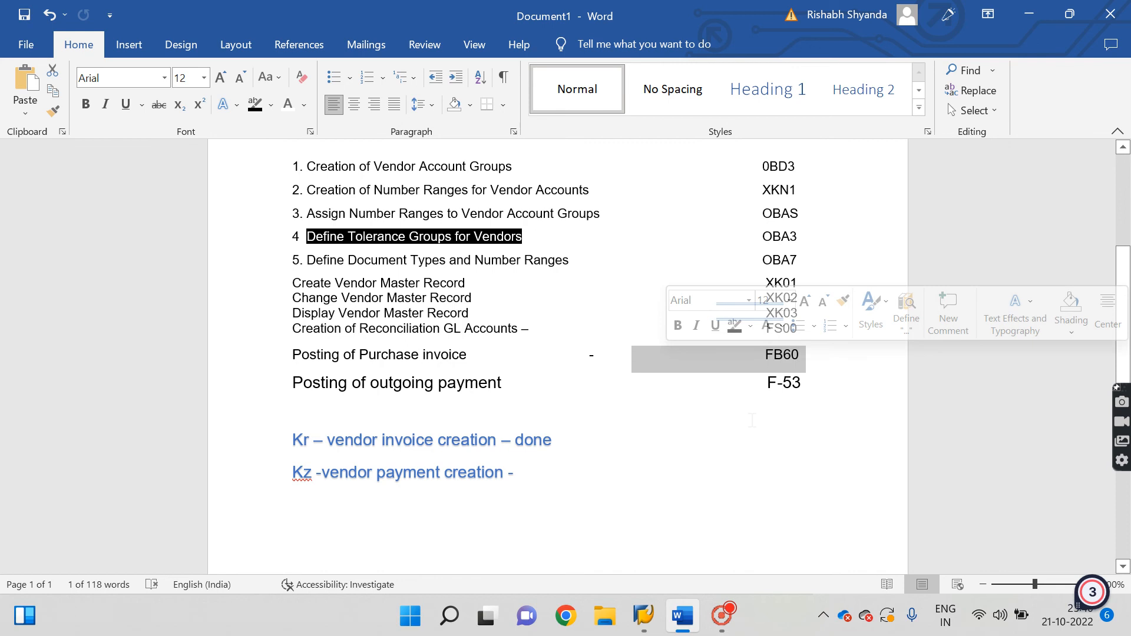
# Start F-53 in SAP and set the document date to 21.10.2022.
pyautogui.moveTo(644, 616)
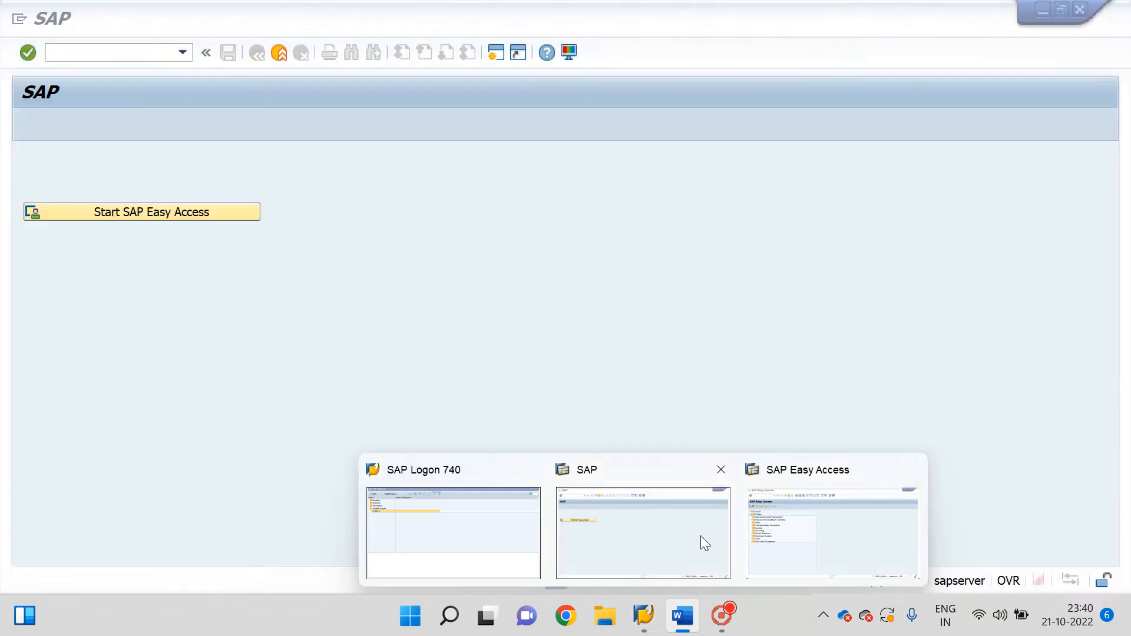
pyautogui.click(701, 535)
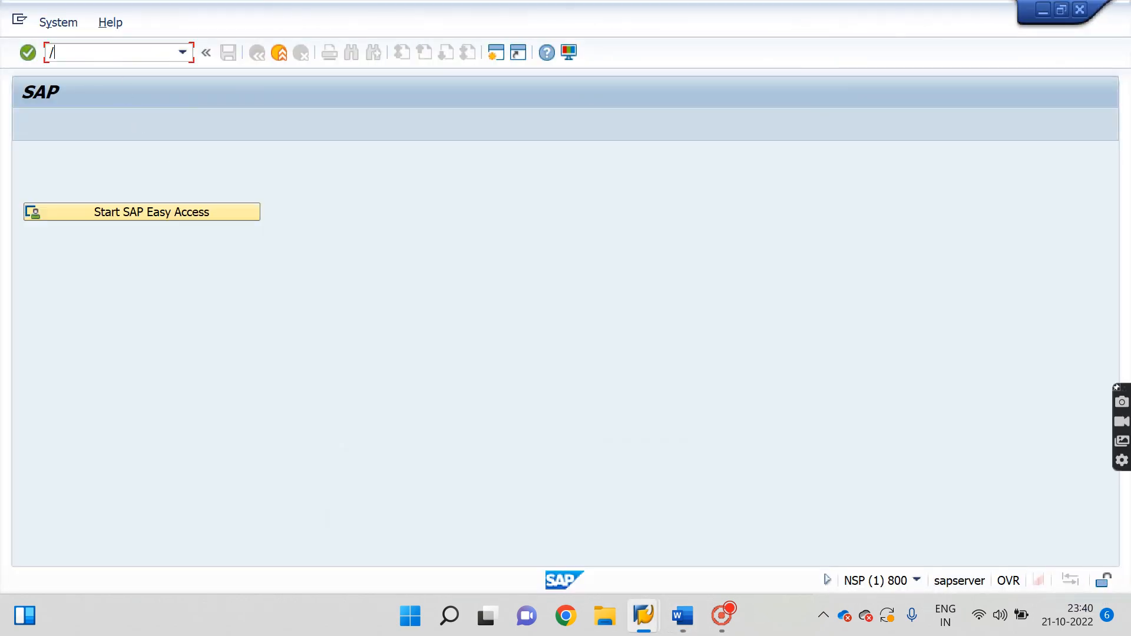
pyautogui.press('BackSpace')
pyautogui.press('Return')
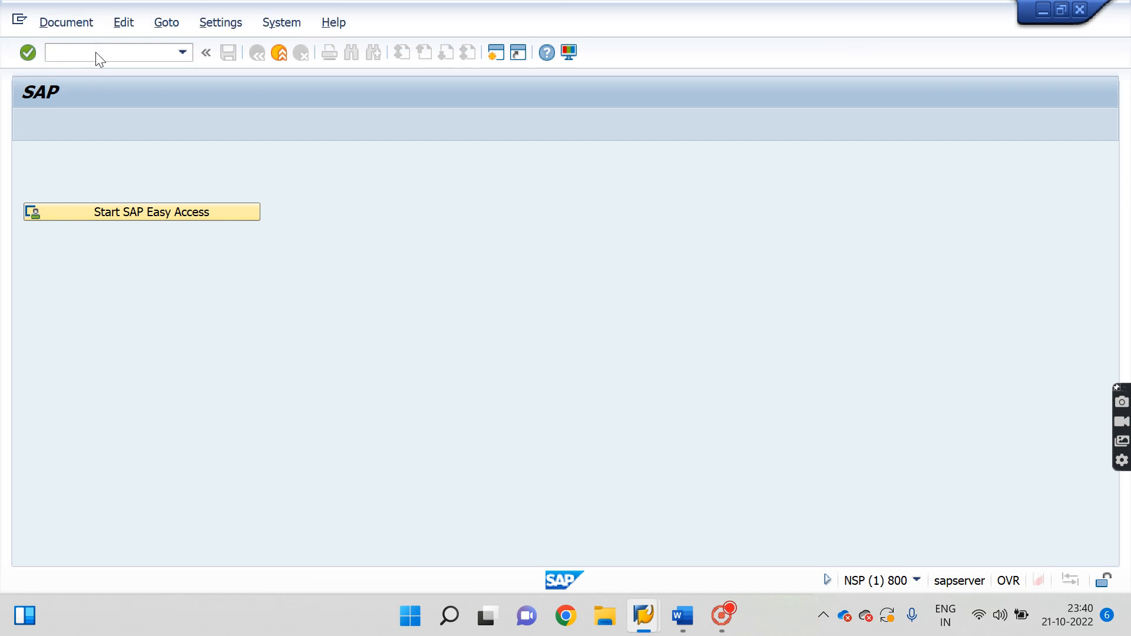
pyautogui.click(206, 149)
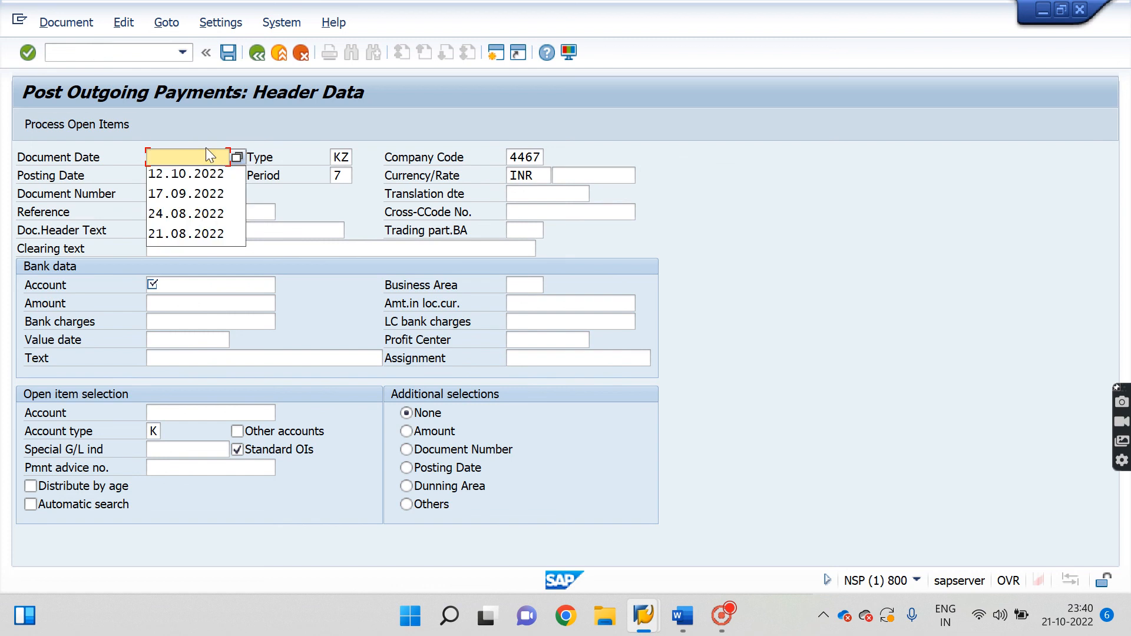
pyautogui.click(237, 158)
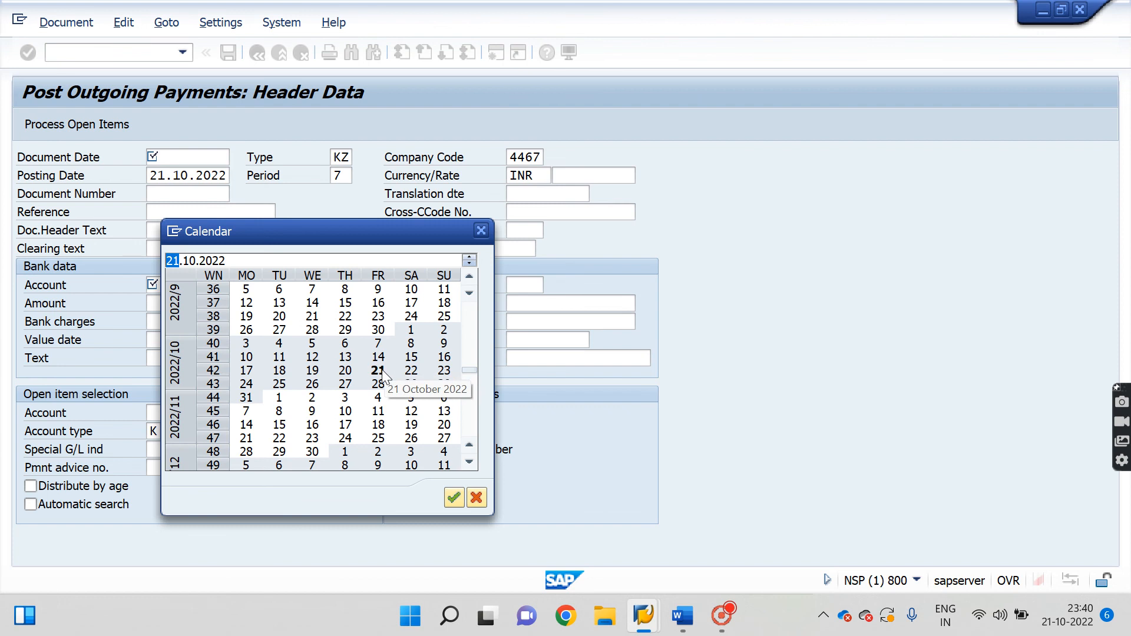
pyautogui.doubleClick(380, 370)
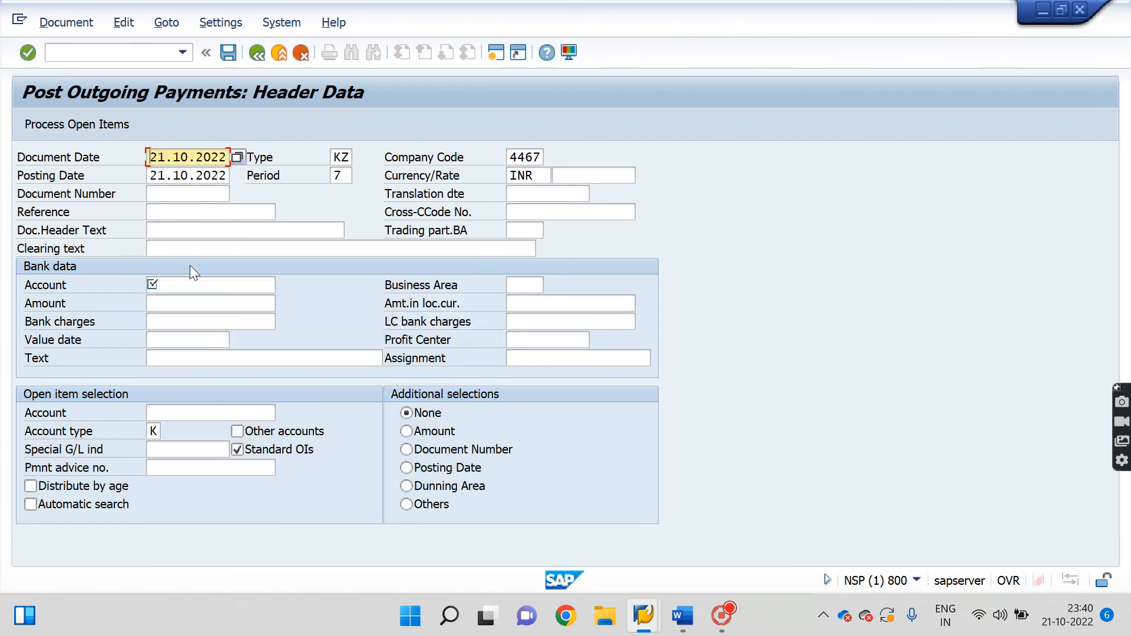
# Select bank G/L account 1002 (YES OUTGOING BANK) and enter amount 1000.
pyautogui.click(194, 287)
pyautogui.click(284, 287)
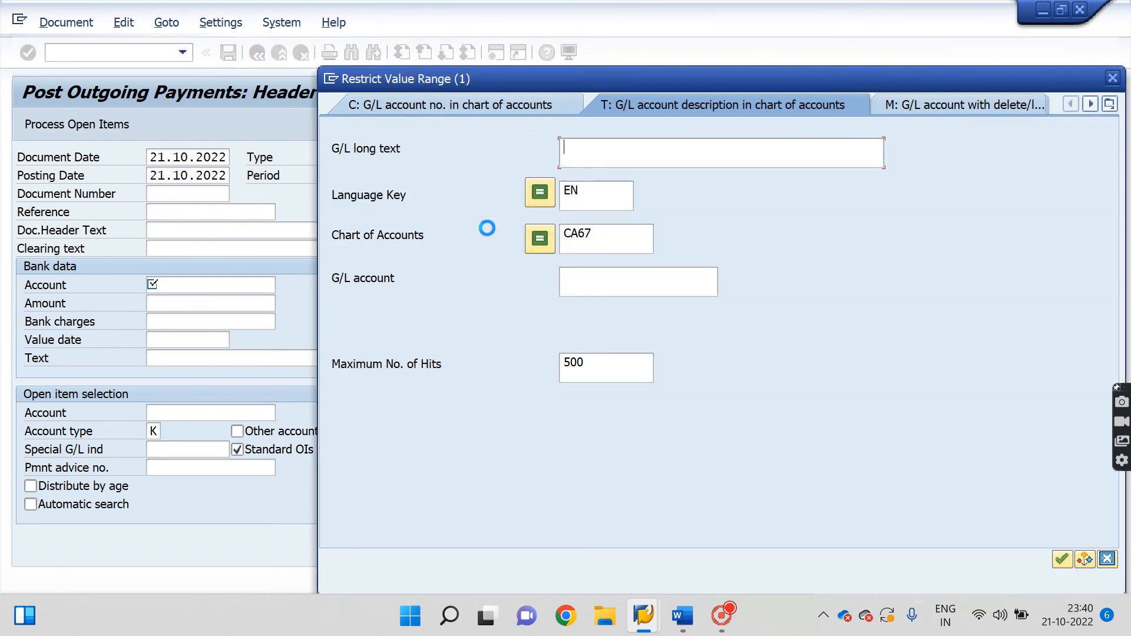
pyautogui.press('Return')
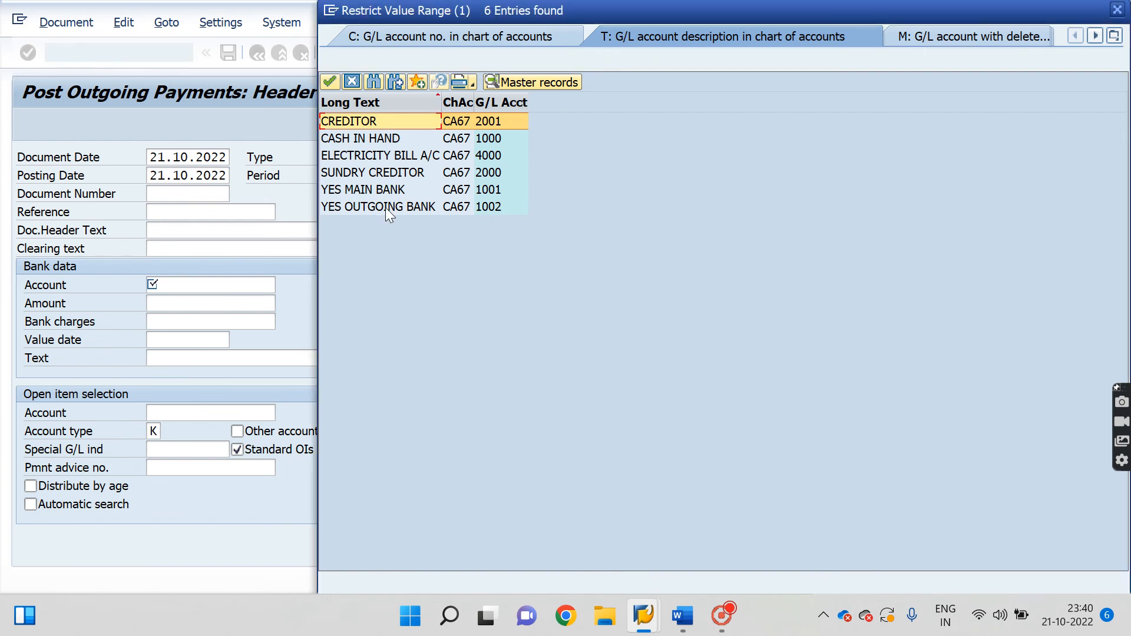
pyautogui.doubleClick(385, 207)
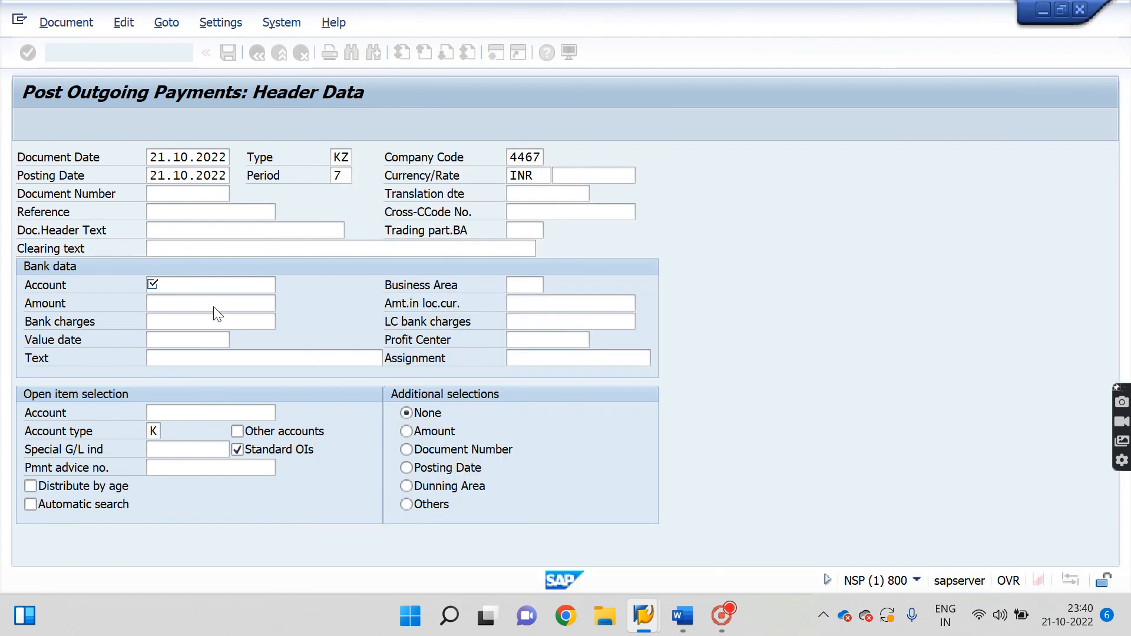
pyautogui.click(184, 303)
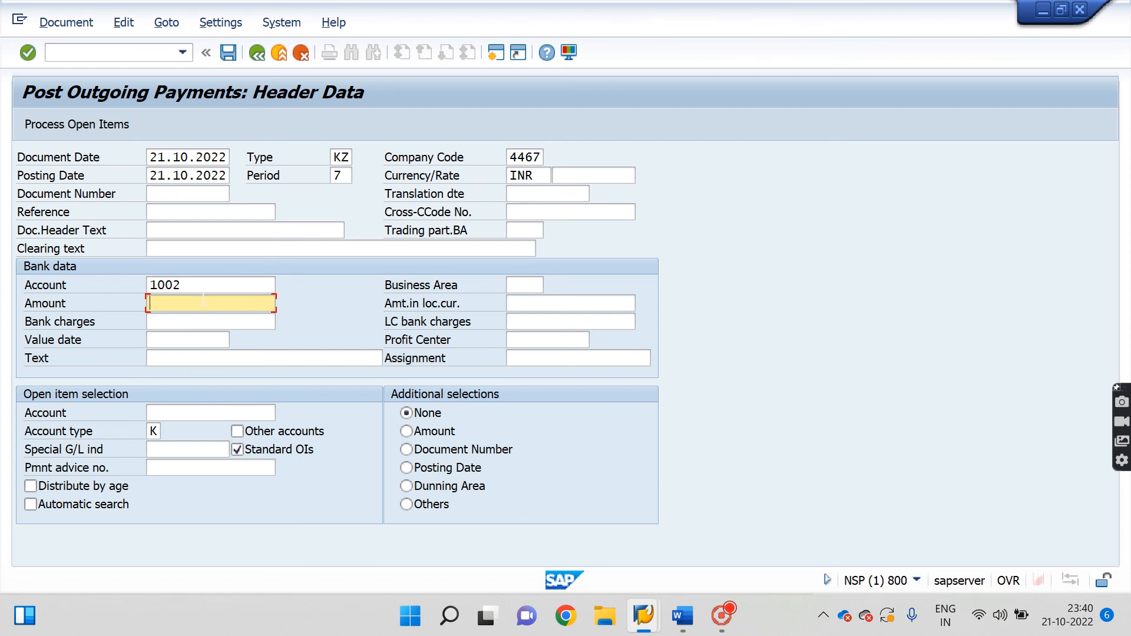
pyautogui.write('1000')
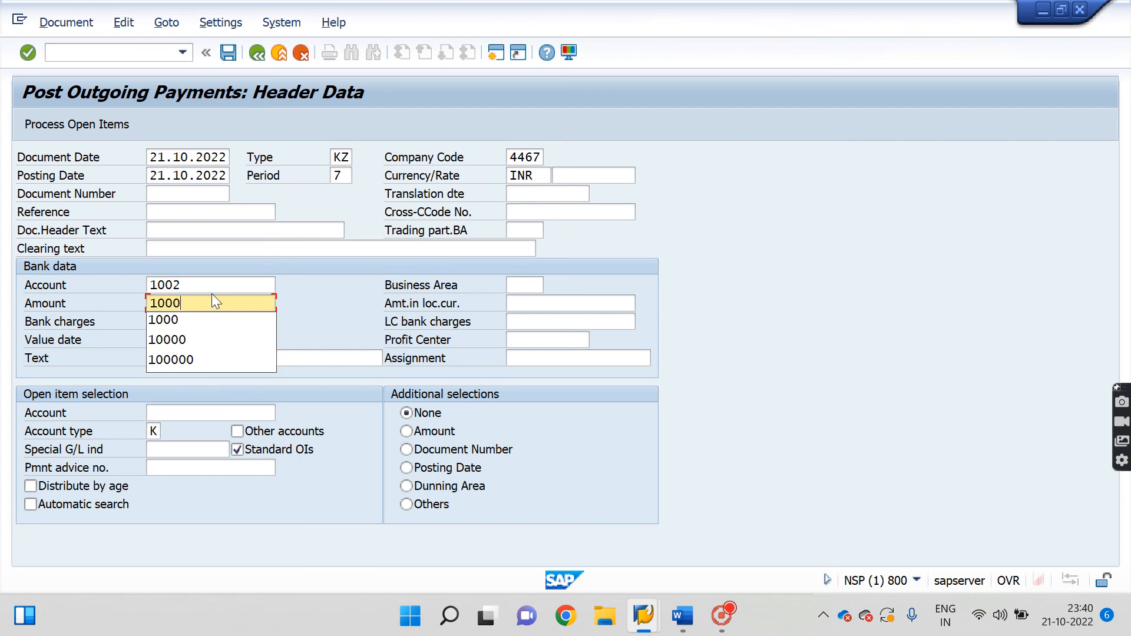
pyautogui.click(334, 326)
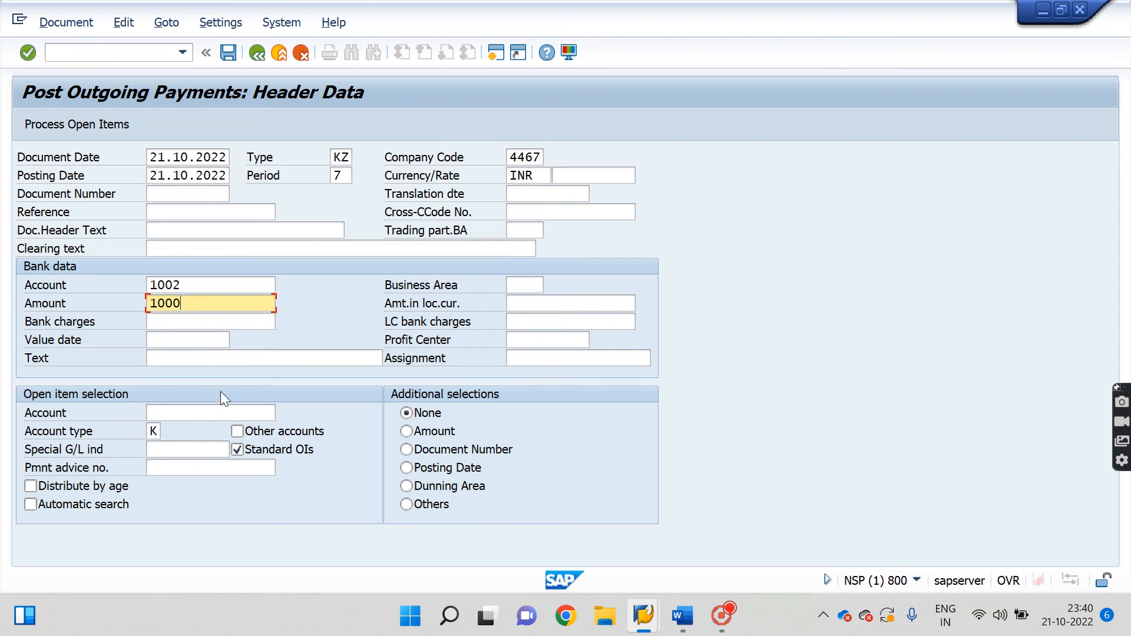
pyautogui.click(217, 415)
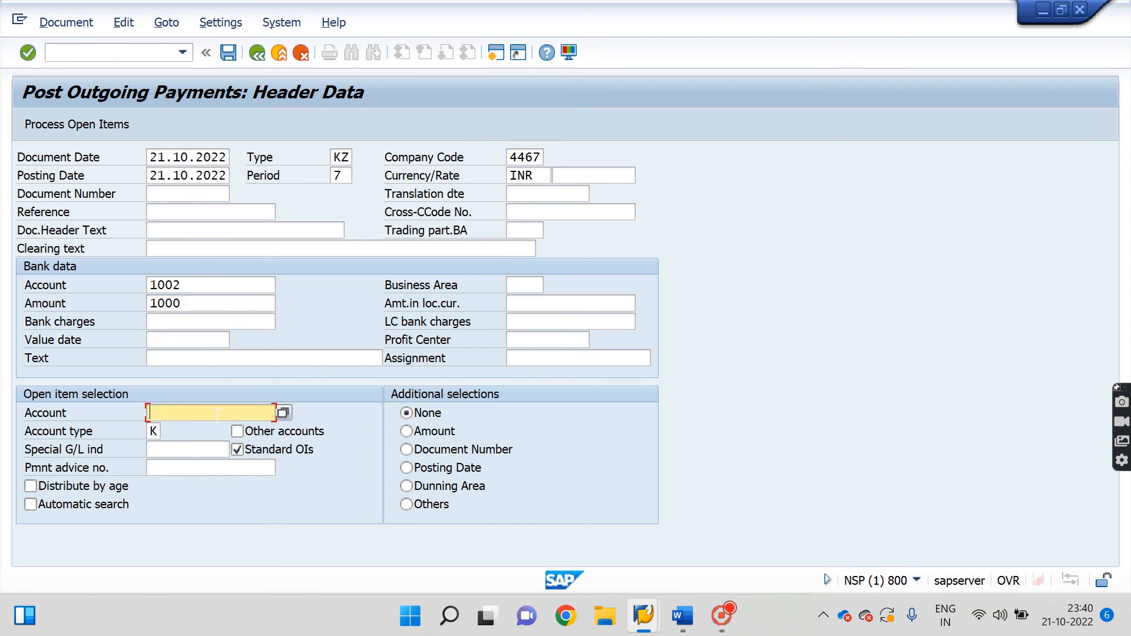
# Choose vendor 100617 for open items, set business area 0001, and process open items.
pyautogui.click(283, 413)
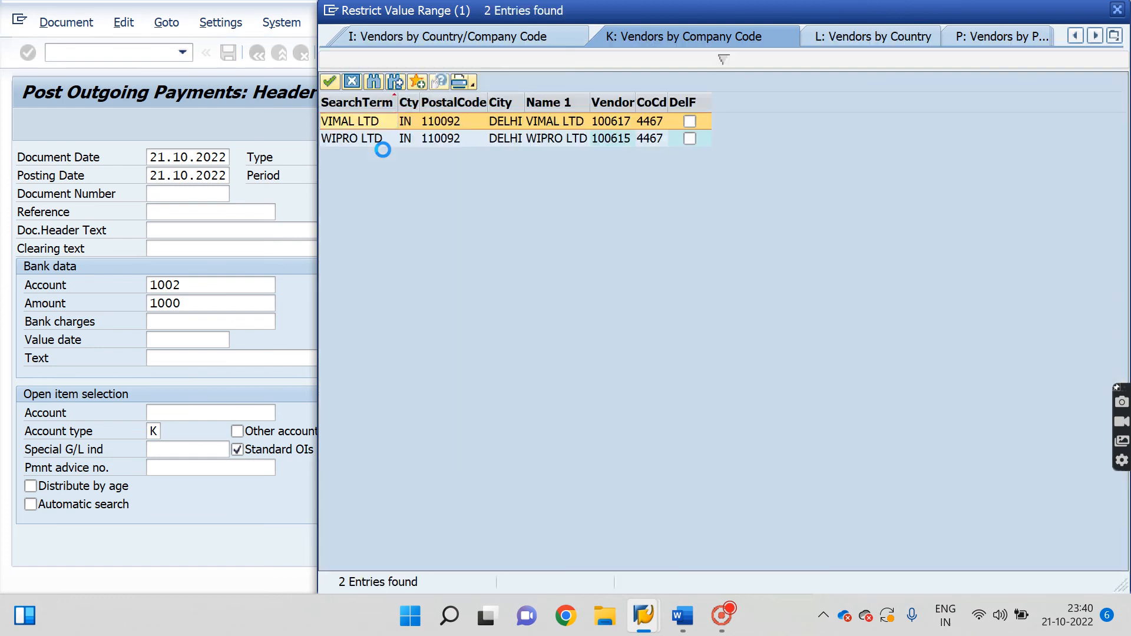
pyautogui.doubleClick(348, 121)
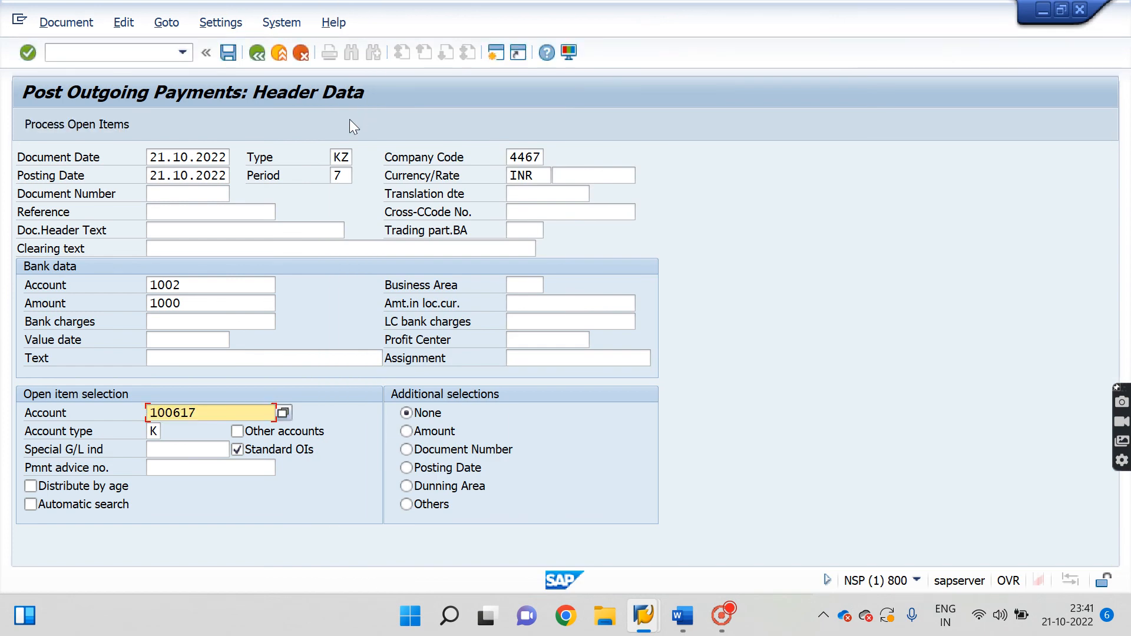
pyautogui.press('Return')
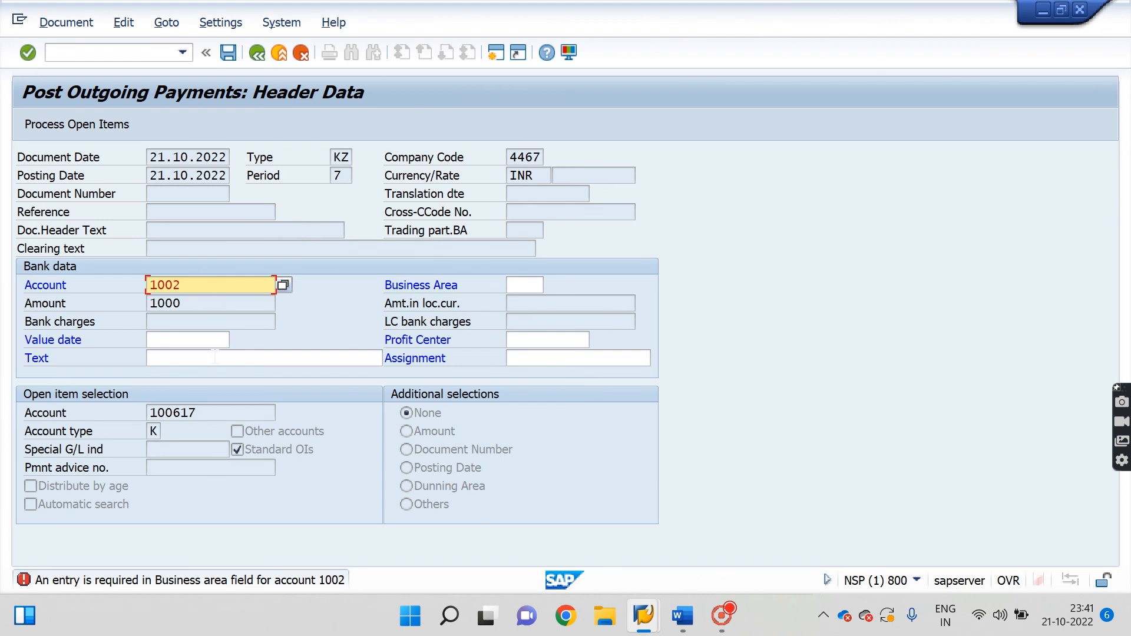
pyautogui.click(524, 285)
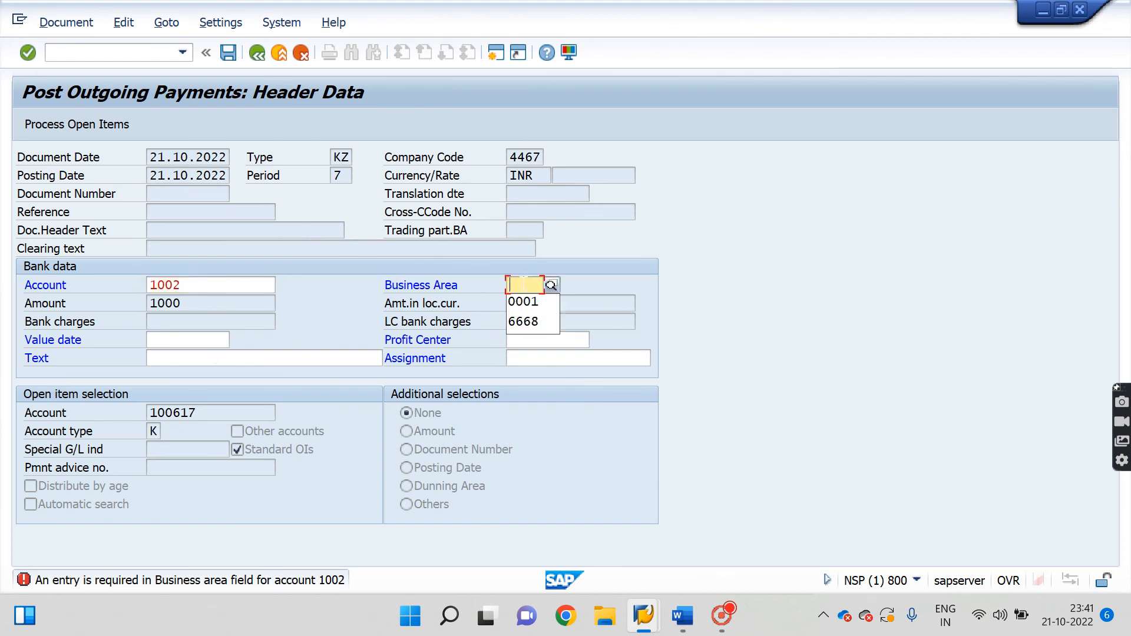
pyautogui.click(524, 303)
pyautogui.press('Return')
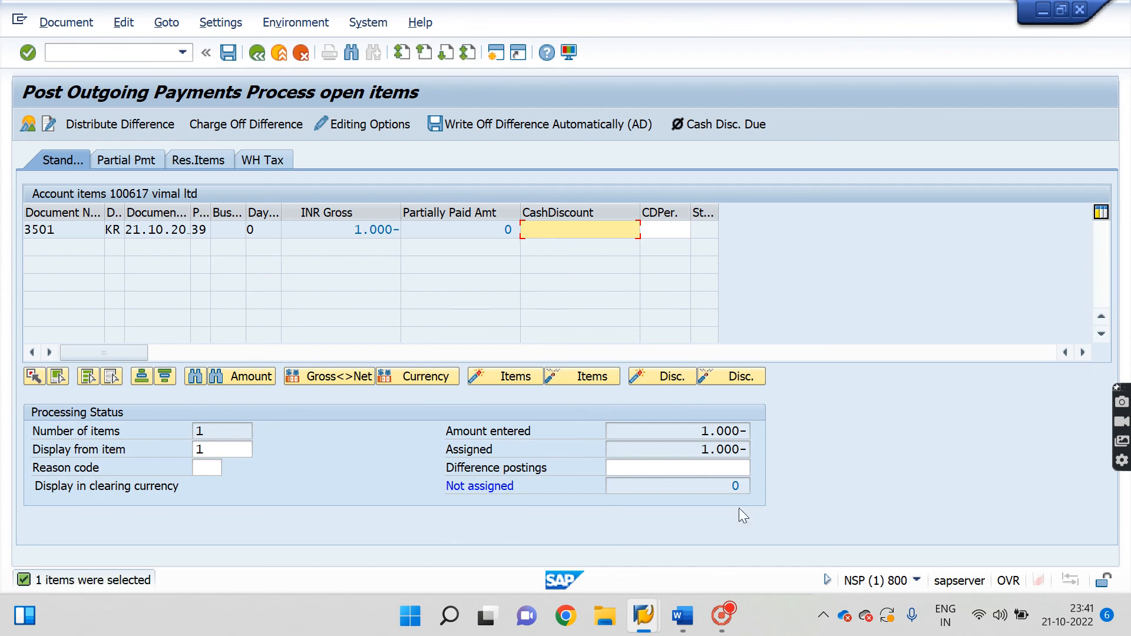
# Post the payment clearing invoice 3501 and display the resulting document 3002.
pyautogui.click(716, 484)
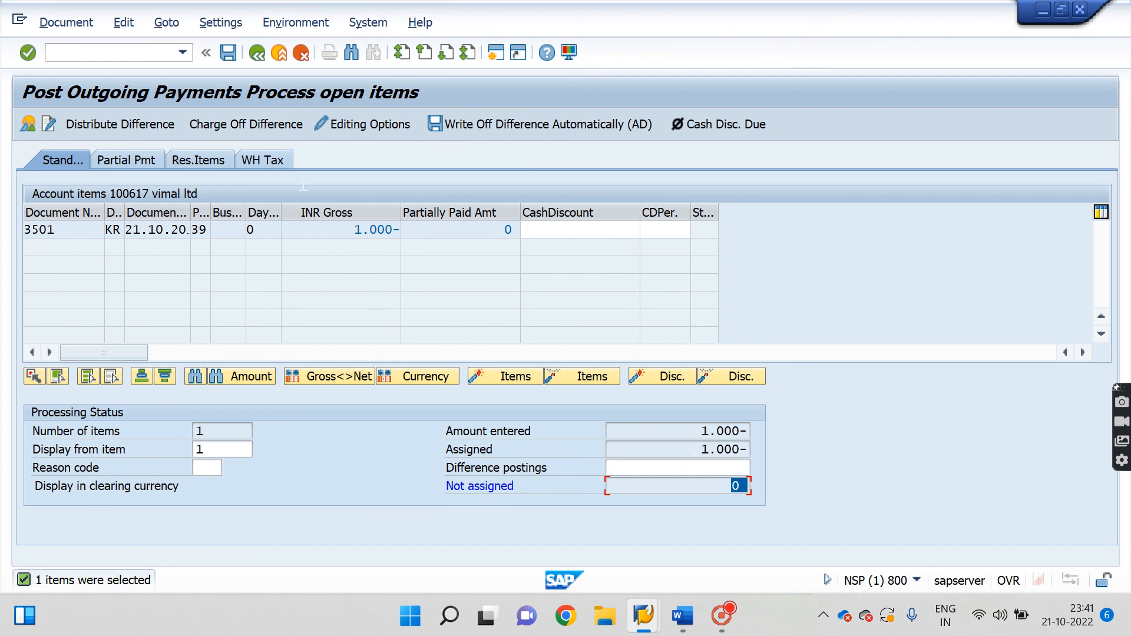
pyautogui.click(228, 53)
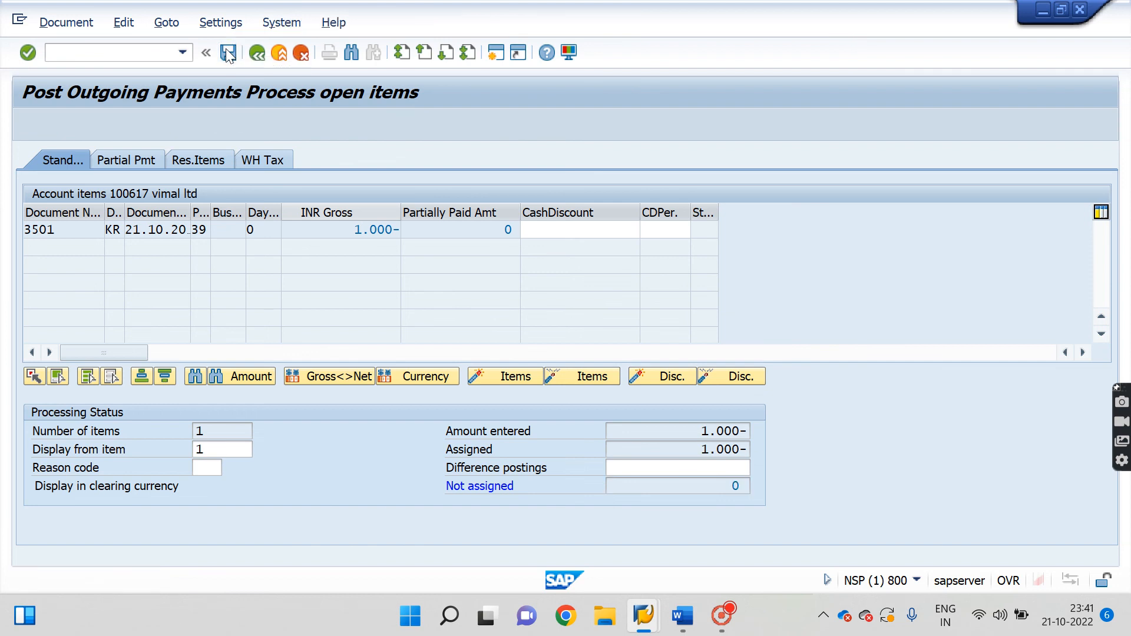
pyautogui.click(76, 26)
pyautogui.click(77, 86)
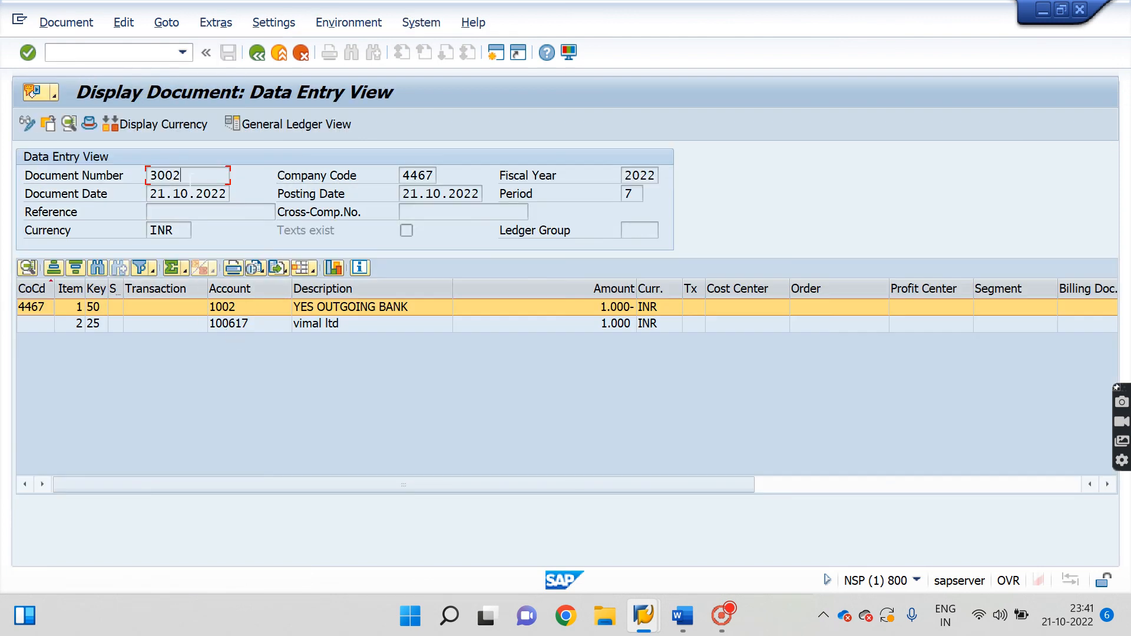
pyautogui.moveTo(190, 177); pyautogui.dragTo(136, 178)
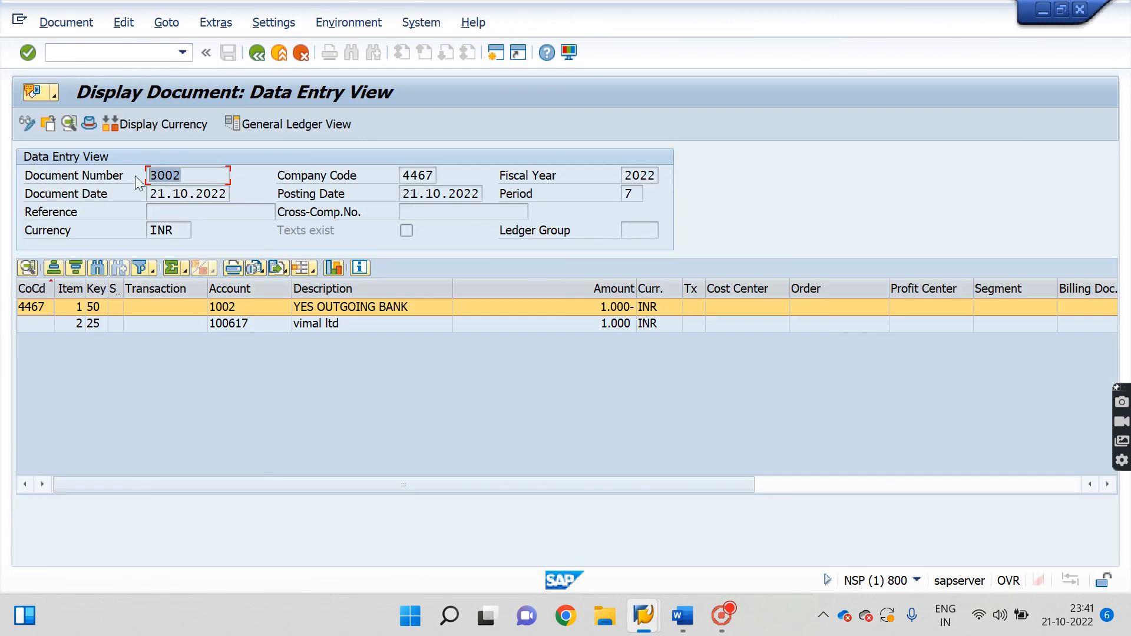
pyautogui.click(124, 51)
# Run FBL1N with Cleared items for vendor 100617, listing invoice 3501 and payment 3002.
pyautogui.write('/n')
pyautogui.press('Return')
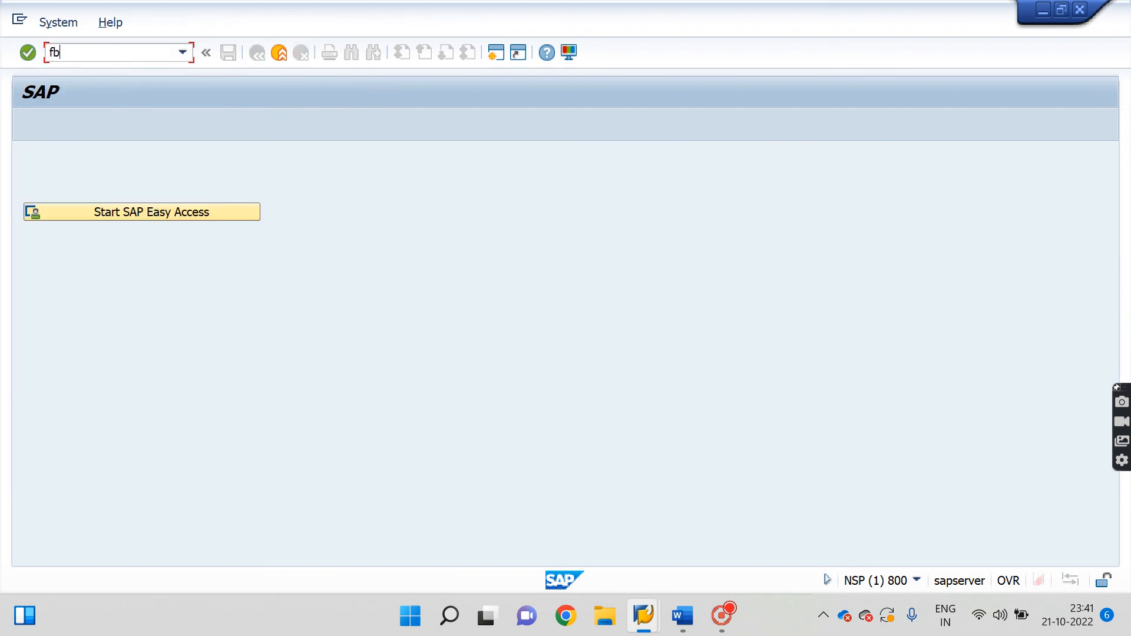
pyautogui.write('fbl1n')
pyautogui.press('Return')
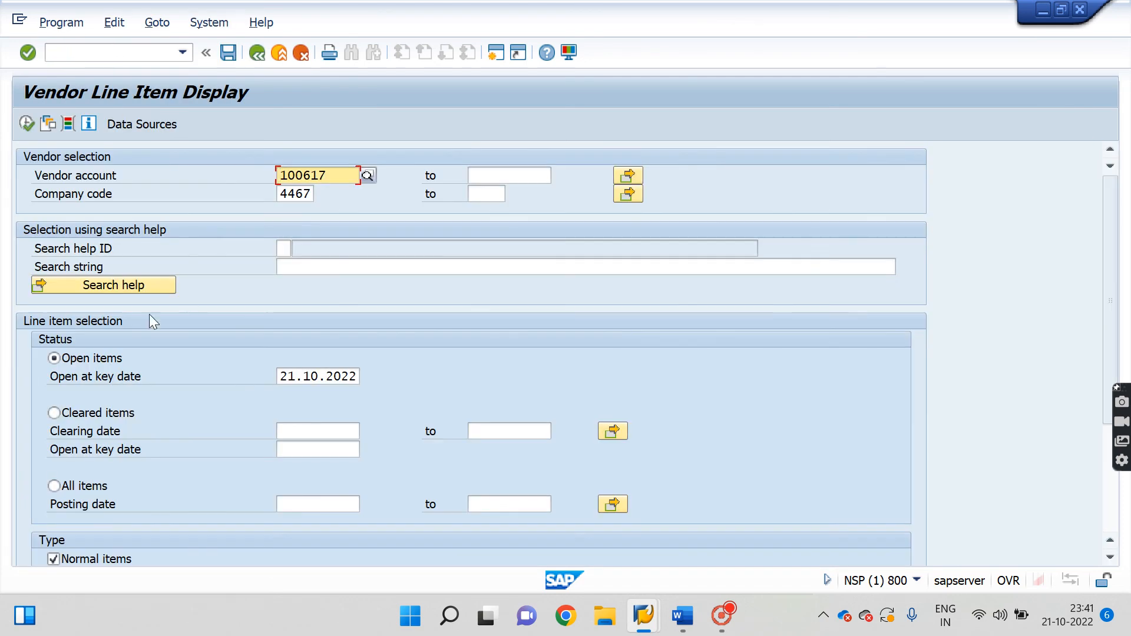
pyautogui.click(26, 124)
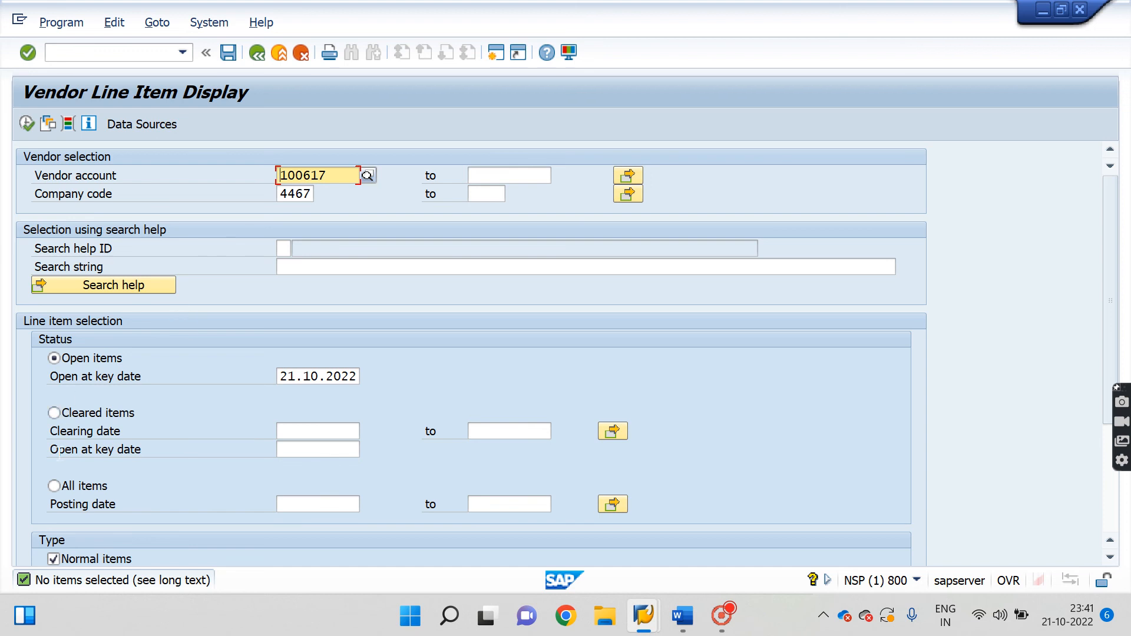
pyautogui.click(53, 489)
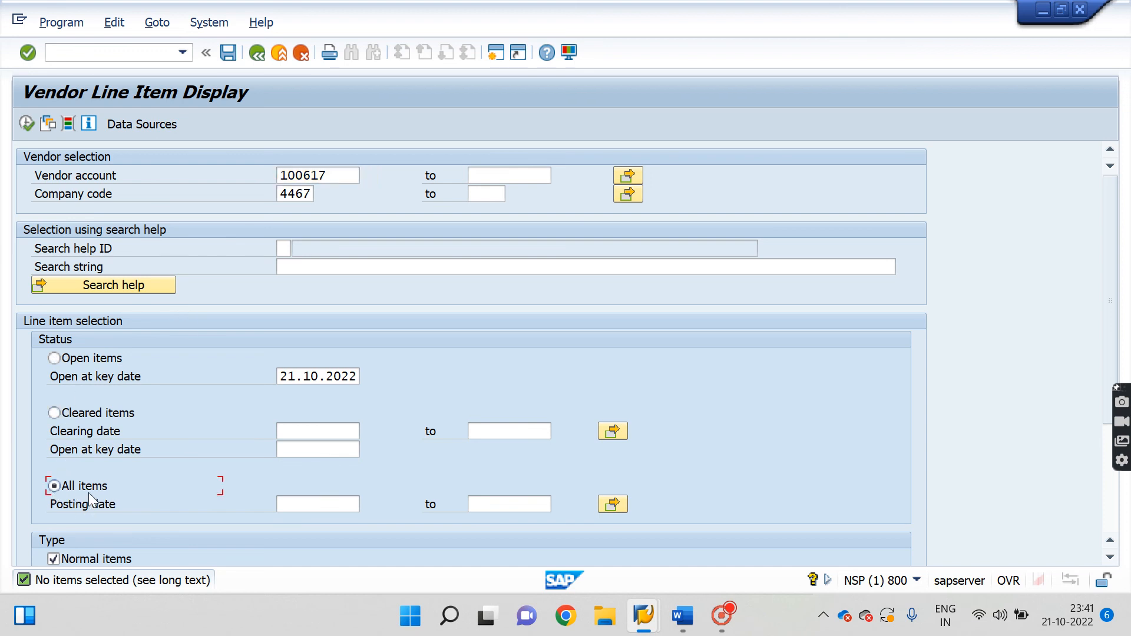
pyautogui.click(54, 413)
pyautogui.click(26, 123)
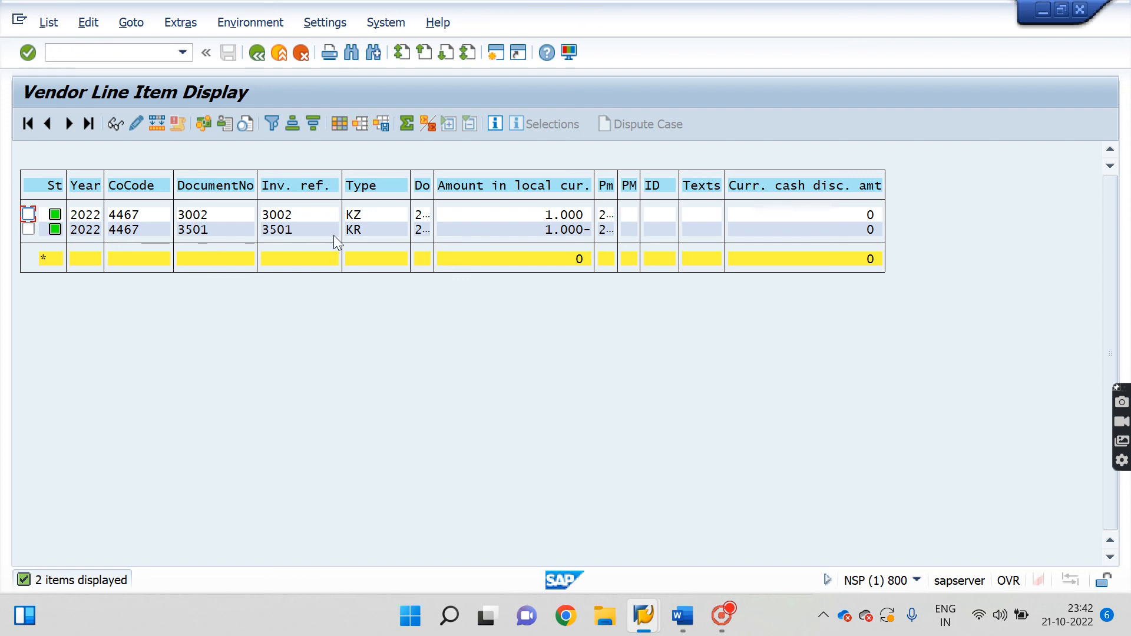
pyautogui.click(256, 54)
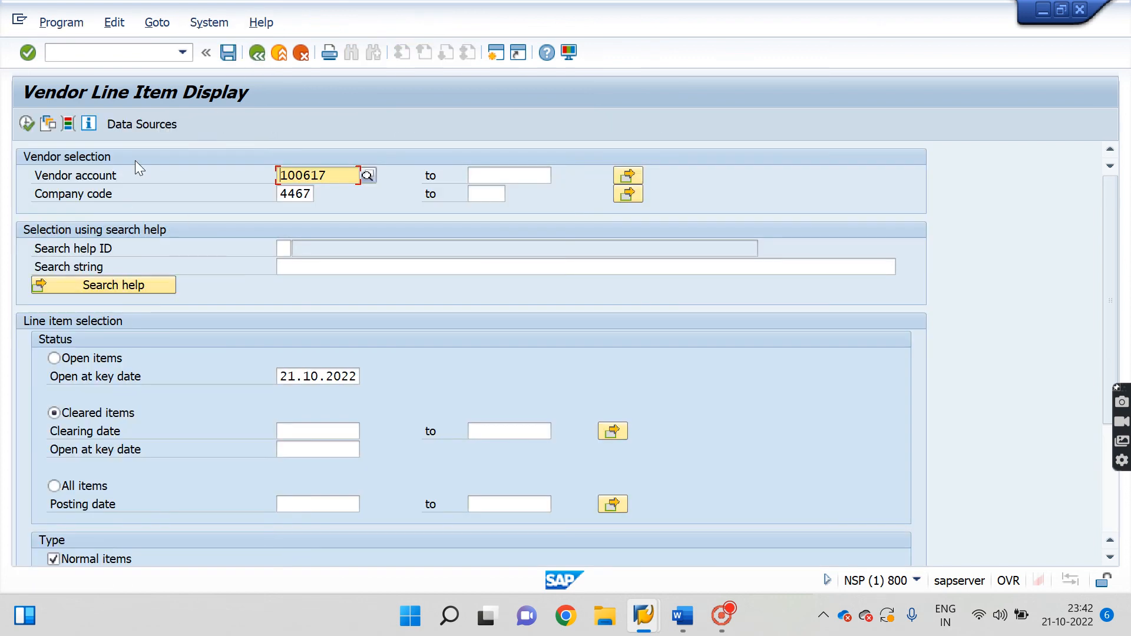
# Return to the start screen and open the FB08 reversal transaction.
pyautogui.click(155, 51)
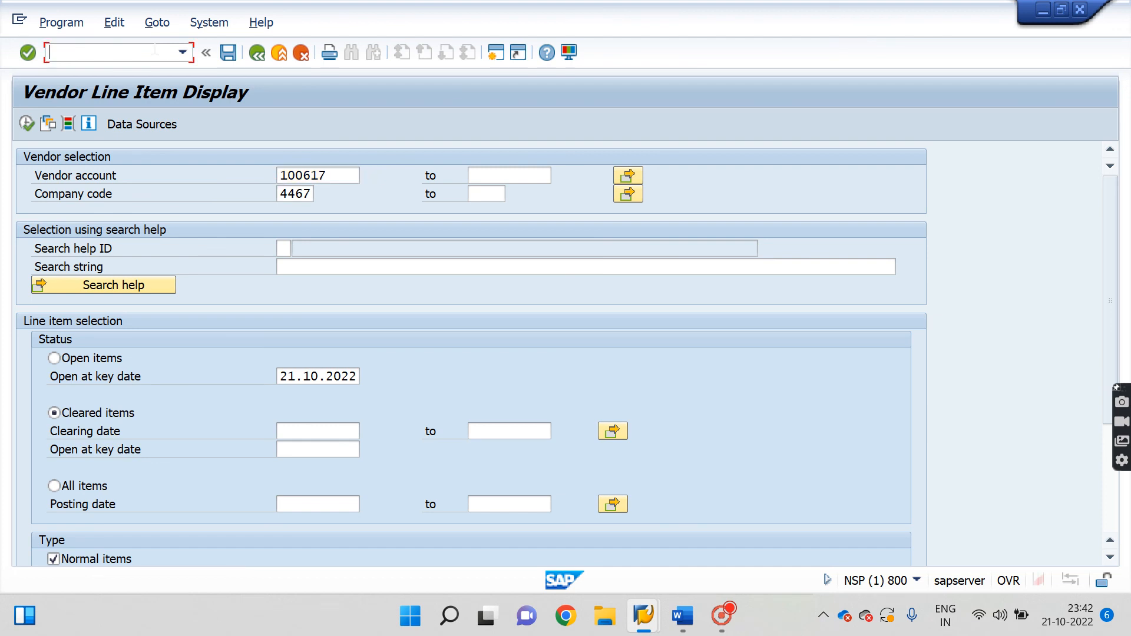
pyautogui.write('/n')
pyautogui.press('Return')
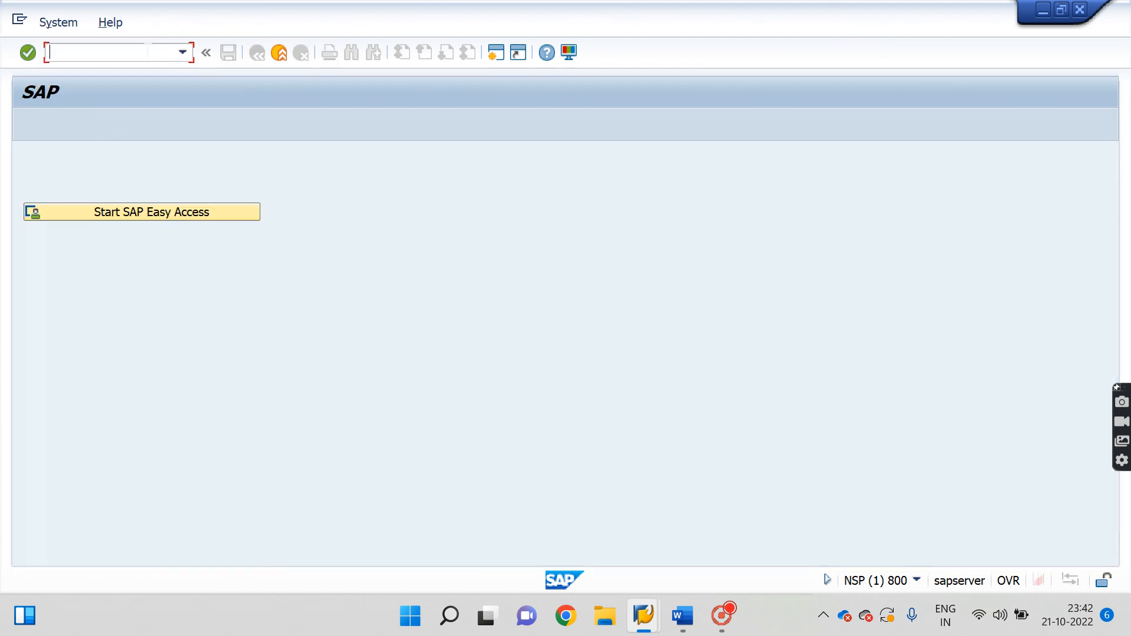
pyautogui.write('fb08')
pyautogui.press('Return')
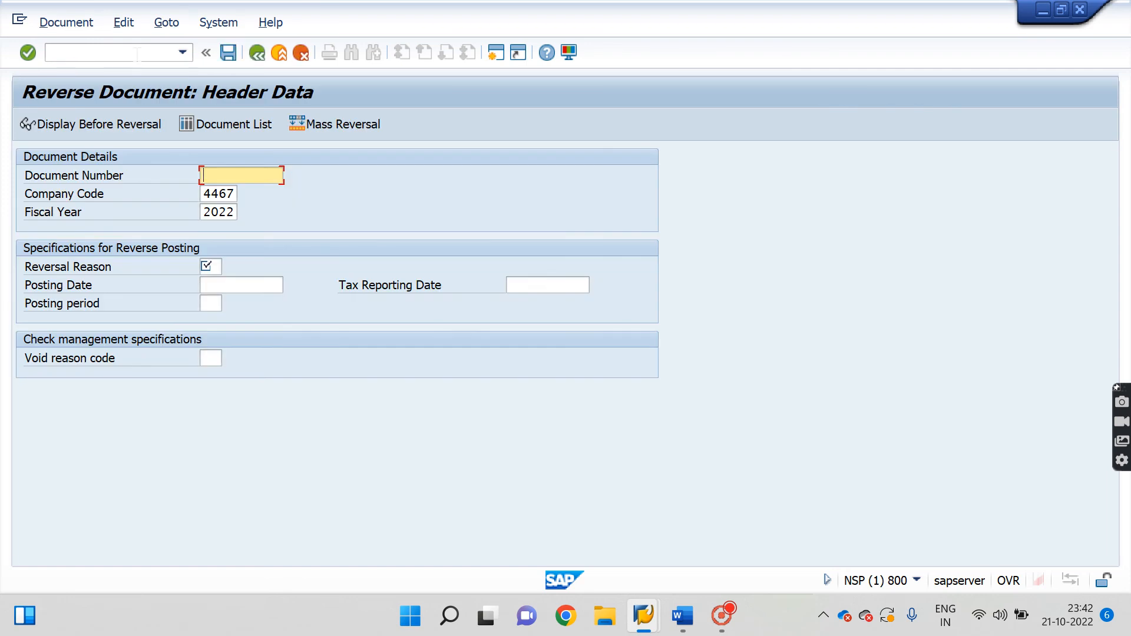
# Leave FB08 without reversing and open FB03 prefilled with document 3002 in 4467.
pyautogui.click(120, 53)
pyautogui.write('/n')
pyautogui.press('Return')
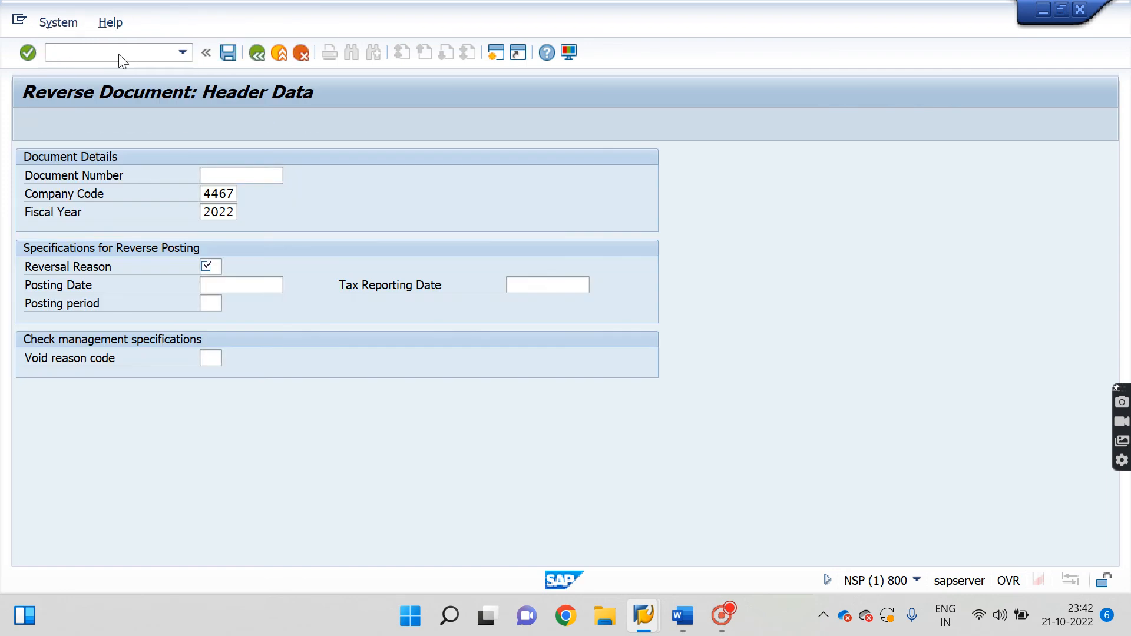
pyautogui.write('fb03')
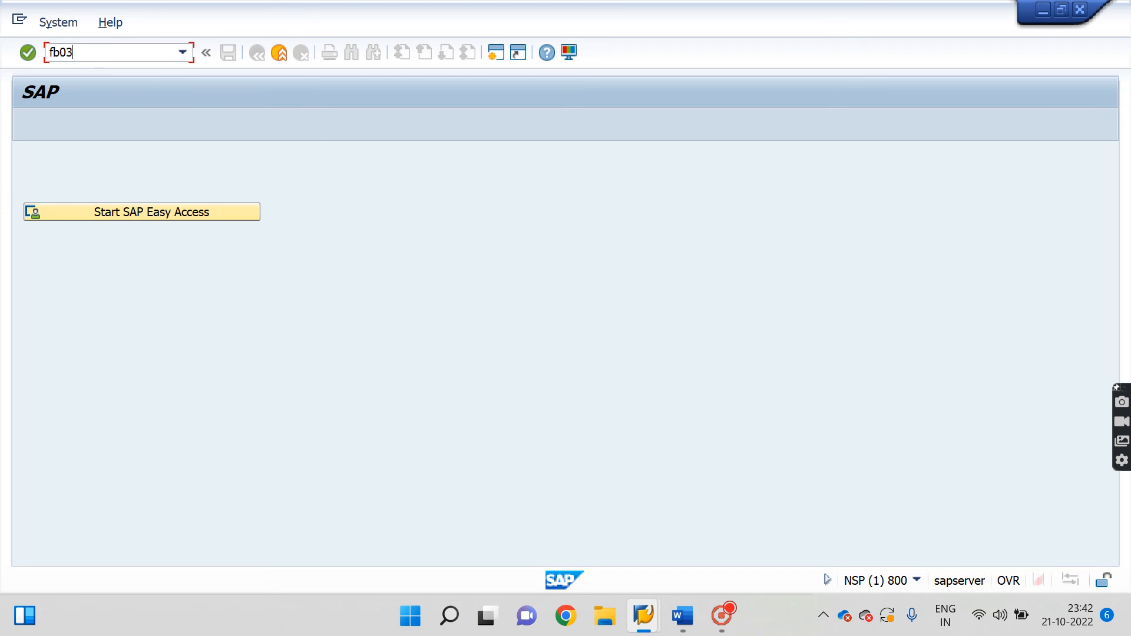
pyautogui.press('Return')
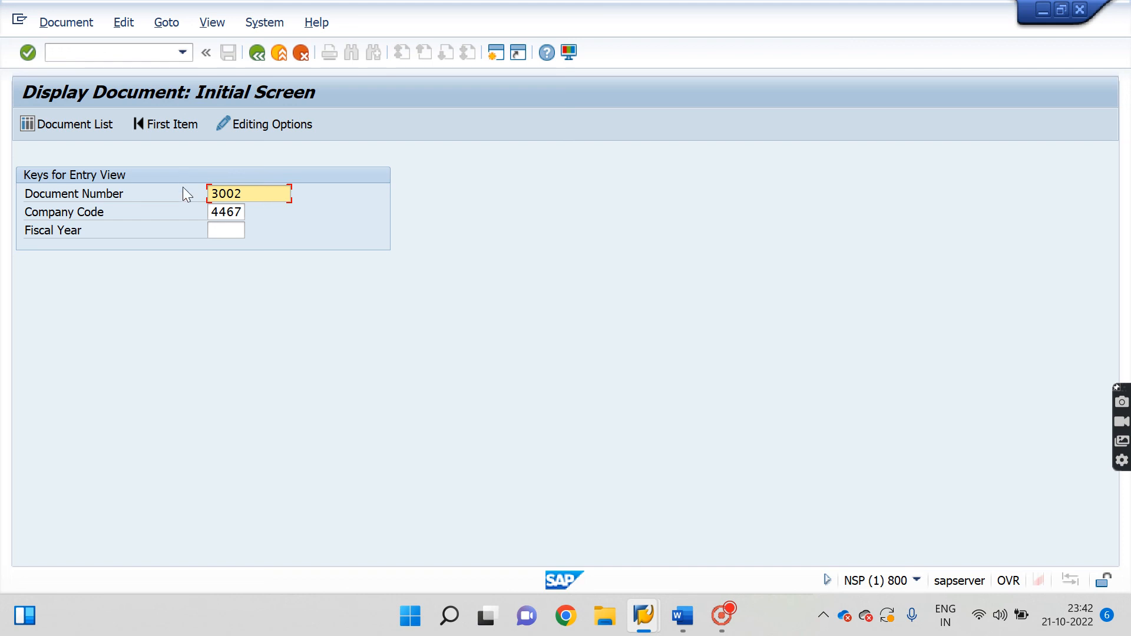
# Display payment document 3002's bank and vendor lines in FB03, then switch to the Word notes.
pyautogui.click(89, 121)
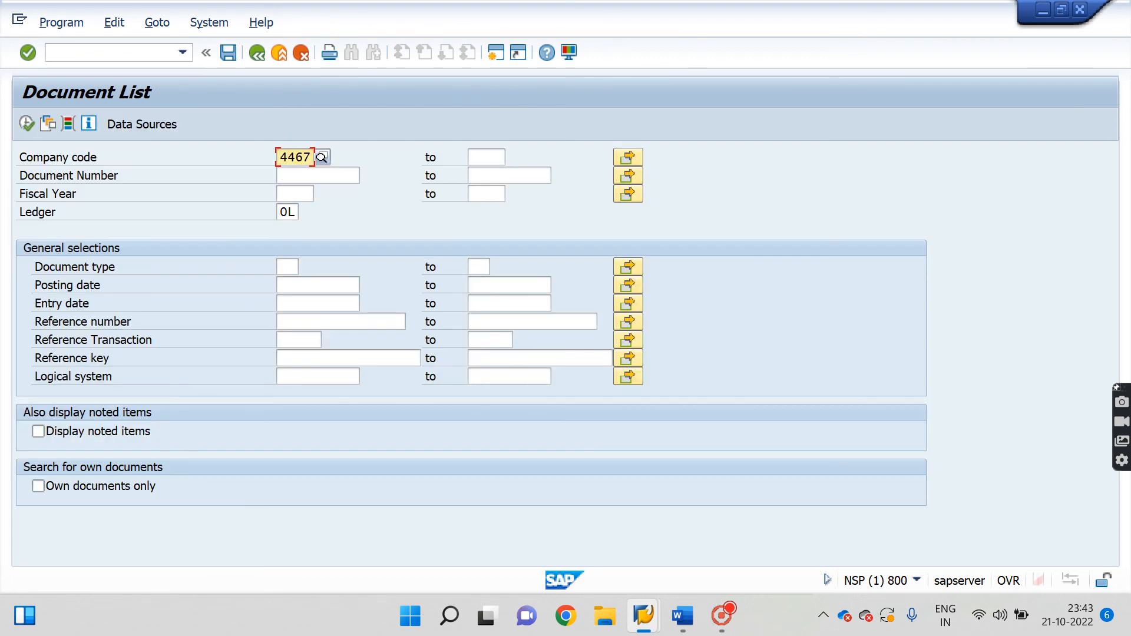
pyautogui.press('F3')
pyautogui.press('BackSpace')
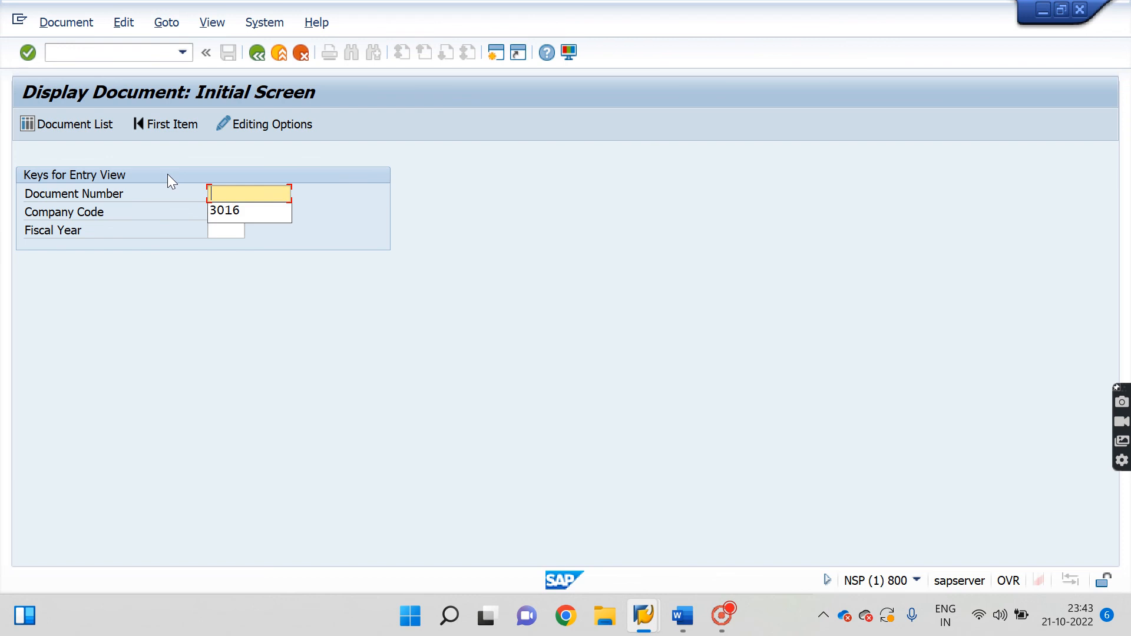
pyautogui.write('3002')
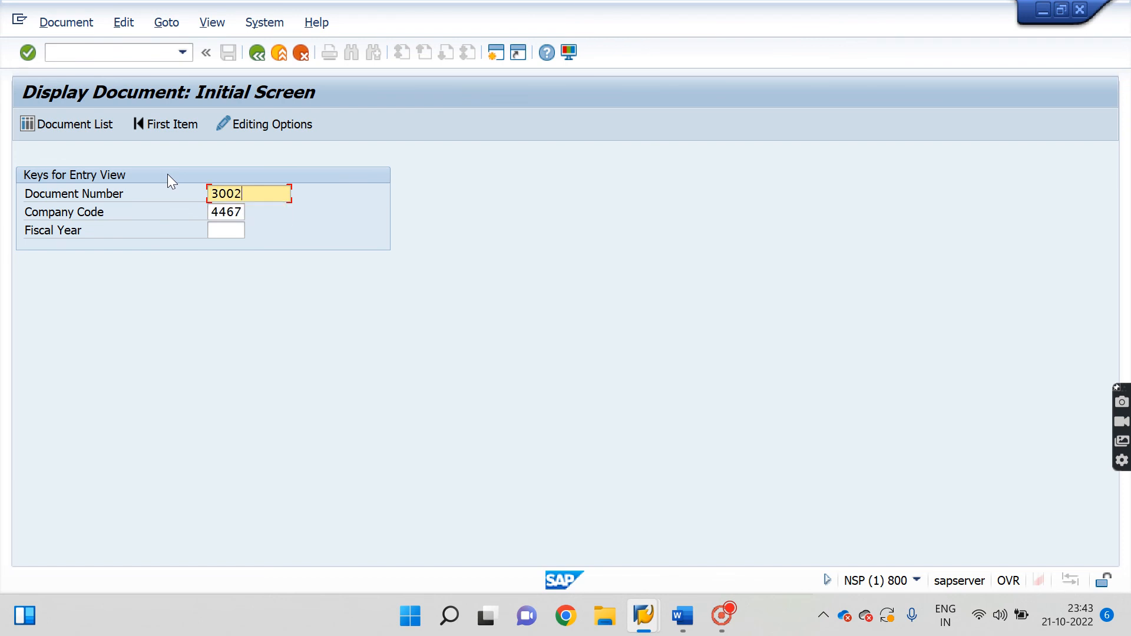
pyautogui.press('Return')
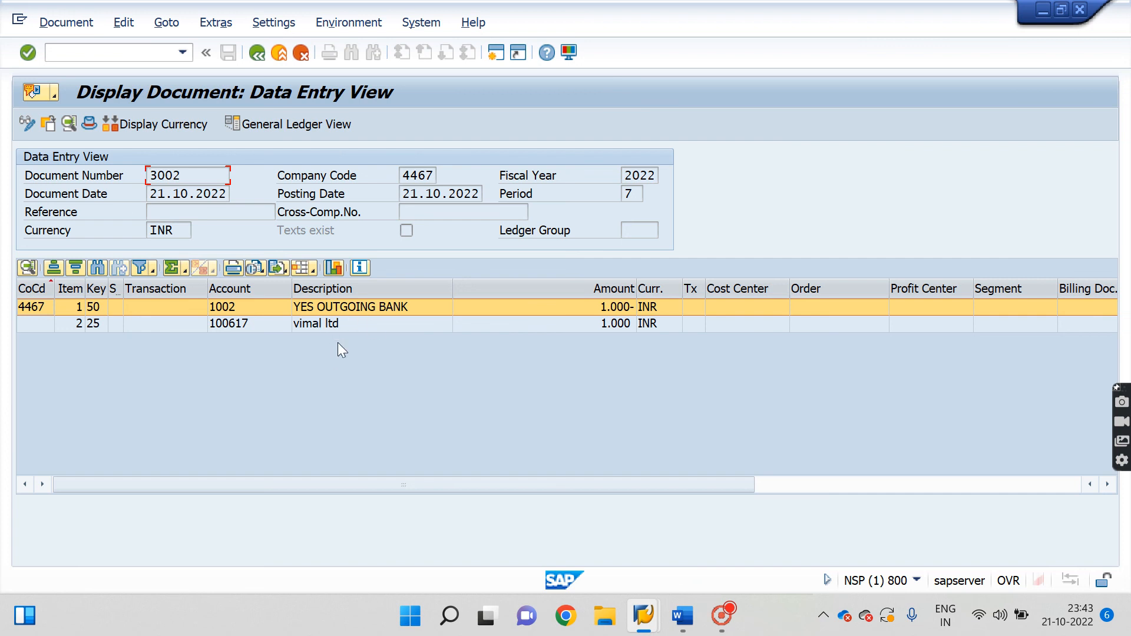
pyautogui.press('F3')
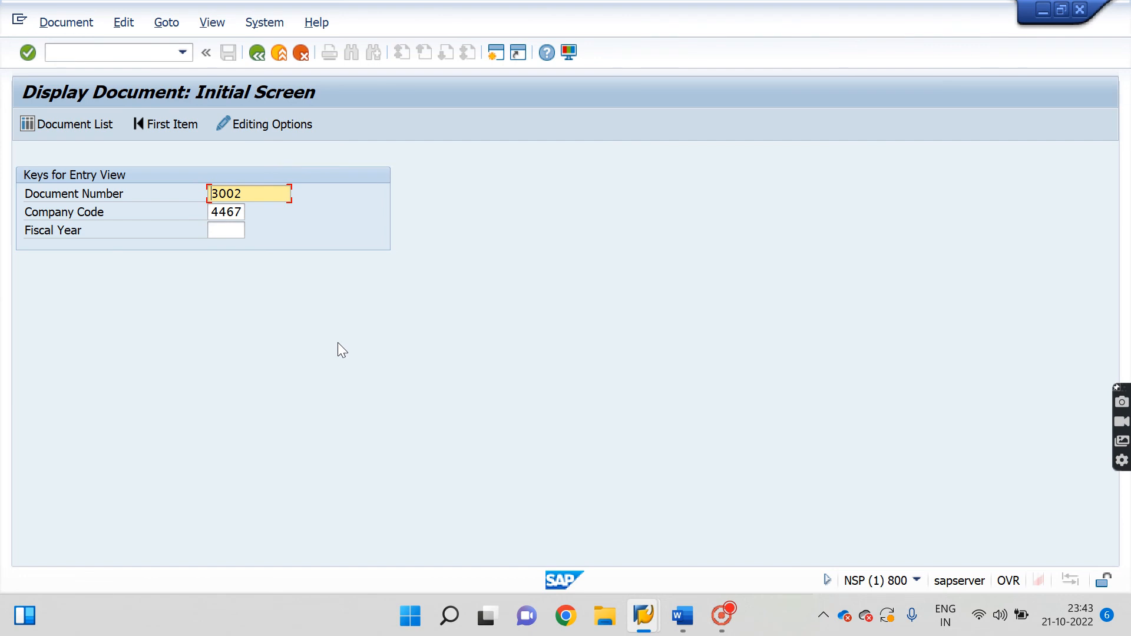
pyautogui.click(683, 616)
# Add a blank line in the Word notes below "Kz -vendor payment creation –".
pyautogui.press('Up')
pyautogui.press('Up')
pyautogui.press('Up')
pyautogui.press('Up')
pyautogui.press('Up')
pyautogui.press('Up')
pyautogui.press('Up')
pyautogui.press('Up')
pyautogui.press('Up')
pyautogui.press('Up')
pyautogui.press('Up')
pyautogui.press('Up')
pyautogui.press('Up')
pyautogui.press('Up')
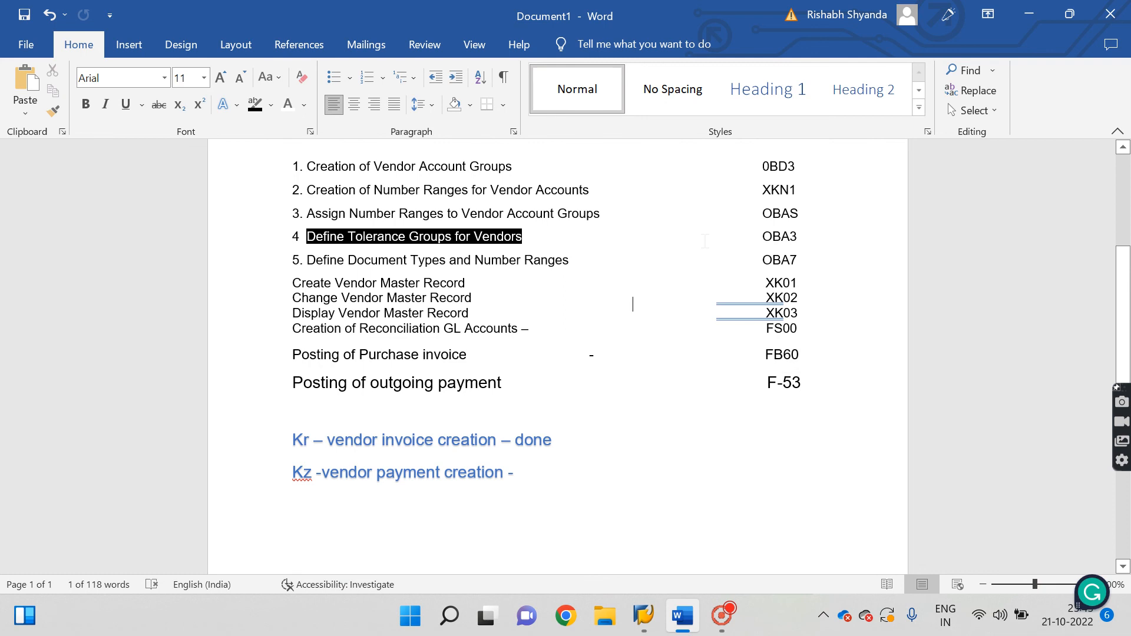
pyautogui.press('Down')
pyautogui.press('Down')
pyautogui.press('Down')
pyautogui.press('Down')
pyautogui.press('Down')
pyautogui.press('Down')
pyautogui.press('Down')
pyautogui.press('Down')
pyautogui.press('Down')
pyautogui.press('Down')
pyautogui.press('Down')
pyautogui.press('Down')
pyautogui.press('Down')
pyautogui.press('Down')
pyautogui.press('Down')
pyautogui.press('Down')
pyautogui.press('Down')
pyautogui.press('Down')
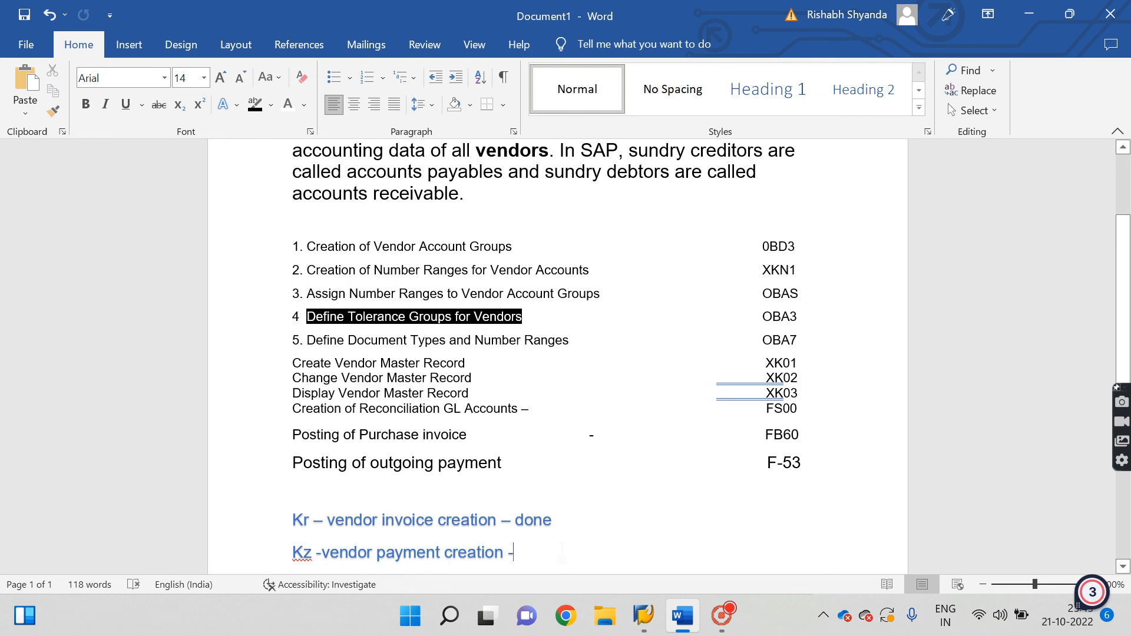
pyautogui.press('Return')
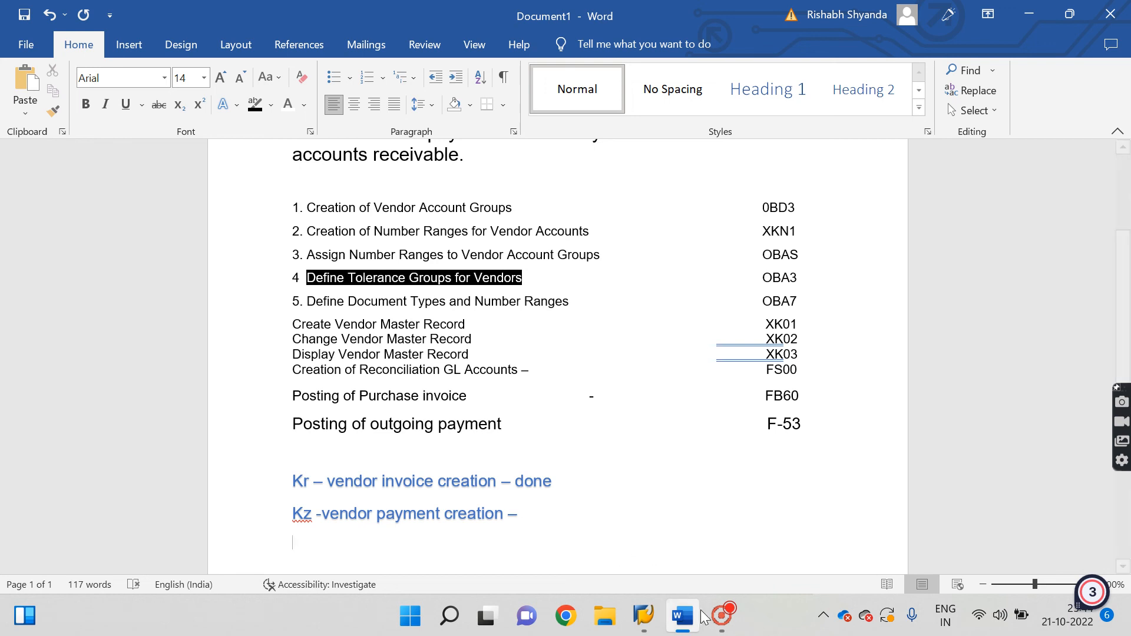
pyautogui.click(722, 616)
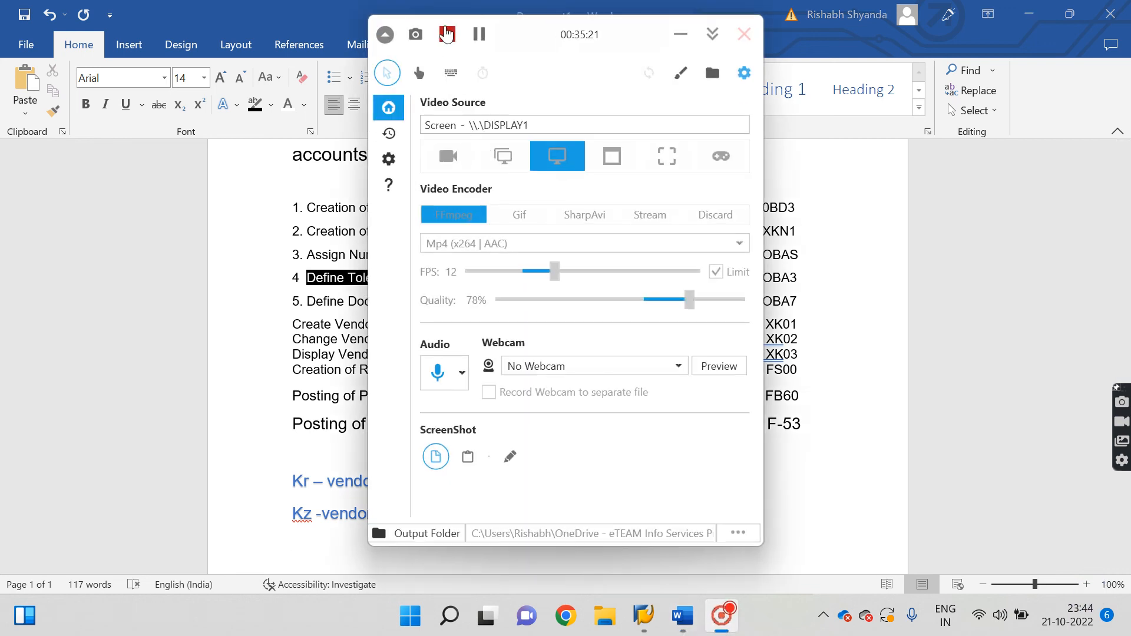